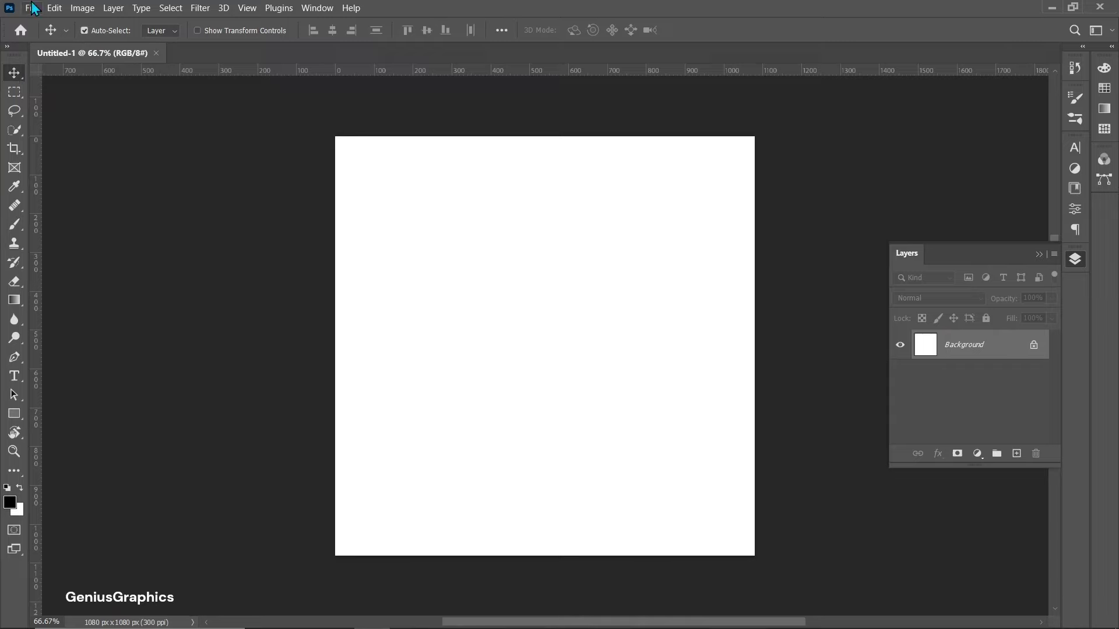
# Open the File menu to begin a Place Embedded import onto the 1080 × 1080 canvas.
pyautogui.click(26, 7)
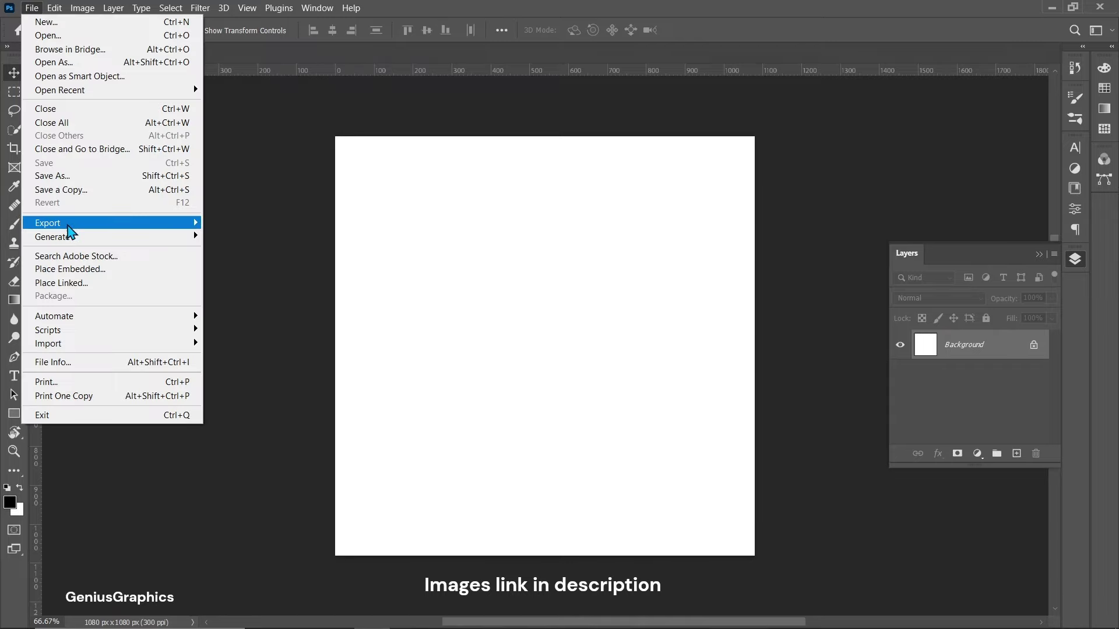
# Embed the OIL BOTTLE image, scale it down around its centre, and select the Background layer.
pyautogui.click(74, 272)
pyautogui.click(397, 125)
pyautogui.click(690, 400)
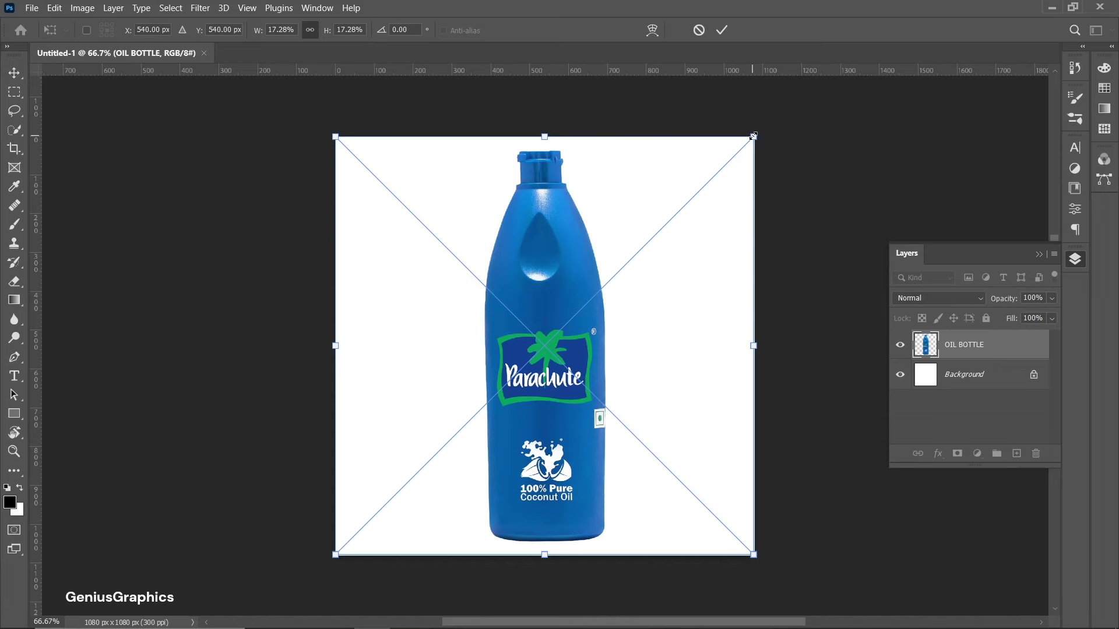
pyautogui.moveTo(753, 138); pyautogui.dragTo(674, 215)
pyautogui.press('Return')
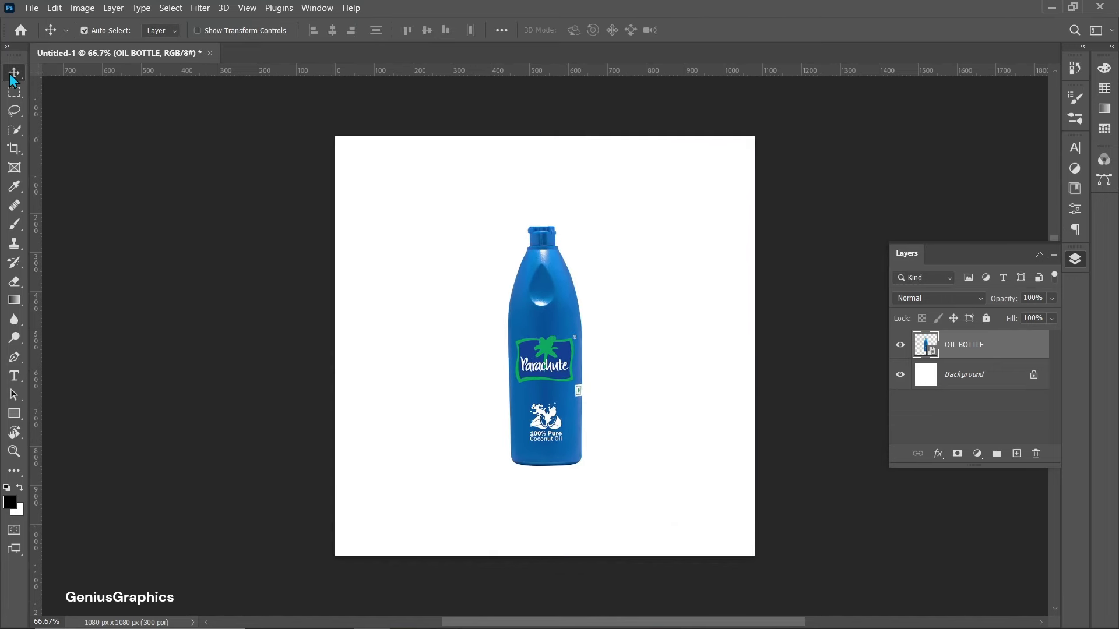
pyautogui.click(984, 375)
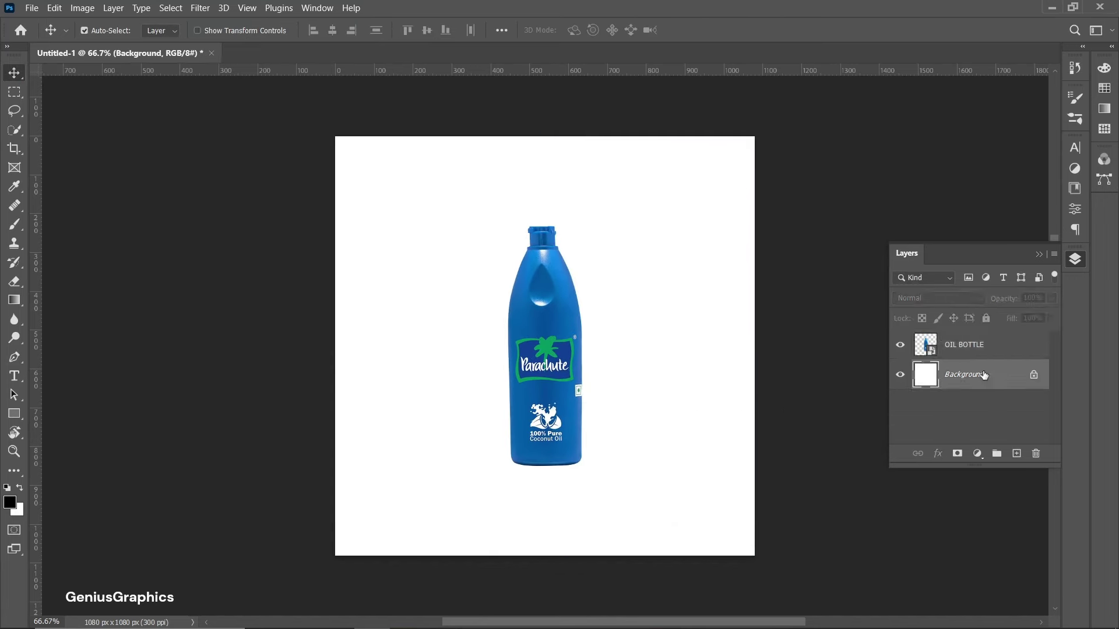
# Add a Solid Color fill layer sampled from the bottle's blue (1b6ab8) and a new empty layer above it.
pyautogui.click(978, 454)
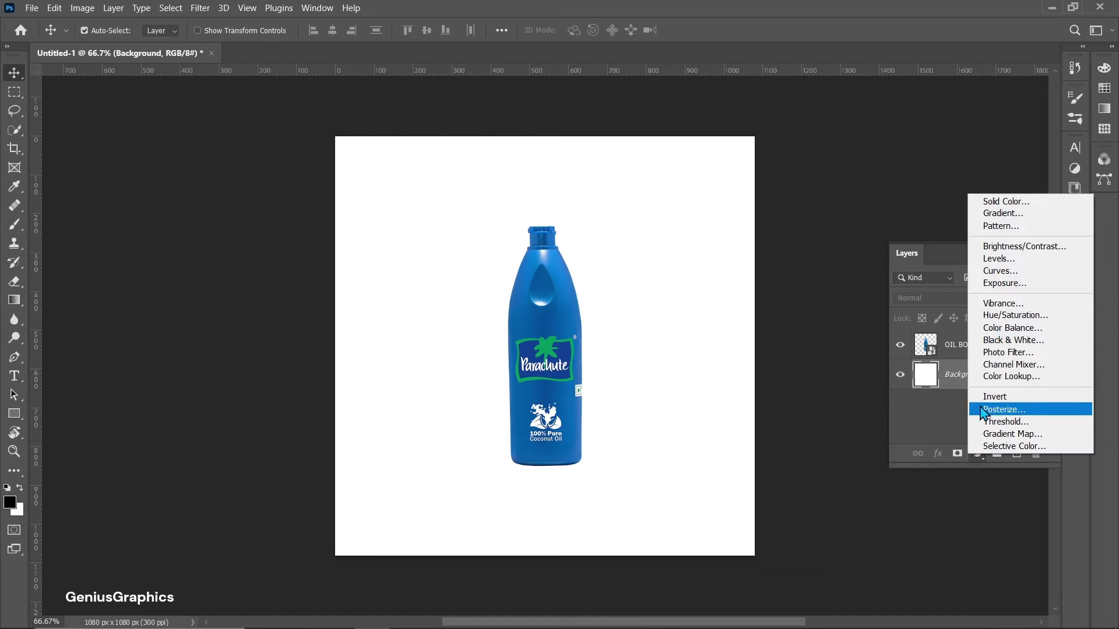
pyautogui.click(1002, 202)
pyautogui.click(523, 450)
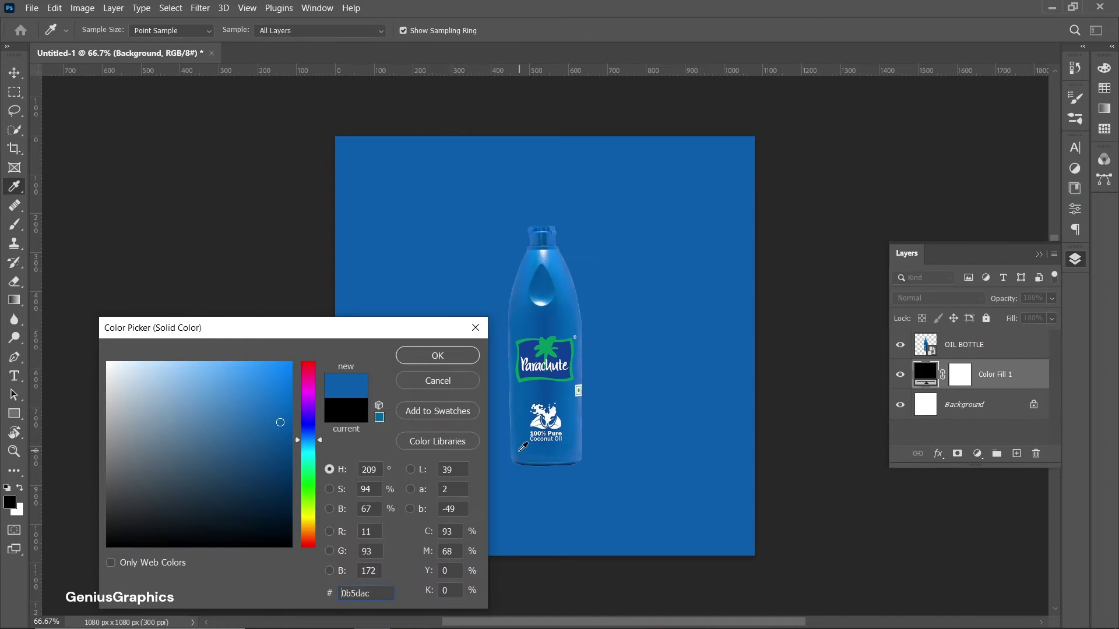
pyautogui.click(519, 448)
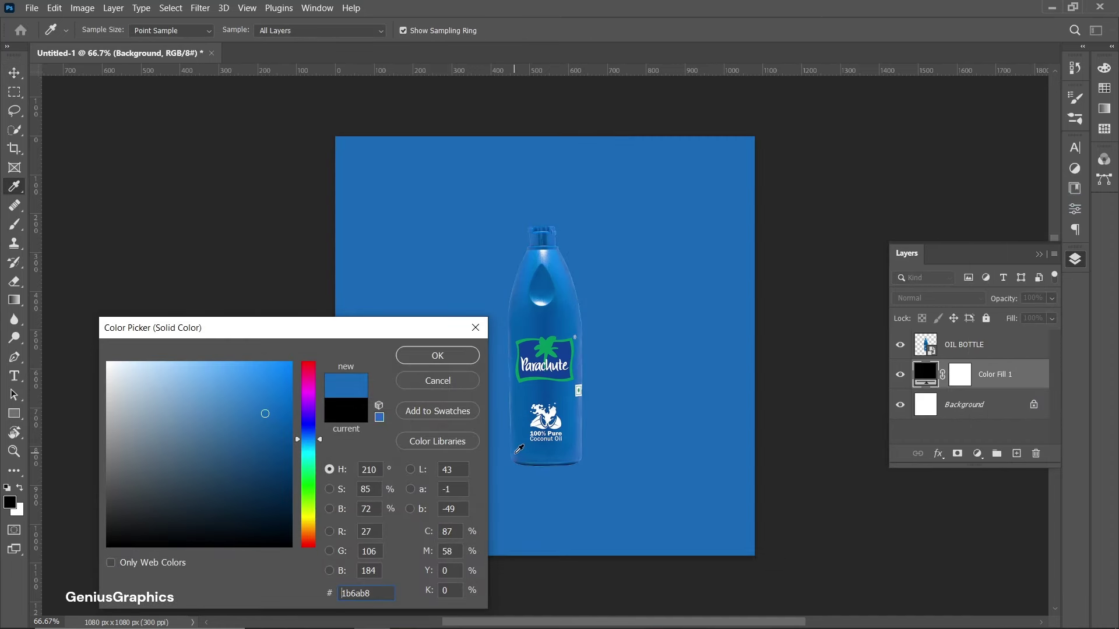
pyautogui.click(437, 355)
pyautogui.click(1016, 454)
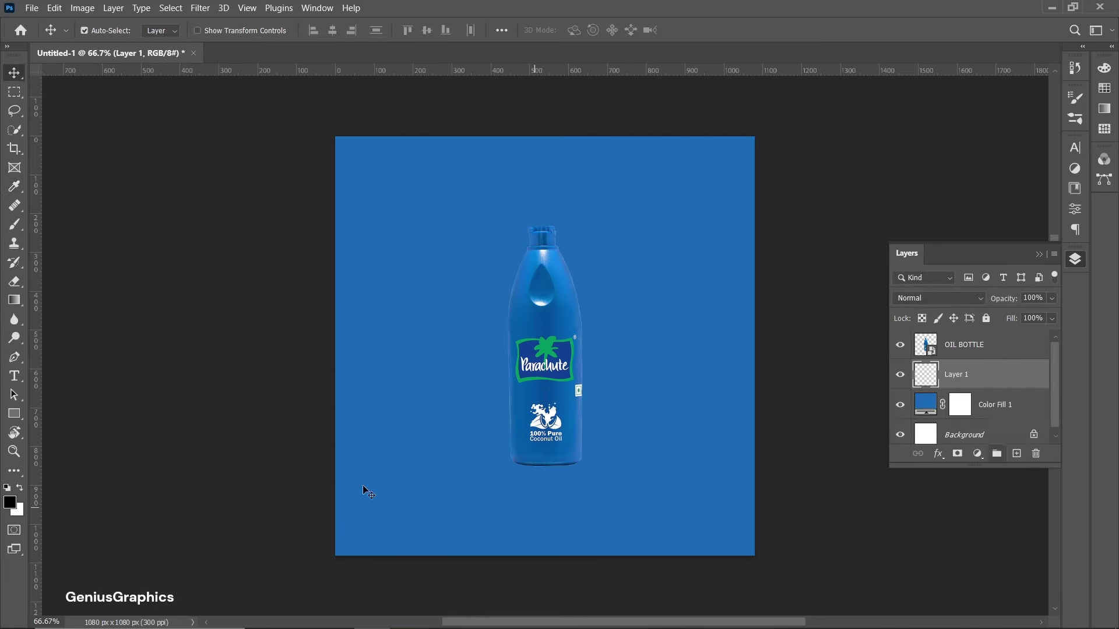
# Paint a broad soft blue glow around the bottle with a large soft round brush.
pyautogui.click(16, 228)
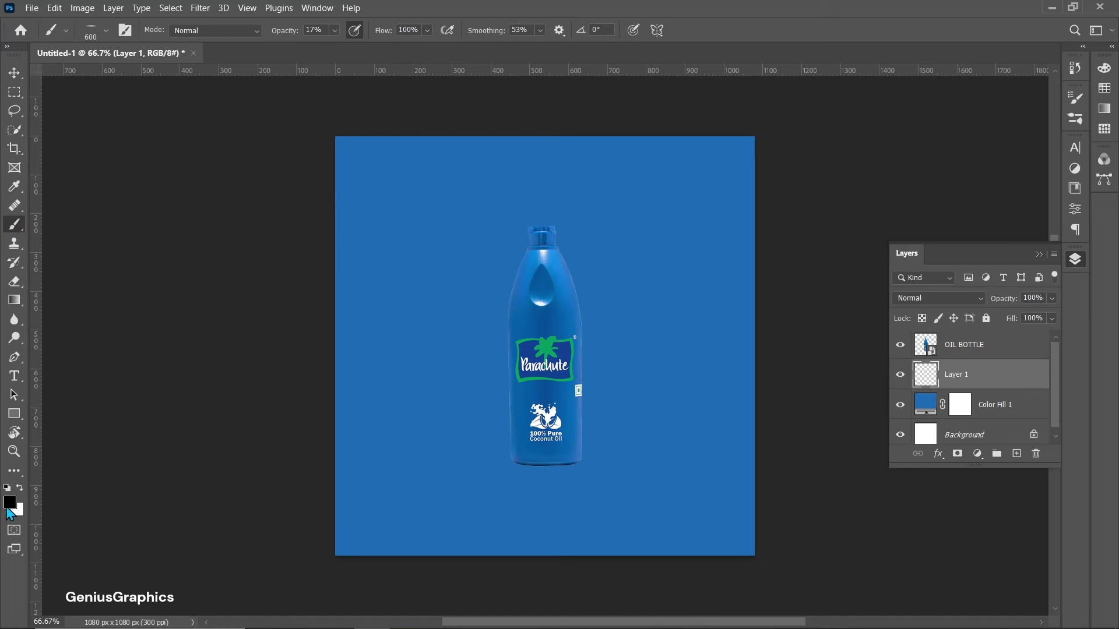
pyautogui.click(106, 31)
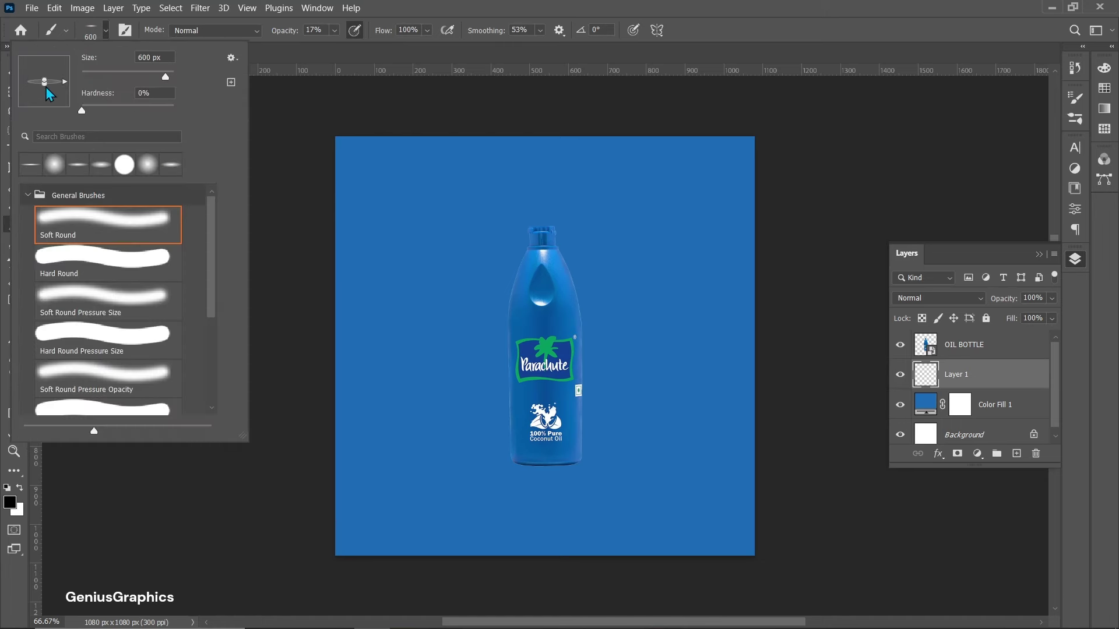
pyautogui.click(105, 32)
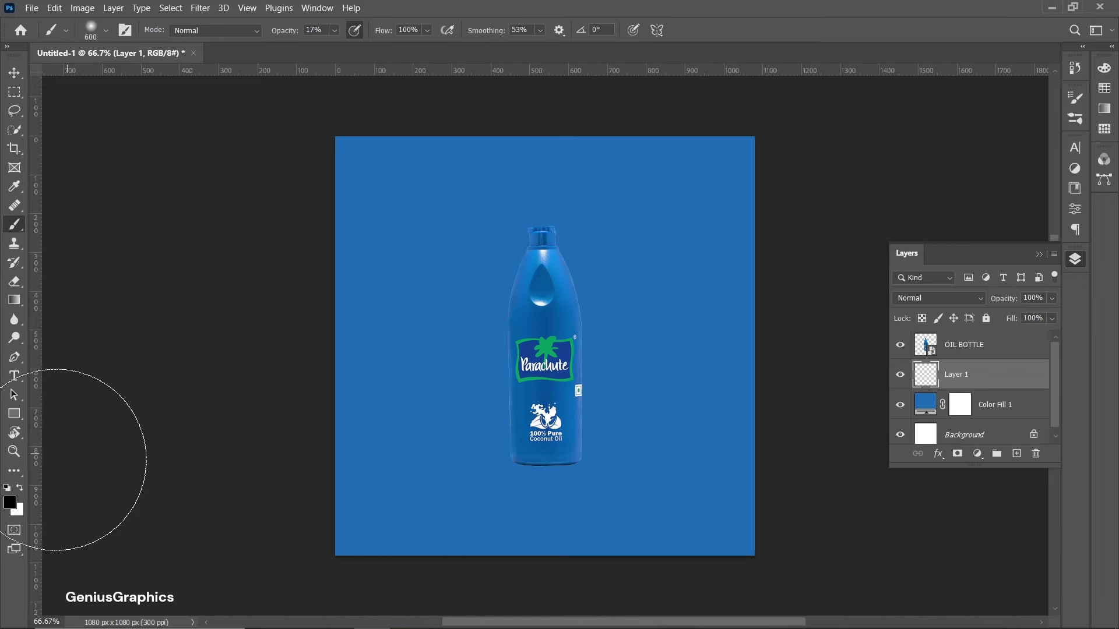
pyautogui.click(13, 500)
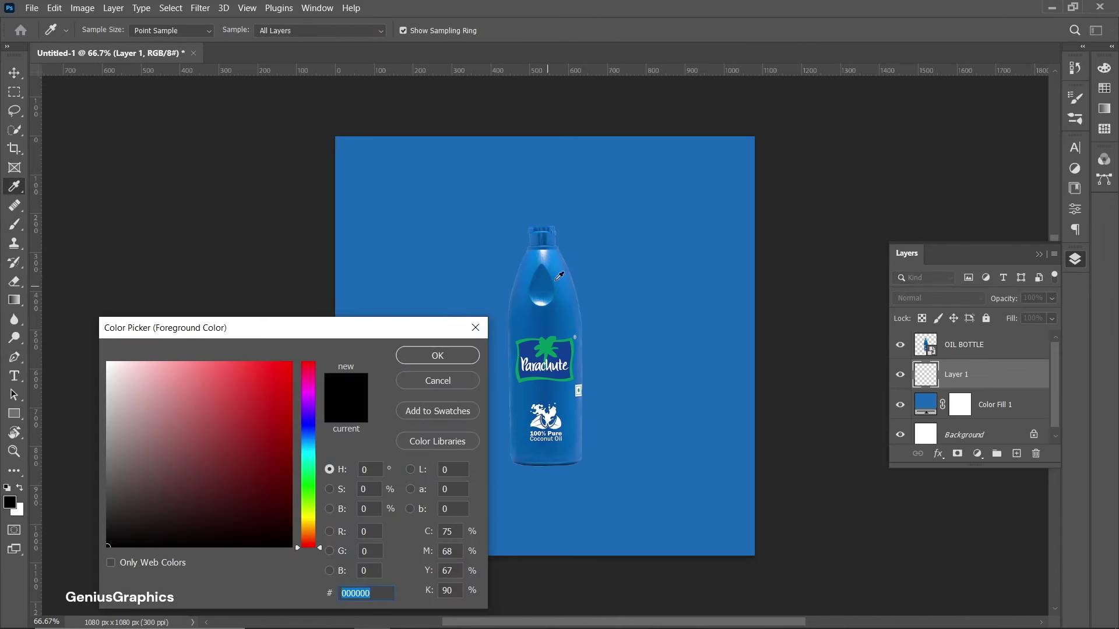
pyautogui.click(559, 268)
pyautogui.click(244, 385)
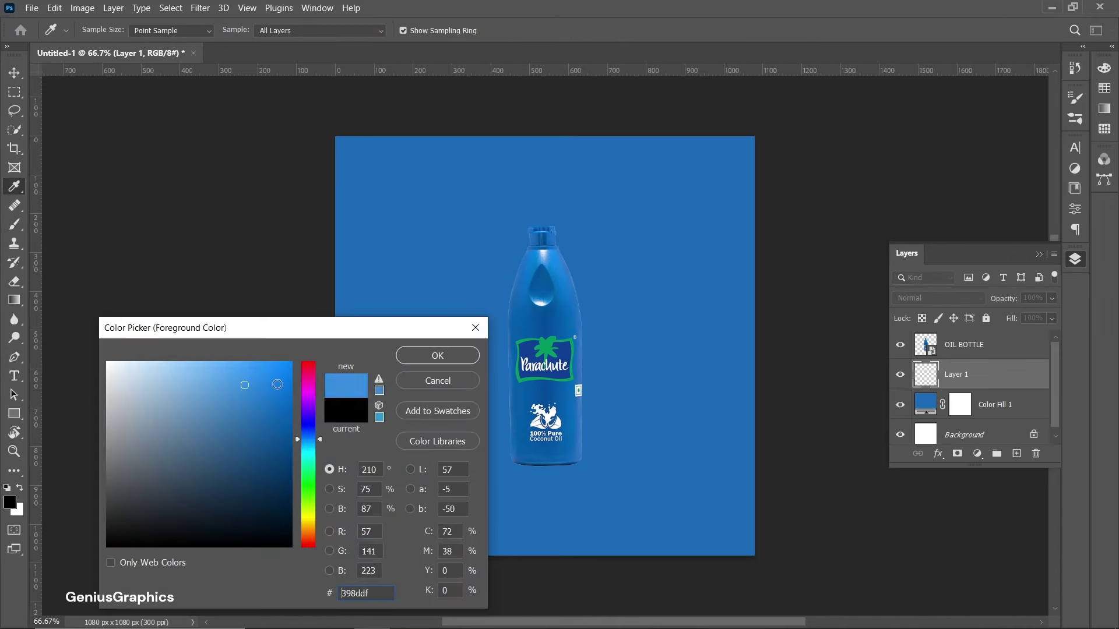
pyautogui.click(438, 356)
pyautogui.press('b')
pyautogui.click(557, 370)
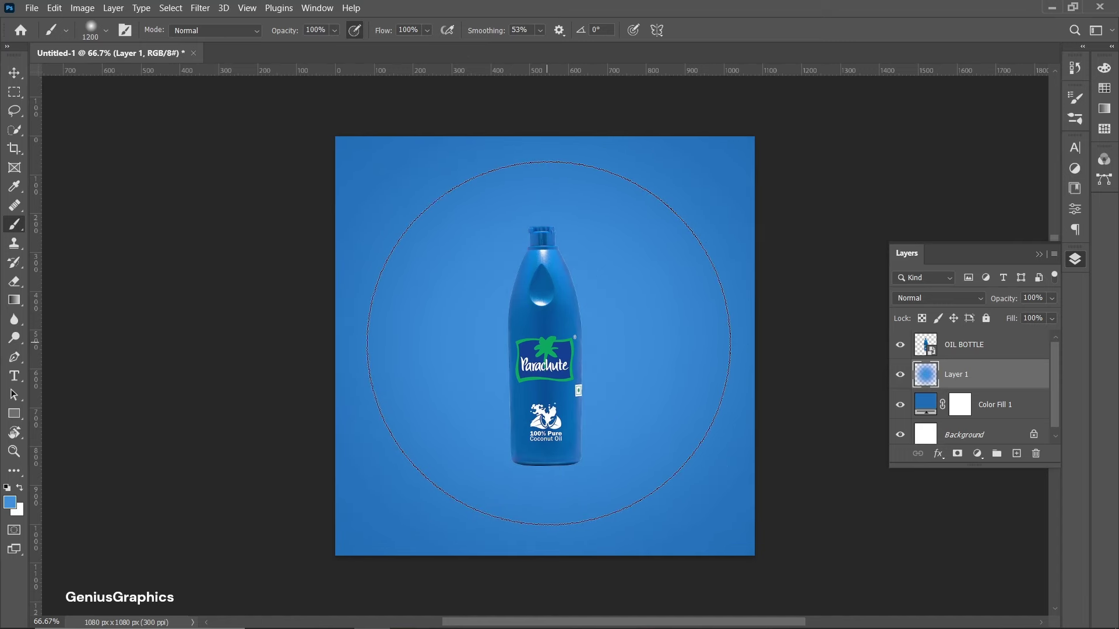
# Paint a pale light-blue glow behind the bottle with a 700 px brush.
pyautogui.press('[')
pyautogui.press('[')
pyautogui.press('[')
pyautogui.click(9, 503)
pyautogui.click(180, 370)
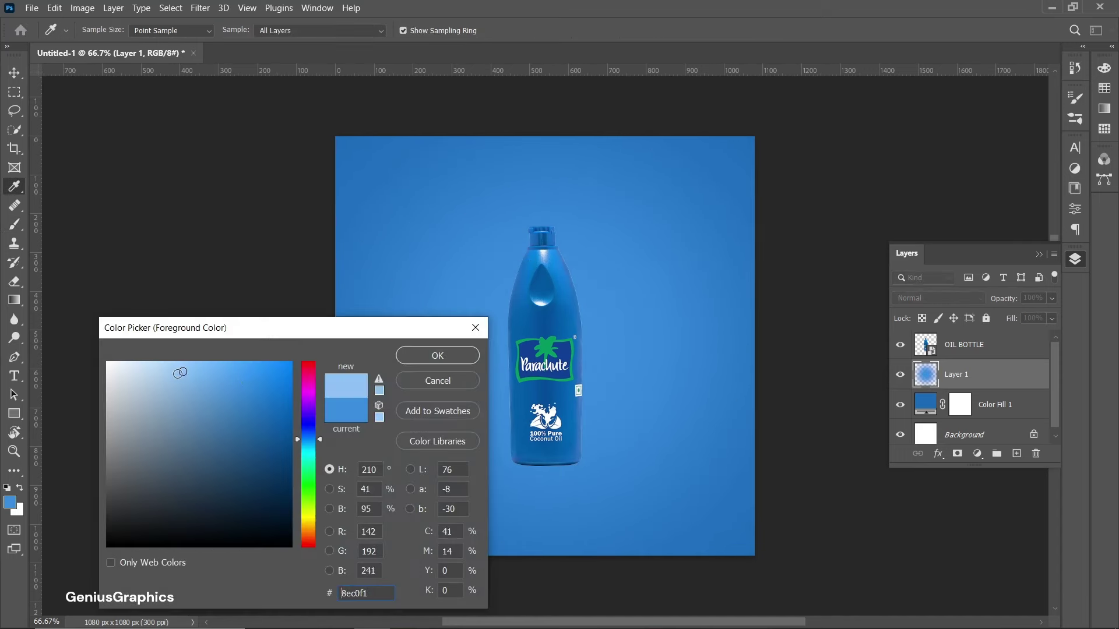
pyautogui.click(437, 355)
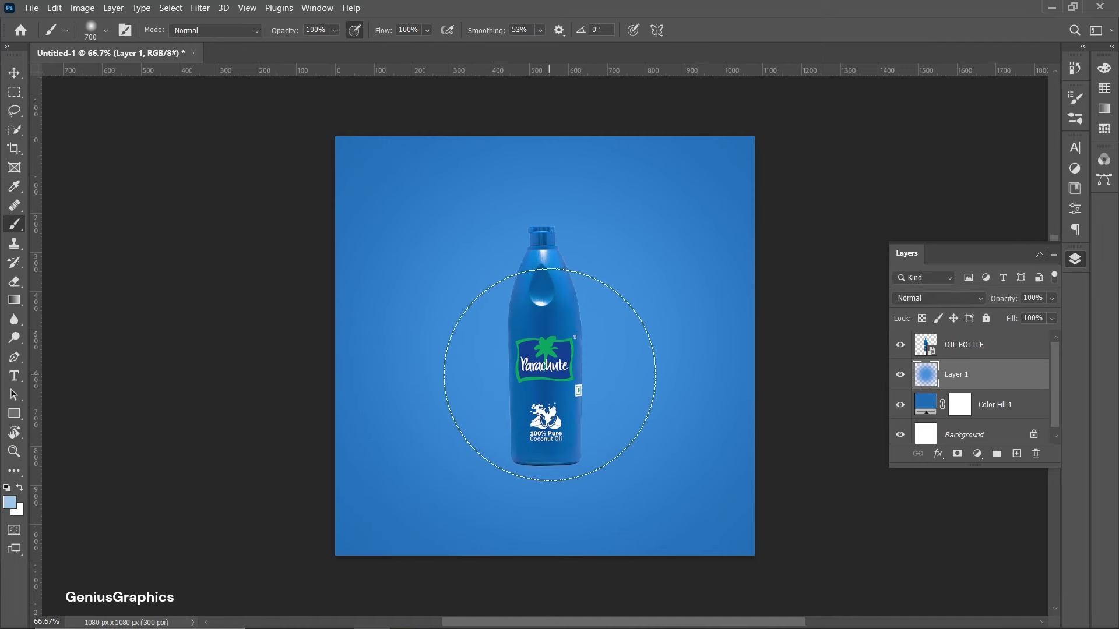
pyautogui.click(549, 375)
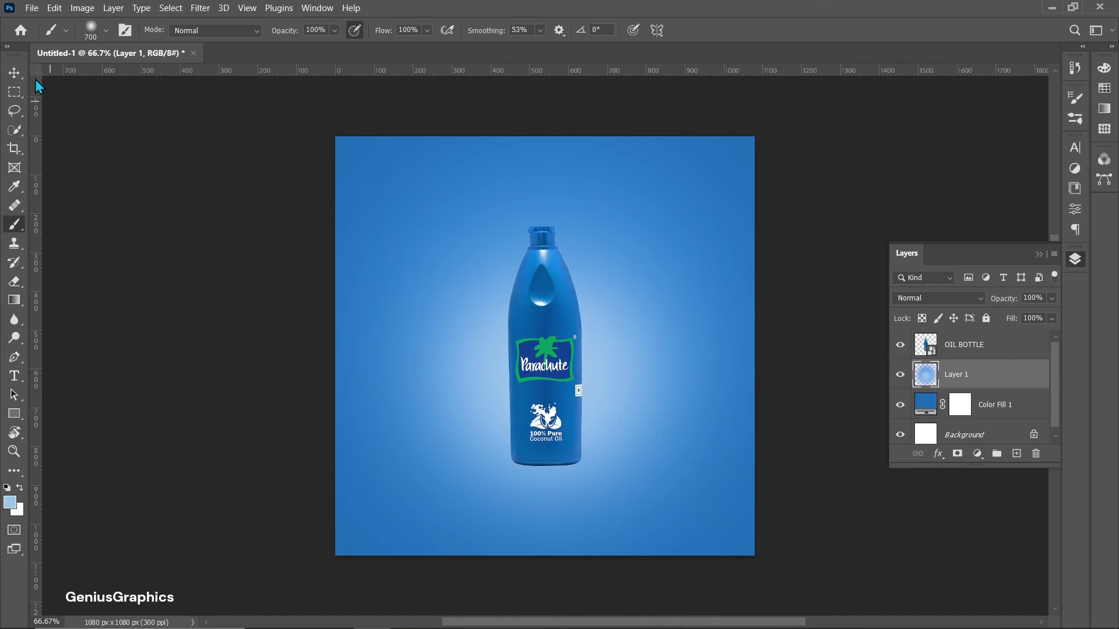
pyautogui.click(18, 72)
# Open Camera Raw Filter on OIL BOTTLE, cooling temperature and adjusting exposure, contrast, texture and clarity.
pyautogui.click(954, 349)
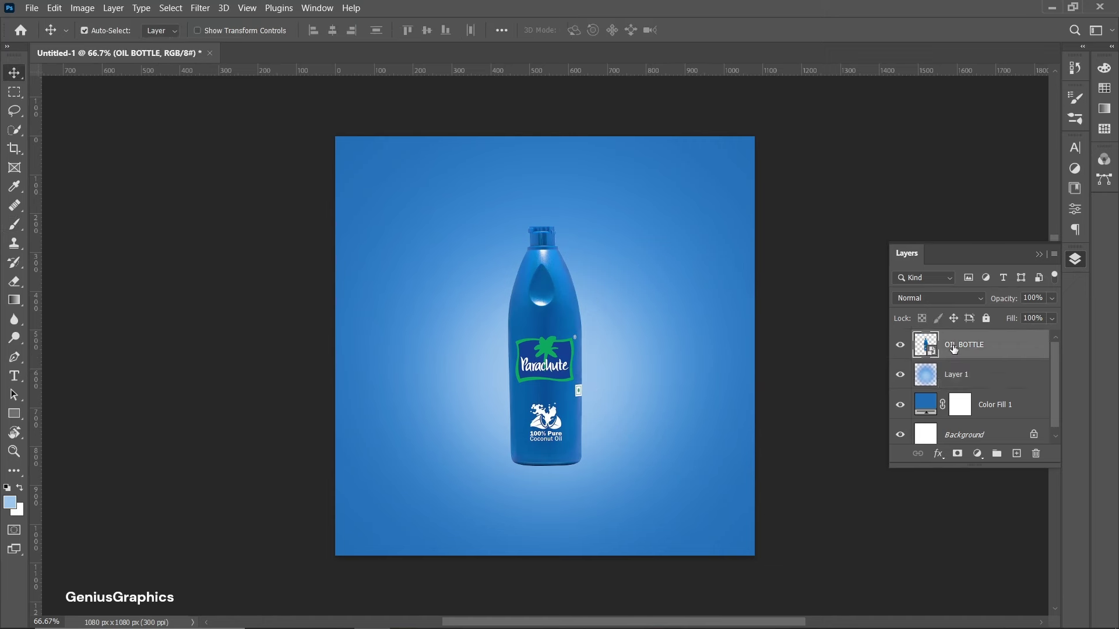
pyautogui.click(200, 8)
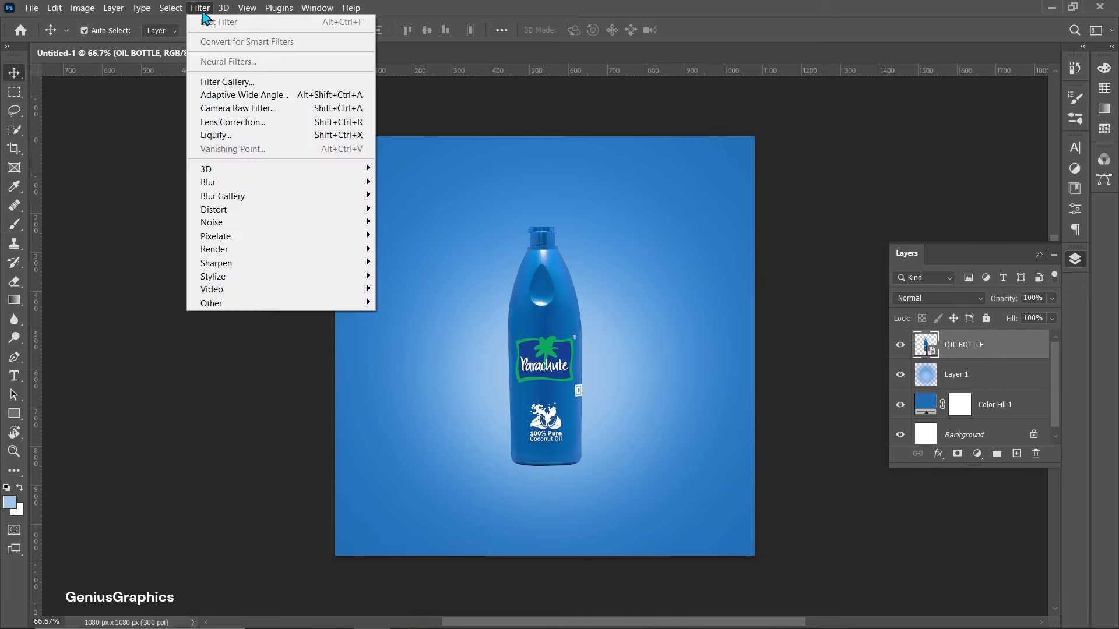
pyautogui.click(236, 109)
pyautogui.moveTo(851, 230); pyautogui.dragTo(840, 230)
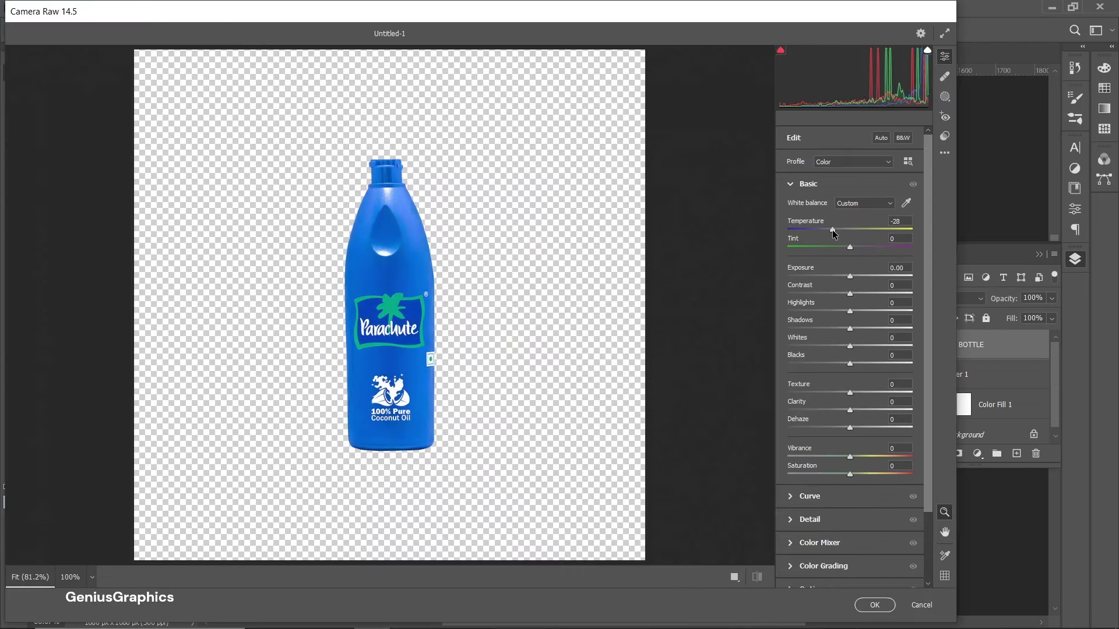
pyautogui.moveTo(851, 276); pyautogui.dragTo(869, 294)
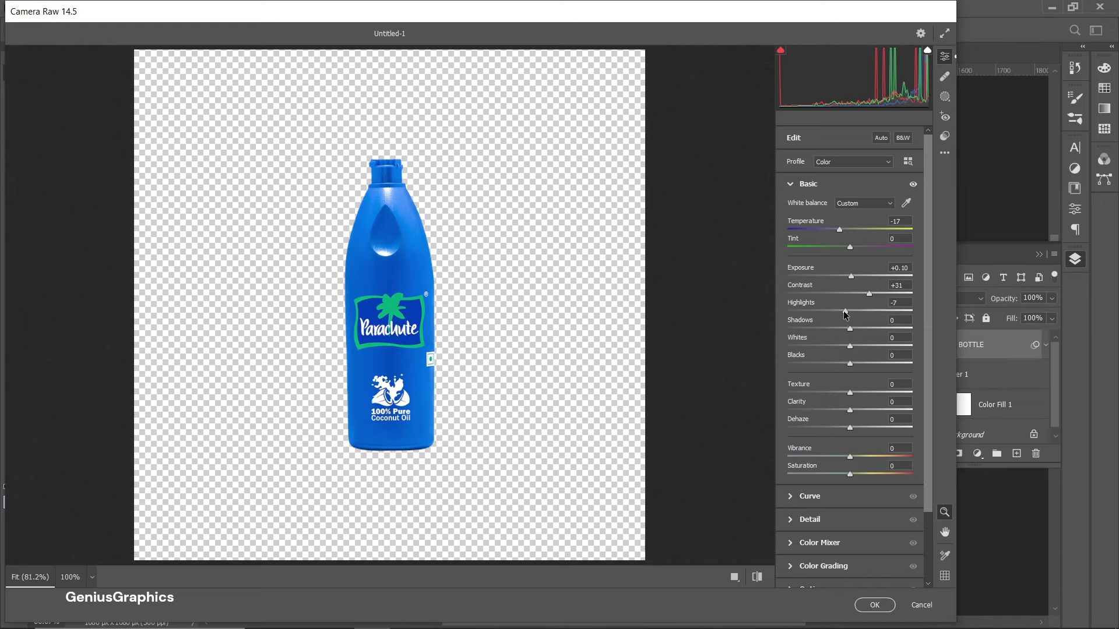
pyautogui.moveTo(849, 411); pyautogui.dragTo(846, 393)
# Fine-tune temperature, texture, contrast to +20 and vibrance, then apply the Camera Raw filter.
pyautogui.moveTo(849, 457); pyautogui.dragTo(851, 458)
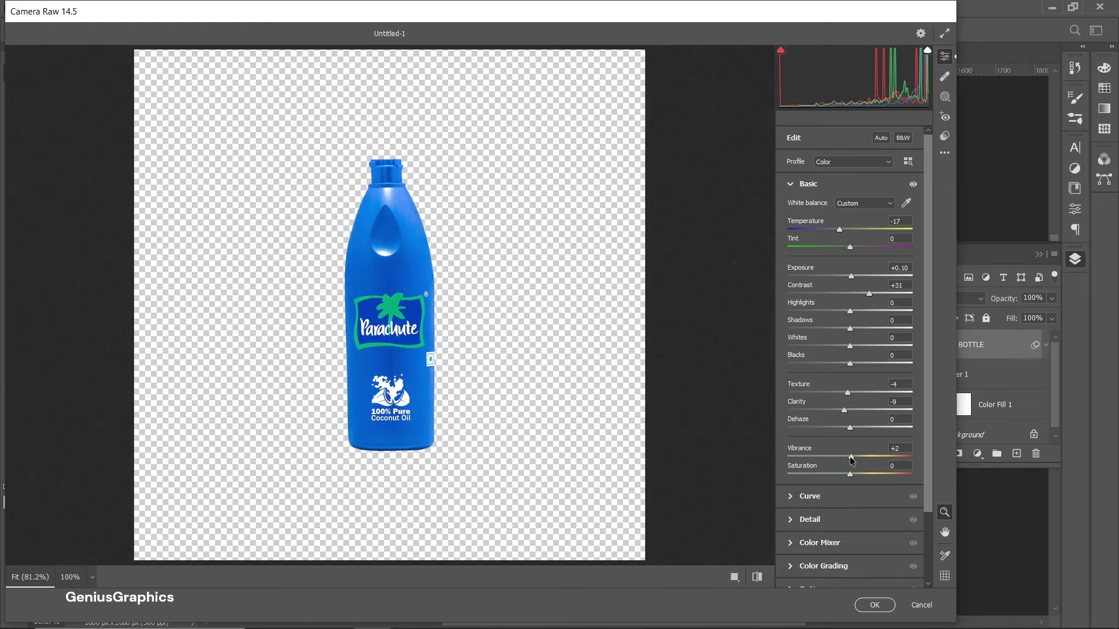
pyautogui.moveTo(837, 231); pyautogui.dragTo(839, 232)
pyautogui.moveTo(849, 397); pyautogui.dragTo(852, 398)
pyautogui.moveTo(869, 294); pyautogui.dragTo(862, 294)
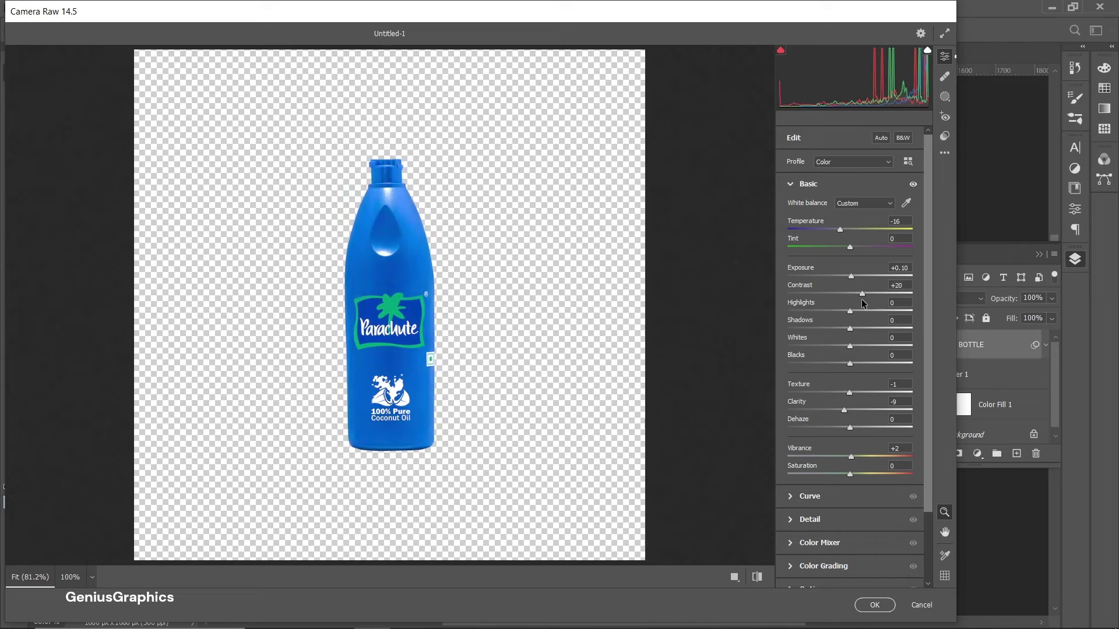
pyautogui.moveTo(851, 457)
pyautogui.mouseDown()
pyautogui.moveTo(873, 457)
pyautogui.moveTo(844, 481)
pyautogui.mouseUp()
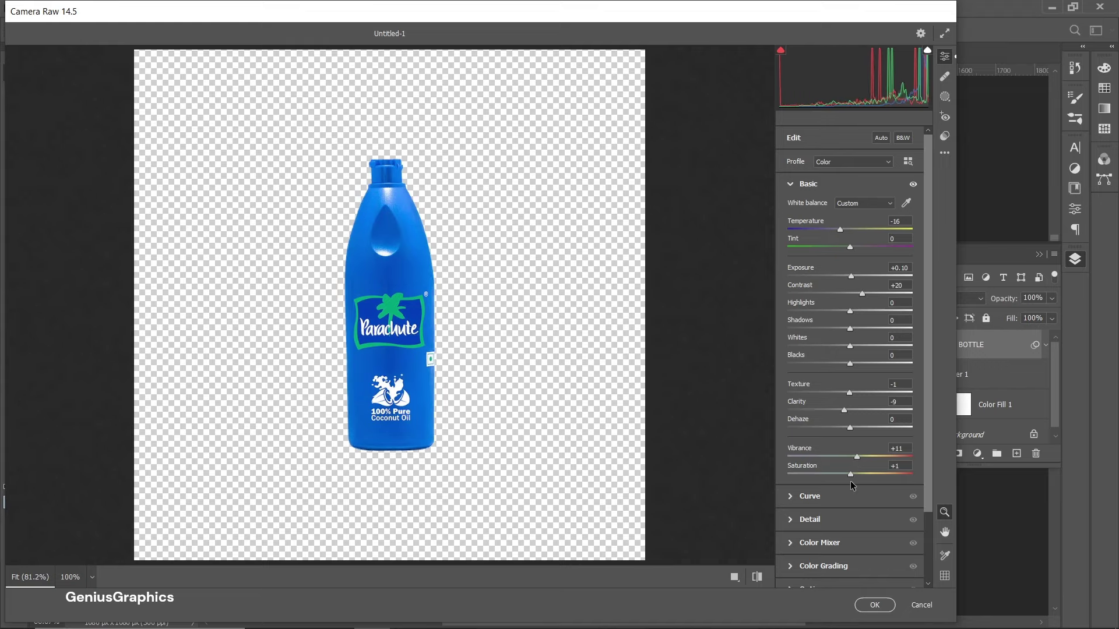
pyautogui.click(875, 605)
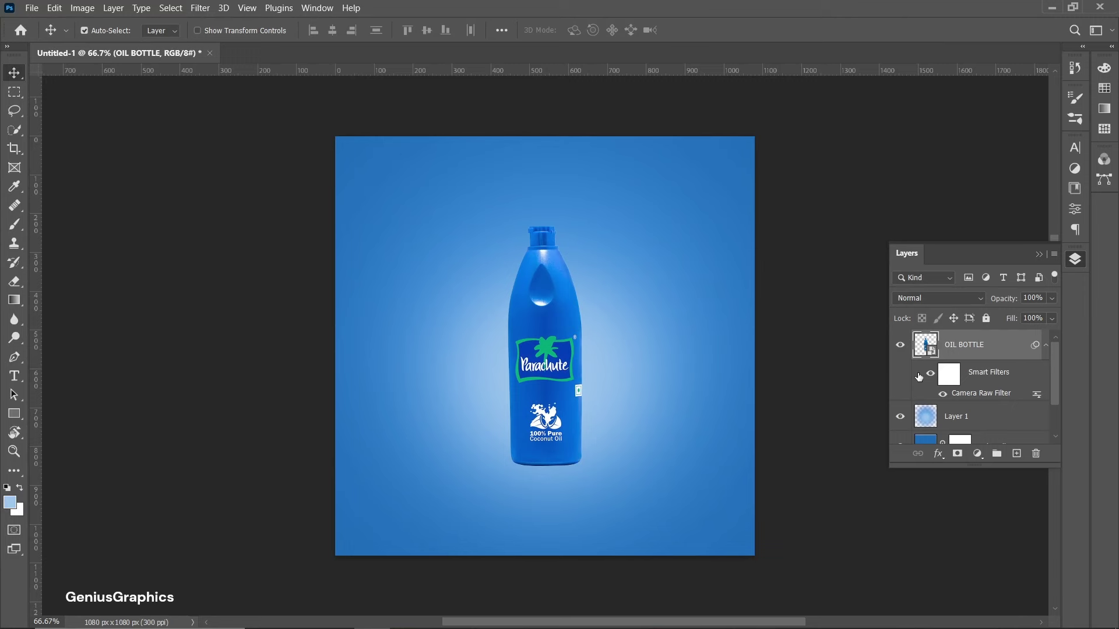
# Unlock the Background and group Layer 1, Color Fill 1 and Layer 0 into a group named BG.
pyautogui.scroll(-2, 971, 395)
pyautogui.click(979, 372)
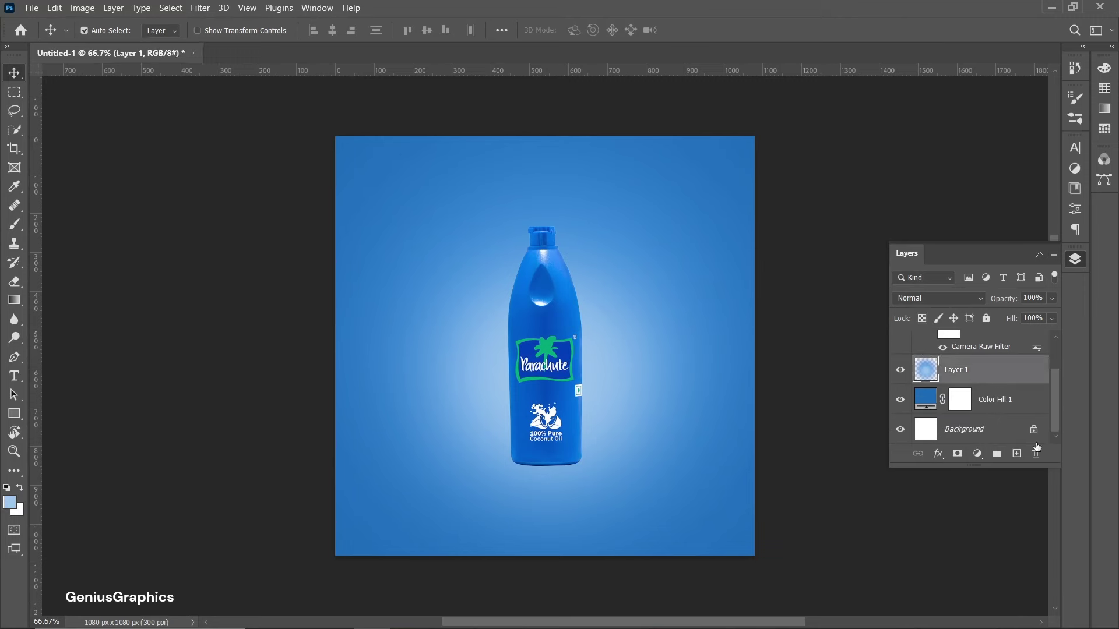
pyautogui.click(1034, 430)
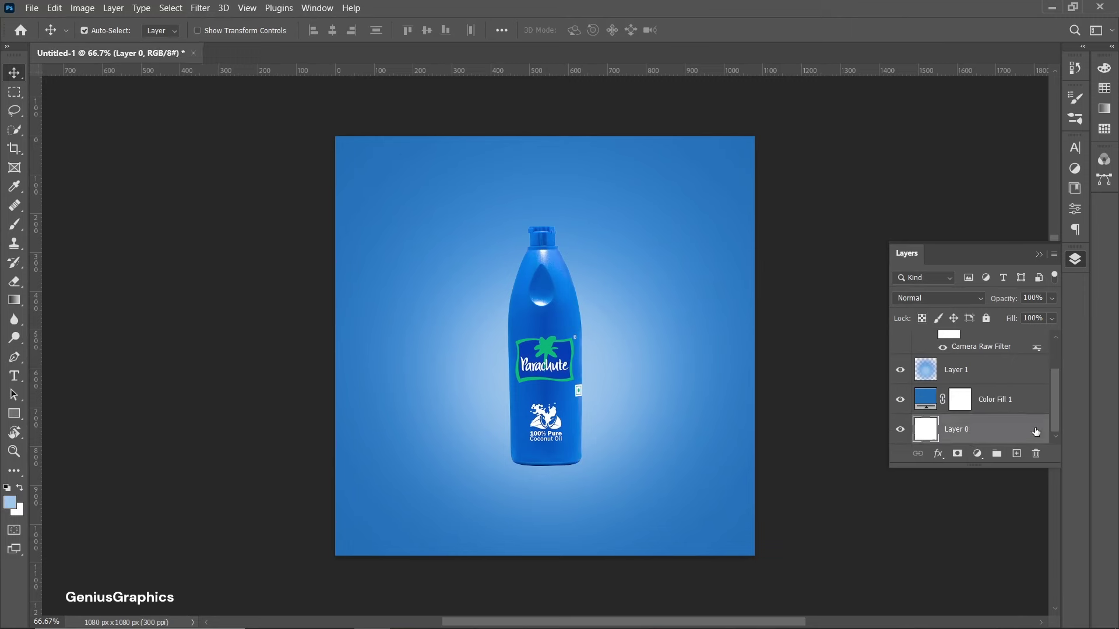
pyautogui.keyDown('shift'); pyautogui.click(1002, 376); pyautogui.keyUp('shift')
pyautogui.click(996, 453)
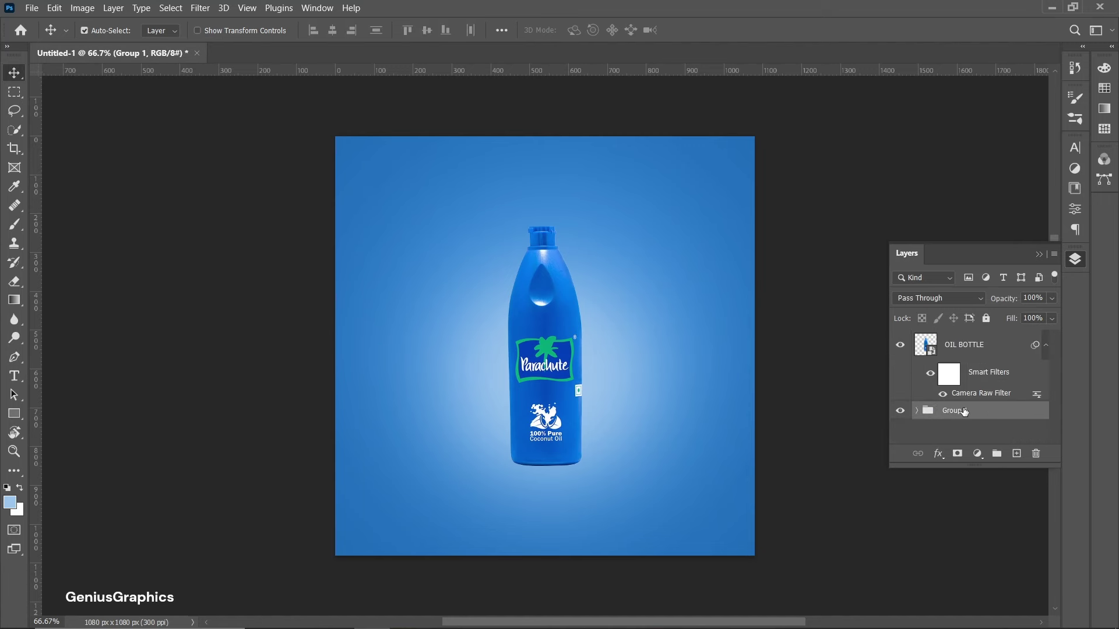
pyautogui.doubleClick(959, 410)
pyautogui.write('BG')
pyautogui.click(971, 349)
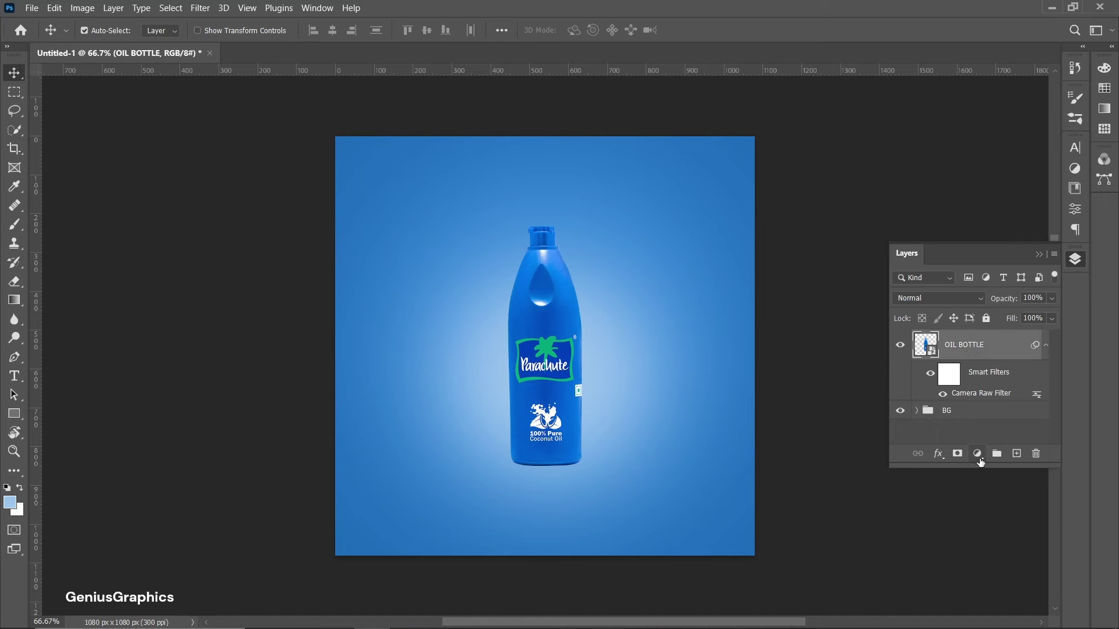
# Add an Exposure layer at +2.32 clipped to OIL BOTTLE and invert its mask to black.
pyautogui.click(978, 454)
pyautogui.click(993, 285)
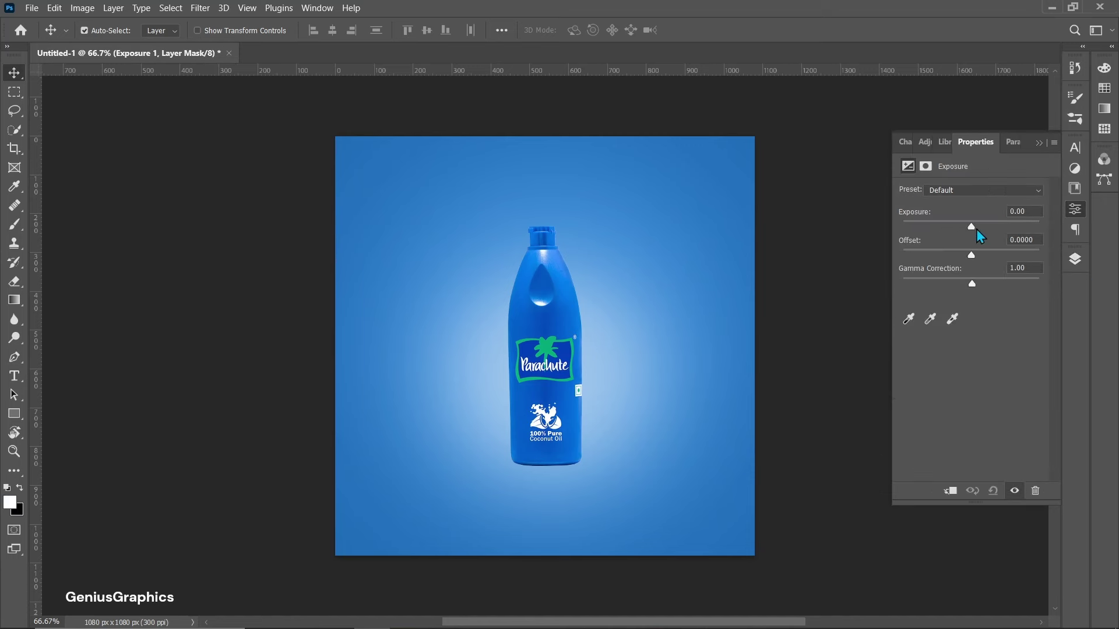
pyautogui.moveTo(976, 228); pyautogui.dragTo(996, 229)
pyautogui.click(951, 491)
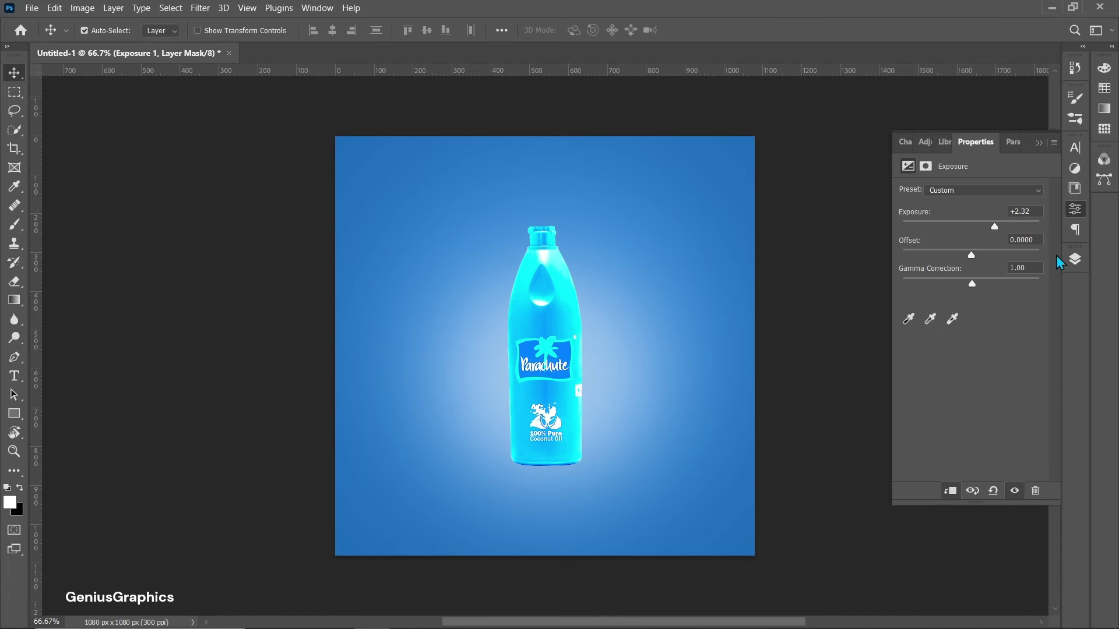
pyautogui.click(1075, 259)
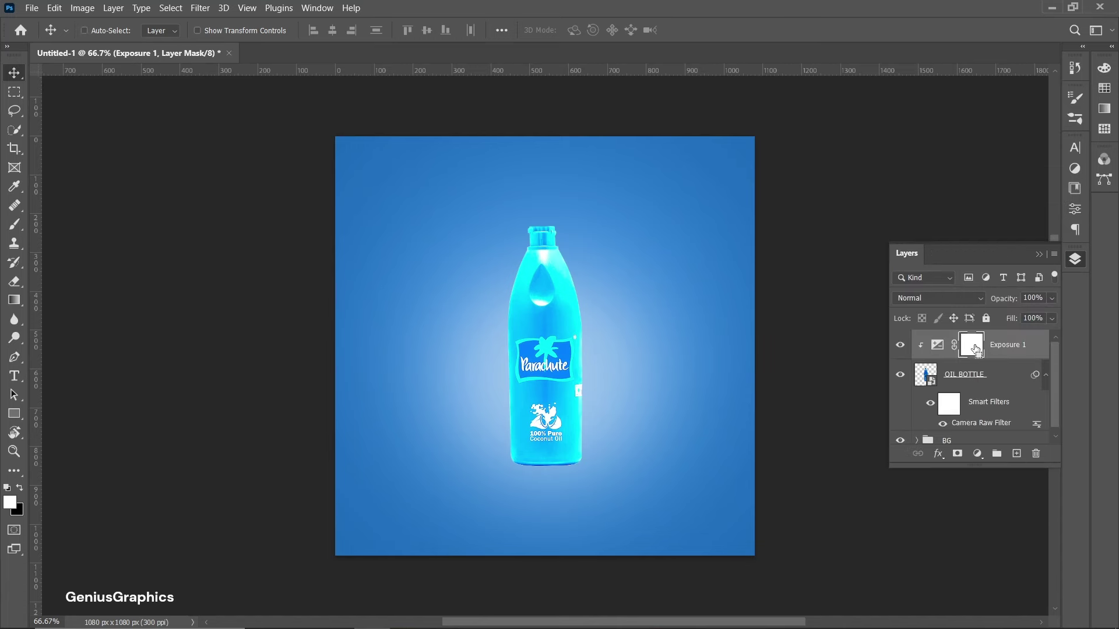
pyautogui.hotkey('ctrl', 'i')
# With a small white brush, paint Exposure mask highlights along the cap and bottle's right edge.
pyautogui.click(15, 224)
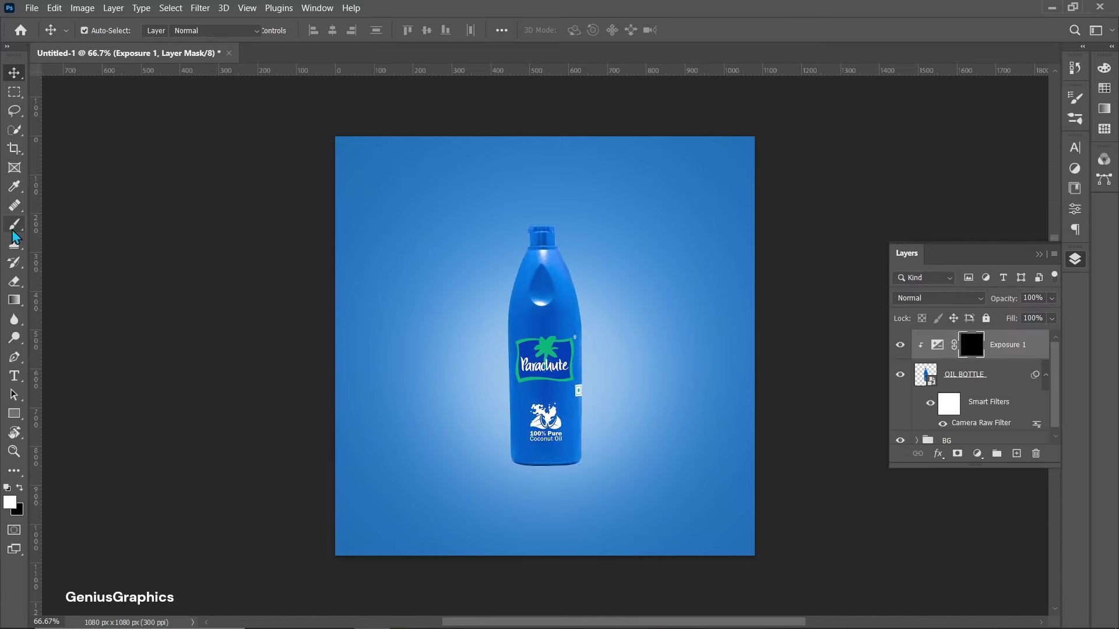
pyautogui.press('[')
pyautogui.press('[')
pyautogui.press('[')
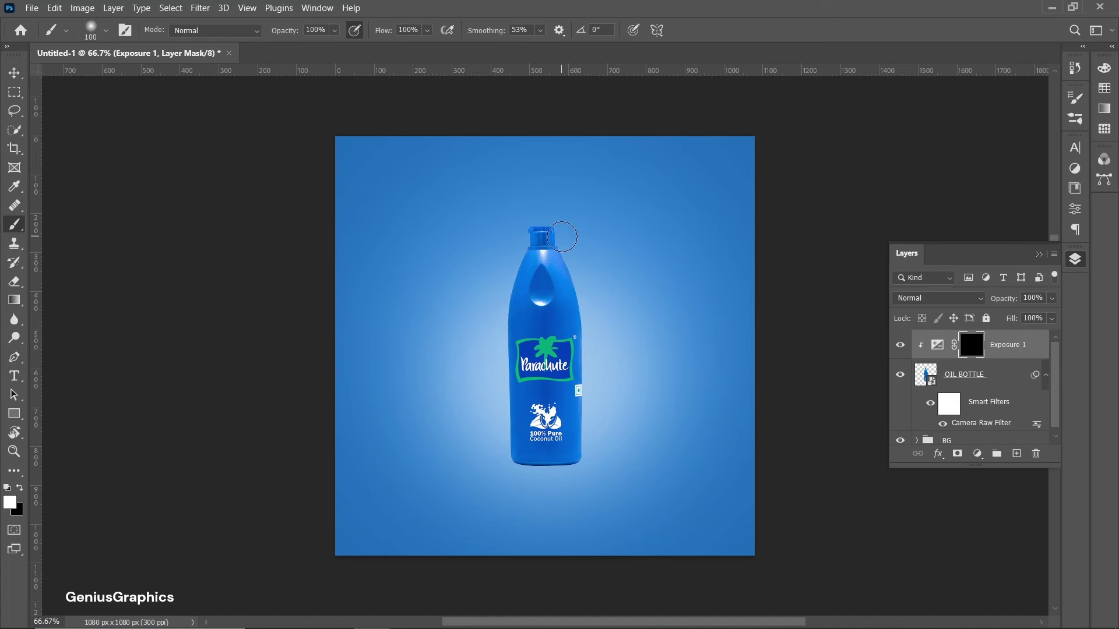
pyautogui.press('alt')
pyautogui.scroll(2, 546, 242)
pyautogui.scroll(2, 546, 242)
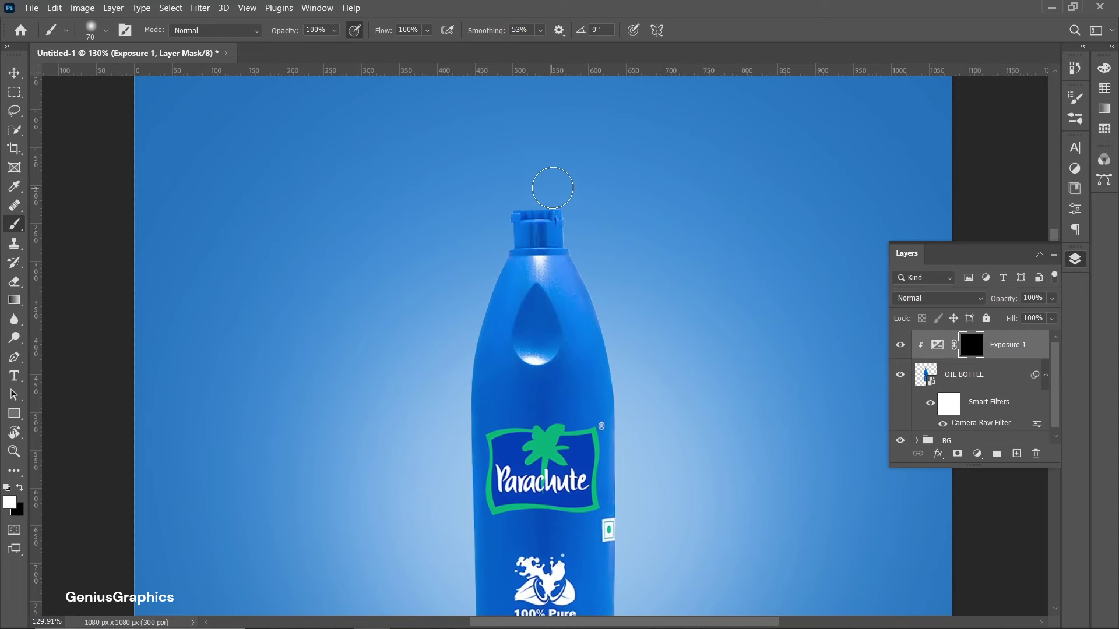
pyautogui.moveTo(576, 200); pyautogui.dragTo(640, 384)
pyautogui.scroll(-3, 640, 384)
pyautogui.moveTo(638, 262); pyautogui.dragTo(639, 482)
pyautogui.moveTo(641, 344)
pyautogui.mouseDown()
pyautogui.moveTo(637, 569)
pyautogui.moveTo(633, 498)
pyautogui.mouseUp()
pyautogui.moveTo(599, 93)
pyautogui.mouseDown()
pyautogui.moveTo(634, 284)
pyautogui.moveTo(633, 436)
pyautogui.mouseUp()
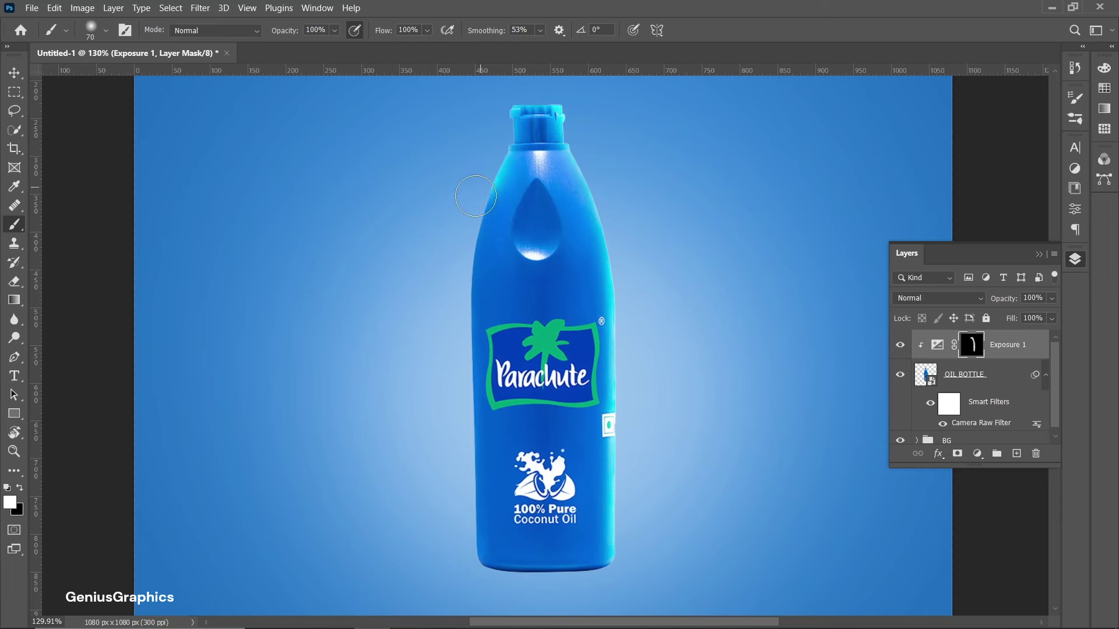
# Paint highlights down the left edge, then softly brighten top and left with a 175 px, 51% brush.
pyautogui.moveTo(493, 175)
pyautogui.mouseDown()
pyautogui.moveTo(475, 257)
pyautogui.moveTo(450, 250)
pyautogui.moveTo(453, 553)
pyautogui.mouseUp()
pyautogui.moveTo(447, 243); pyautogui.dragTo(472, 587)
pyautogui.moveTo(446, 300)
pyautogui.mouseDown()
pyautogui.moveTo(453, 450)
pyautogui.moveTo(480, 570)
pyautogui.mouseUp()
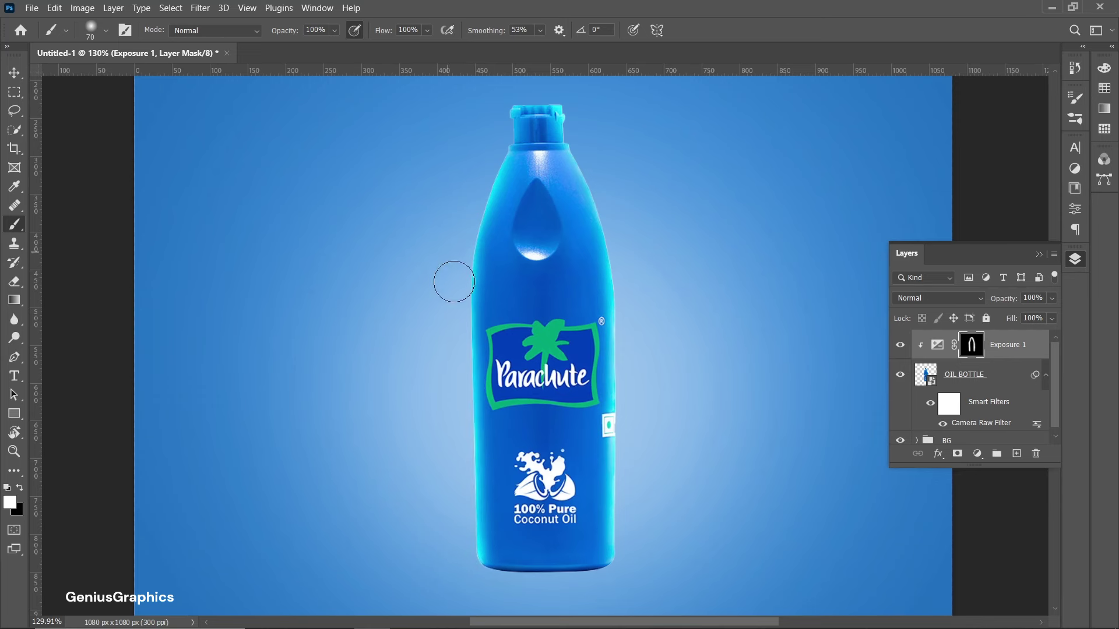
pyautogui.keyDown('alt'); pyautogui.scroll(-3, 445, 458); pyautogui.keyUp('alt')
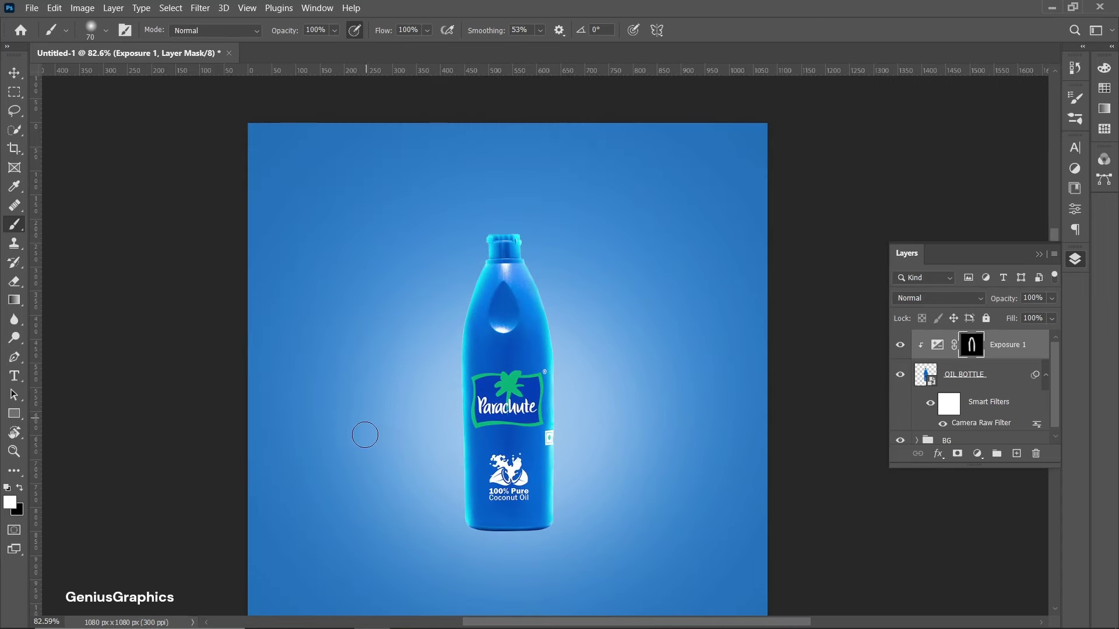
pyautogui.press(']')
pyautogui.press(']')
pyautogui.press(']')
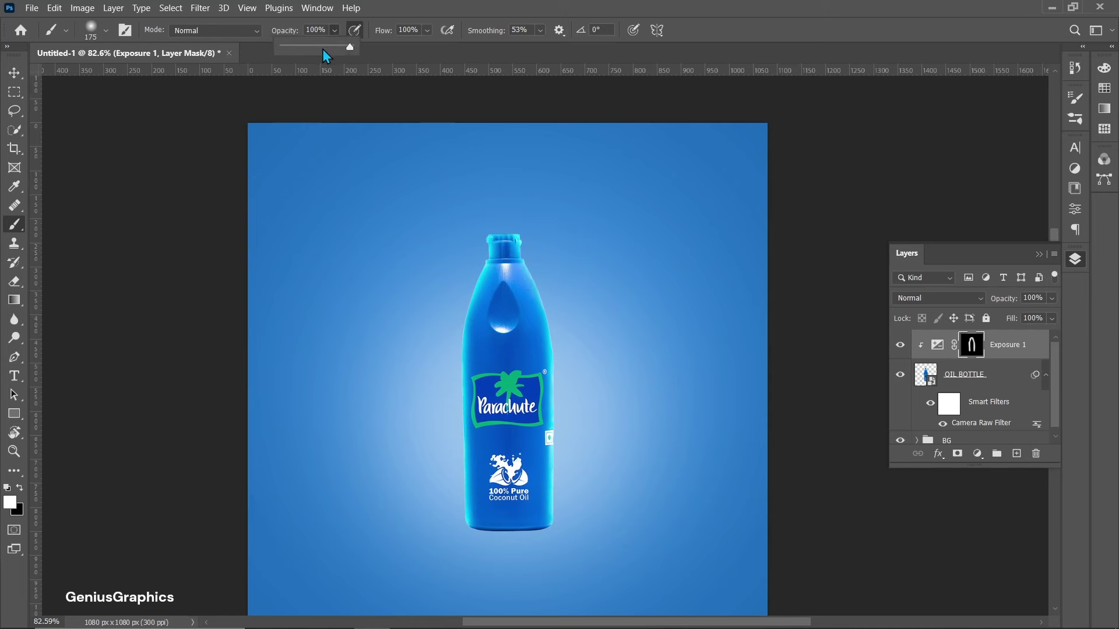
pyautogui.moveTo(320, 48); pyautogui.dragTo(318, 48)
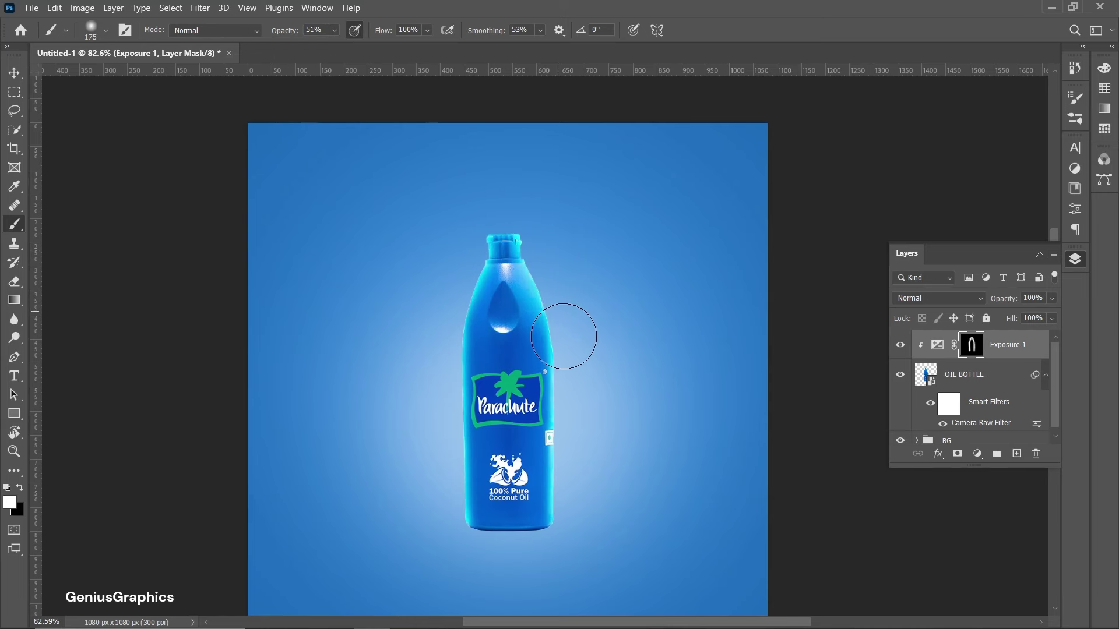
pyautogui.moveTo(570, 483)
pyautogui.mouseDown()
pyautogui.moveTo(445, 509)
pyautogui.moveTo(517, 205)
pyautogui.moveTo(467, 210)
pyautogui.moveTo(579, 287)
pyautogui.moveTo(585, 395)
pyautogui.mouseUp()
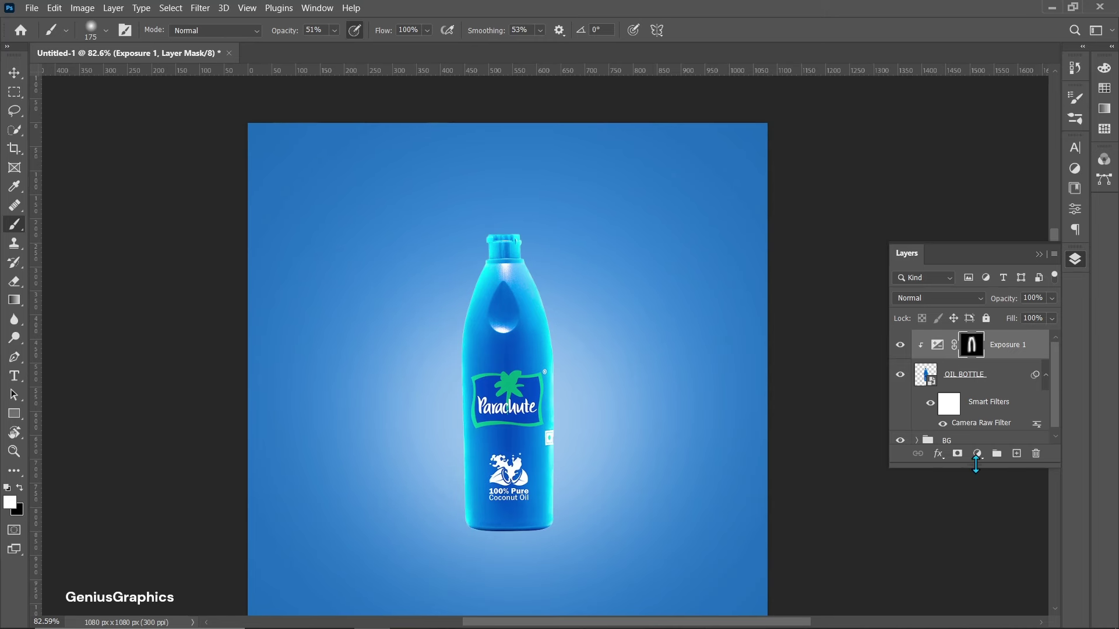
# Add a Curves layer with the white point lowered to 193 and its mask inverted to black.
pyautogui.click(977, 460)
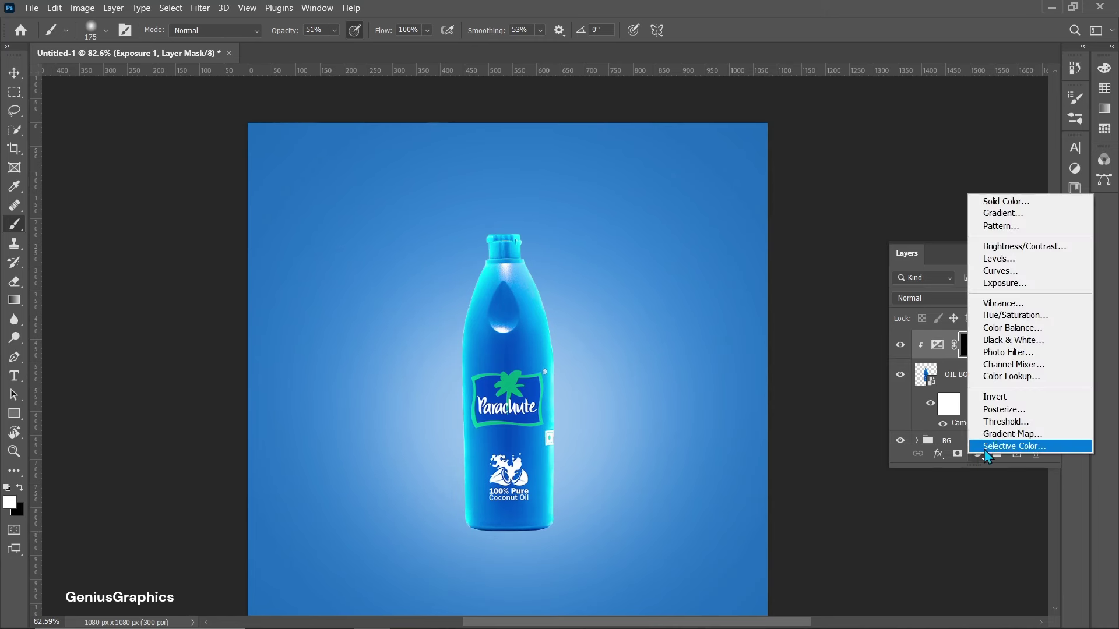
pyautogui.click(1000, 263)
pyautogui.moveTo(1036, 226); pyautogui.dragTo(1037, 248)
pyautogui.click(1074, 261)
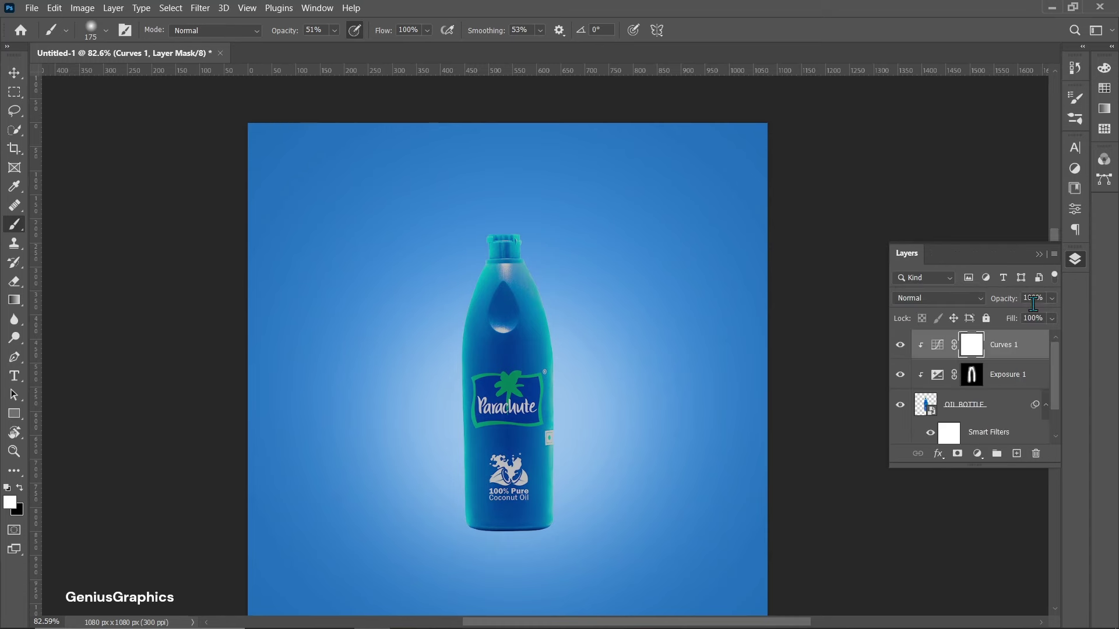
pyautogui.hotkey('ctrl', 'i')
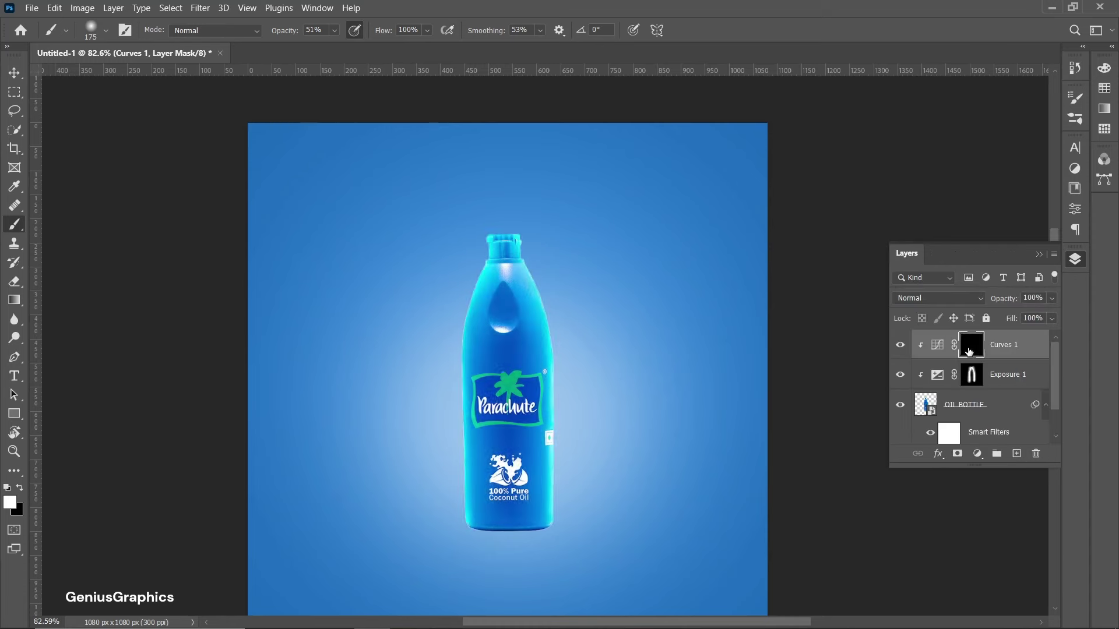
# Paint a vertical darkening stripe down the bottle's centre on the Curves mask.
pyautogui.press('[')
pyautogui.press('[')
pyautogui.press('[')
pyautogui.press('[')
pyautogui.press(']')
pyautogui.press(']')
pyautogui.moveTo(507, 527); pyautogui.dragTo(507, 306)
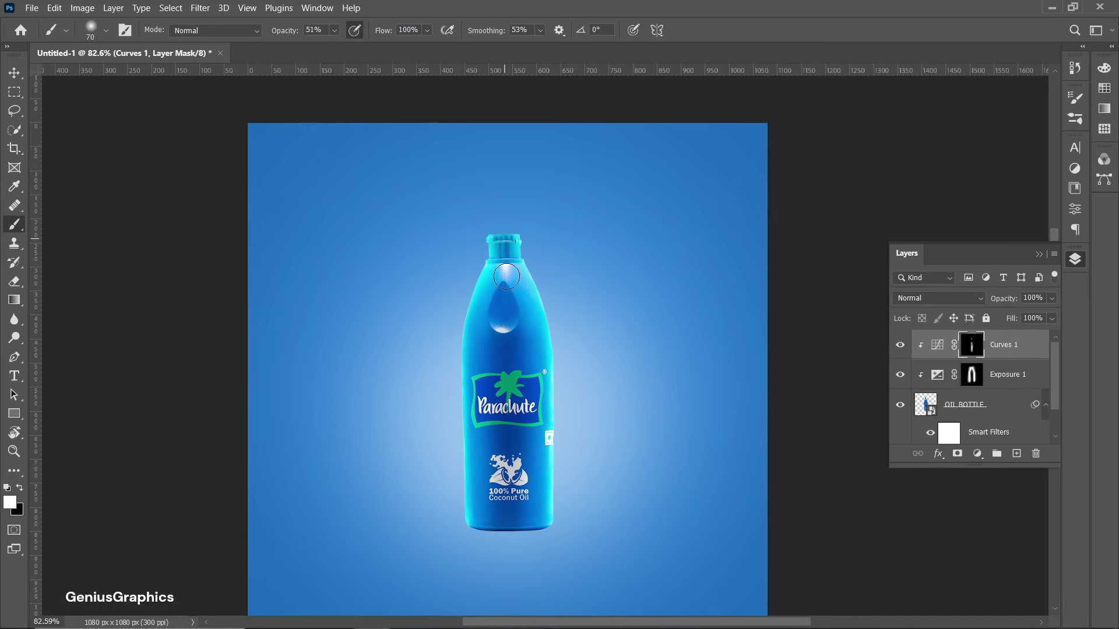
pyautogui.scroll(-1, 542, 505)
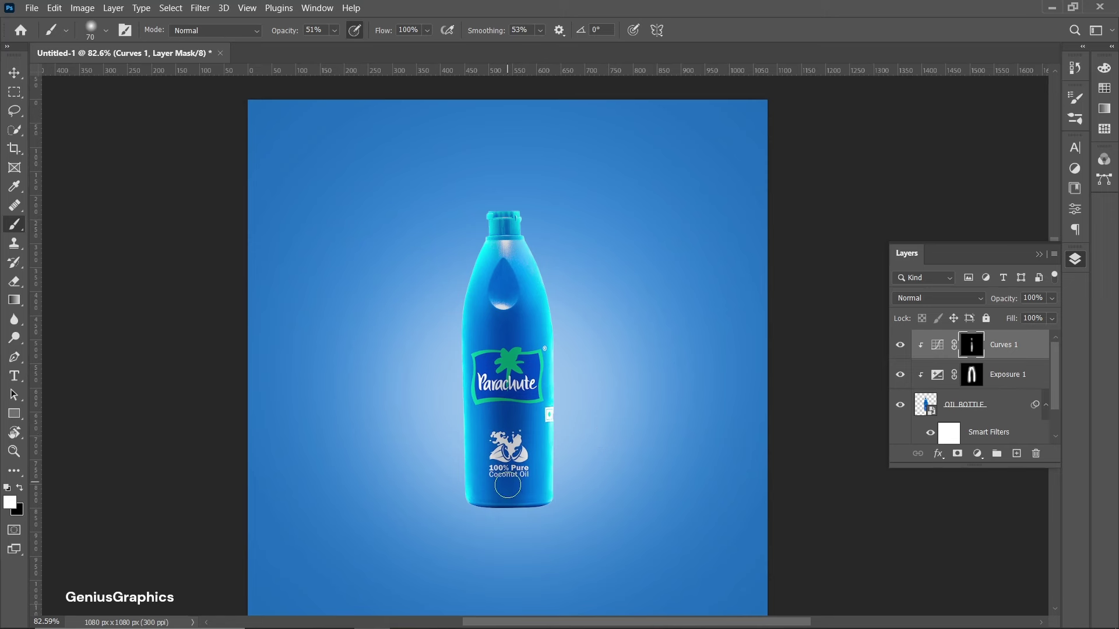
# Reselect the Curves 1 mask and swap the foreground and background colours.
pyautogui.press('v')
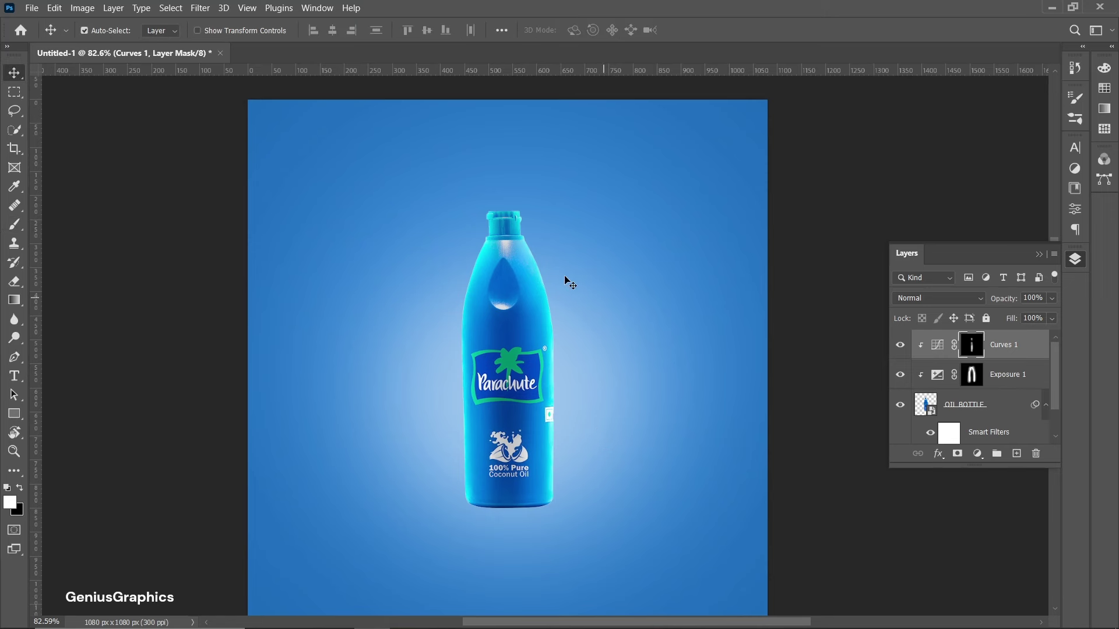
pyautogui.click(1008, 382)
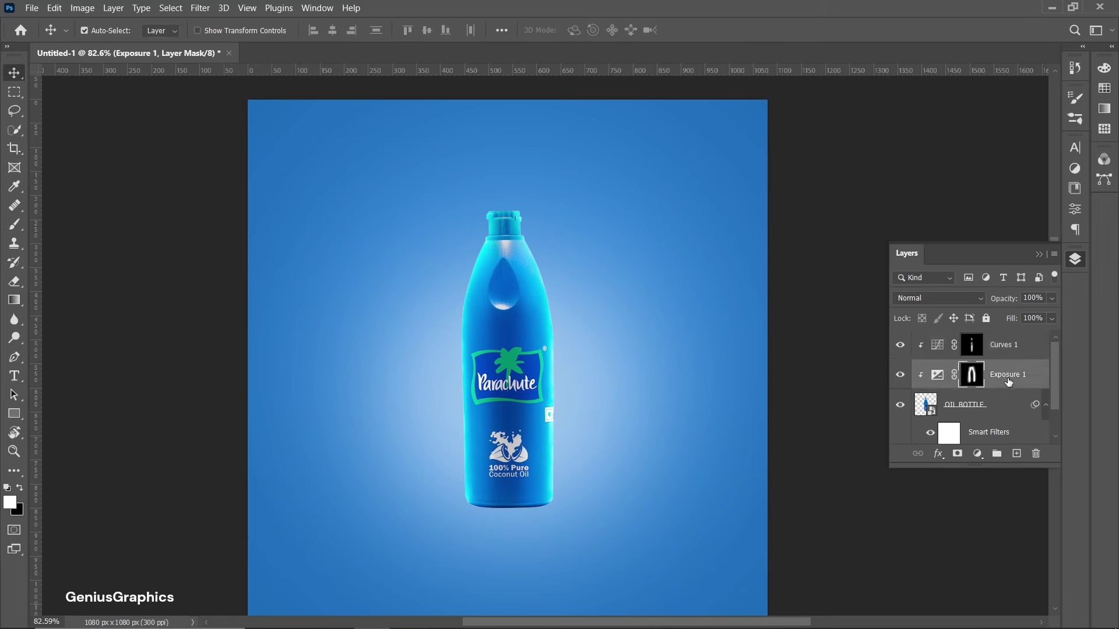
pyautogui.click(972, 344)
pyautogui.click(14, 224)
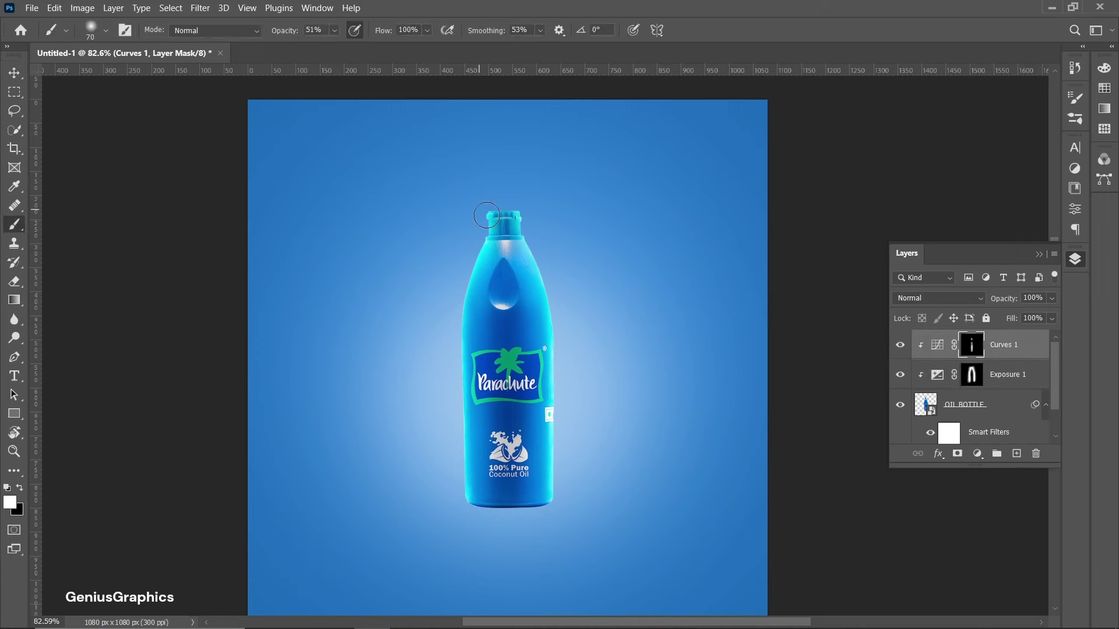
pyautogui.press('x')
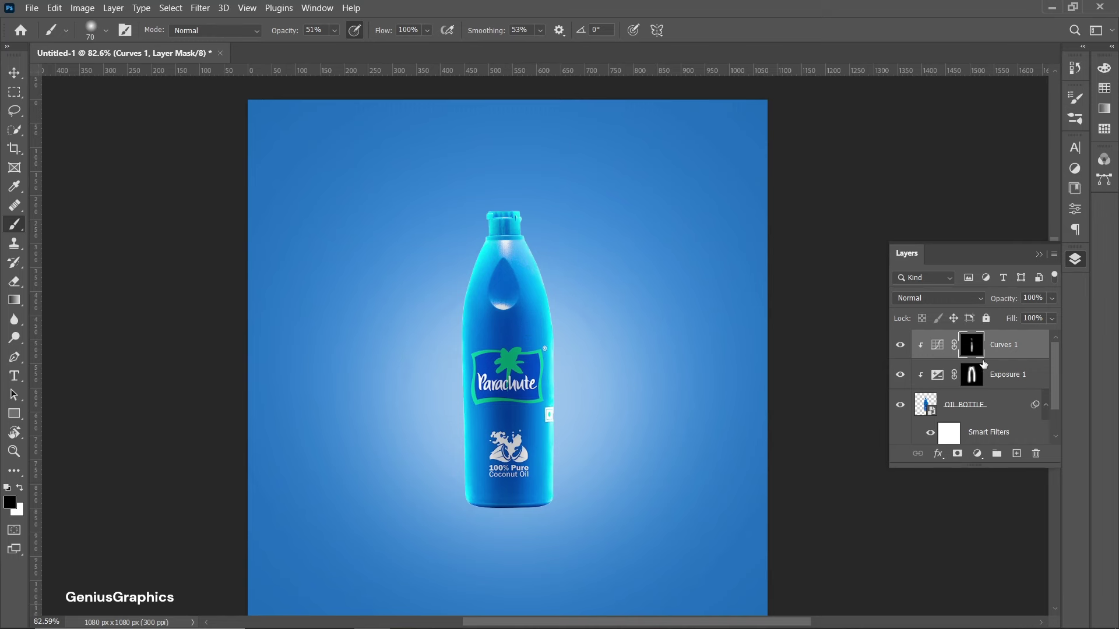
pyautogui.press('v')
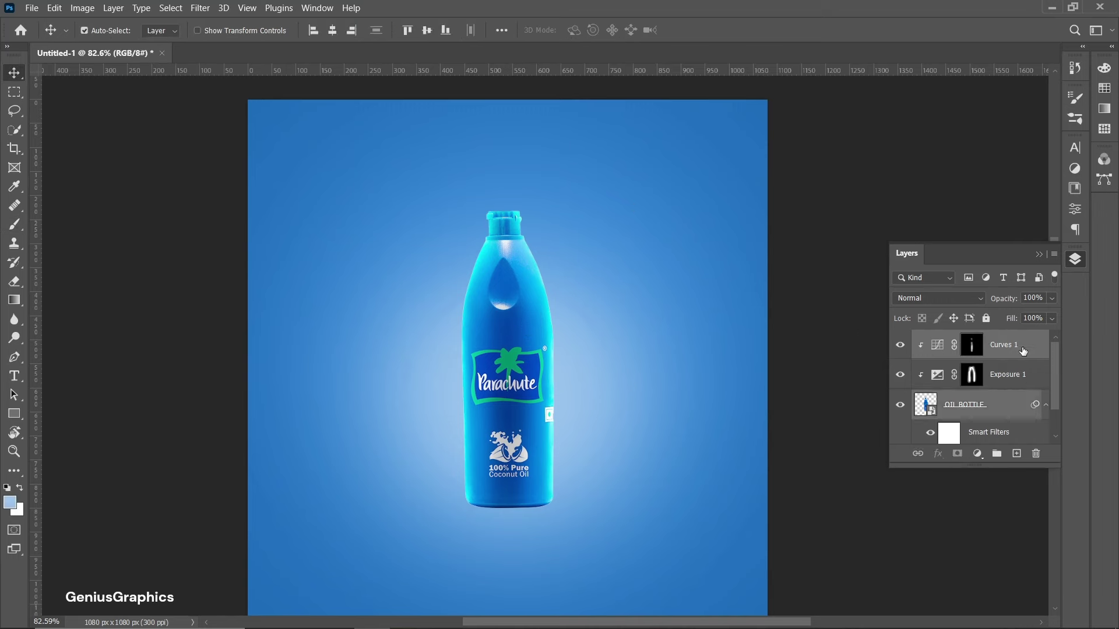
# Group Curves 1, Exposure 1 and OIL BOTTLE into a group named BOTTLE.
pyautogui.keyDown('shift'); pyautogui.click(1020, 403); pyautogui.keyUp('shift')
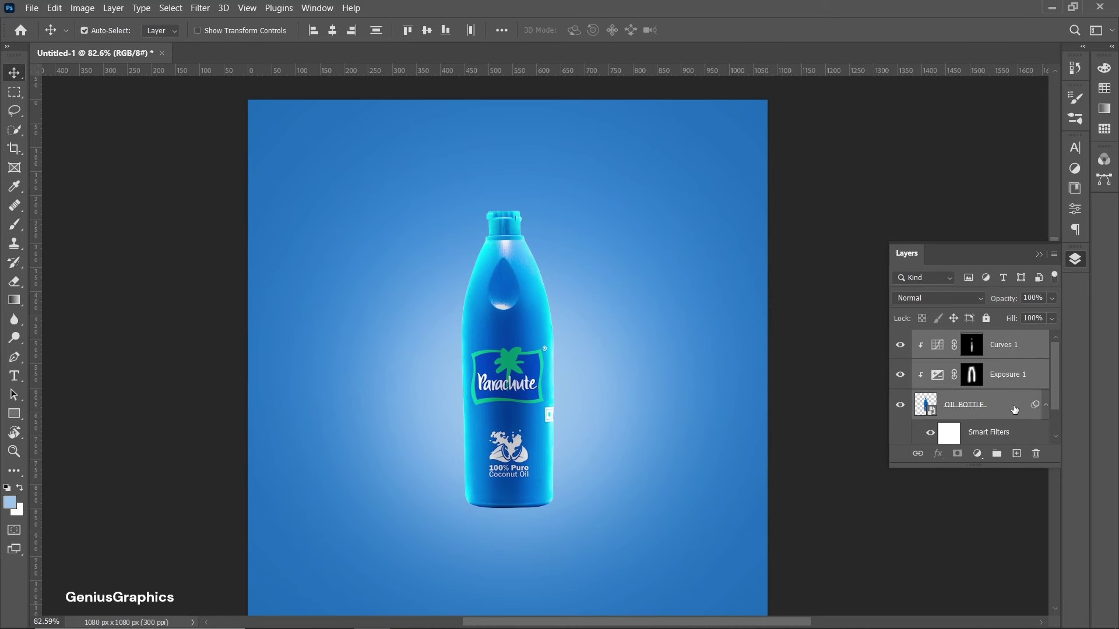
pyautogui.click(997, 454)
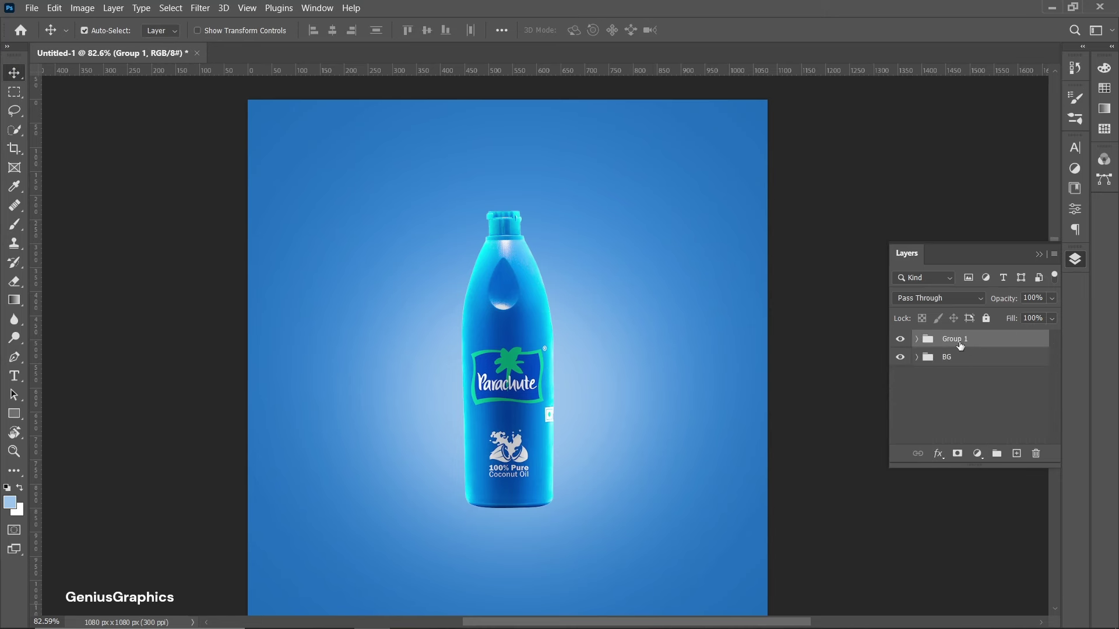
pyautogui.doubleClick(953, 339)
pyautogui.write('BOTTLE')
pyautogui.click(835, 454)
# Duplicate the BOTTLE group, merge the copy, flip it vertically and move it below the bottle.
pyautogui.hotkey('ctrl', 'j')
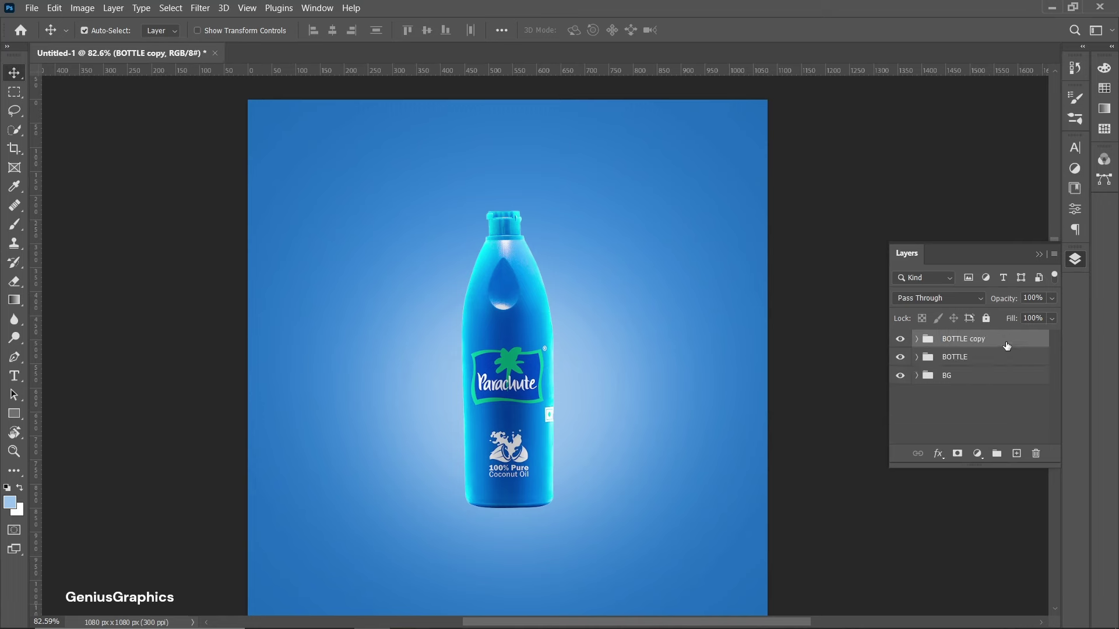
pyautogui.rightClick(1009, 344)
pyautogui.click(917, 524)
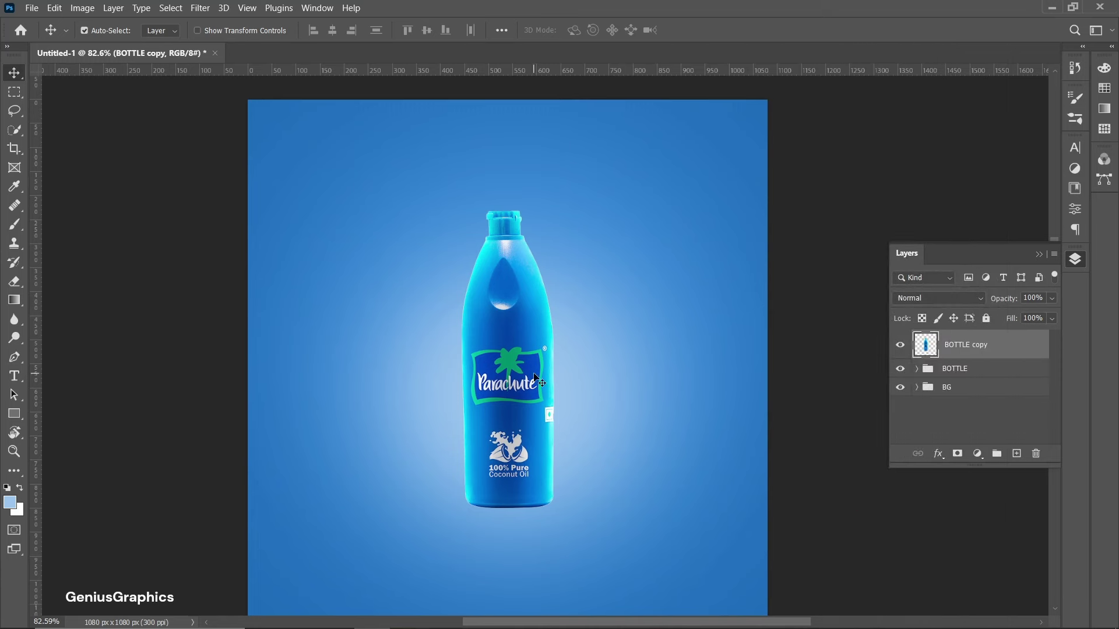
pyautogui.hotkey('ctrl', 't')
pyautogui.rightClick(512, 334)
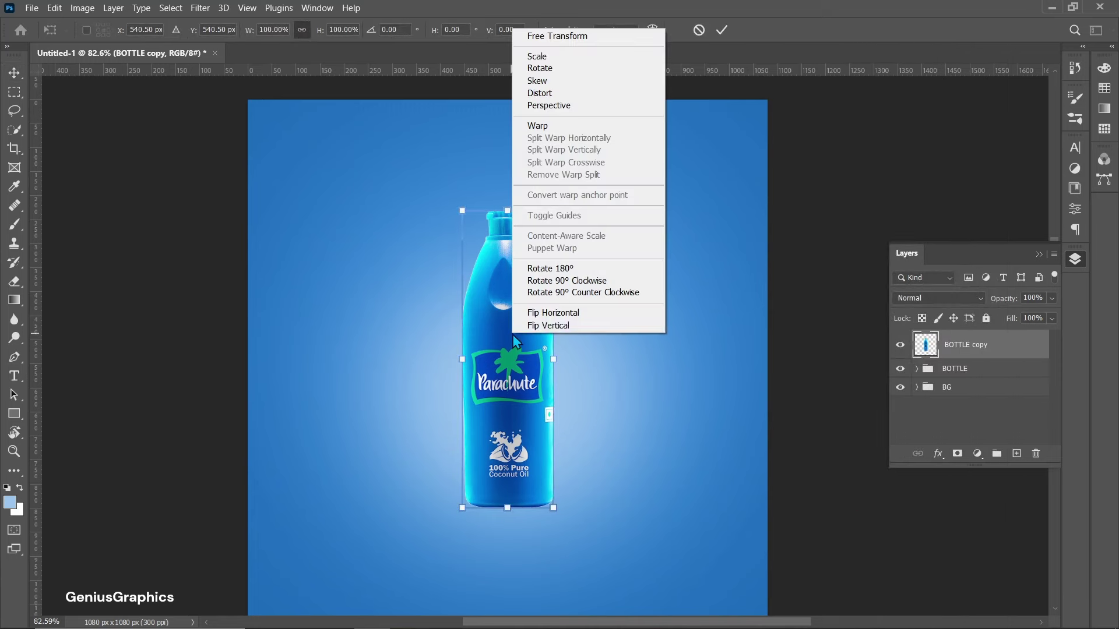
pyautogui.click(544, 326)
pyautogui.moveTo(508, 358); pyautogui.dragTo(505, 606)
# Align the flipped reflection's top edge with the bottle's base.
pyautogui.scroll(5, 504, 600)
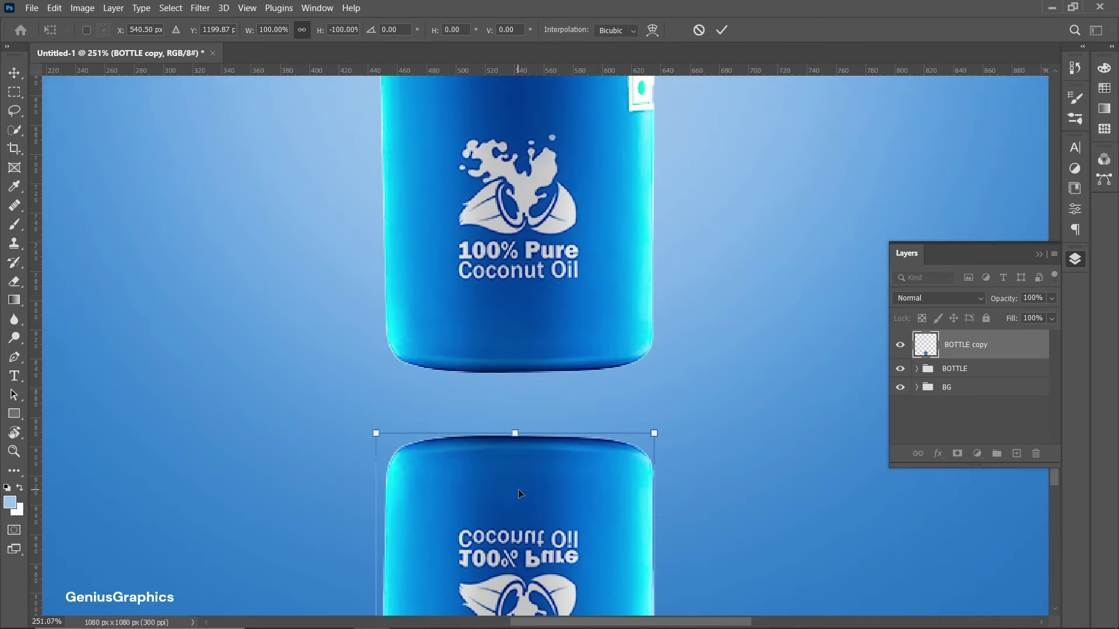
pyautogui.moveTo(520, 494); pyautogui.dragTo(519, 432)
pyautogui.scroll(4, 519, 433)
pyautogui.moveTo(509, 383); pyautogui.dragTo(509, 391)
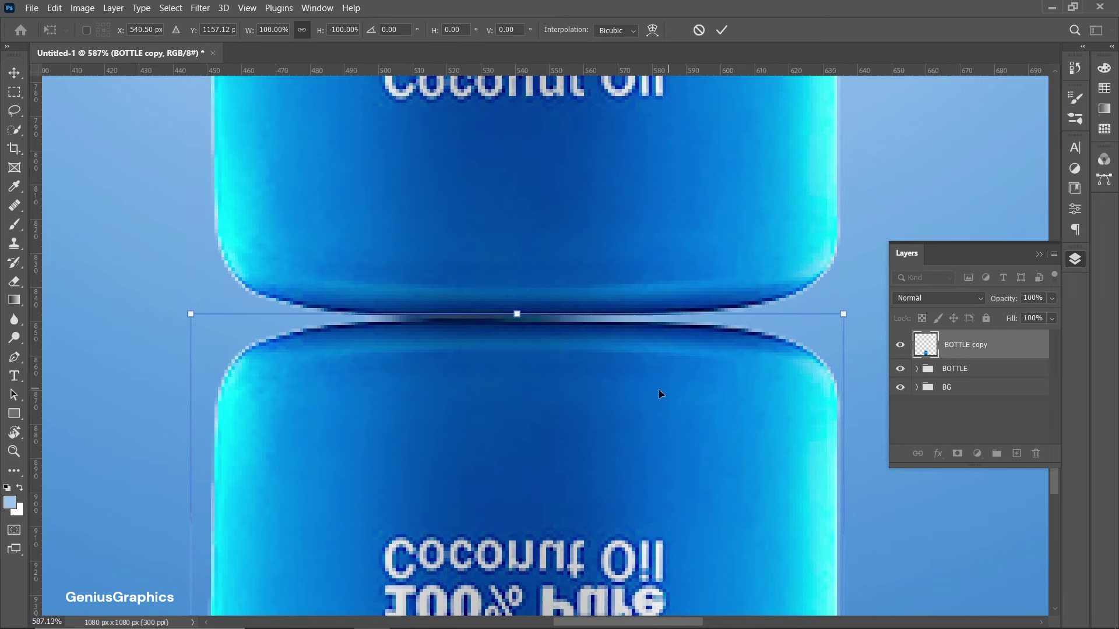
pyautogui.moveTo(642, 393); pyautogui.dragTo(643, 391)
# Warp the reflection's top edge to follow the curved bottle base, commit, and fit the view.
pyautogui.rightClick(644, 390)
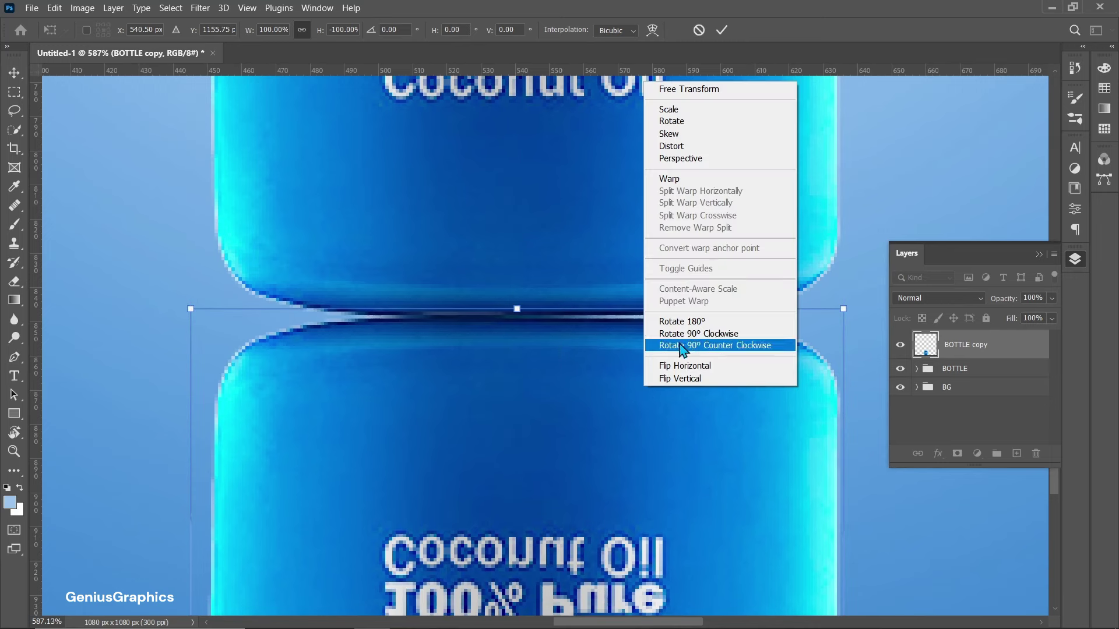
pyautogui.click(693, 194)
pyautogui.moveTo(843, 309); pyautogui.dragTo(848, 286)
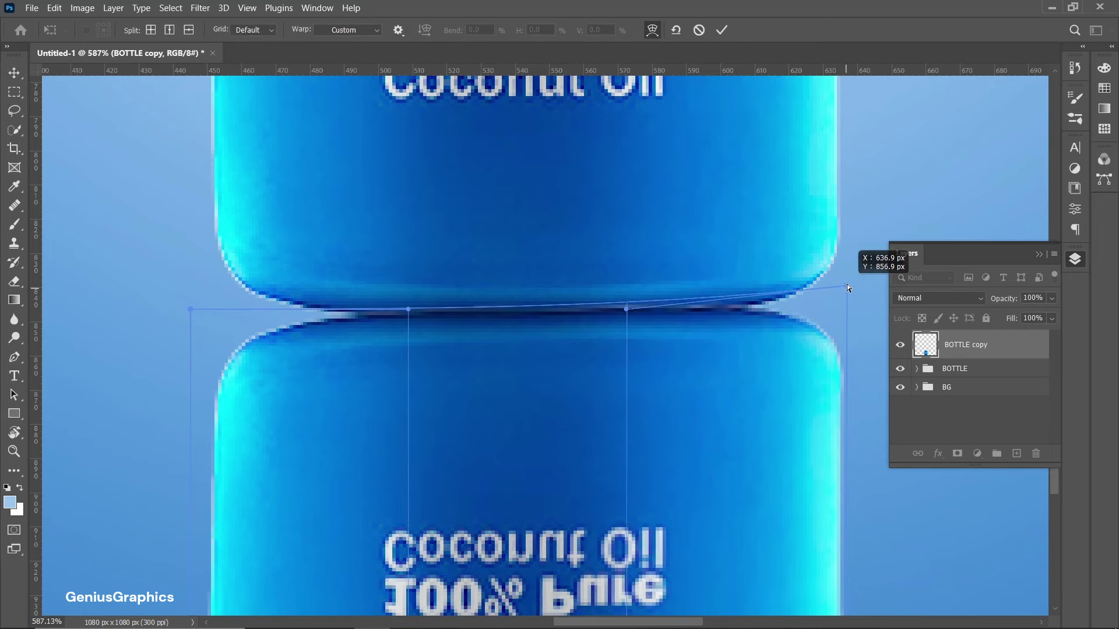
pyautogui.moveTo(190, 309); pyautogui.dragTo(191, 283)
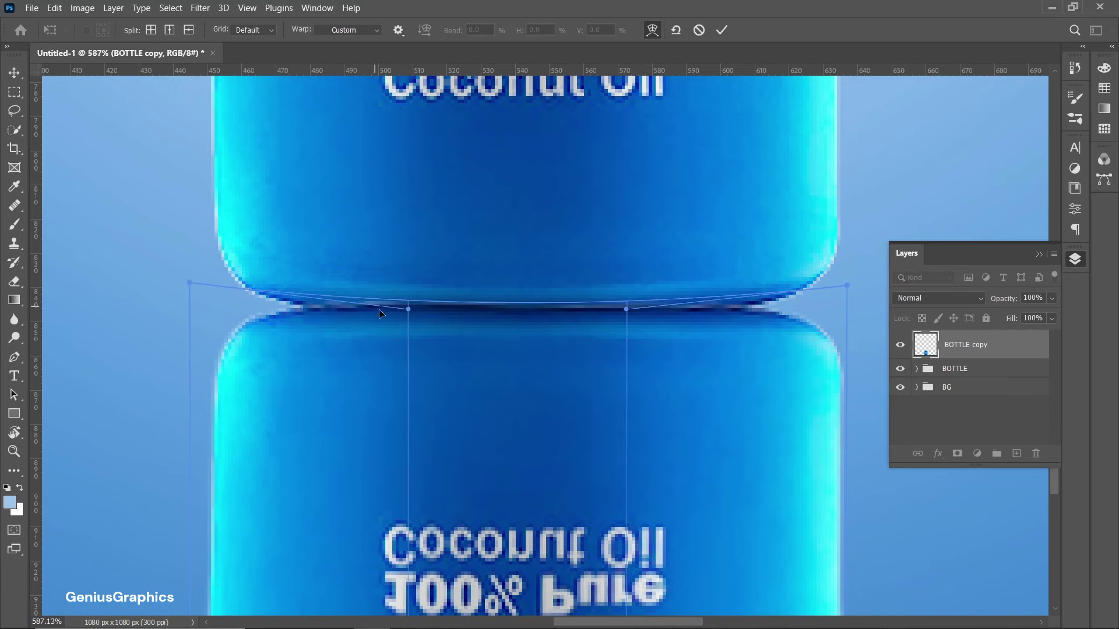
pyautogui.moveTo(410, 314); pyautogui.dragTo(410, 337)
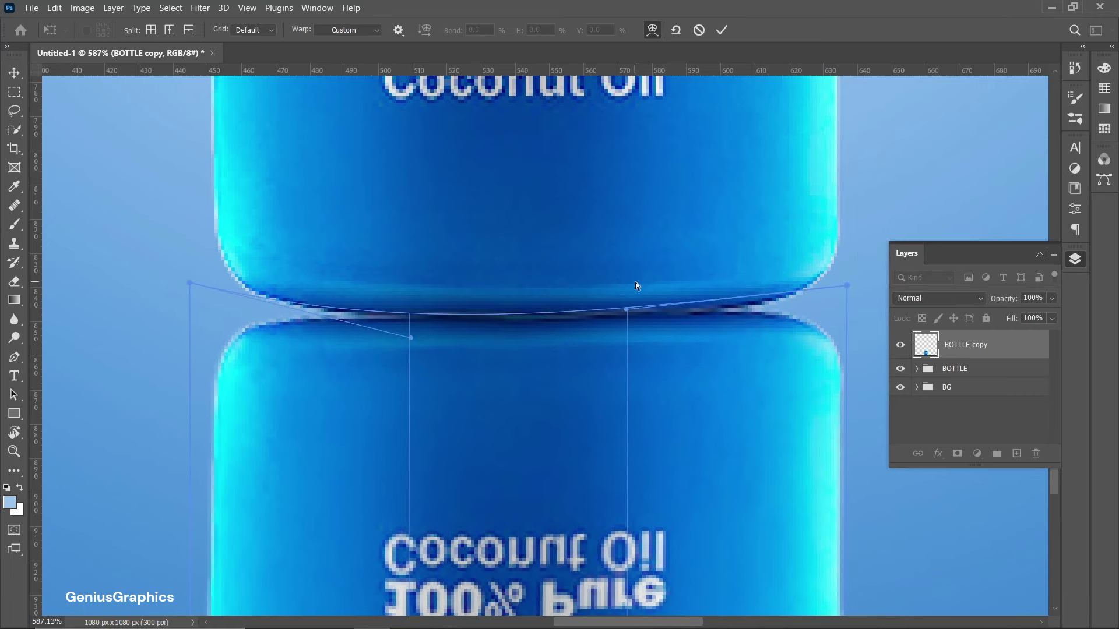
pyautogui.moveTo(627, 311)
pyautogui.mouseDown()
pyautogui.moveTo(624, 329)
pyautogui.moveTo(624, 319)
pyautogui.mouseUp()
pyautogui.moveTo(411, 338); pyautogui.dragTo(412, 336)
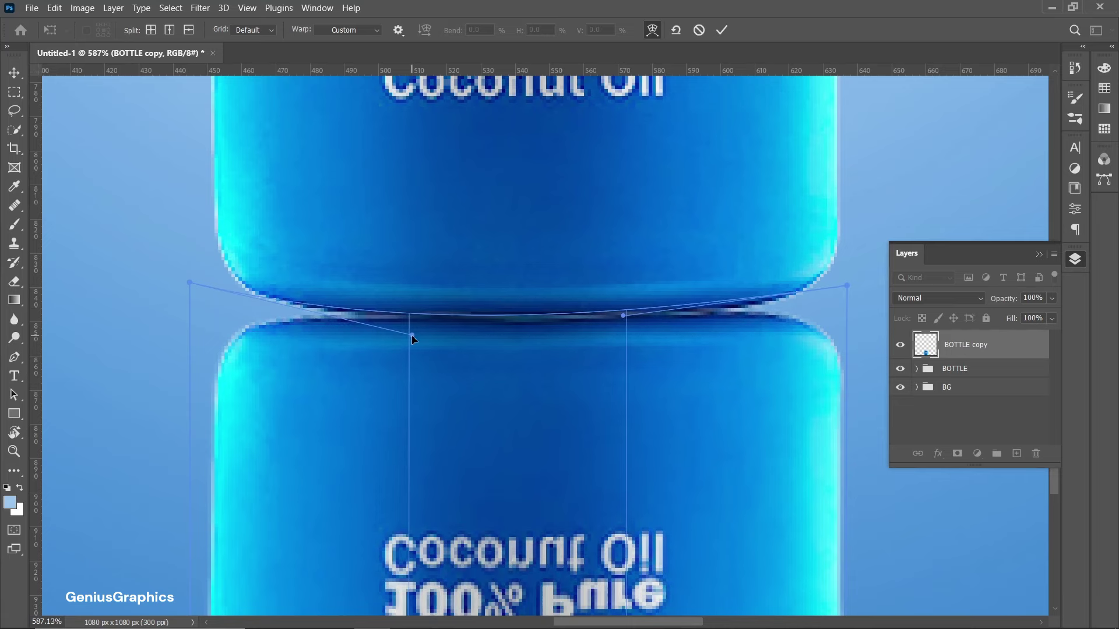
pyautogui.hotkey('ctrl', '-')
pyautogui.hotkey('ctrl', '-')
pyautogui.press('Return')
pyautogui.hotkey('ctrl', '0')
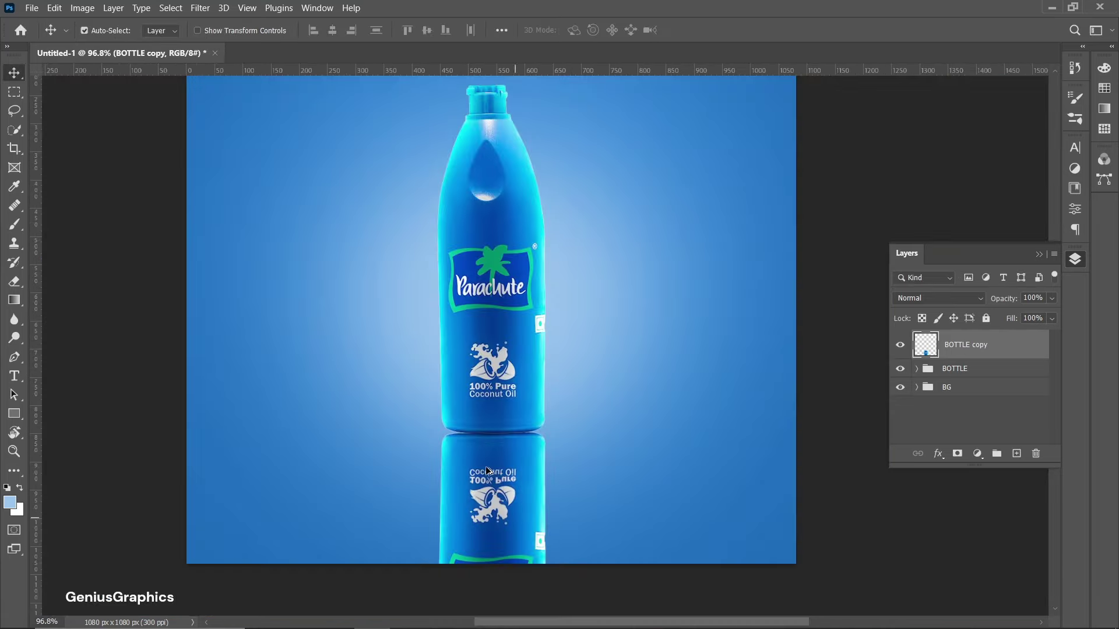
# Add an inverted mask to BOTTLE copy and paint white with an 800 px soft brush at 93% to fade in the reflection.
pyautogui.click(957, 454)
pyautogui.hotkey('ctrl', 'i')
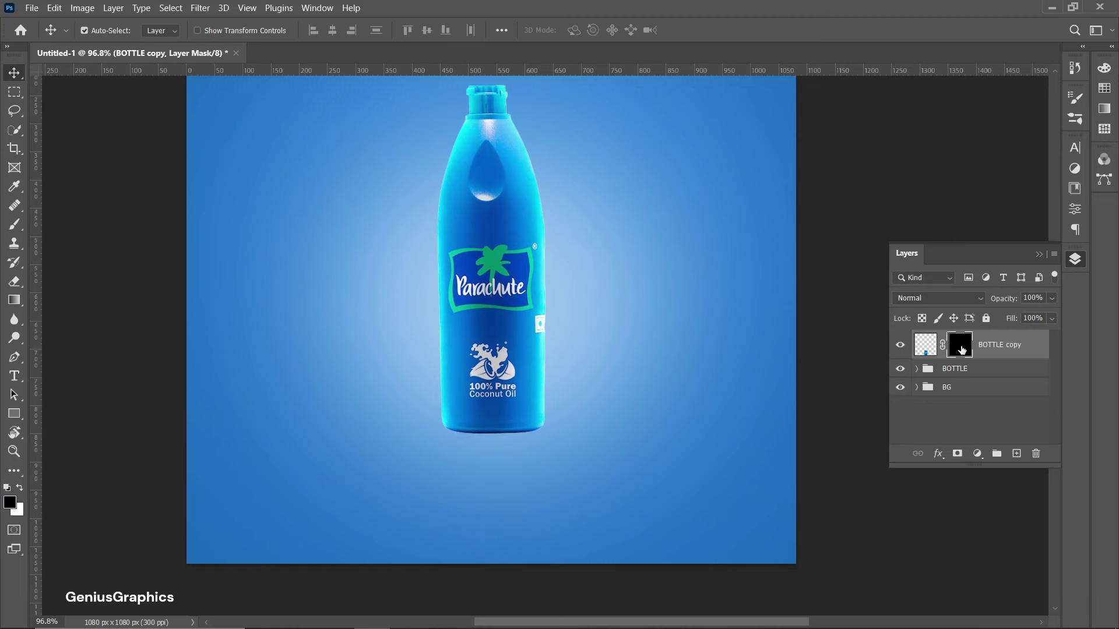
pyautogui.click(13, 228)
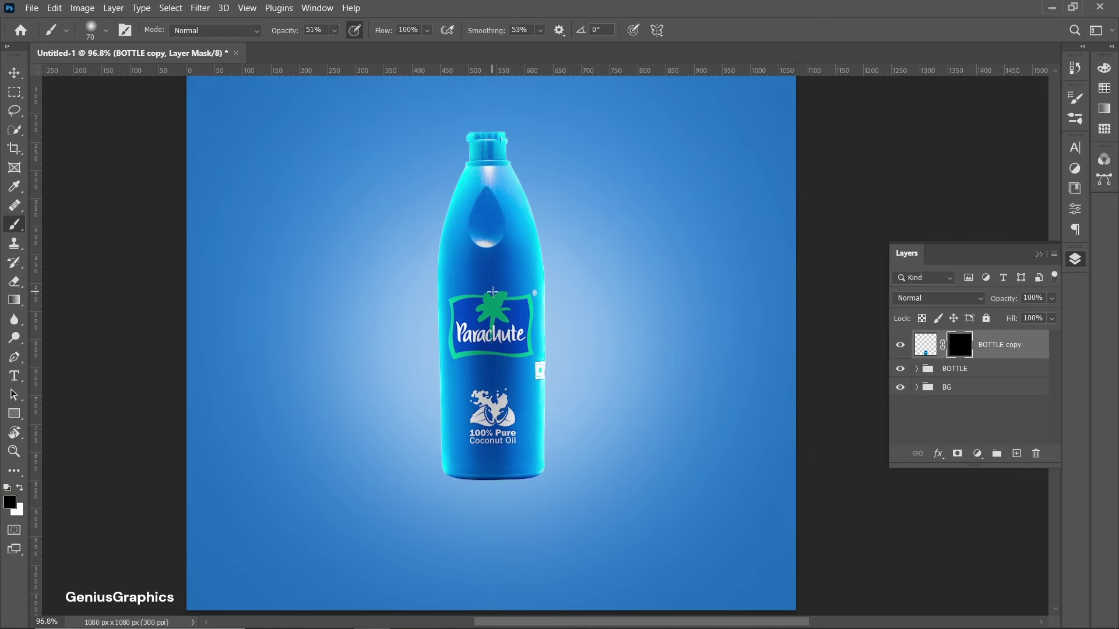
pyautogui.press(']')
pyautogui.press(']')
pyautogui.press(']')
pyautogui.press('x')
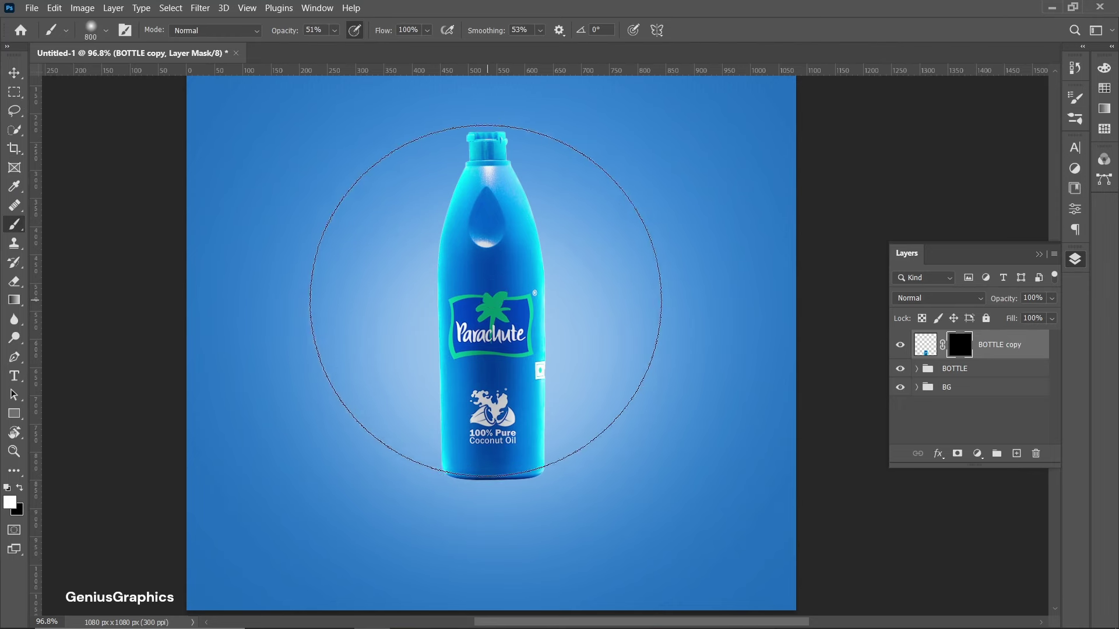
pyautogui.click(490, 309)
pyautogui.click(488, 292)
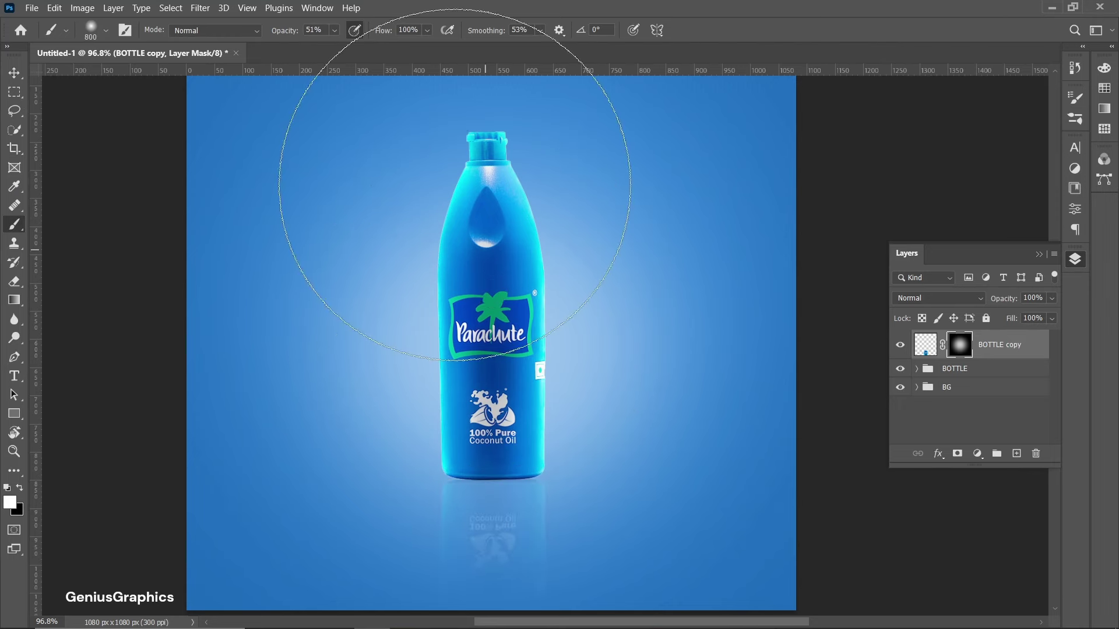
pyautogui.click(334, 31)
pyautogui.moveTo(342, 46); pyautogui.dragTo(375, 47)
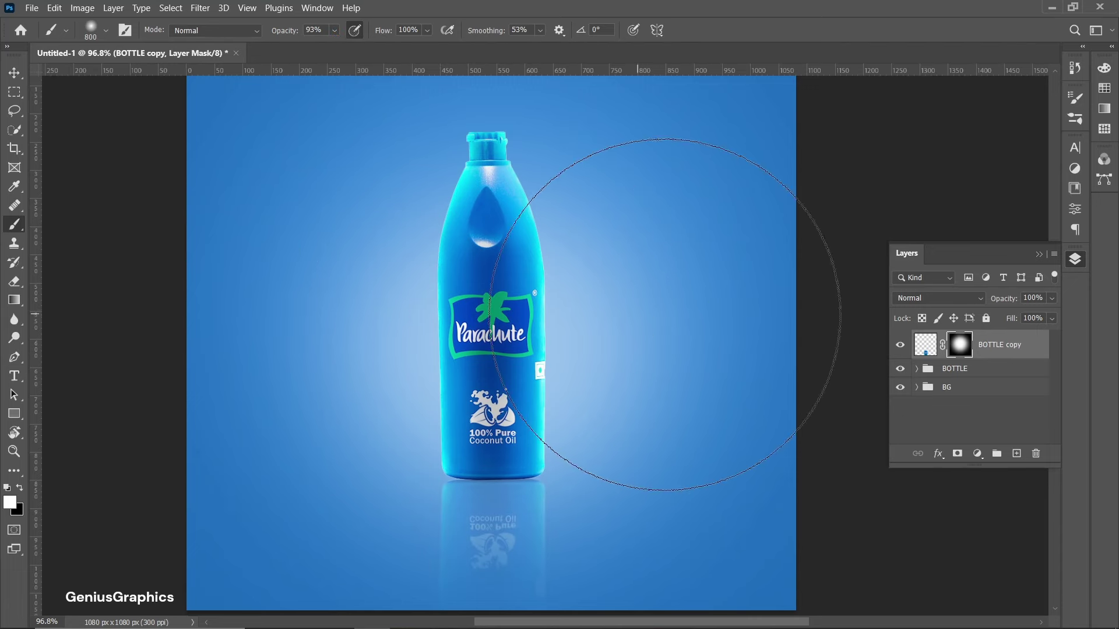
# Move the BOTTLE copy layer below OIL BOTTLE inside the BOTTLE group.
pyautogui.click(917, 369)
pyautogui.moveTo(982, 363); pyautogui.dragTo(991, 383)
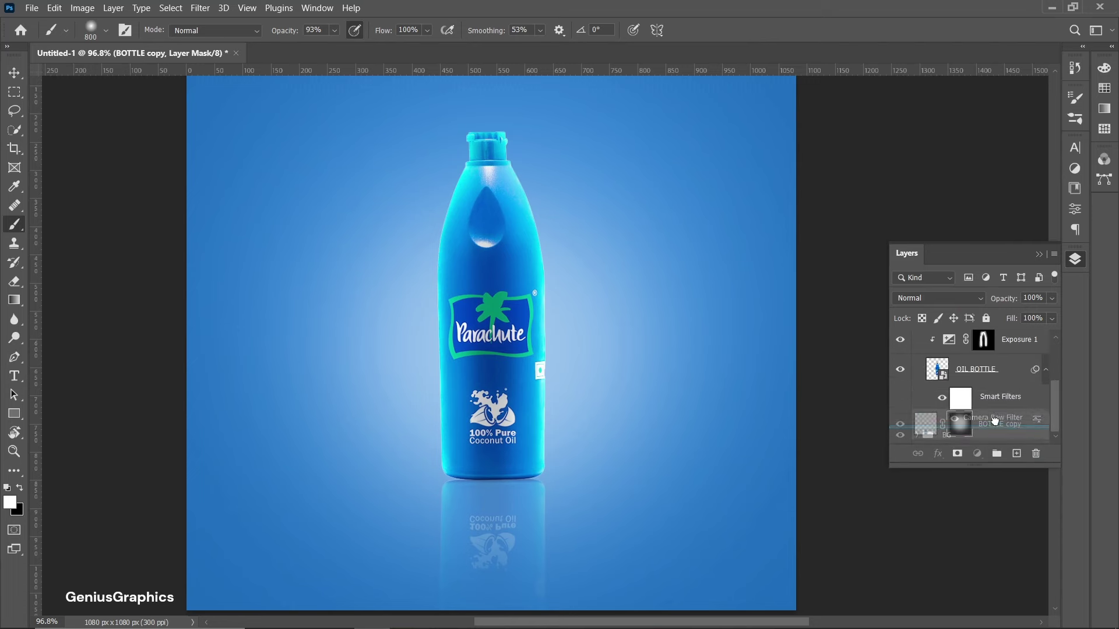
pyautogui.moveTo(991, 383); pyautogui.dragTo(983, 431)
# Add a new empty layer and flatten the brush tip into a 150 px ellipse.
pyautogui.click(1017, 456)
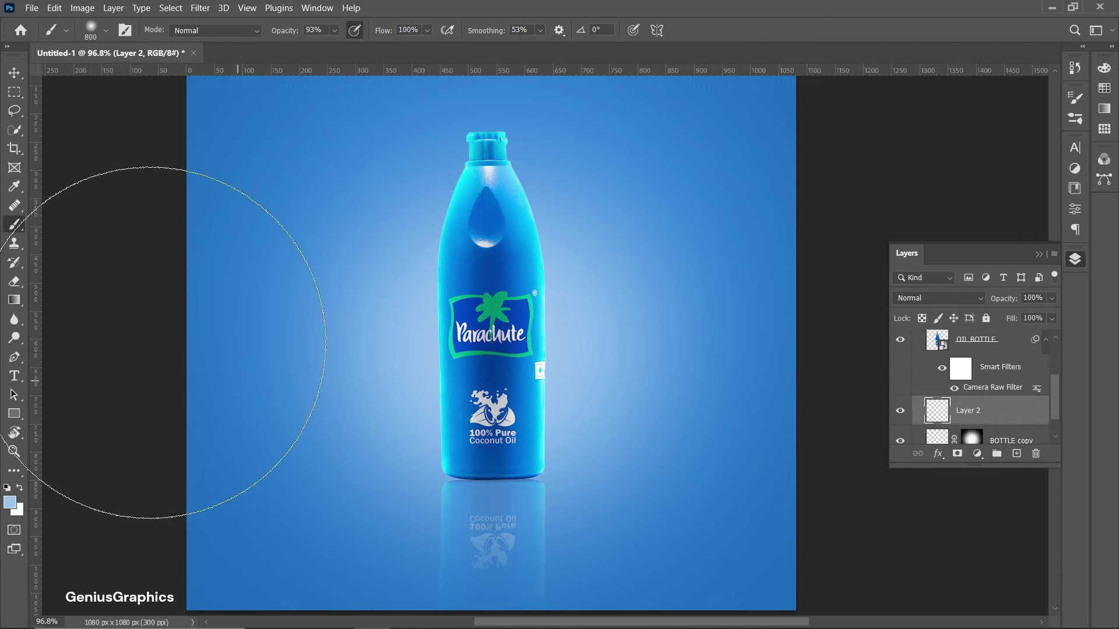
pyautogui.click(106, 31)
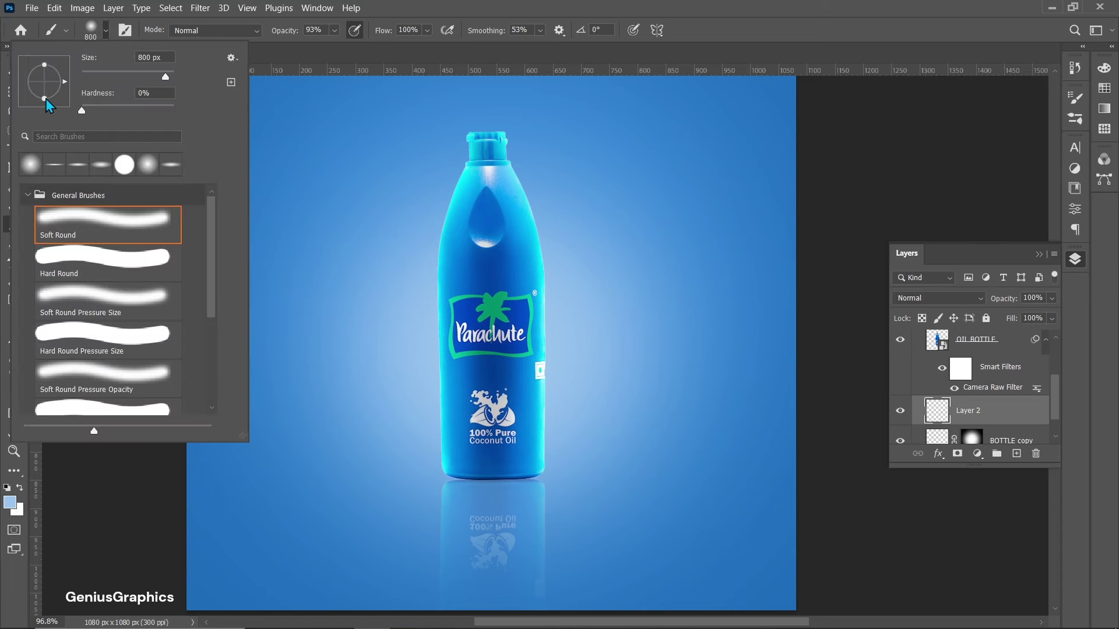
pyautogui.moveTo(45, 99); pyautogui.dragTo(46, 83)
pyautogui.click(105, 31)
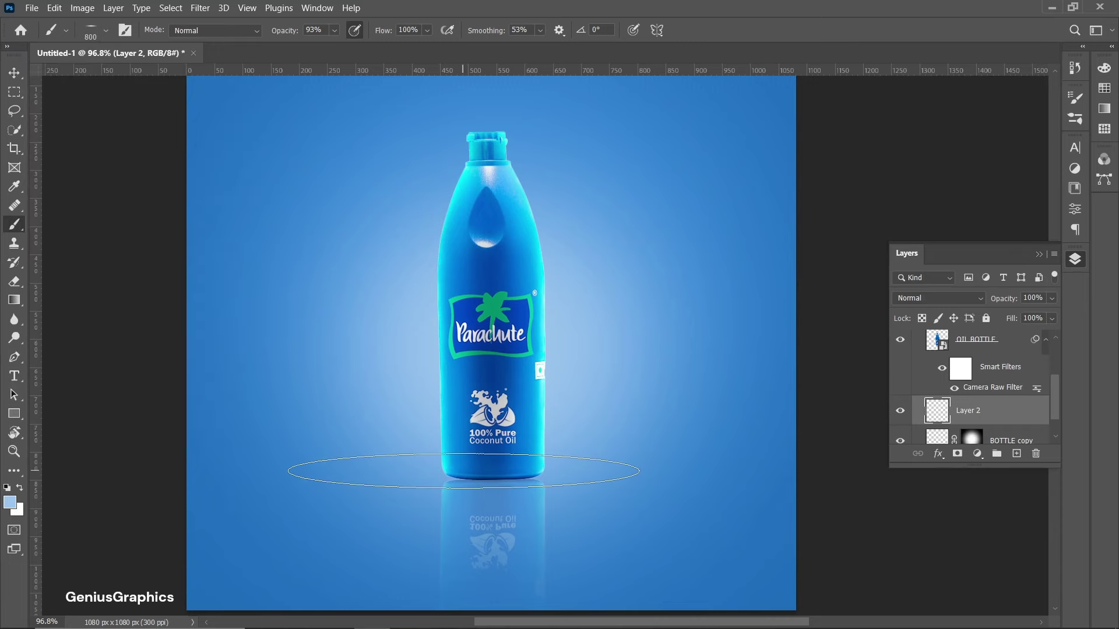
pyautogui.press('[')
pyautogui.press('[')
pyautogui.press('[')
pyautogui.scroll(2, 490, 478)
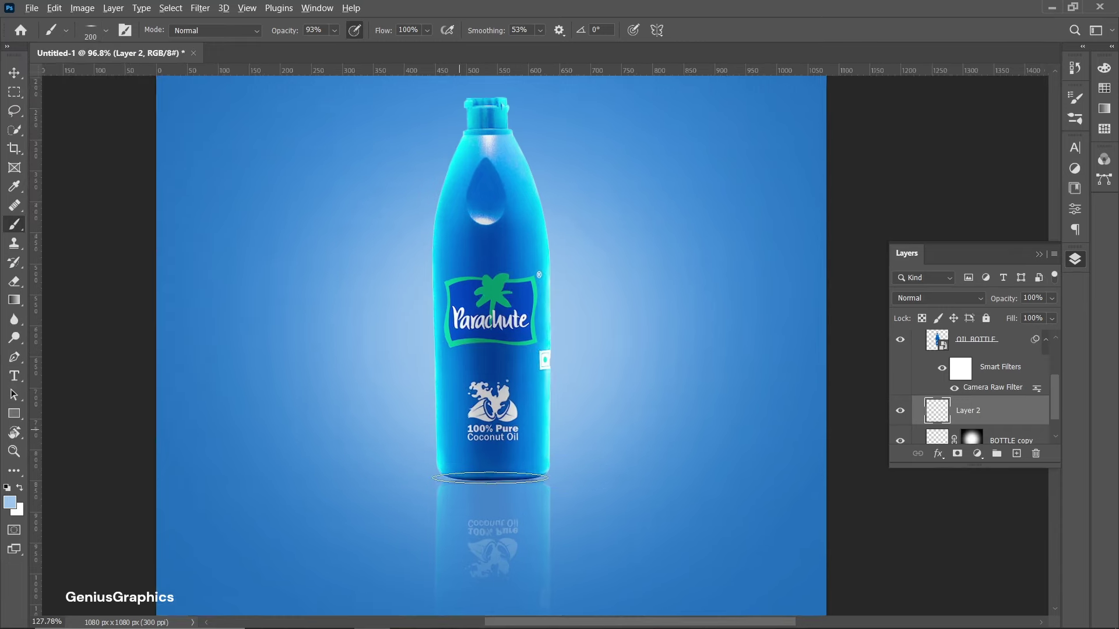
pyautogui.scroll(3, 490, 478)
pyautogui.press('[')
pyautogui.press('[')
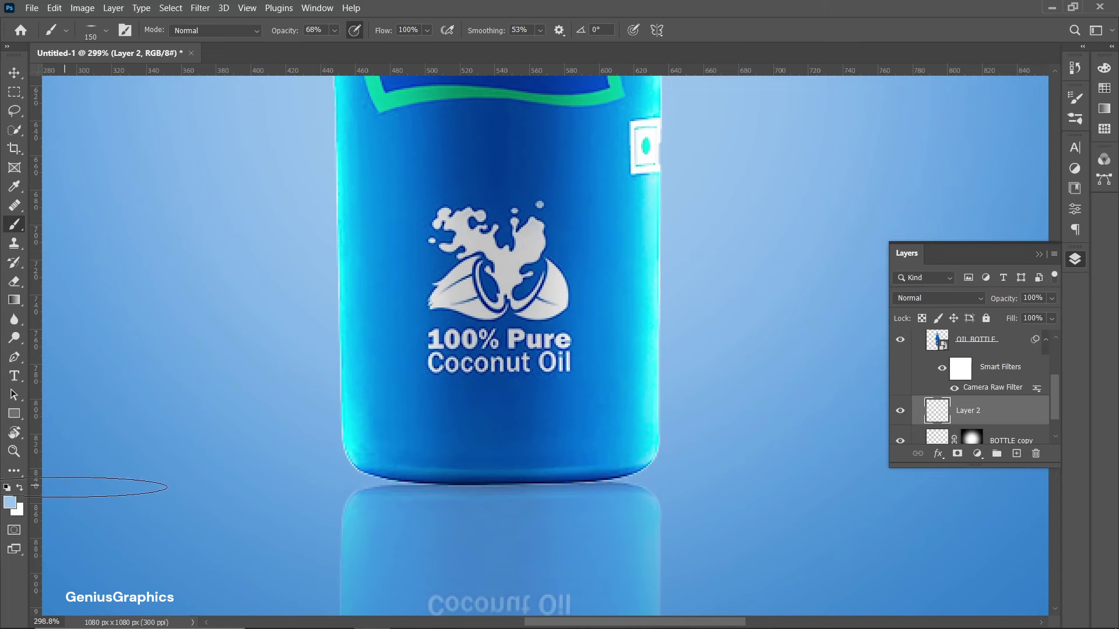
# Paint a soft, low-opacity black shadow under the bottle's base.
pyautogui.press('d')
pyautogui.click(334, 31)
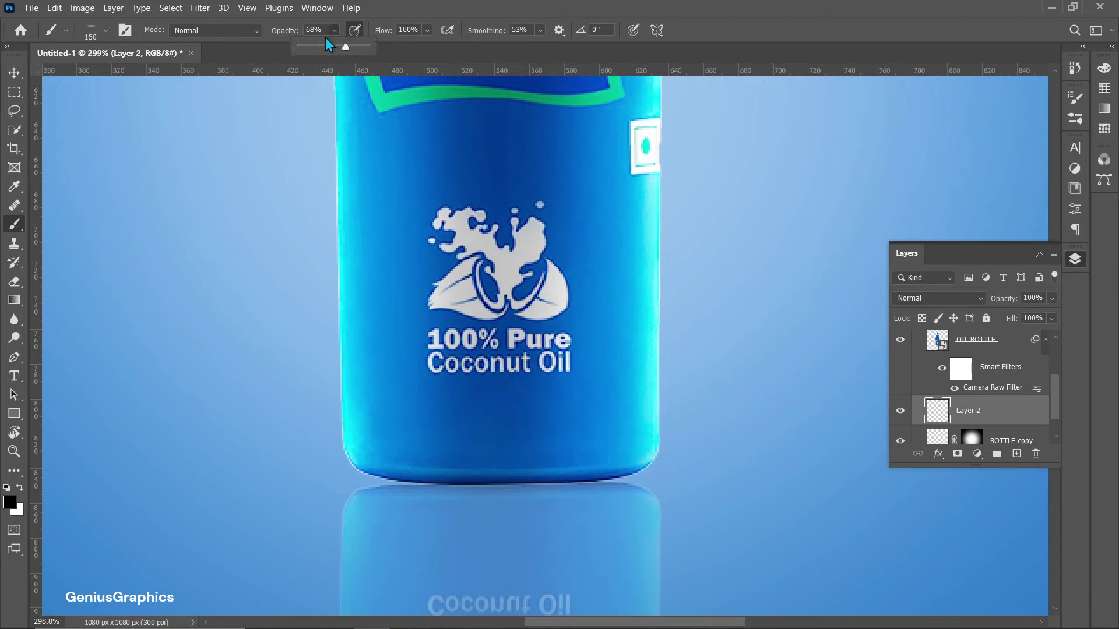
pyautogui.write('26')
pyautogui.moveTo(361, 475)
pyautogui.mouseDown()
pyautogui.moveTo(448, 478)
pyautogui.moveTo(291, 484)
pyautogui.mouseUp()
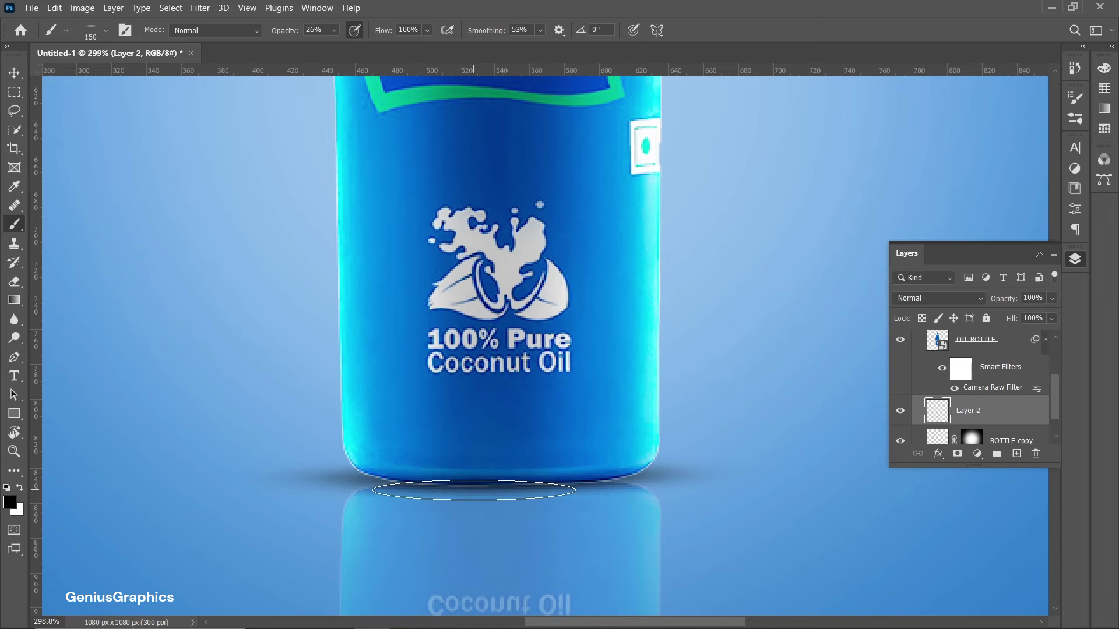
pyautogui.press(']')
pyautogui.press(']')
pyautogui.press(']')
pyautogui.keyDown('alt'); pyautogui.scroll(-3, 474, 490); pyautogui.keyUp('alt')
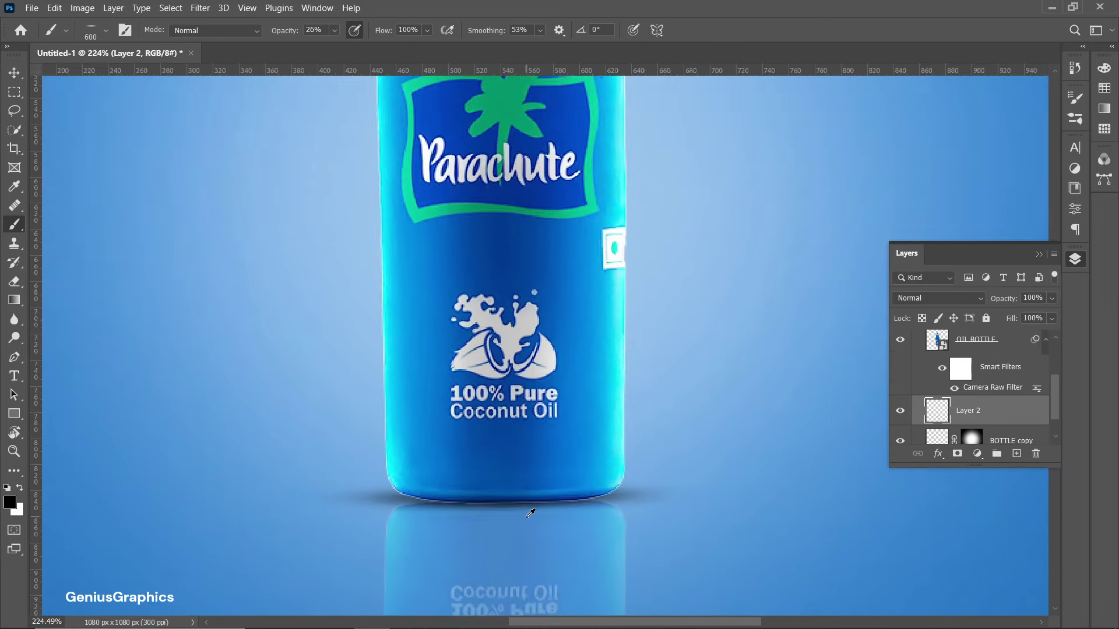
pyautogui.press('[')
pyautogui.press('[')
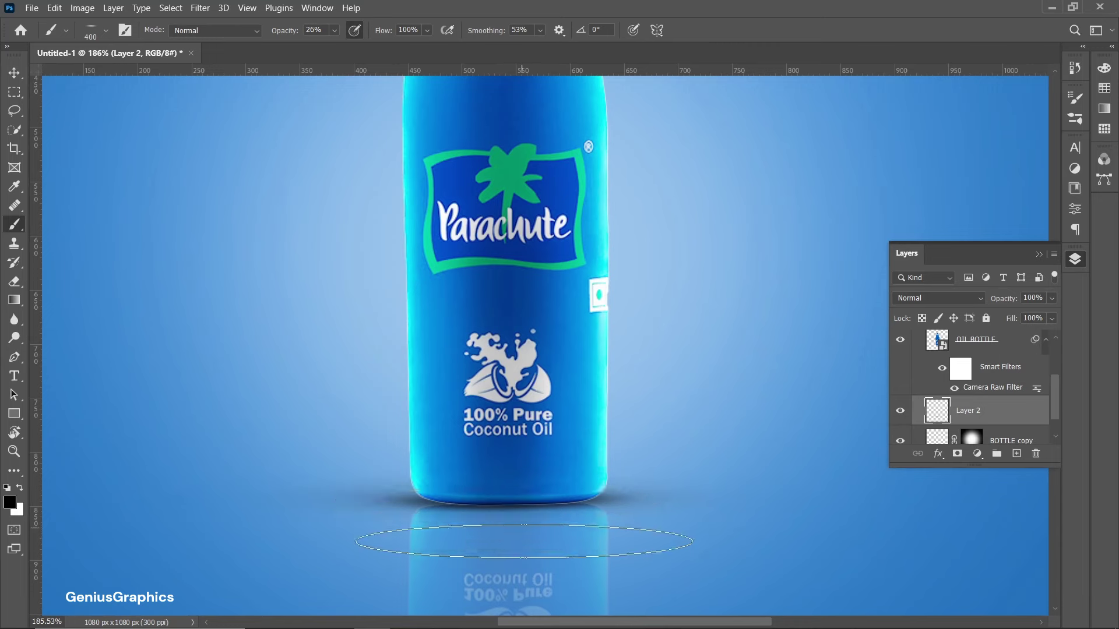
pyautogui.keyDown('alt'); pyautogui.scroll(-5, 503, 497); pyautogui.keyUp('alt')
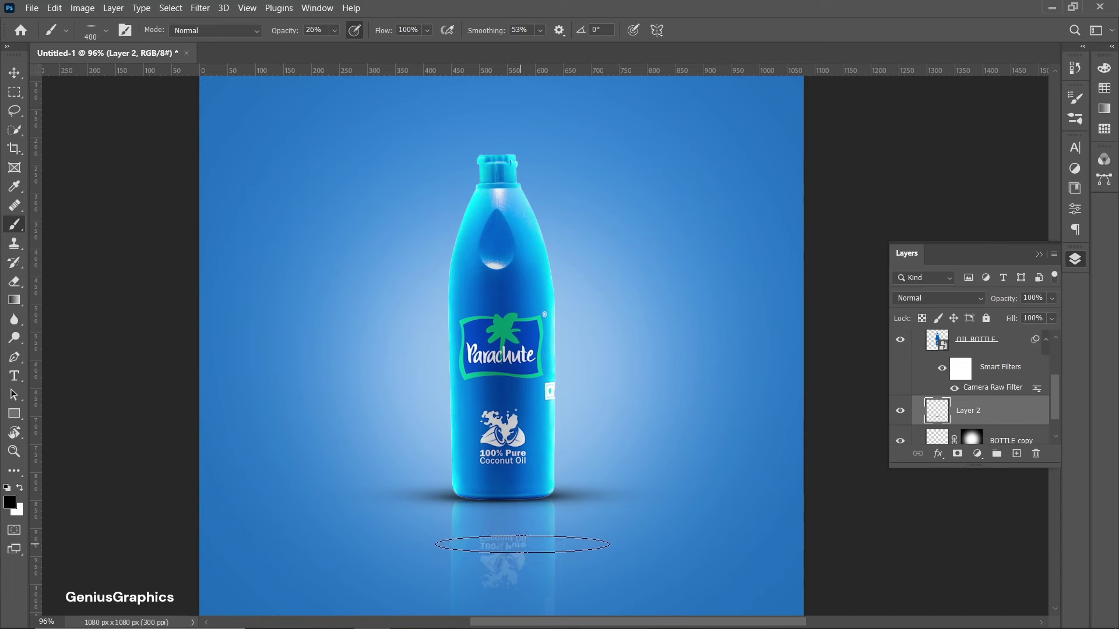
pyautogui.click(14, 72)
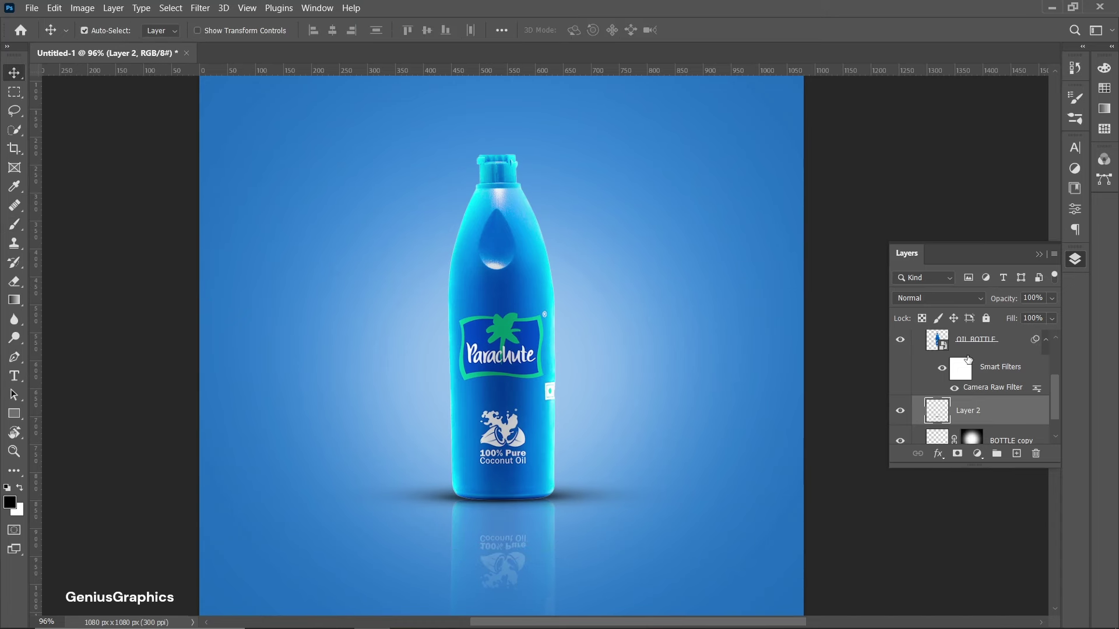
# Place COCONUT 1 as an embedded image above the BOTTLE group.
pyautogui.scroll(3, 950, 368)
pyautogui.click(917, 340)
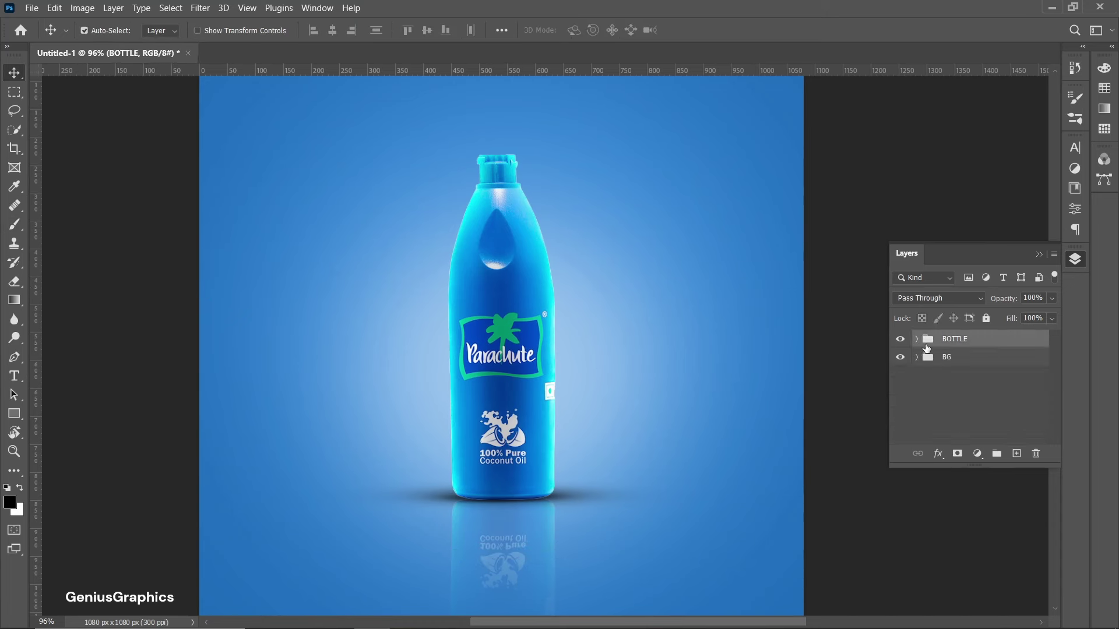
pyautogui.click(32, 7)
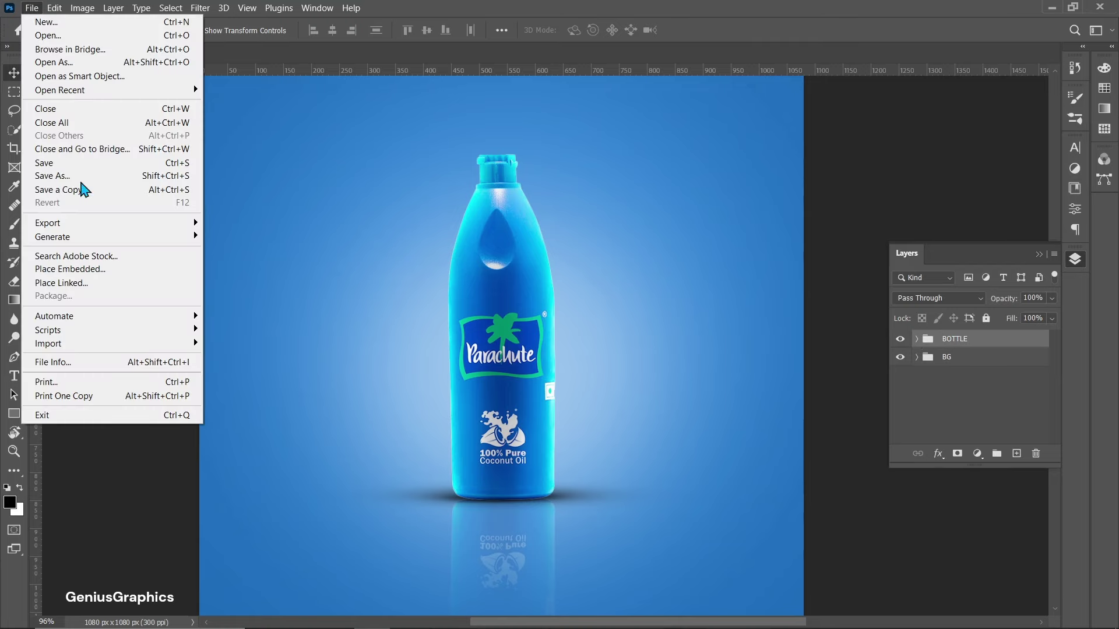
pyautogui.click(59, 277)
pyautogui.click(169, 120)
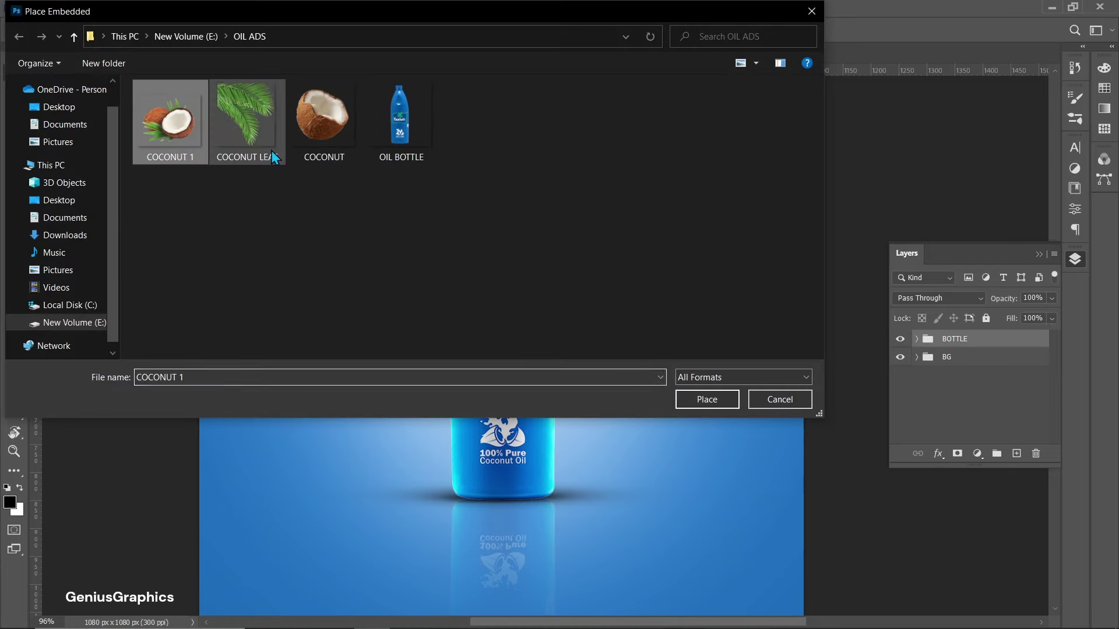
pyautogui.click(696, 400)
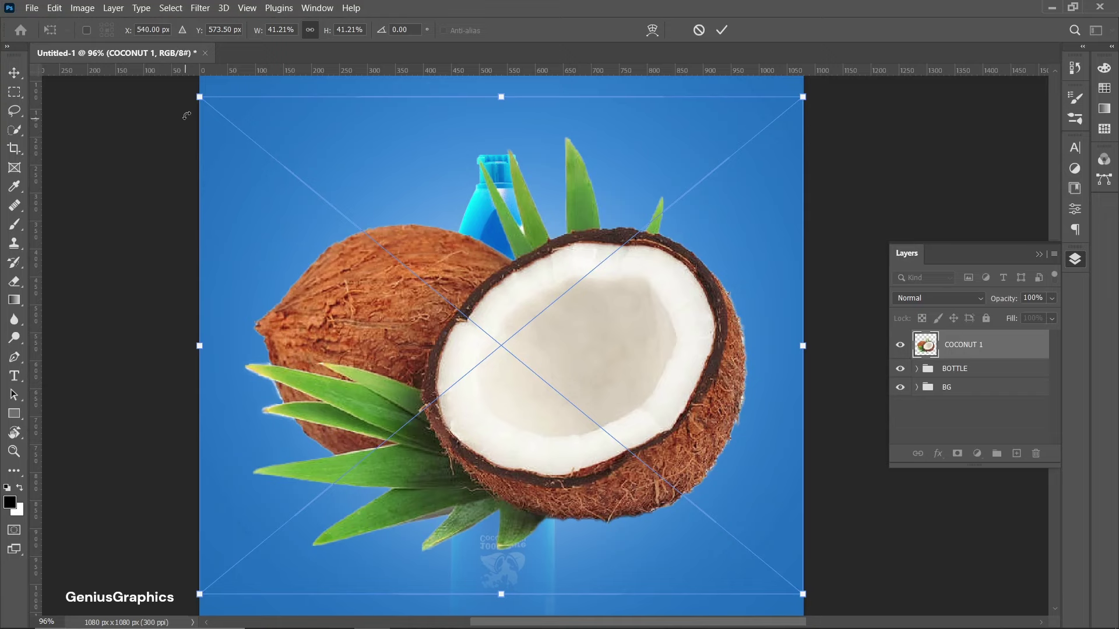
# Scale COCONUT 1 to 10.33% and position it in front of the bottle's lower right.
pyautogui.moveTo(199, 97)
pyautogui.mouseDown()
pyautogui.moveTo(458, 404)
pyautogui.moveTo(544, 387)
pyautogui.mouseUp()
pyautogui.moveTo(784, 489); pyautogui.dragTo(740, 456)
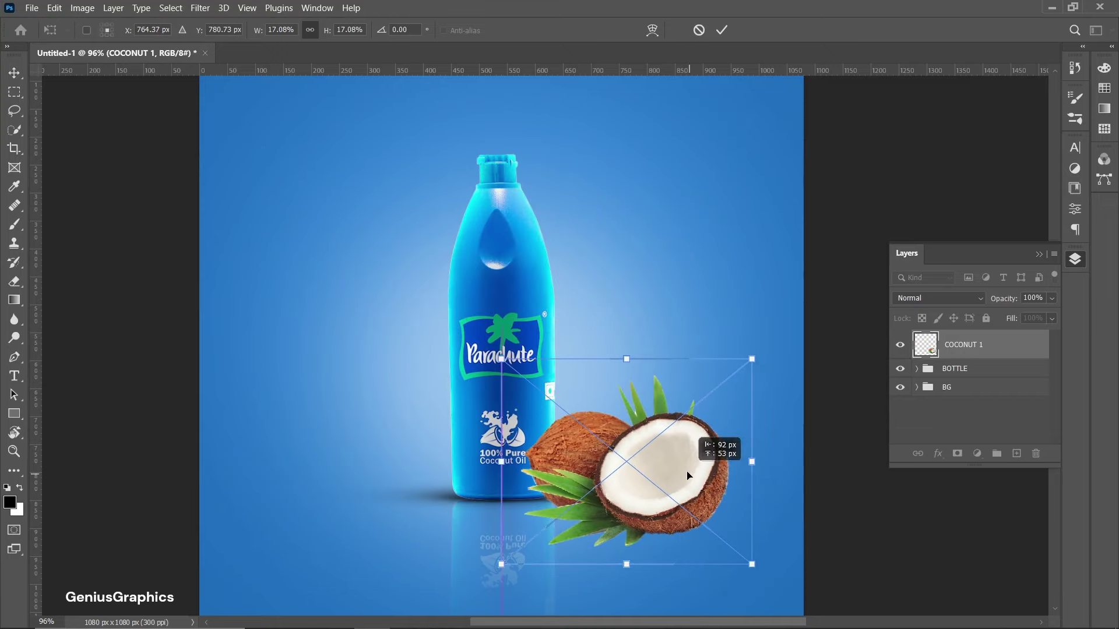
pyautogui.moveTo(754, 355); pyautogui.dragTo(667, 432)
pyautogui.scroll(5, 551, 526)
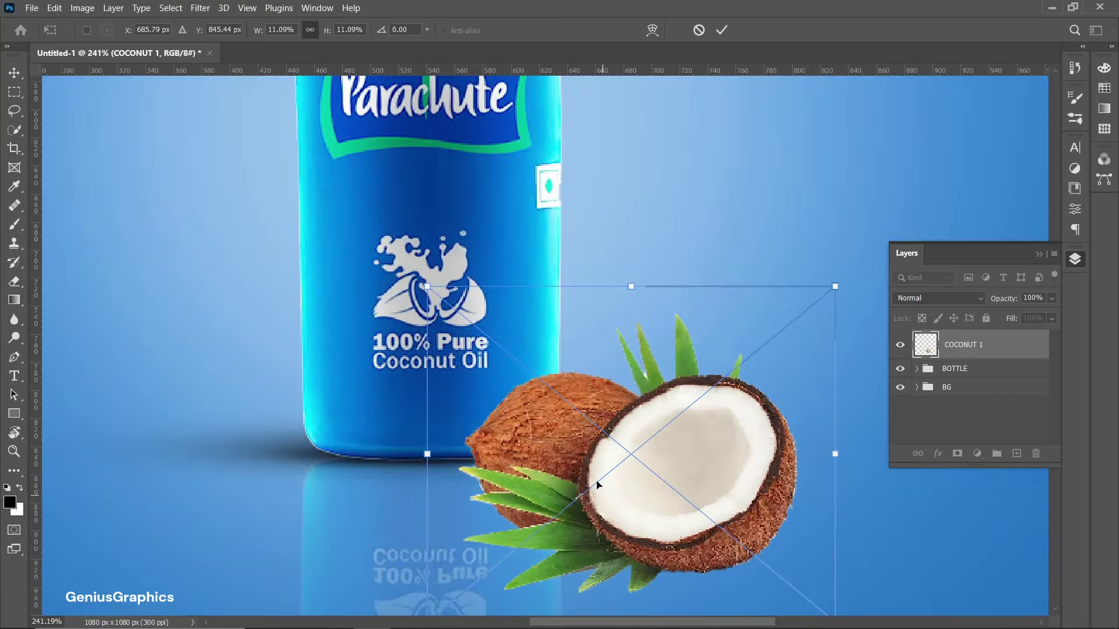
pyautogui.moveTo(599, 482); pyautogui.dragTo(568, 396)
pyautogui.scroll(1, 379, 343)
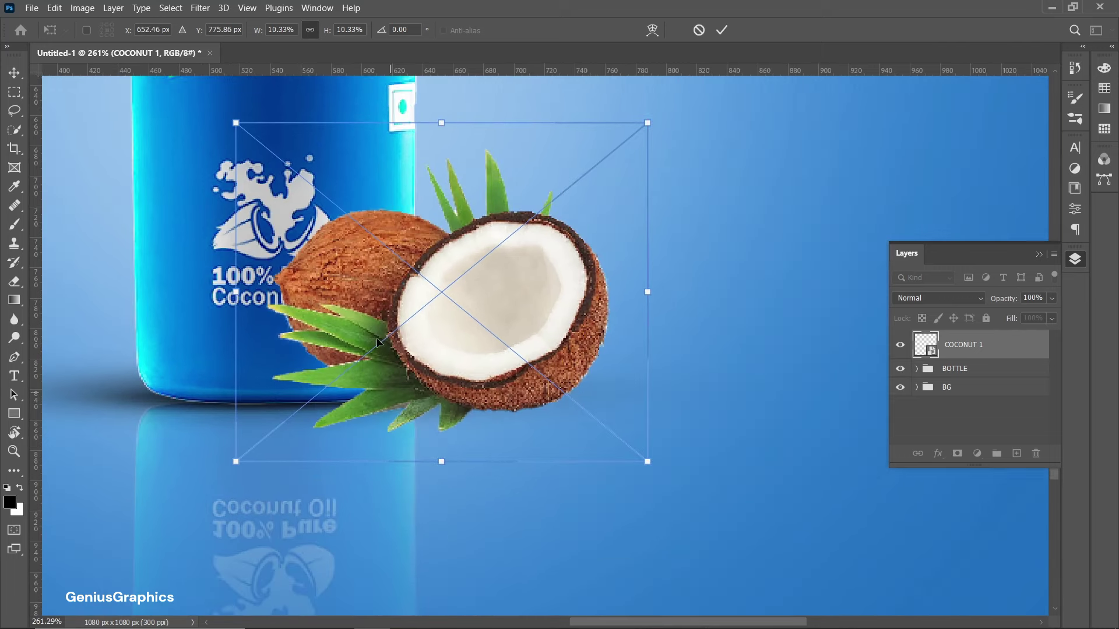
pyautogui.moveTo(367, 76); pyautogui.dragTo(370, 403)
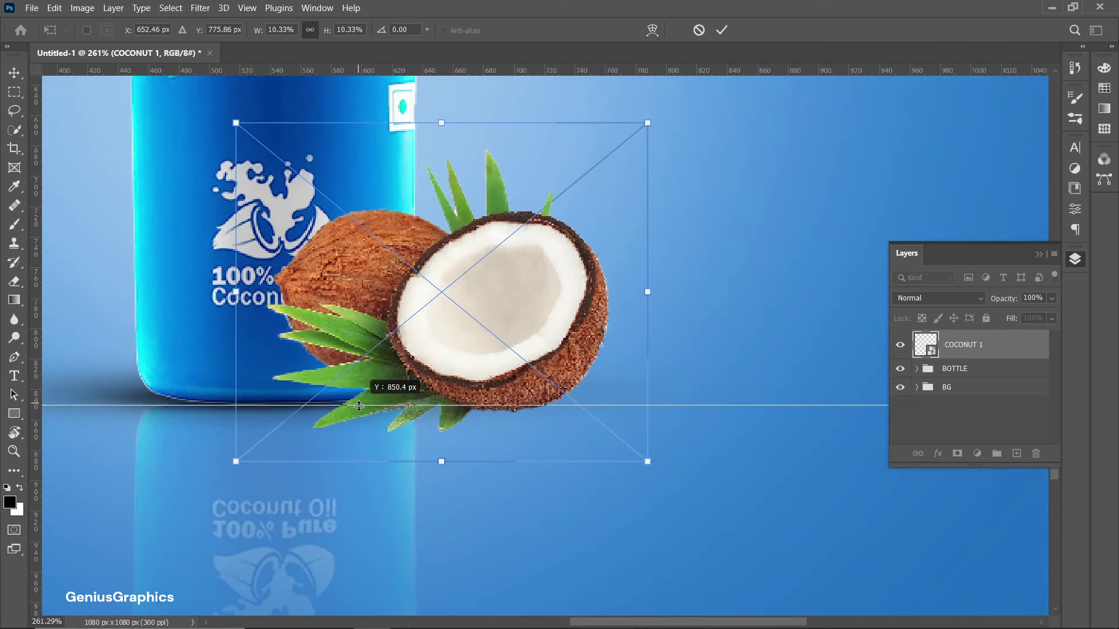
pyautogui.moveTo(469, 379); pyautogui.dragTo(469, 373)
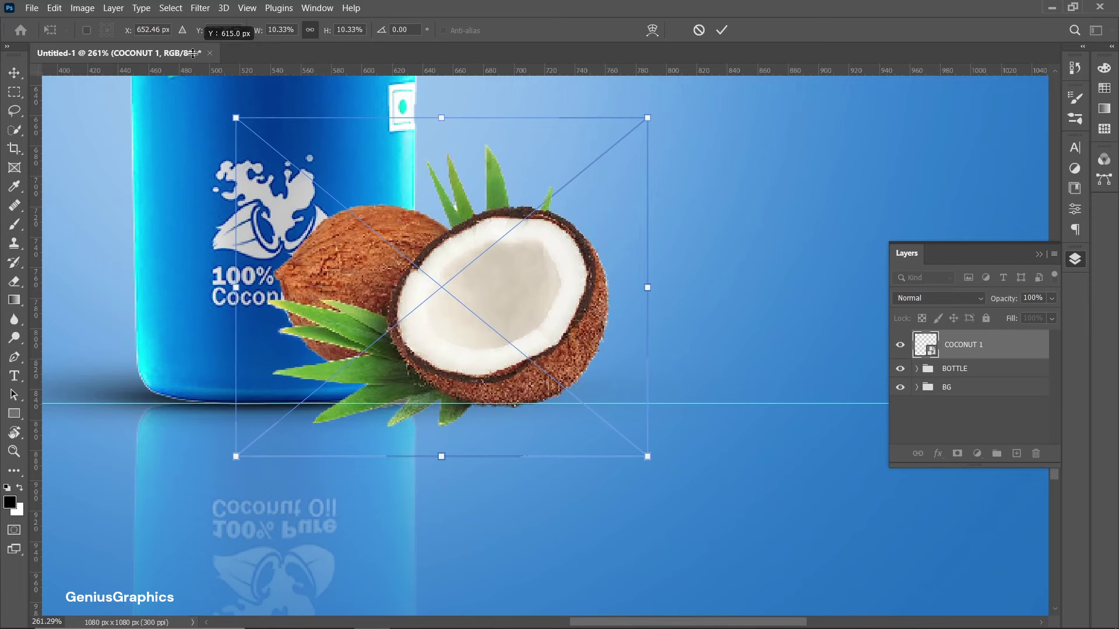
pyautogui.moveTo(155, 402); pyautogui.dragTo(201, 69)
pyautogui.press('Return')
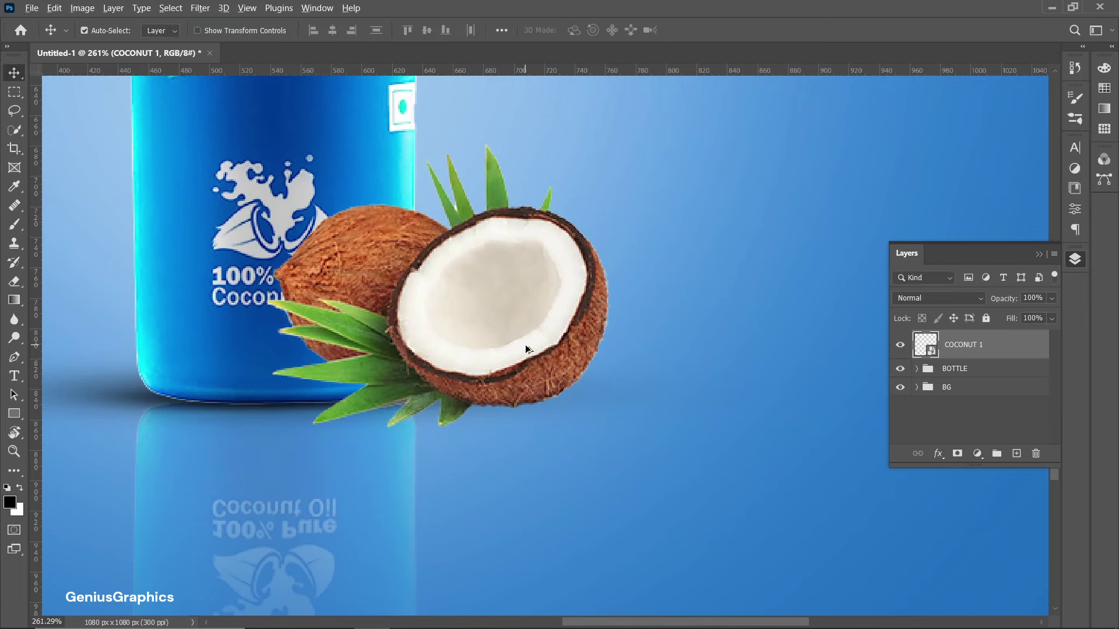
pyautogui.scroll(-3, 526, 349)
# Add a Curves adjustment clipped to COCONUT 1, lowering its white point to output 182.
pyautogui.click(977, 453)
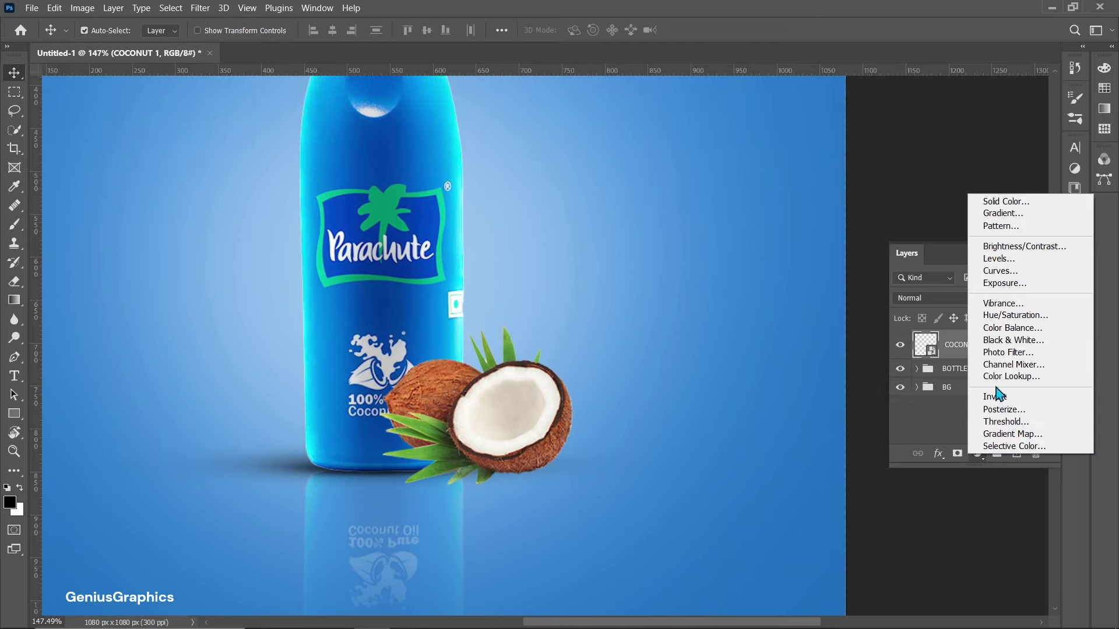
pyautogui.click(997, 271)
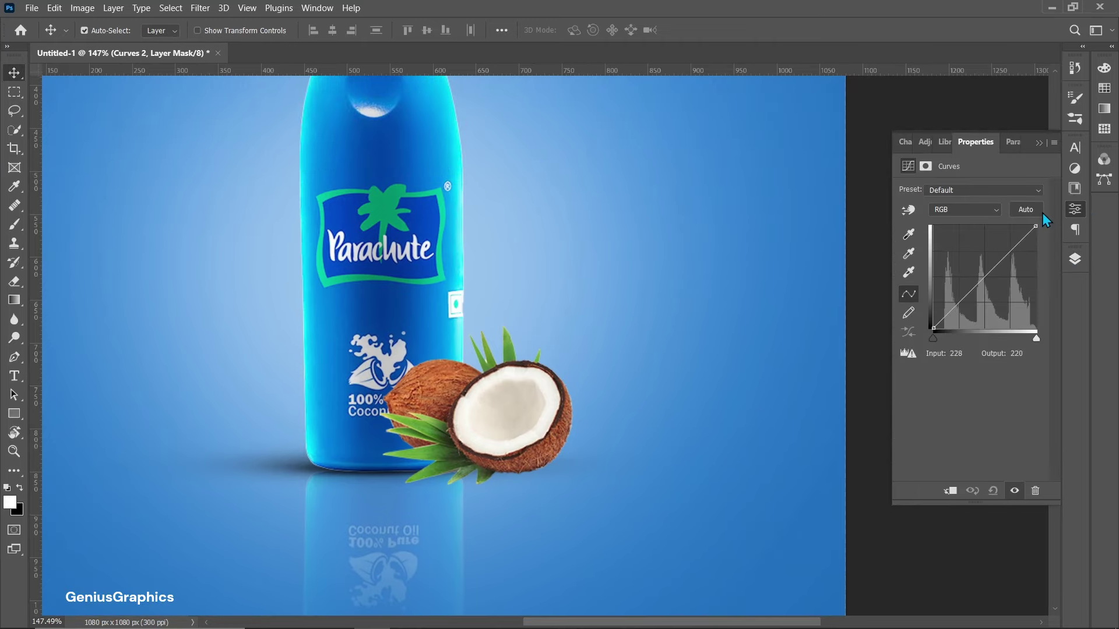
pyautogui.moveTo(1037, 229); pyautogui.dragTo(1036, 251)
pyautogui.click(950, 491)
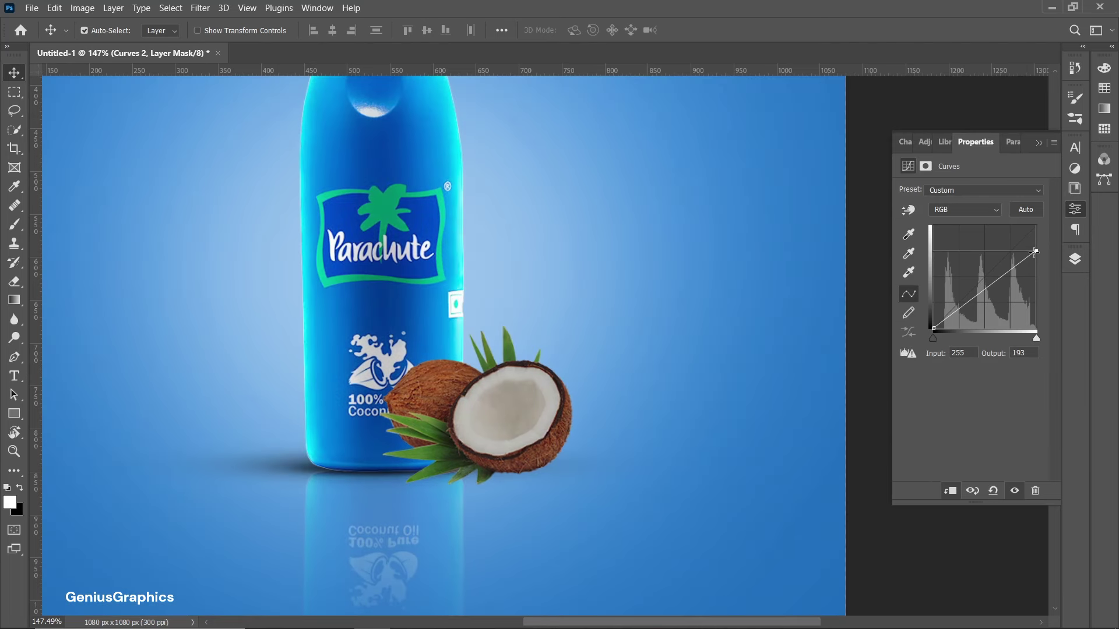
pyautogui.moveTo(1035, 252); pyautogui.dragTo(1035, 257)
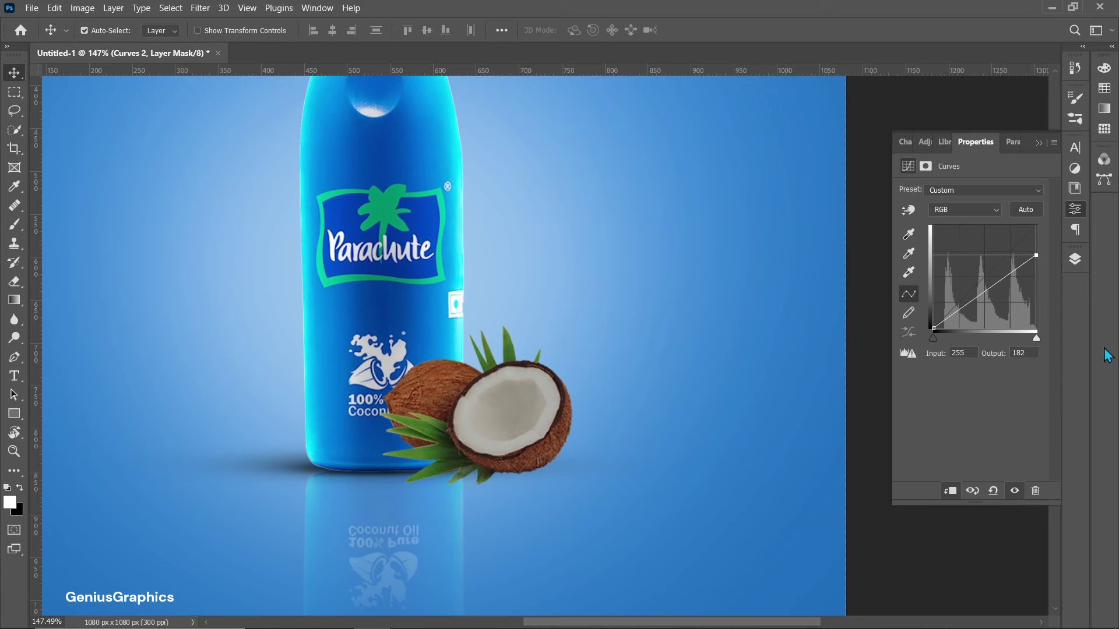
pyautogui.click(1075, 265)
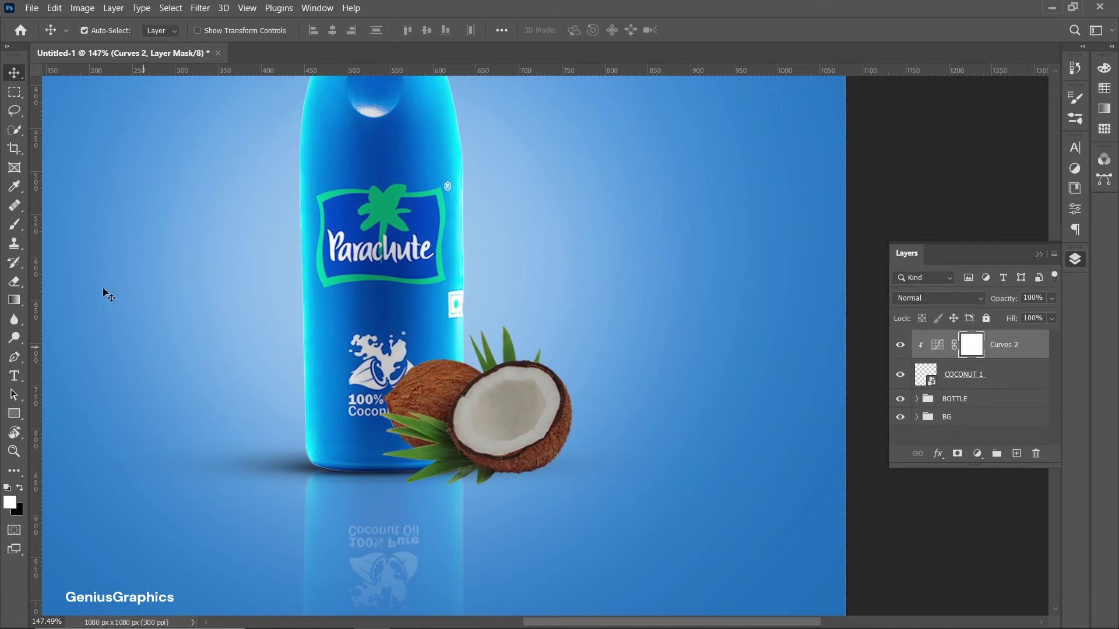
# Paint black on the Curves 2 mask at 68% opacity to keep the coconut flesh bright.
pyautogui.click(14, 224)
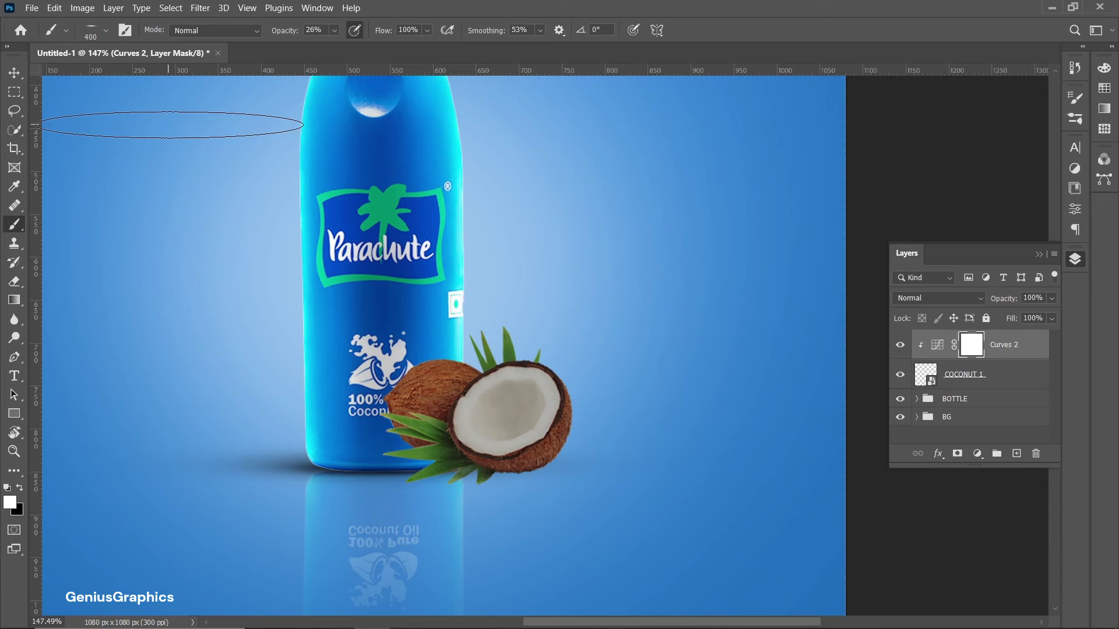
pyautogui.click(105, 31)
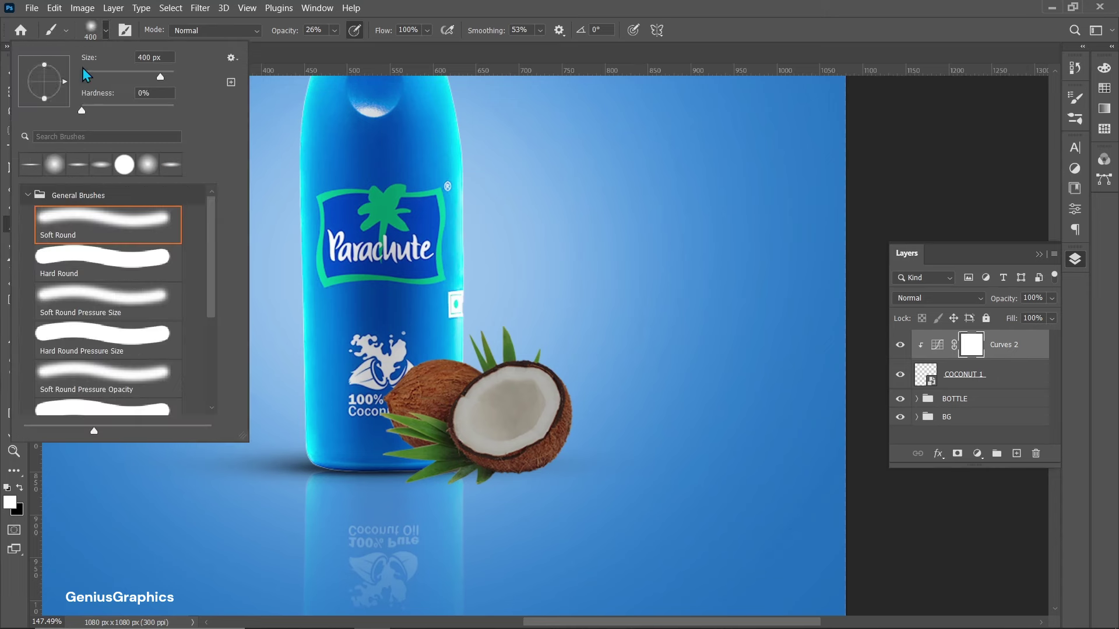
pyautogui.click(106, 30)
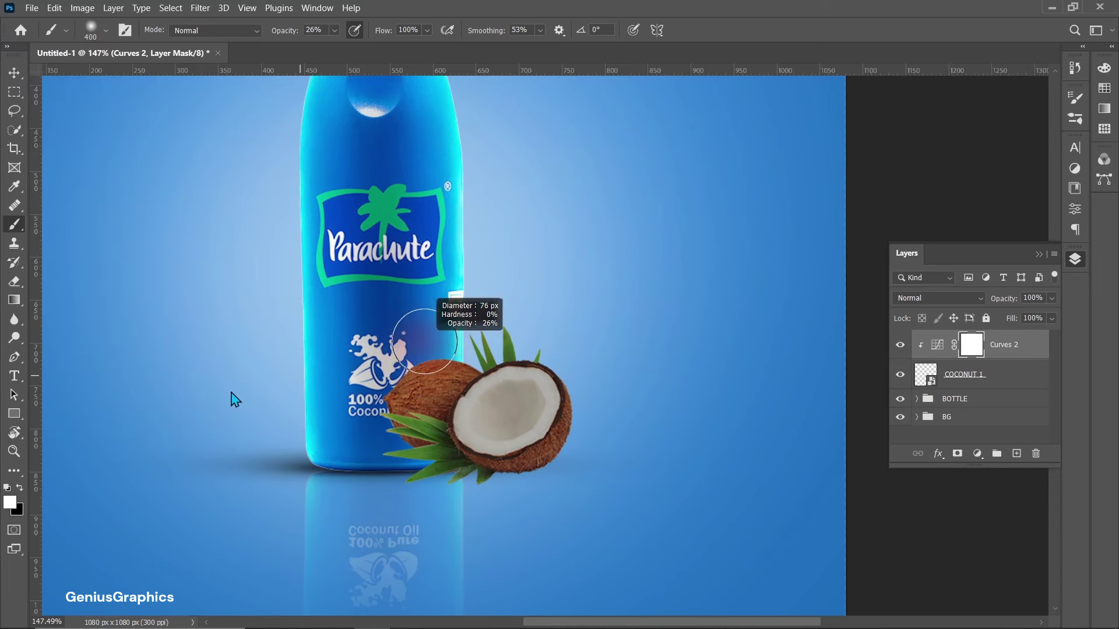
pyautogui.press('x')
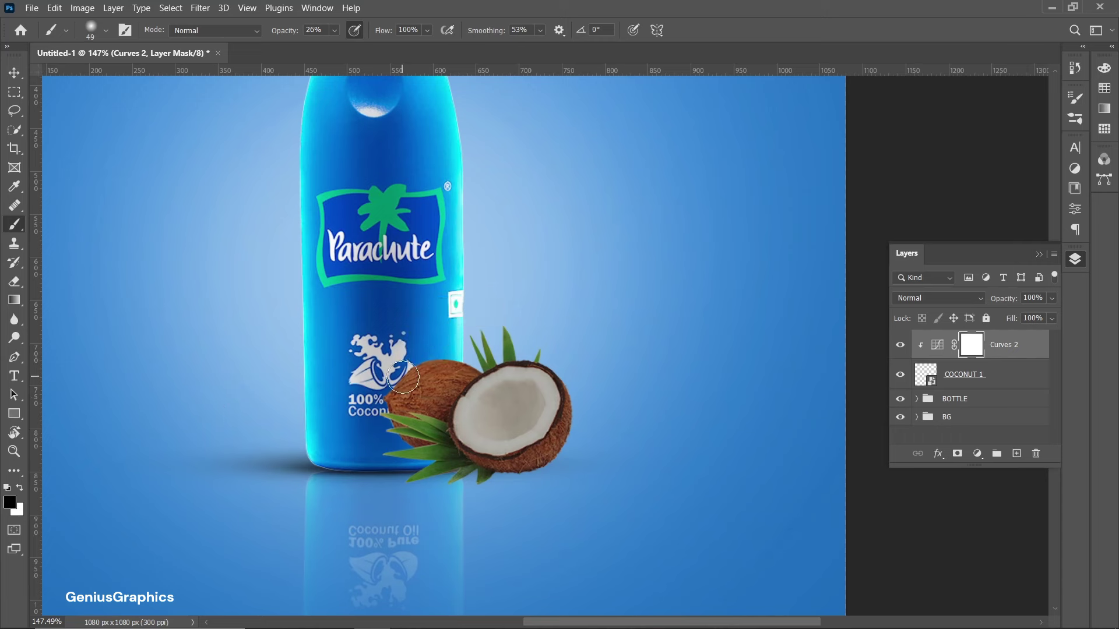
pyautogui.moveTo(334, 30); pyautogui.dragTo(342, 44)
pyautogui.click(377, 346)
pyautogui.moveTo(510, 354); pyautogui.dragTo(566, 405)
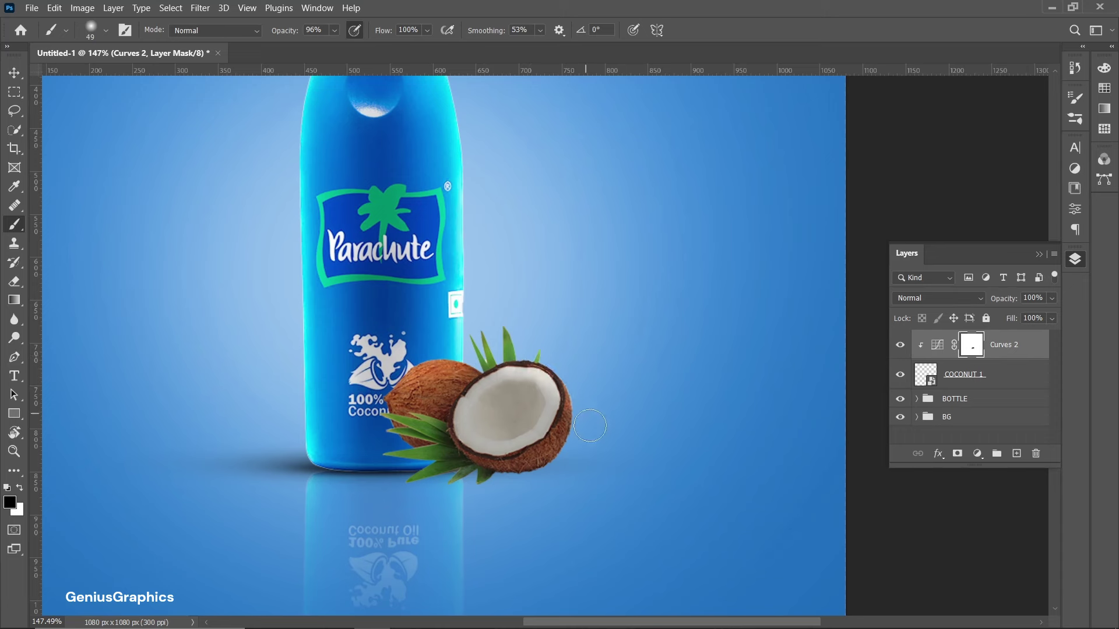
pyautogui.moveTo(496, 364); pyautogui.dragTo(565, 431)
pyautogui.press('[')
pyautogui.press('[')
pyautogui.press('[')
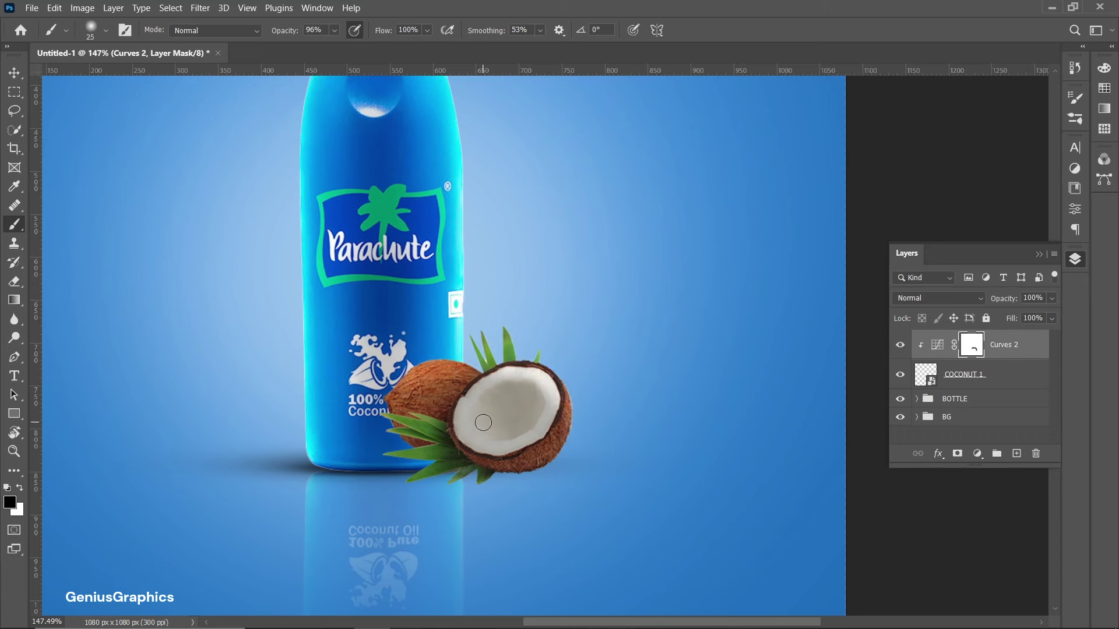
pyautogui.press('[')
pyautogui.press('[')
pyautogui.press('[')
pyautogui.moveTo(334, 30); pyautogui.dragTo(331, 48)
pyautogui.click(474, 441)
pyautogui.moveTo(474, 414)
pyautogui.mouseDown()
pyautogui.moveTo(518, 435)
pyautogui.moveTo(486, 409)
pyautogui.moveTo(500, 432)
pyautogui.moveTo(523, 432)
pyautogui.mouseUp()
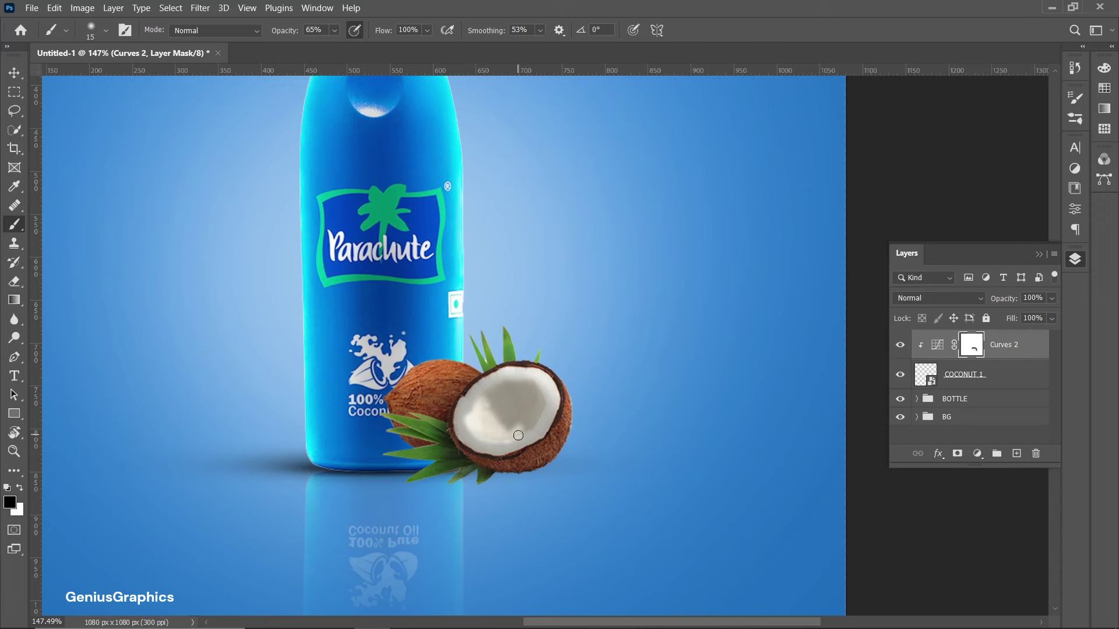
pyautogui.moveTo(509, 437); pyautogui.dragTo(529, 430)
# Lower the Curves 2 white point further to output 162.
pyautogui.click(19, 487)
pyautogui.hotkey('ctrl', '0')
pyautogui.press('x')
pyautogui.doubleClick(937, 345)
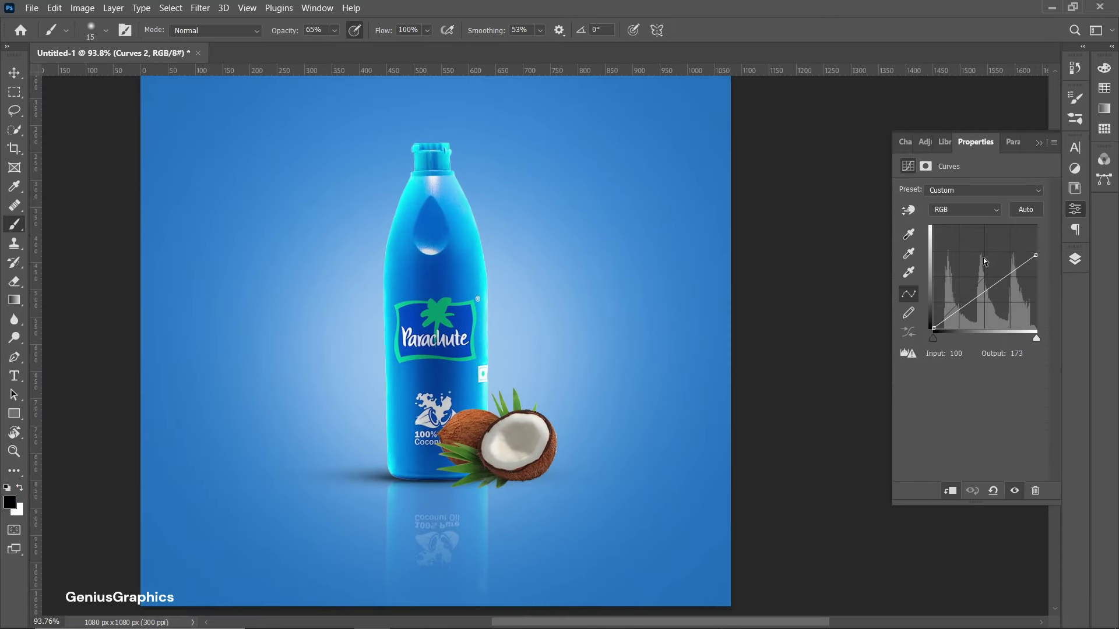
pyautogui.moveTo(1037, 227); pyautogui.dragTo(1036, 265)
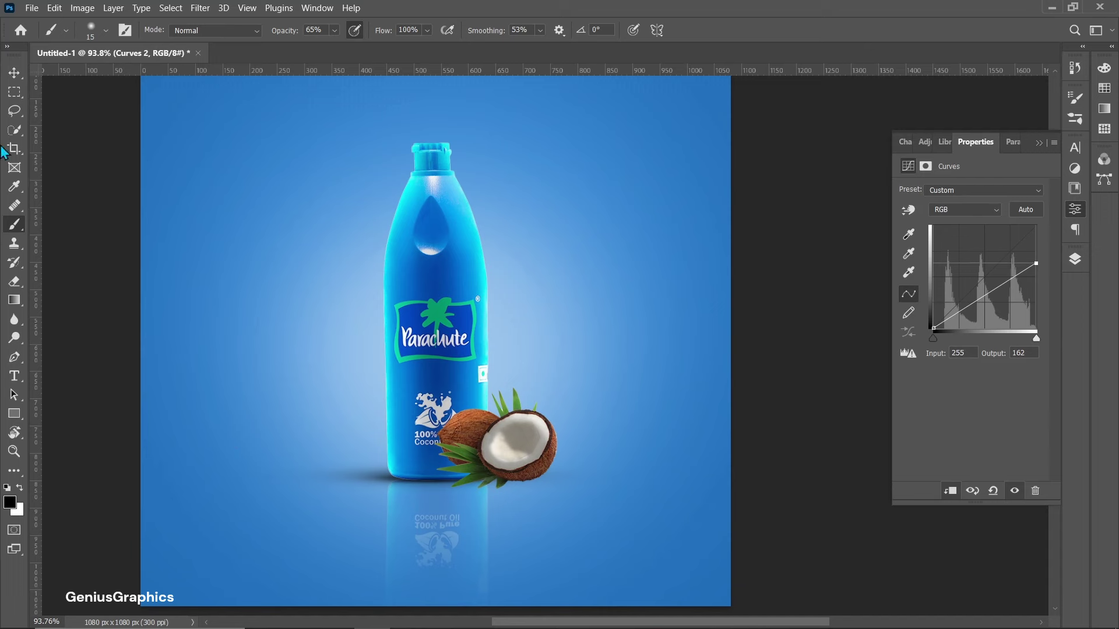
pyautogui.click(1075, 259)
pyautogui.click(972, 345)
pyautogui.press('x')
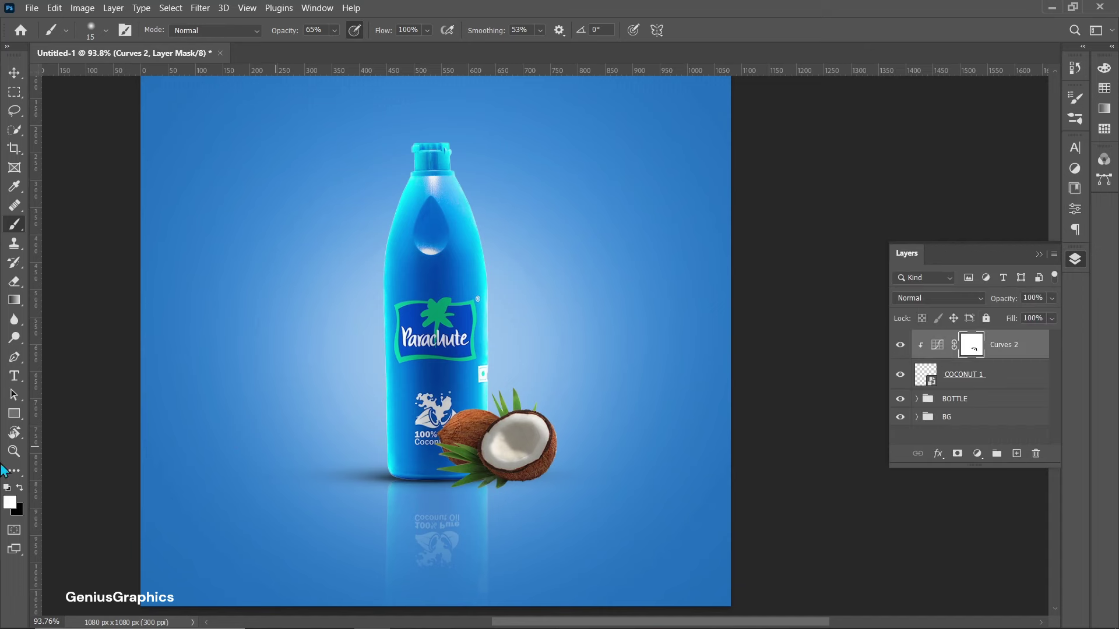
pyautogui.press('x')
pyautogui.scroll(3, 523, 420)
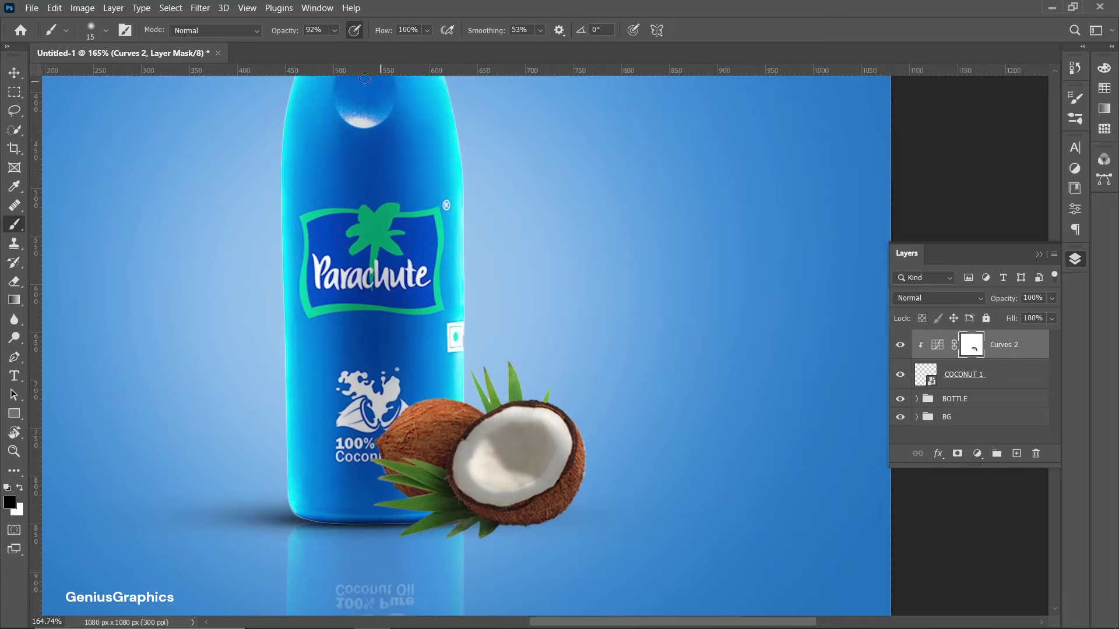
pyautogui.click(487, 413)
pyautogui.scroll(-3, 505, 367)
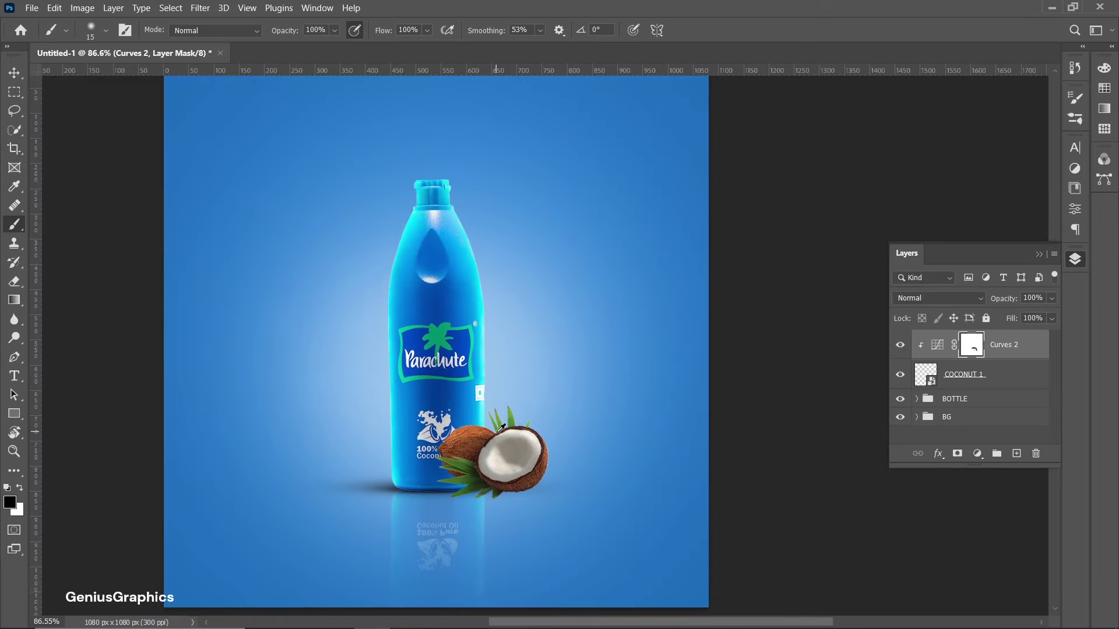
pyautogui.click(993, 377)
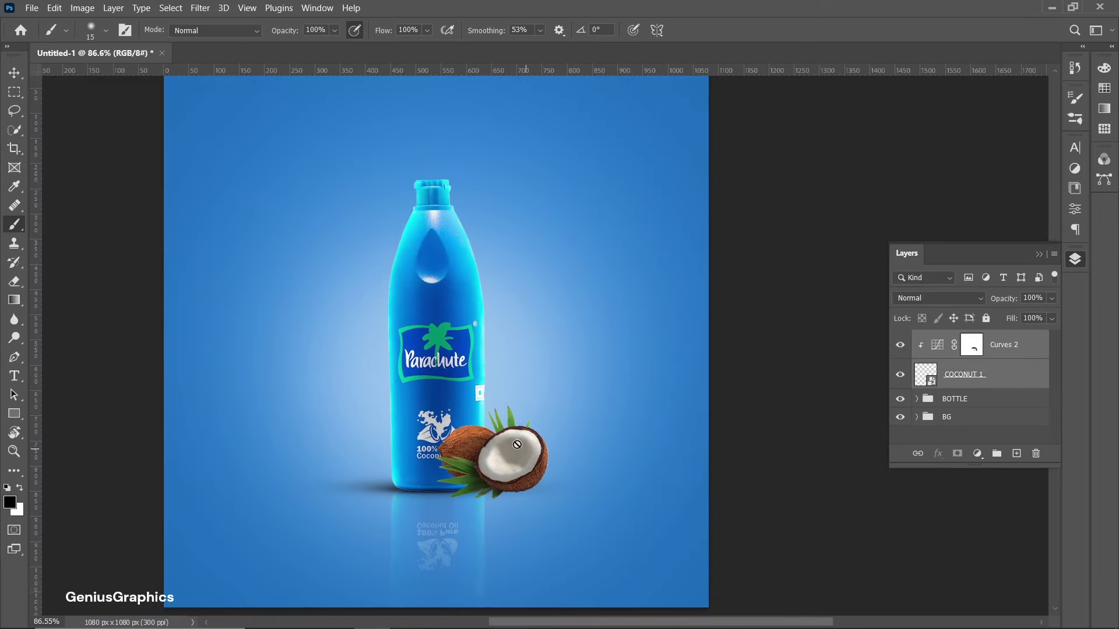
pyautogui.click(950, 356)
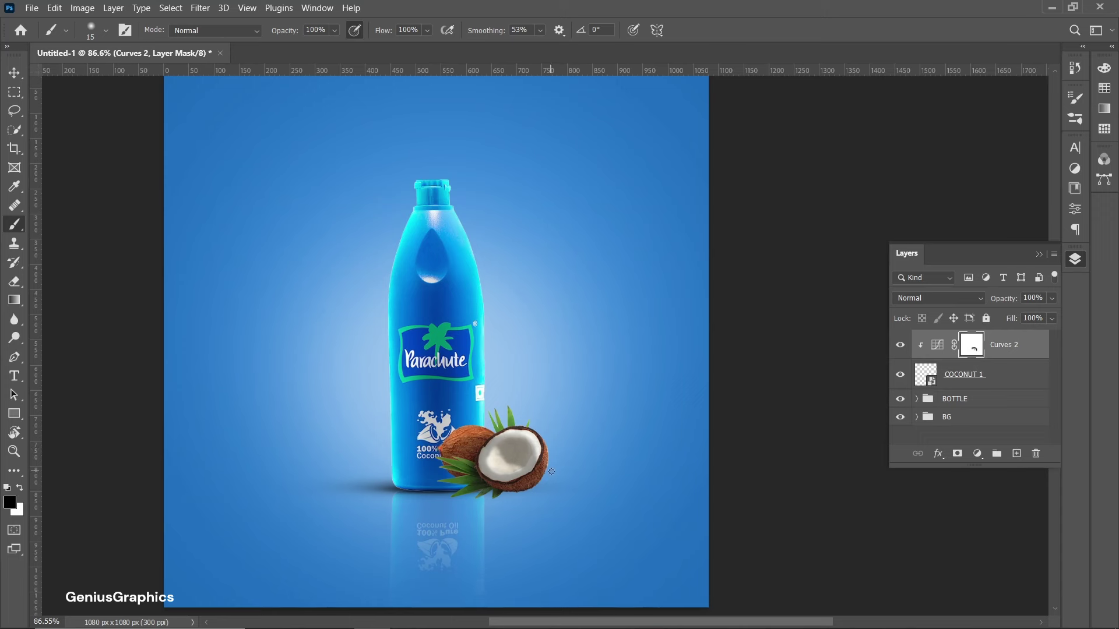
pyautogui.press('5')
pyautogui.press('5')
pyautogui.click(937, 348)
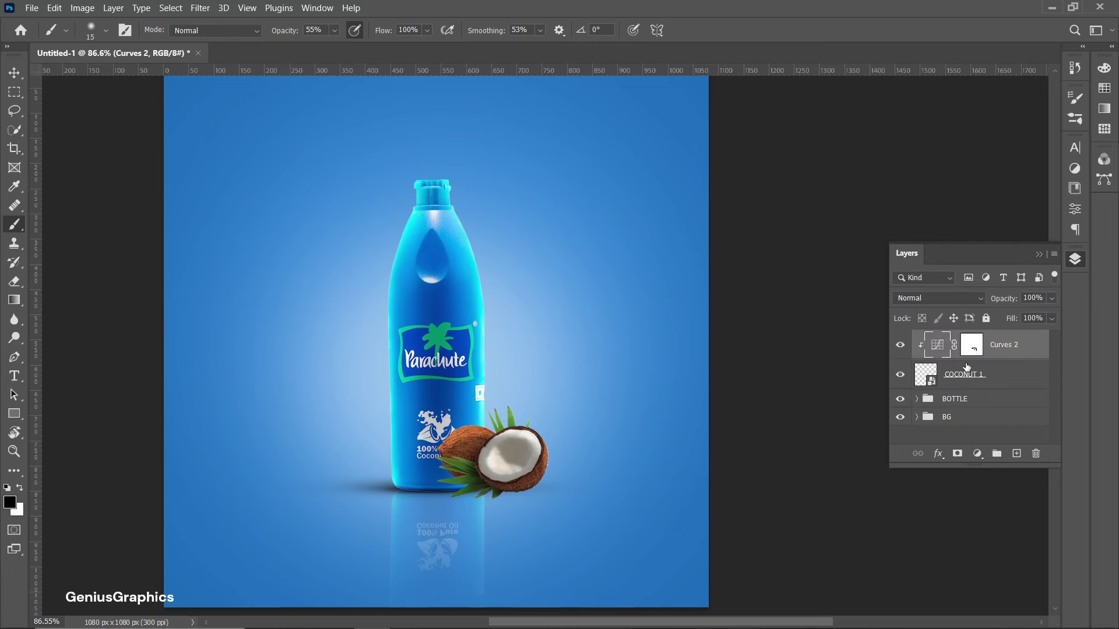
# Group COCONUT 1 with Curves 2 into a group named COCONUT.
pyautogui.click(996, 376)
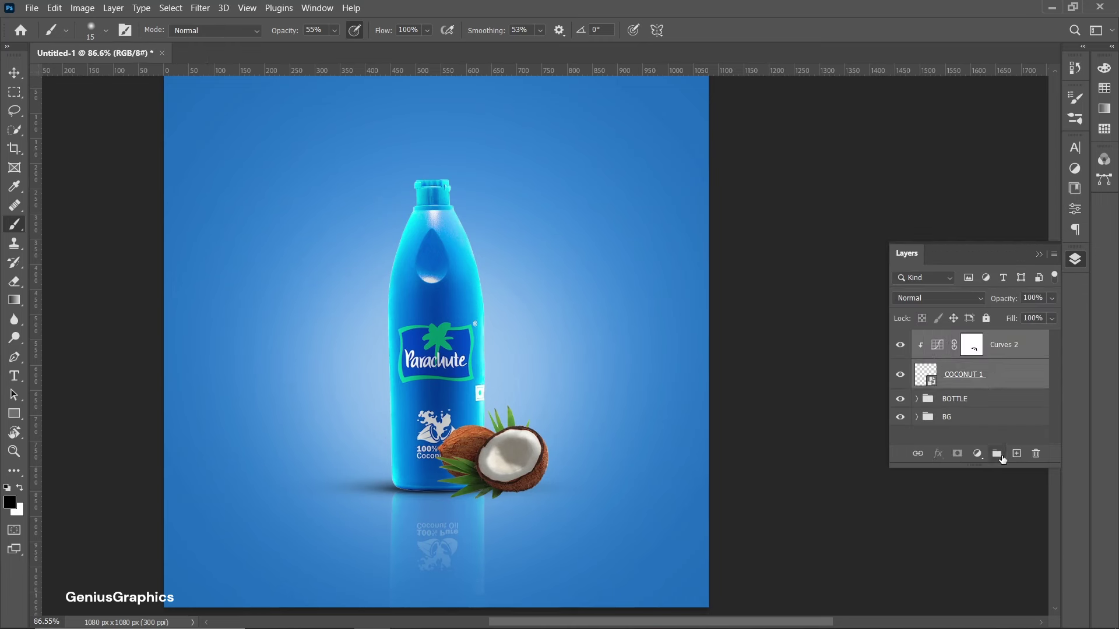
pyautogui.click(999, 454)
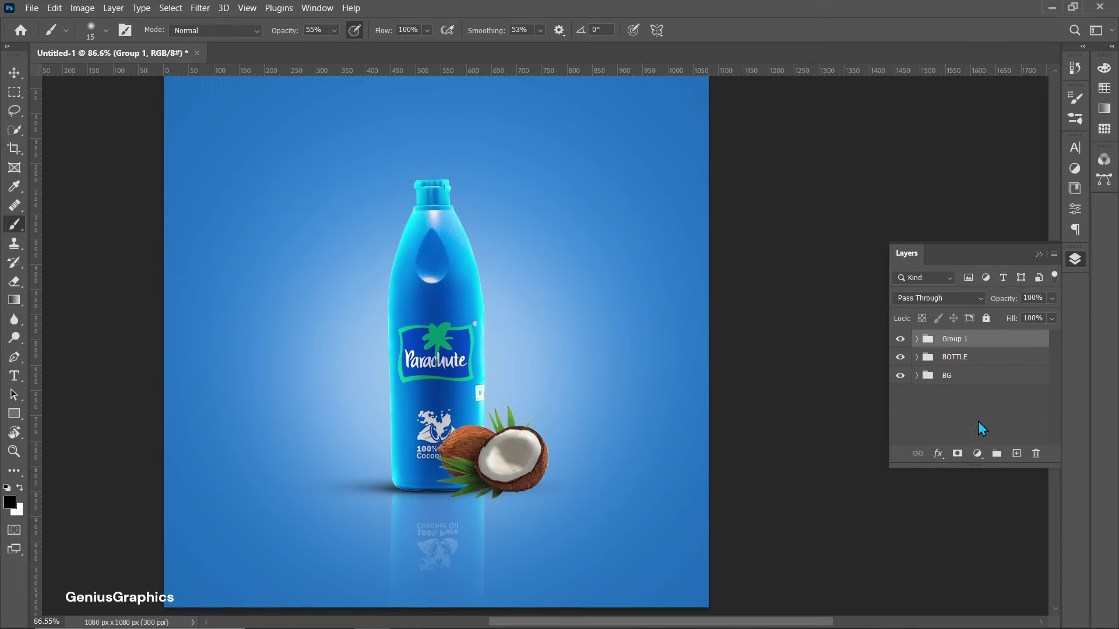
pyautogui.doubleClick(949, 339)
pyautogui.write('COCONUT')
pyautogui.press('Return')
# Duplicate the COCONUT group and merge the copy into a single COCONUT copy layer.
pyautogui.press('v')
pyautogui.hotkey('ctrl', 'j')
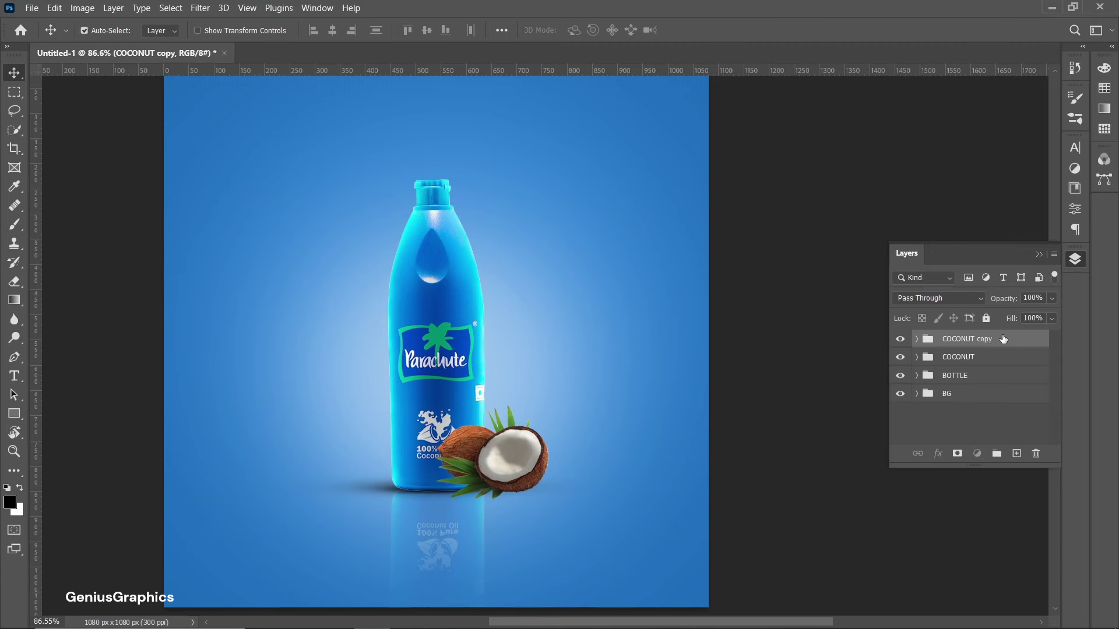
pyautogui.rightClick(1000, 341)
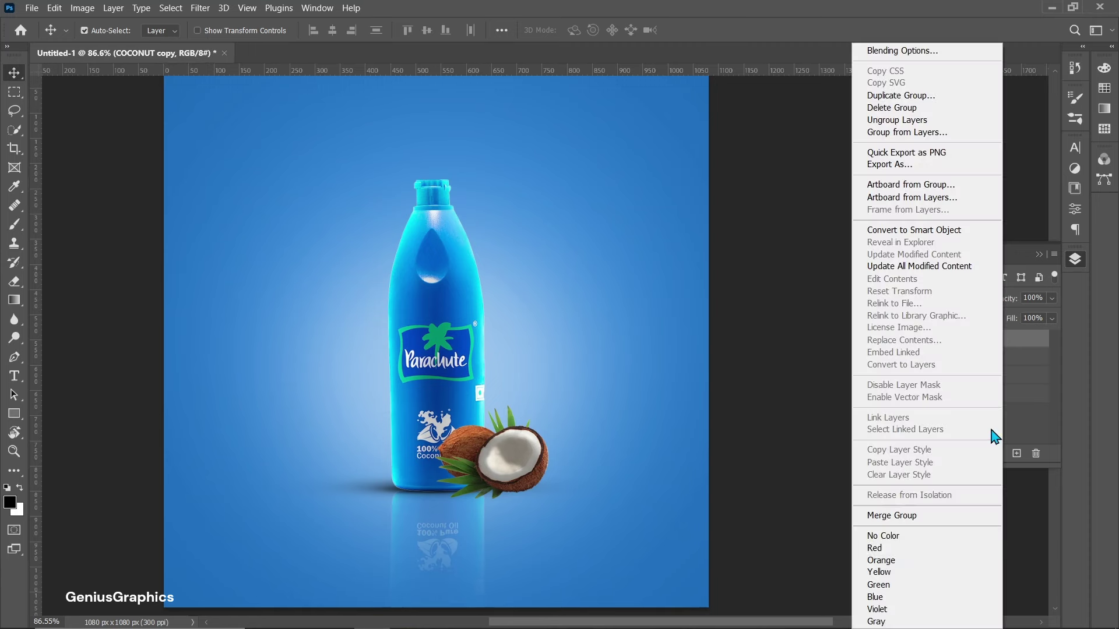
pyautogui.click(896, 519)
pyautogui.hotkey('ctrl', 't')
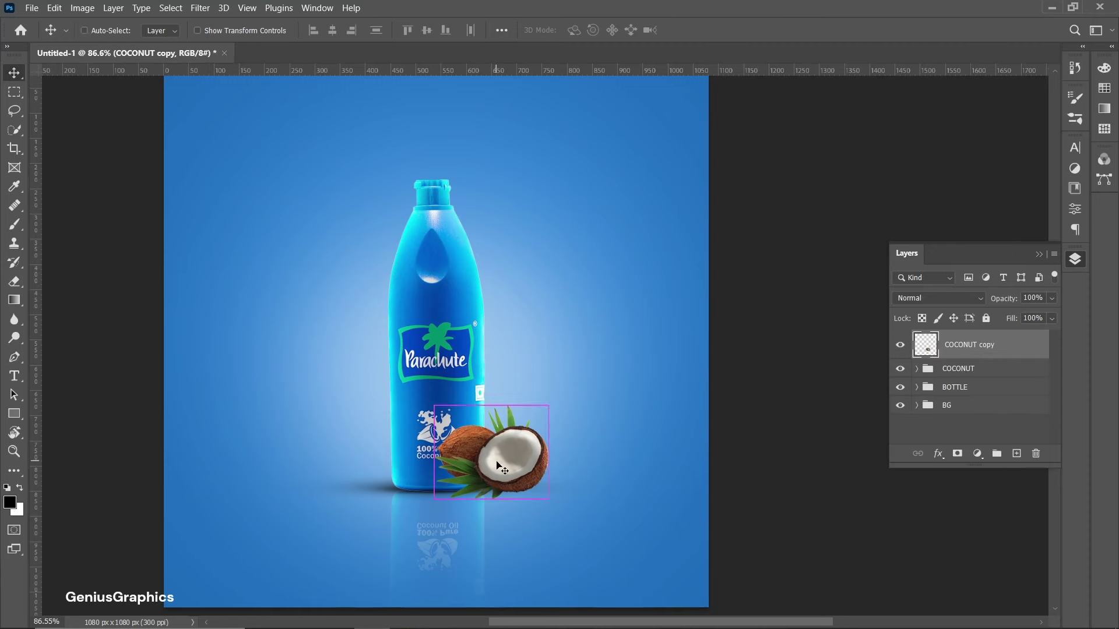
# Flip the COCONUT copy vertically and place it just beneath the coconut.
pyautogui.rightClick(499, 463)
pyautogui.click(539, 452)
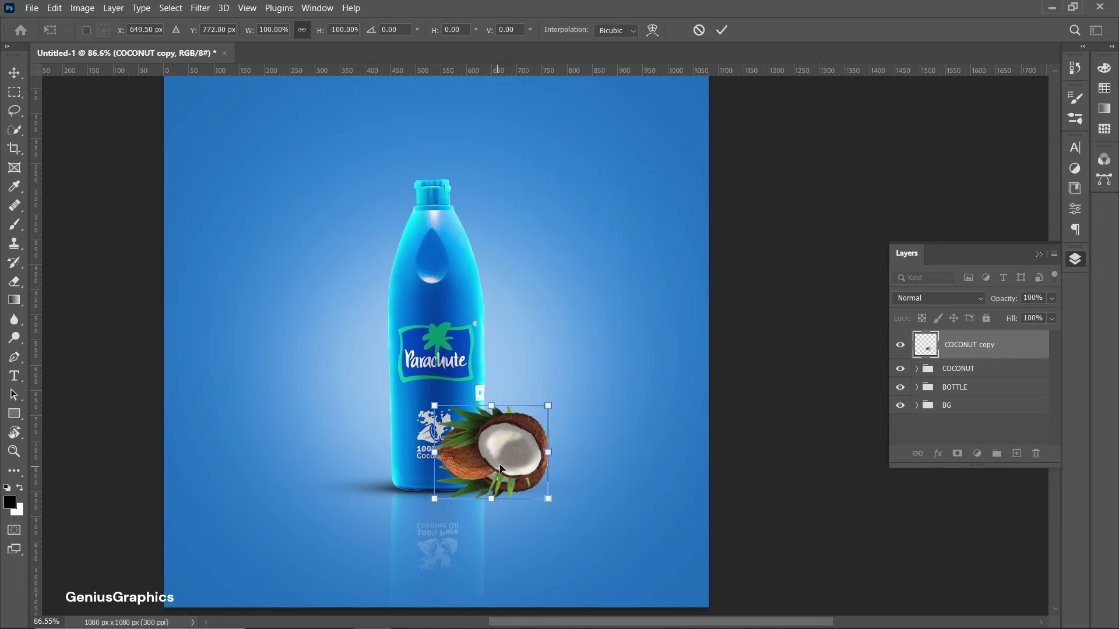
pyautogui.moveTo(502, 443); pyautogui.dragTo(502, 518)
pyautogui.scroll(6, 502, 519)
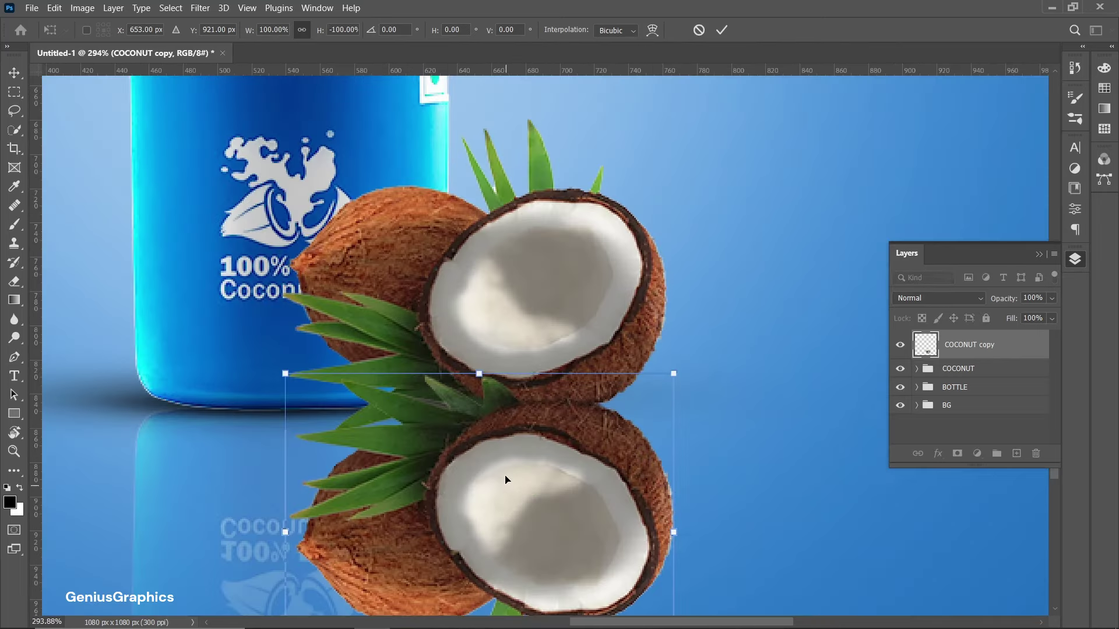
pyautogui.moveTo(506, 479); pyautogui.dragTo(505, 492)
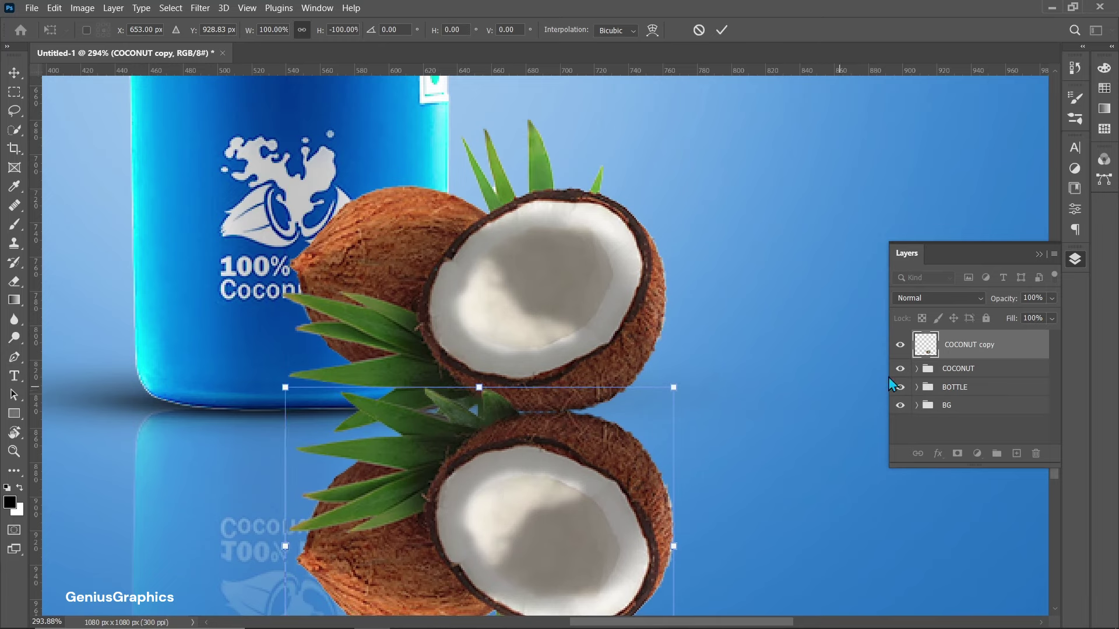
pyautogui.click(915, 372)
# Move COCONUT copy into the COCONUT group below COCONUT 1, aligned under the coconut.
pyautogui.click(916, 369)
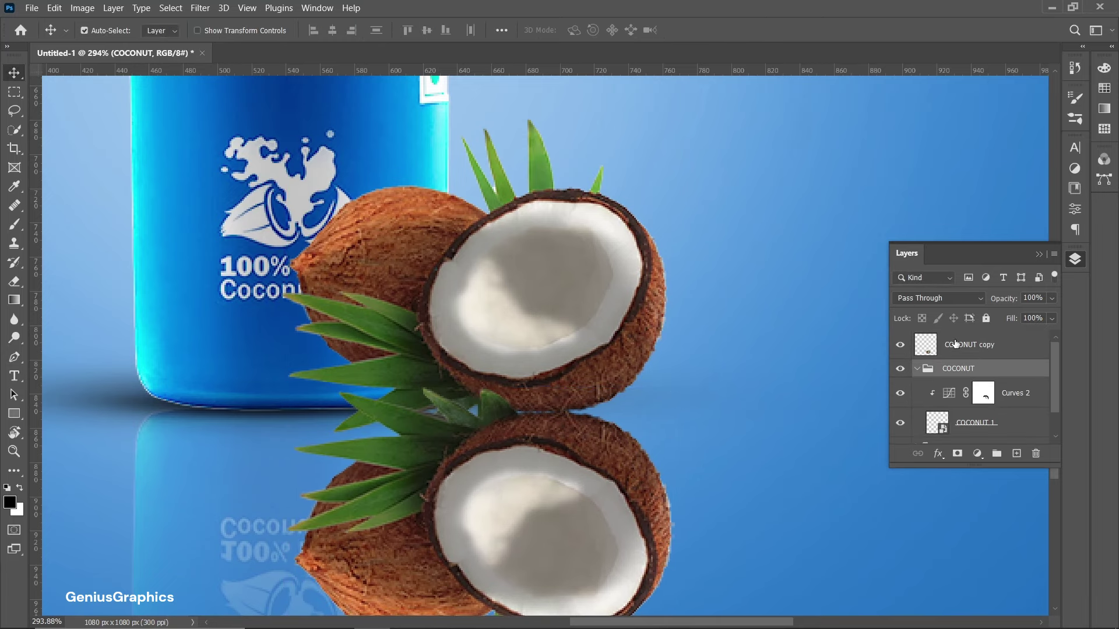
pyautogui.moveTo(933, 344); pyautogui.dragTo(949, 407)
pyautogui.scroll(-2, 568, 445)
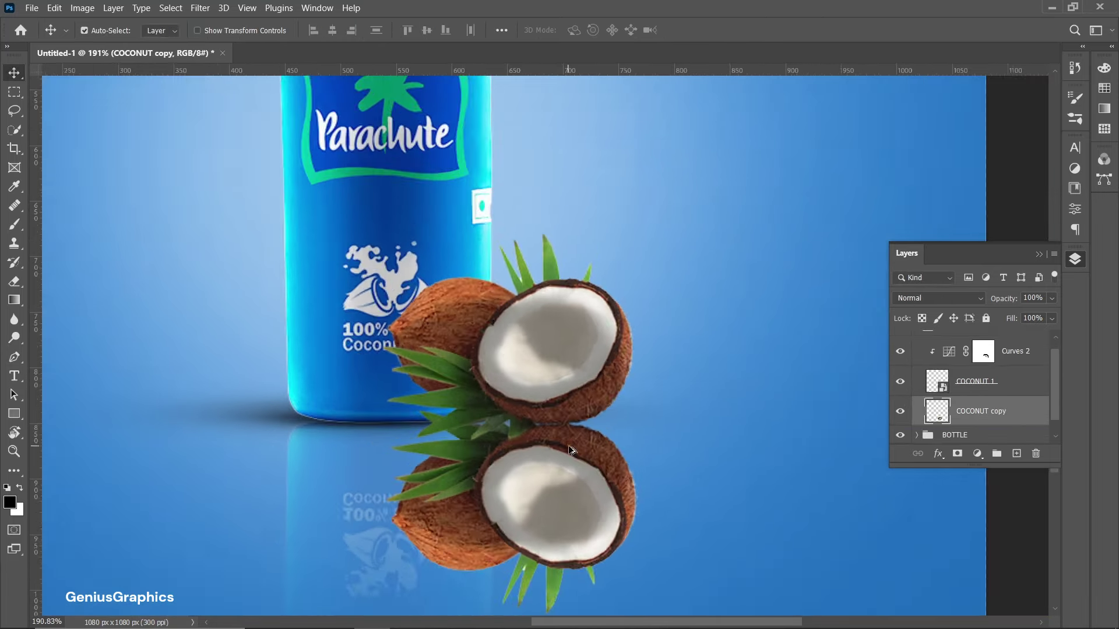
pyautogui.scroll(-1, 565, 463)
pyautogui.scroll(1, 560, 457)
pyautogui.moveTo(561, 457)
pyautogui.mouseDown()
pyautogui.moveTo(555, 466)
pyautogui.moveTo(555, 427)
pyautogui.mouseUp()
pyautogui.scroll(3, 554, 428)
pyautogui.scroll(-1, 556, 432)
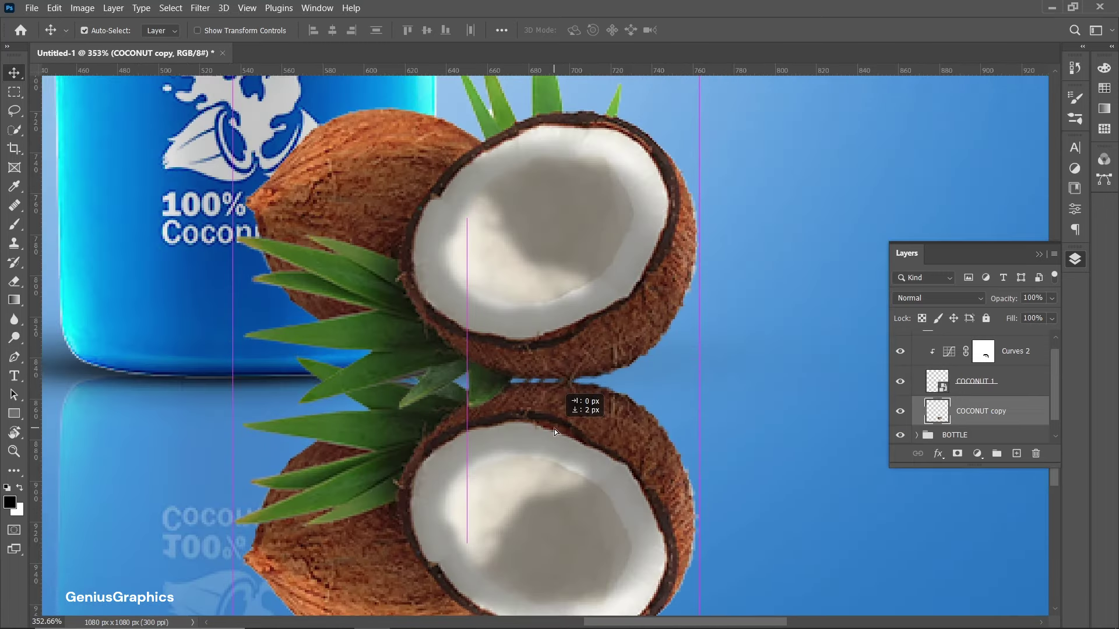
pyautogui.scroll(-2, 556, 430)
pyautogui.scroll(-1, 555, 430)
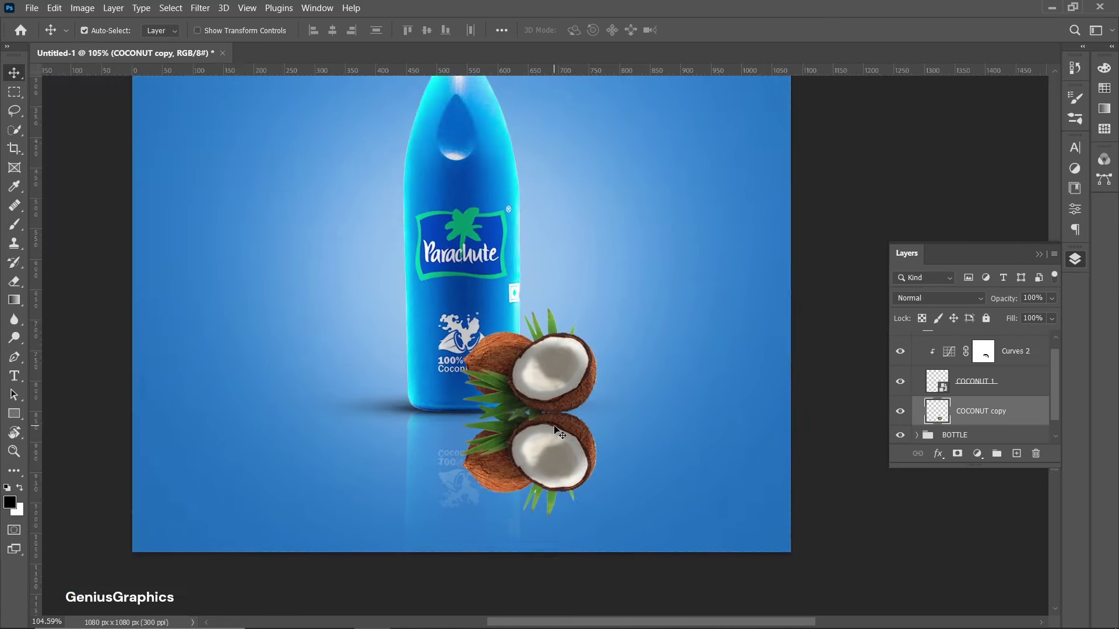
# Mask COCONUT copy and paint white with a soft 500/250 brush at 28% to reveal a faint reflection.
pyautogui.keyDown('alt'); pyautogui.click(957, 453); pyautogui.keyUp('alt')
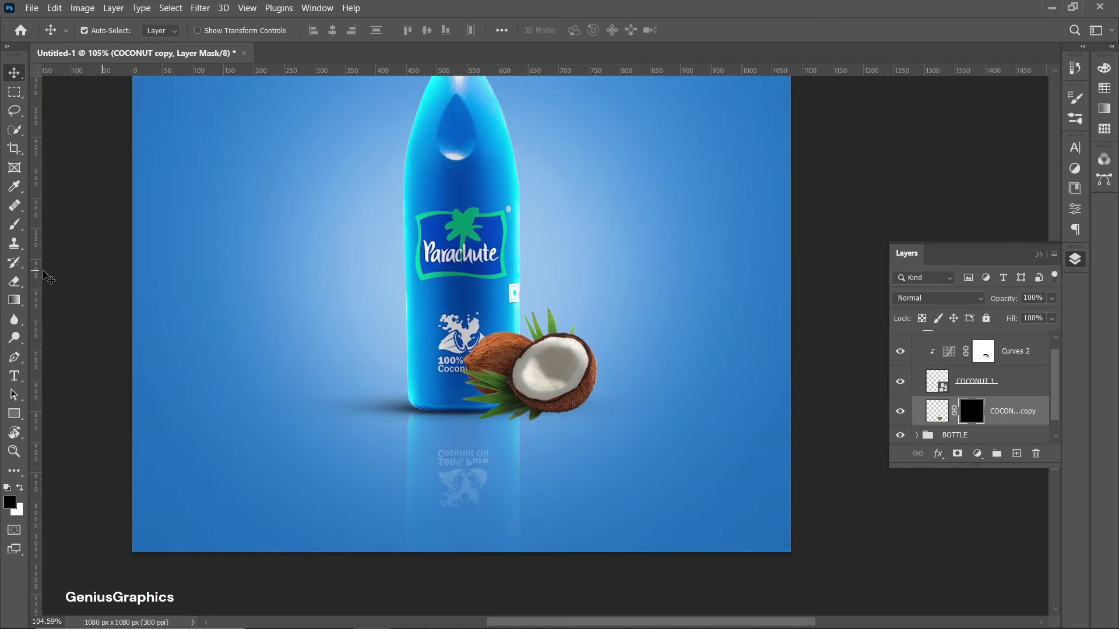
pyautogui.click(15, 225)
pyautogui.click(20, 488)
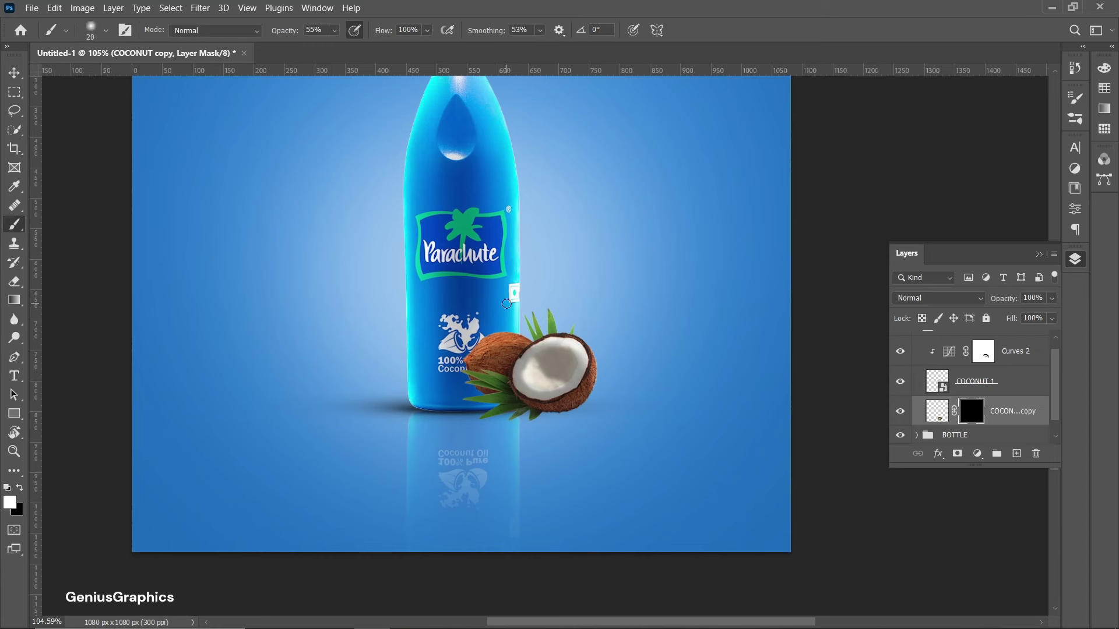
pyautogui.press(']')
pyautogui.press(']')
pyautogui.press(']')
pyautogui.click(528, 314)
pyautogui.moveTo(459, 317)
pyautogui.mouseDown()
pyautogui.moveTo(449, 313)
pyautogui.moveTo(525, 300)
pyautogui.mouseUp()
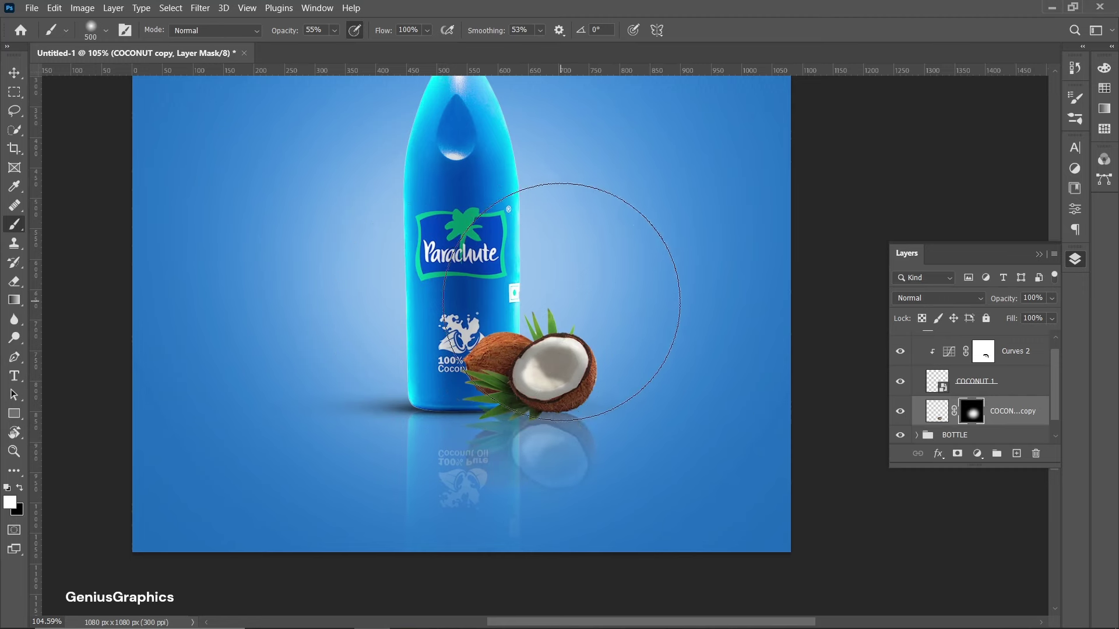
pyautogui.scroll(2, 495, 373)
pyautogui.press('[')
pyautogui.press('[')
pyautogui.press('[')
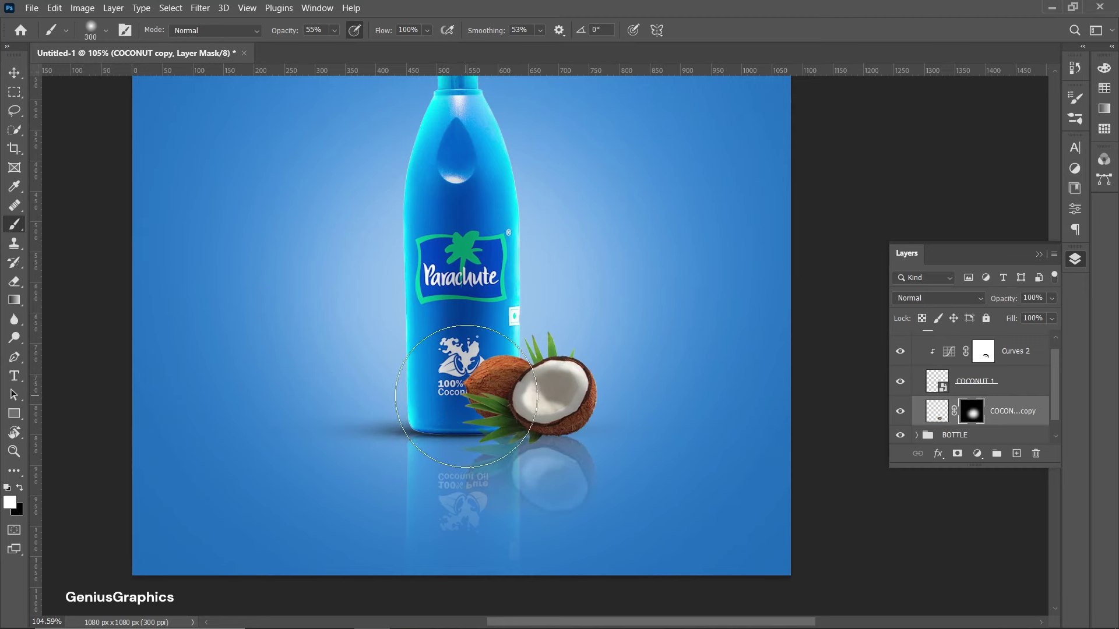
pyautogui.click(335, 30)
pyautogui.moveTo(344, 49); pyautogui.dragTo(321, 49)
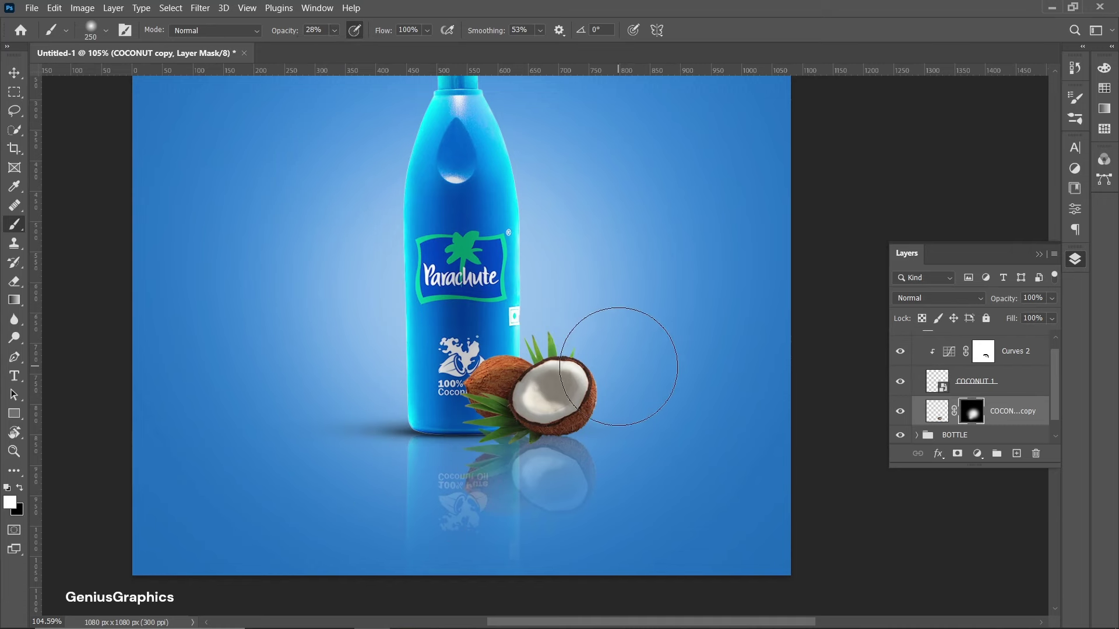
pyautogui.click(20, 487)
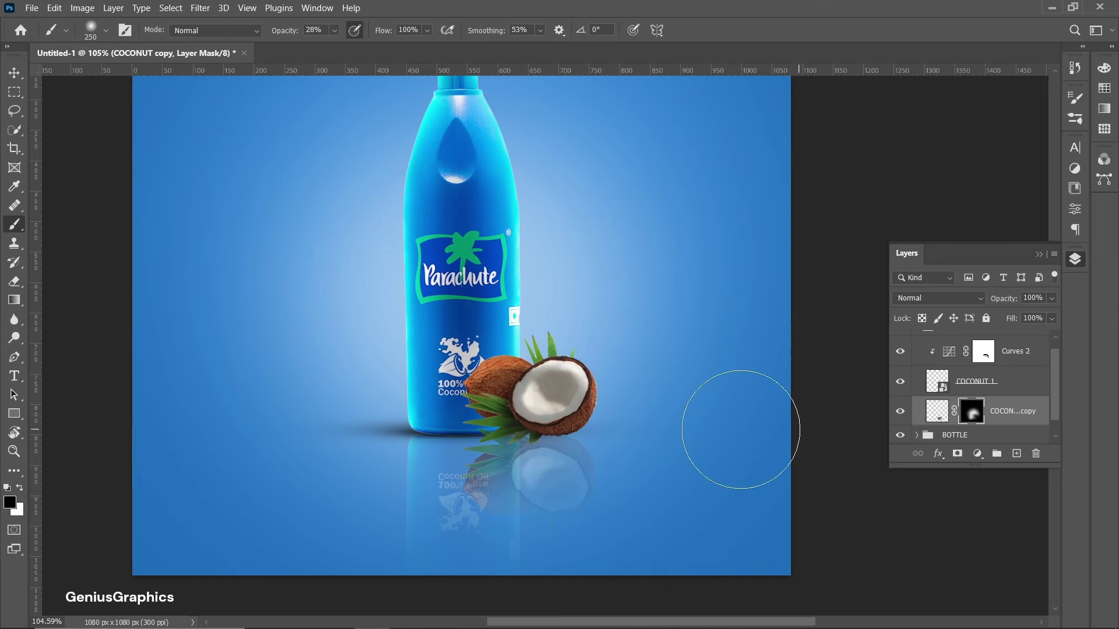
# Paint black on the BOTTLE copy mask to blend the bottle reflection into the floor, then collapse the groups.
pyautogui.press('v')
pyautogui.click(775, 460)
pyautogui.click(972, 429)
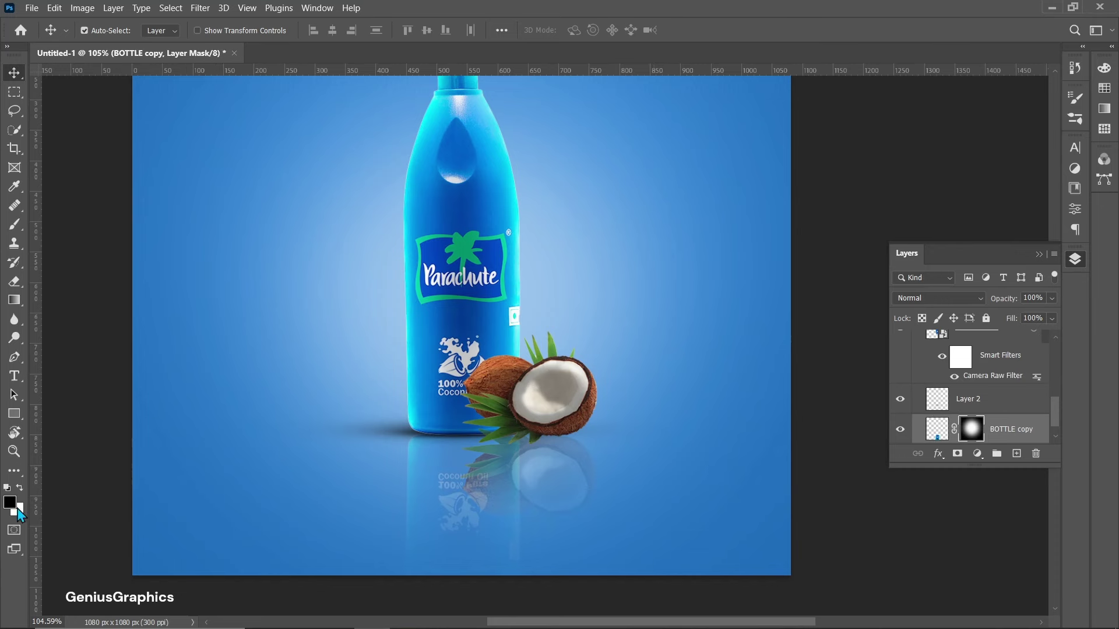
pyautogui.click(9, 502)
pyautogui.click(439, 354)
pyautogui.press('b')
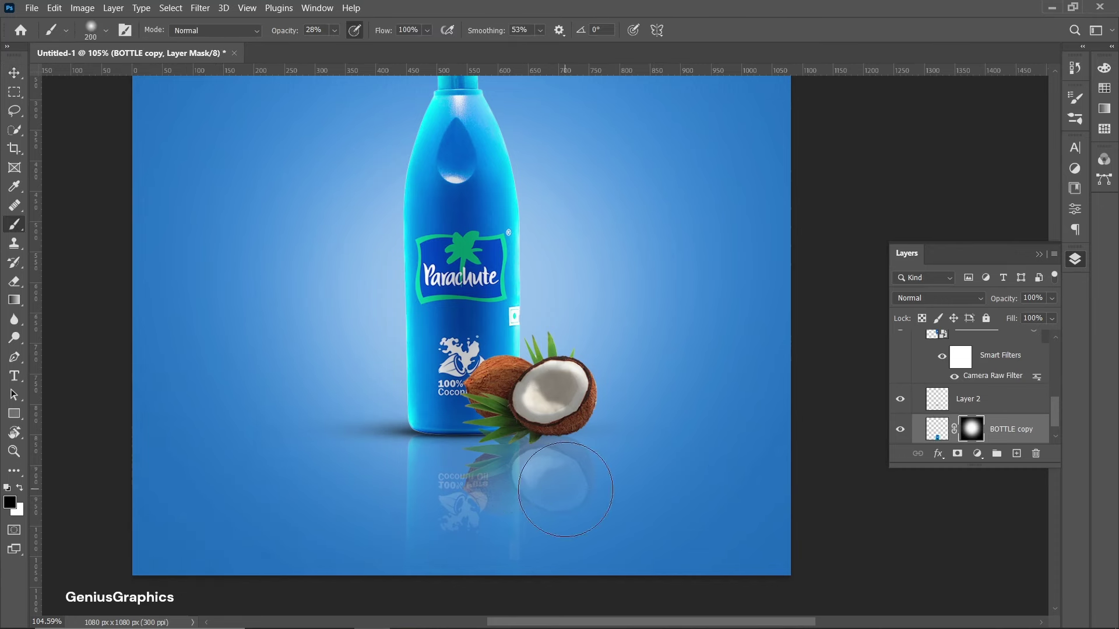
pyautogui.press('[')
pyautogui.press('[')
pyautogui.press('[')
pyautogui.press('0')
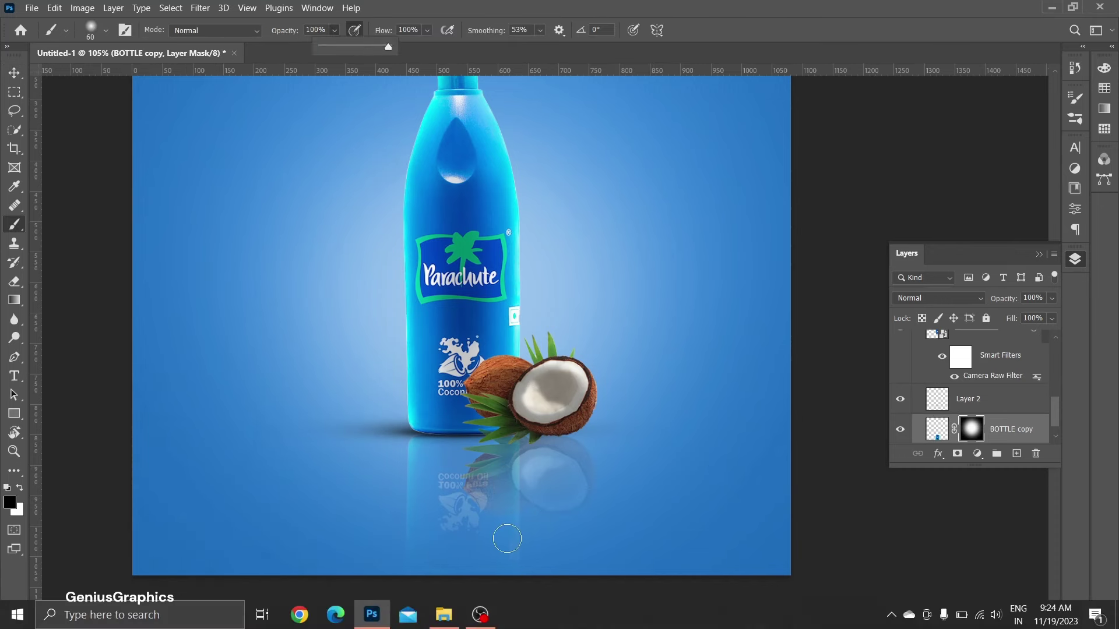
pyautogui.scroll(2, 496, 509)
pyautogui.scroll(1, 496, 509)
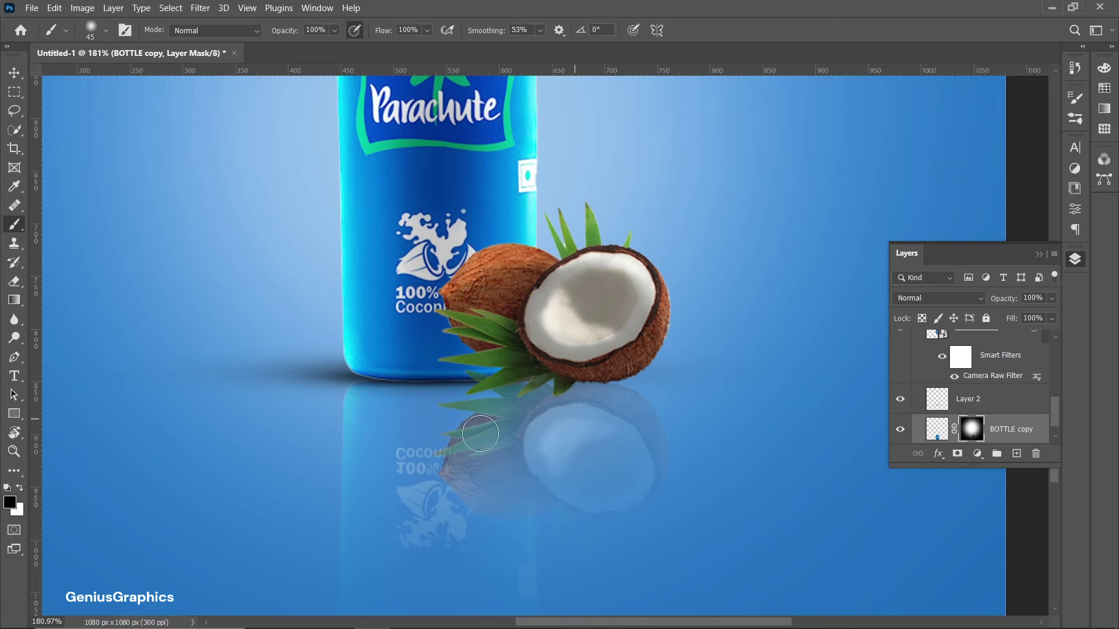
pyautogui.press('v')
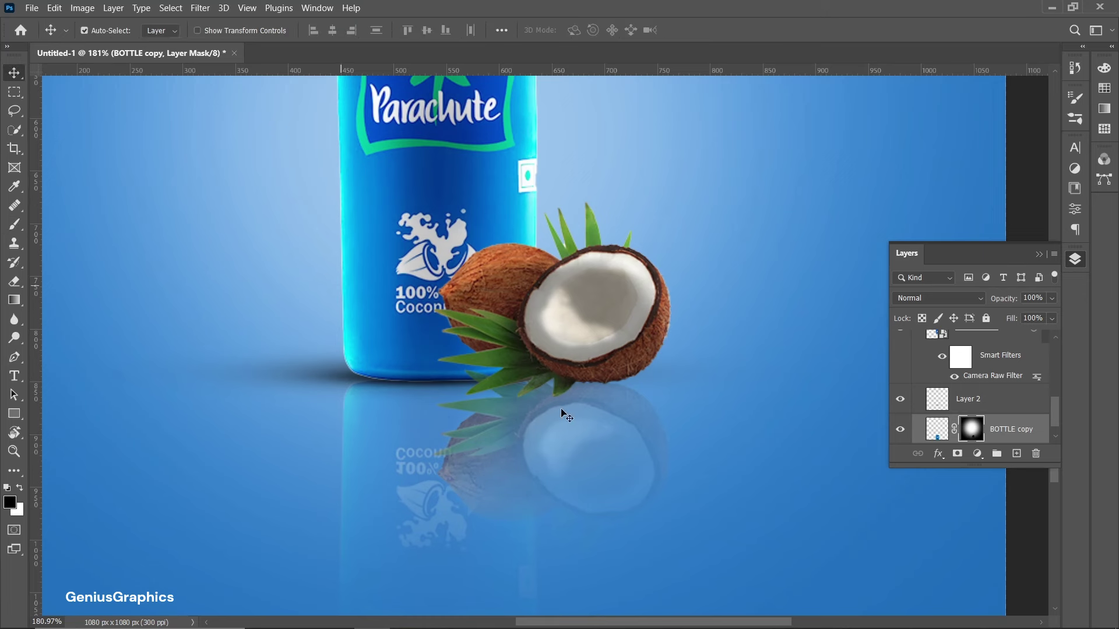
pyautogui.click(570, 412)
# Place the WATER SPLASH image scaled to about 8%, left of the bottle.
pyautogui.click(917, 358)
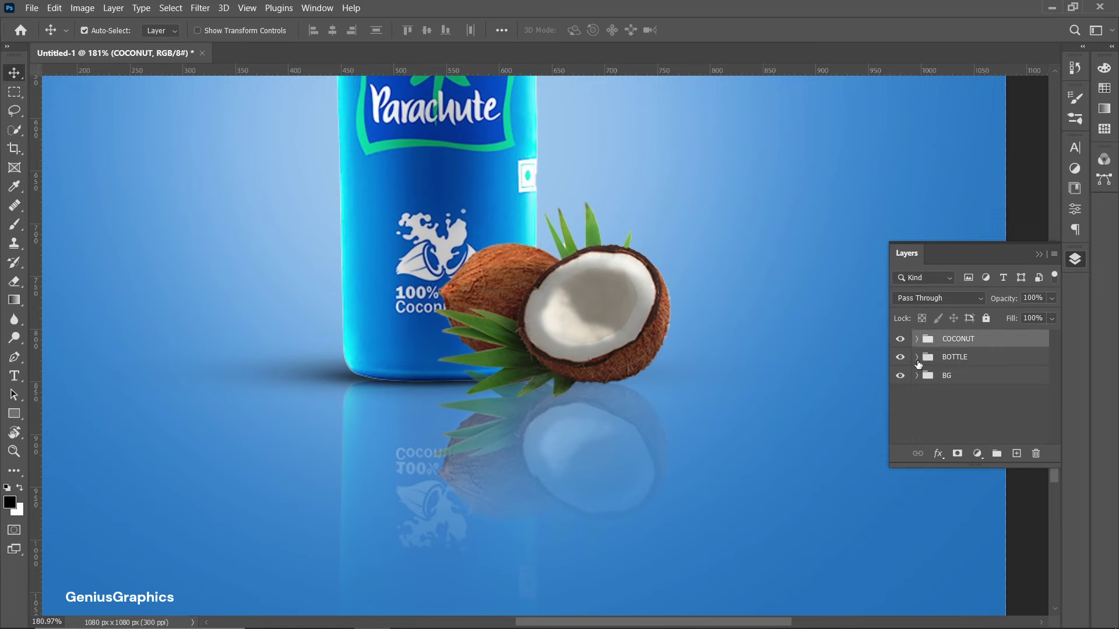
pyautogui.scroll(-3, 484, 450)
pyautogui.scroll(-3, 484, 450)
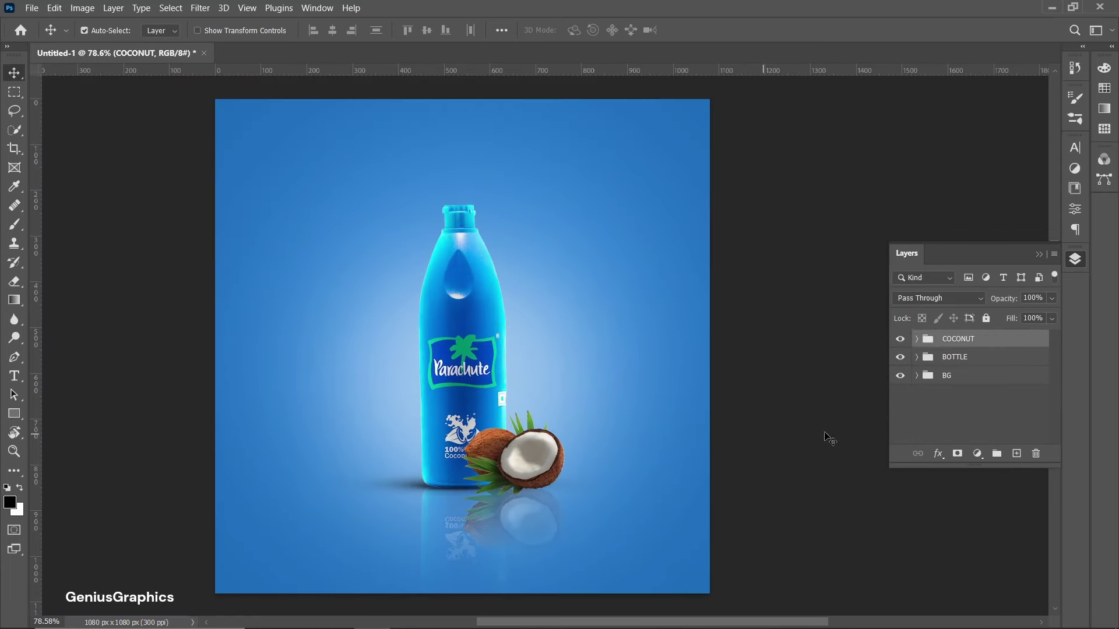
pyautogui.click(31, 8)
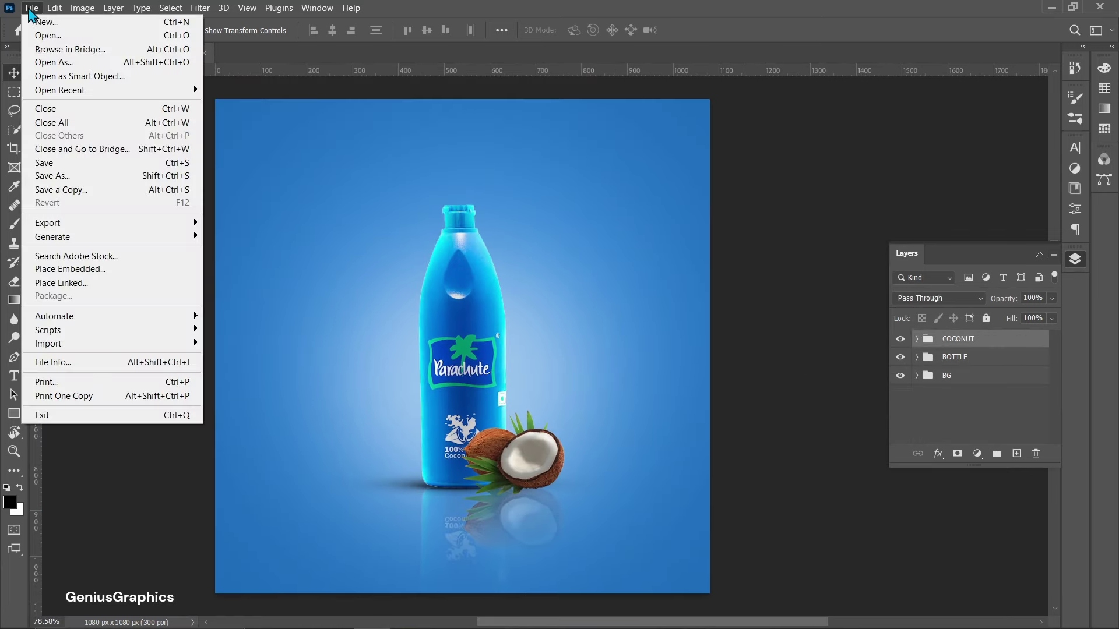
pyautogui.click(175, 274)
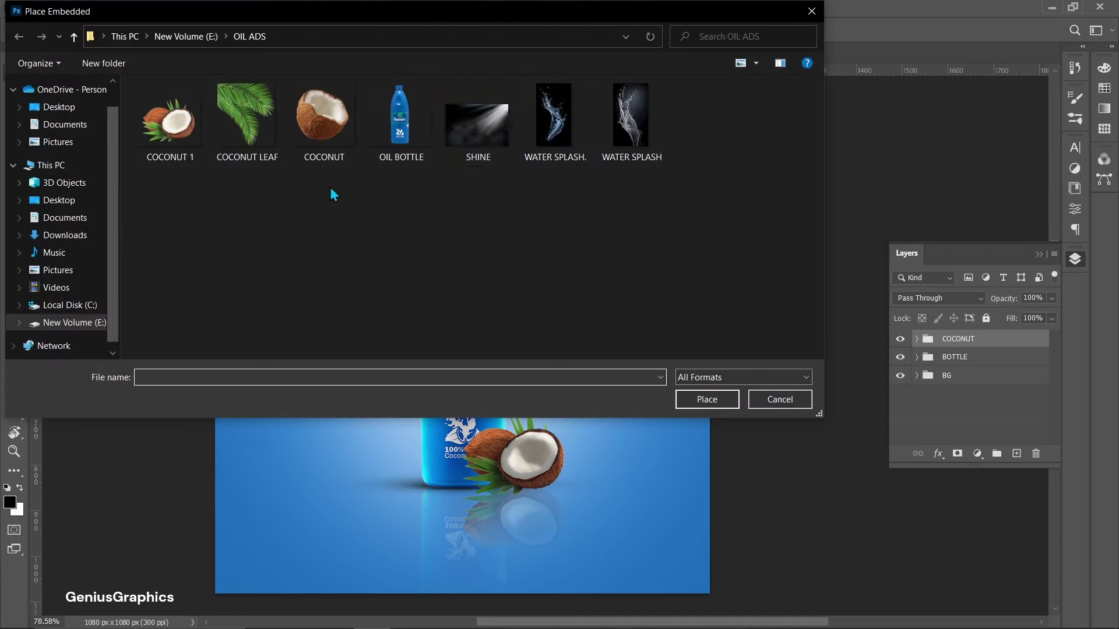
pyautogui.click(604, 131)
pyautogui.click(716, 402)
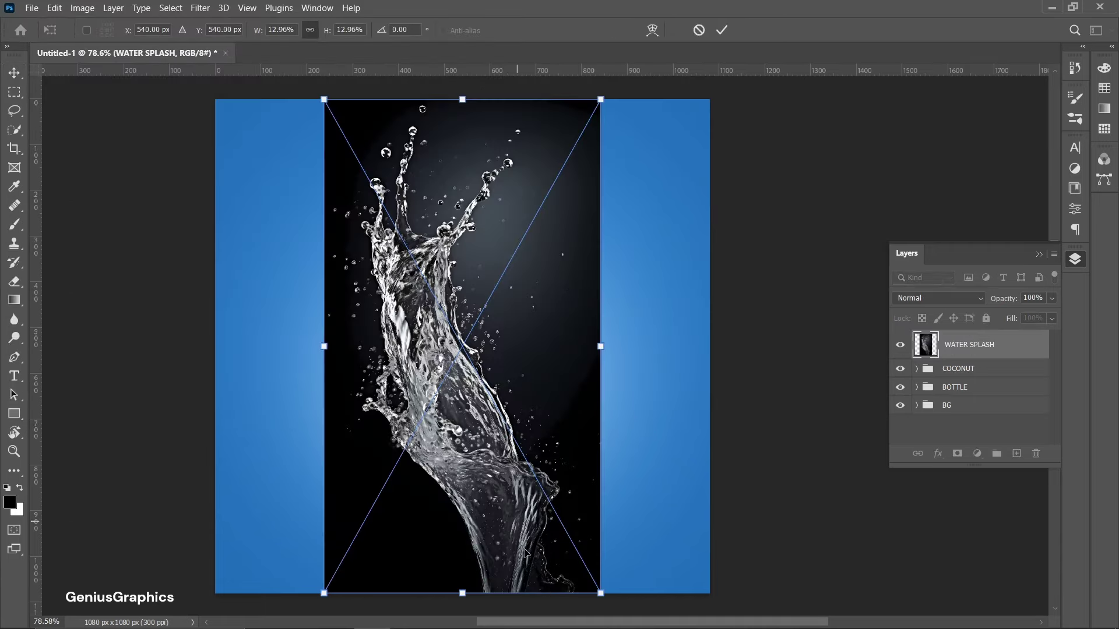
pyautogui.moveTo(600, 594); pyautogui.dragTo(500, 414)
pyautogui.moveTo(426, 382); pyautogui.dragTo(432, 457)
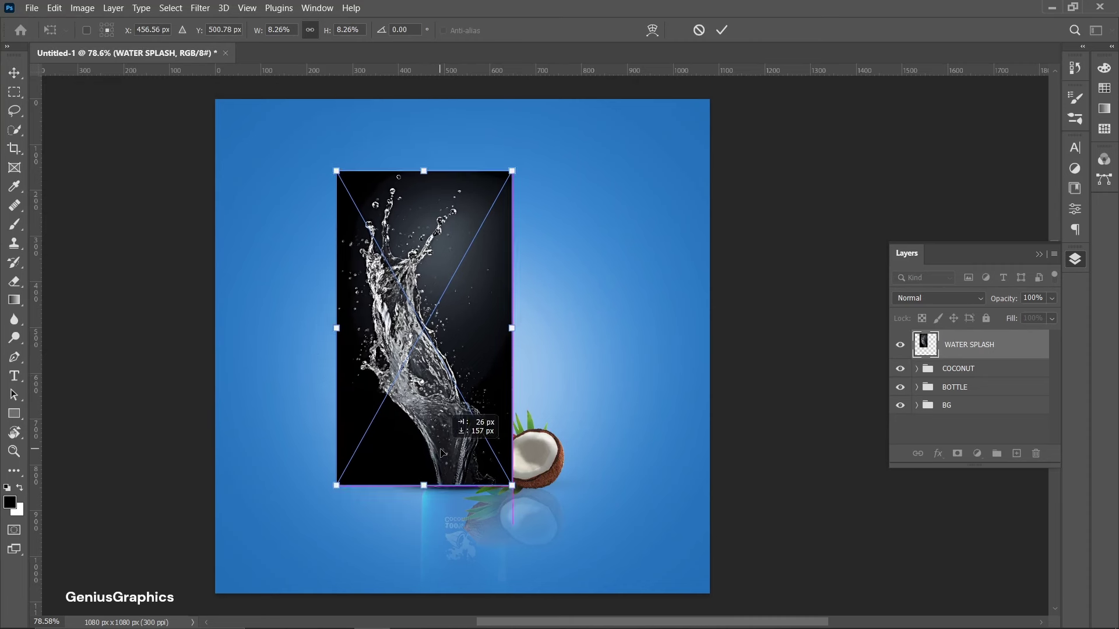
pyautogui.moveTo(461, 338); pyautogui.dragTo(399, 349)
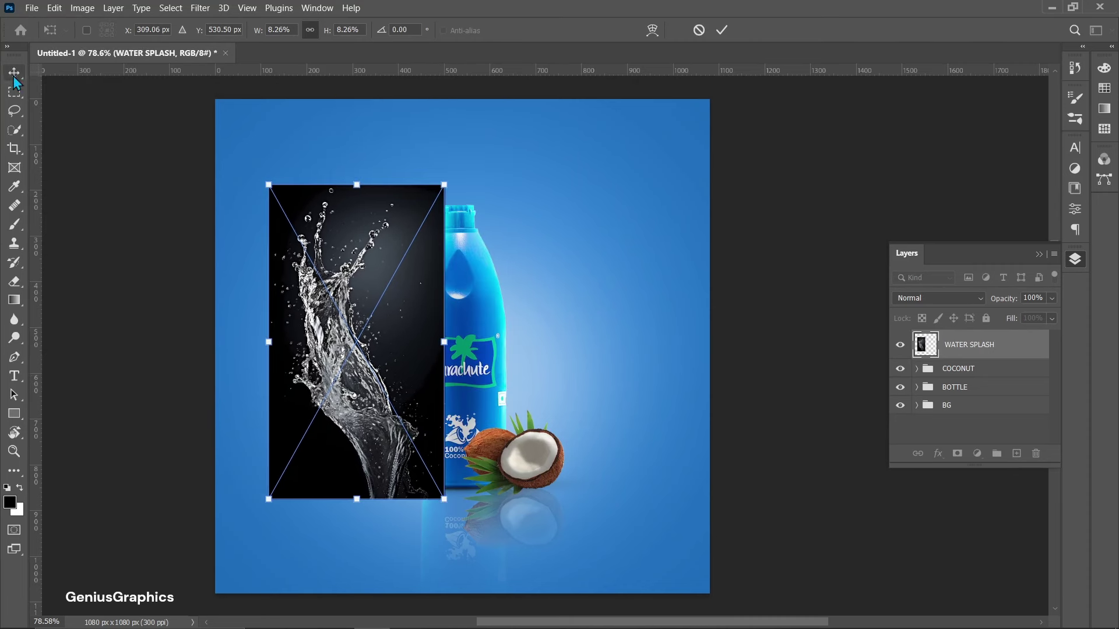
pyautogui.press('Return')
# Move the WATER SPLASH layer below the bottle and shift it behind the bottle.
pyautogui.click(460, 338)
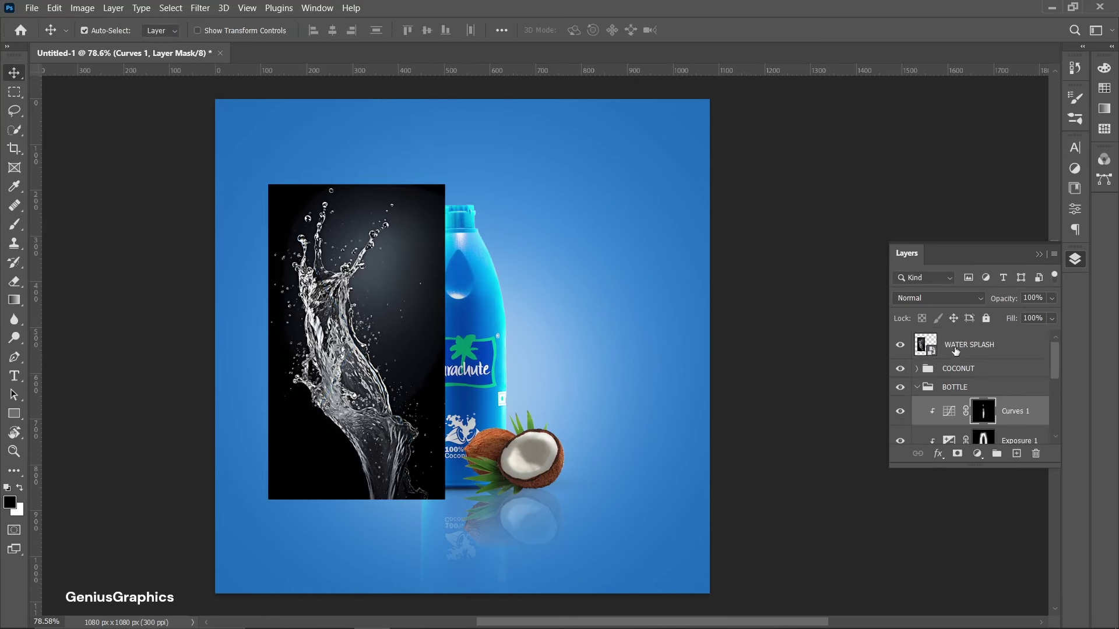
pyautogui.moveTo(956, 350); pyautogui.dragTo(991, 414)
pyautogui.moveTo(356, 441); pyautogui.dragTo(391, 415)
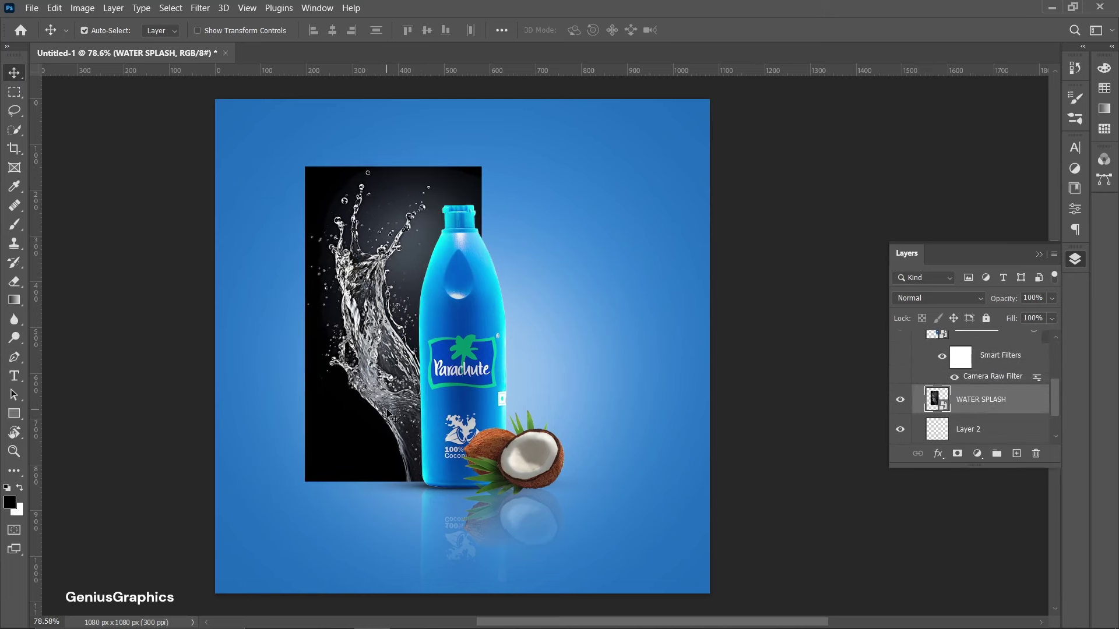
# Set the splash to Screen blend, nudge it right, and rotate it about 4.5 degrees.
pyautogui.click(958, 298)
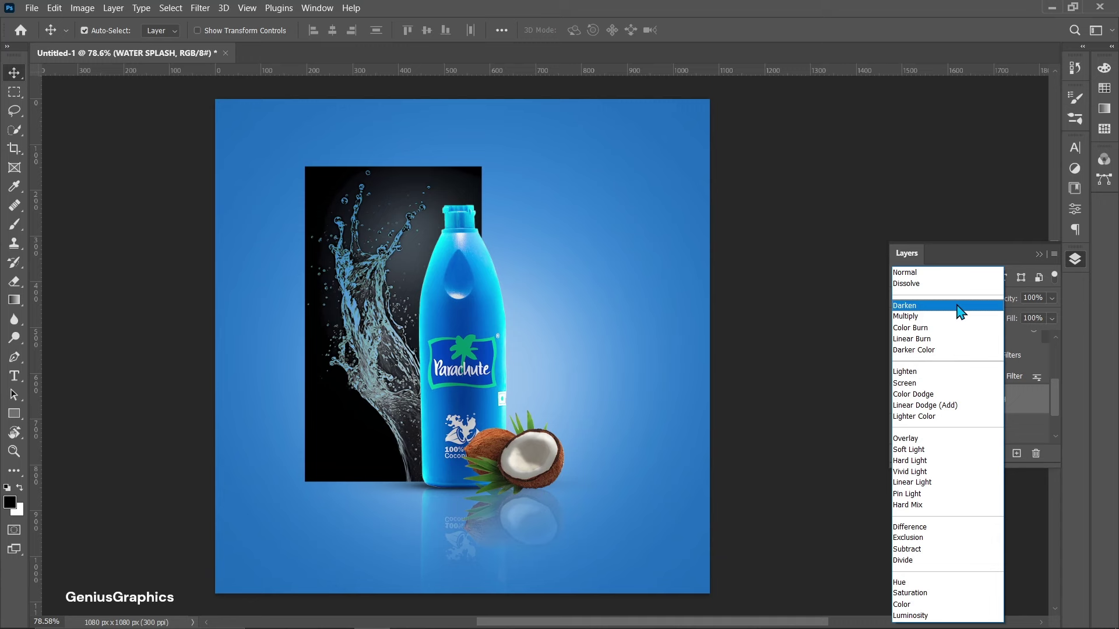
pyautogui.click(911, 385)
pyautogui.moveTo(381, 413); pyautogui.dragTo(402, 415)
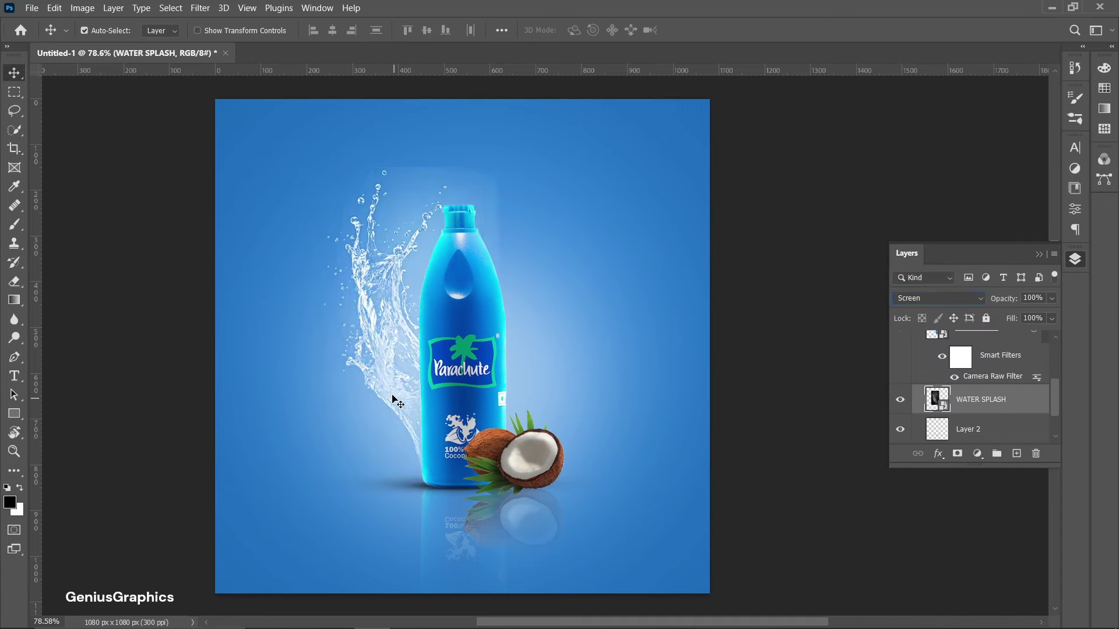
pyautogui.hotkey('ctrl', 't')
pyautogui.moveTo(314, 161); pyautogui.dragTo(304, 169)
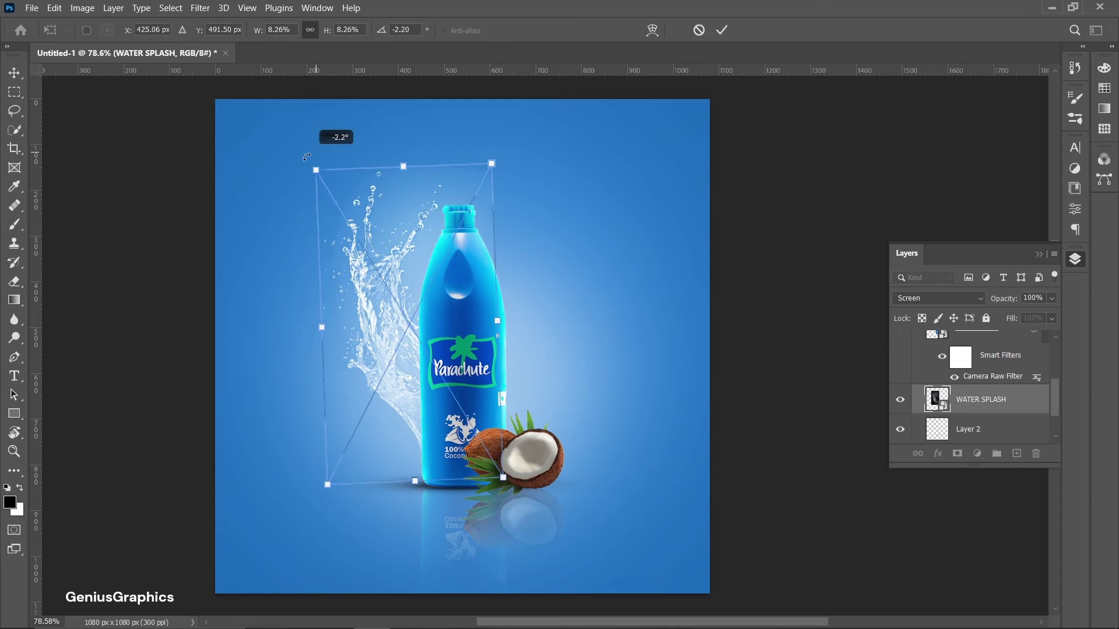
pyautogui.moveTo(380, 331); pyautogui.dragTo(368, 331)
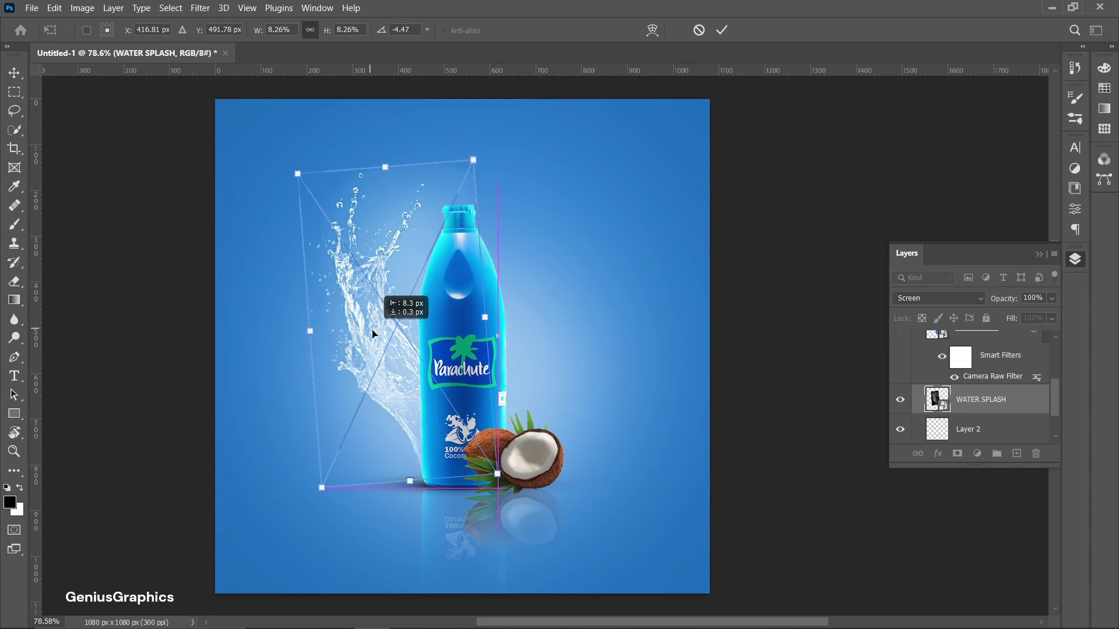
pyautogui.moveTo(391, 397); pyautogui.dragTo(394, 394)
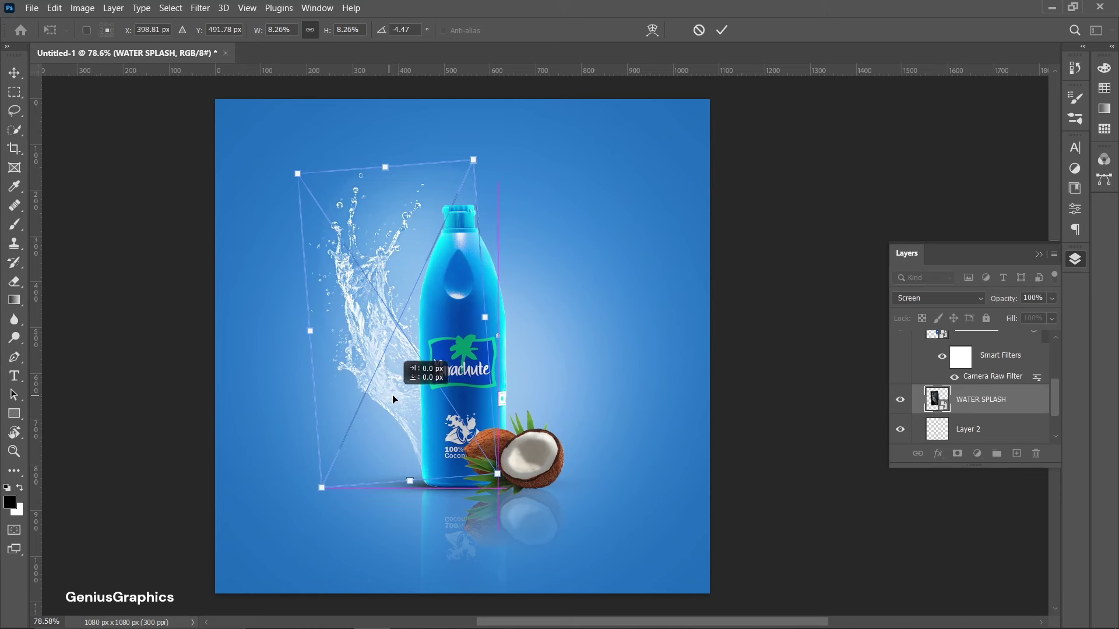
pyautogui.click(12, 77)
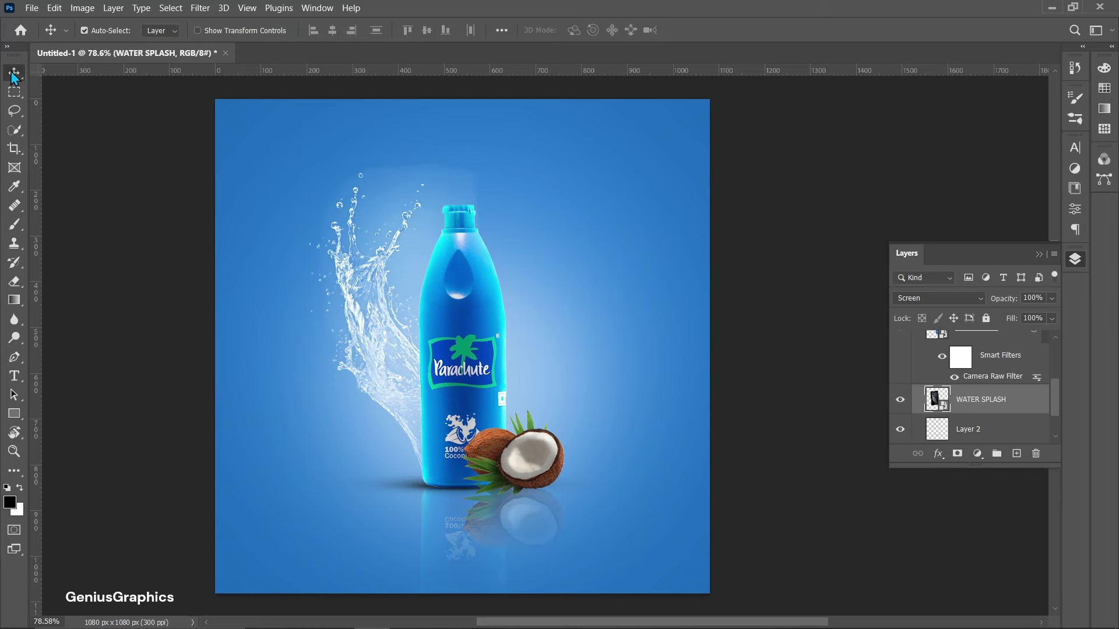
# Add a mask to the splash and fade its top edge with a 55% black brush.
pyautogui.click(957, 454)
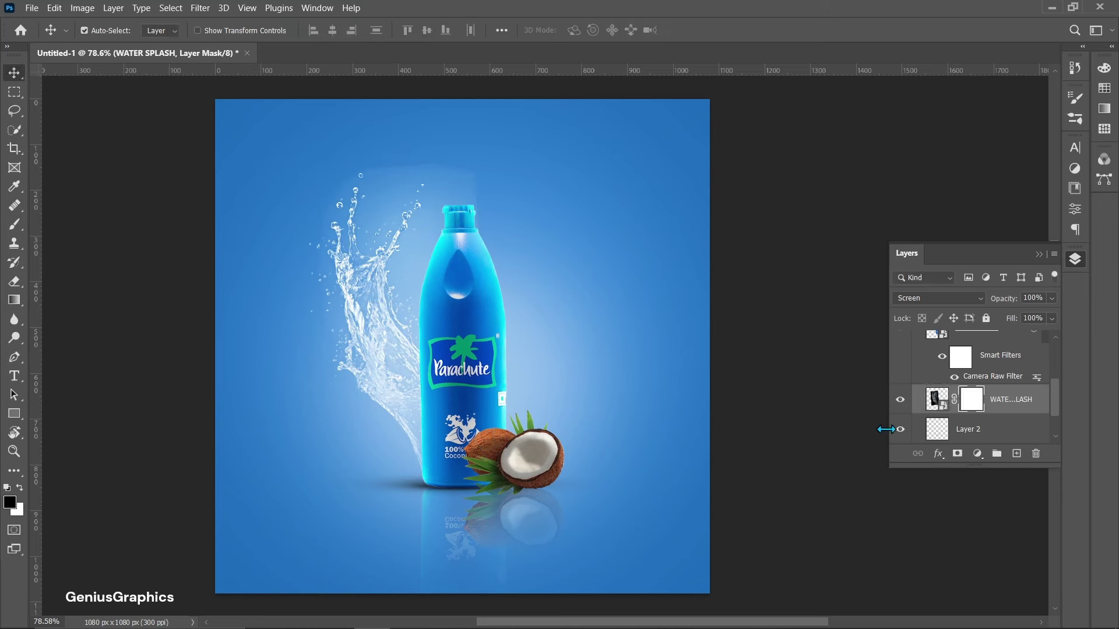
pyautogui.click(14, 224)
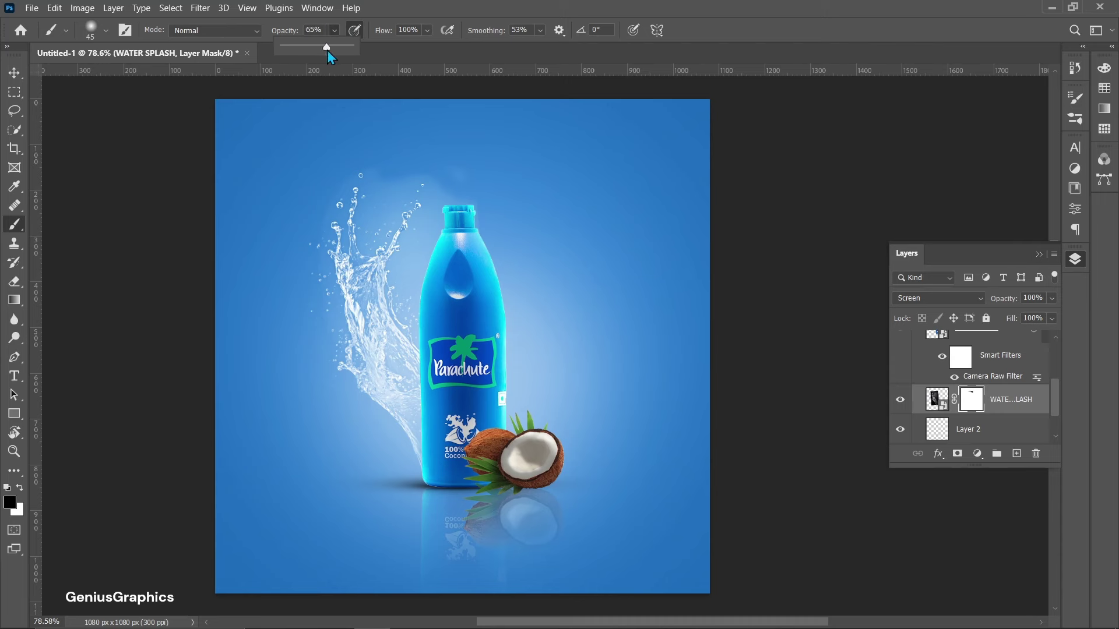
pyautogui.click(348, 97)
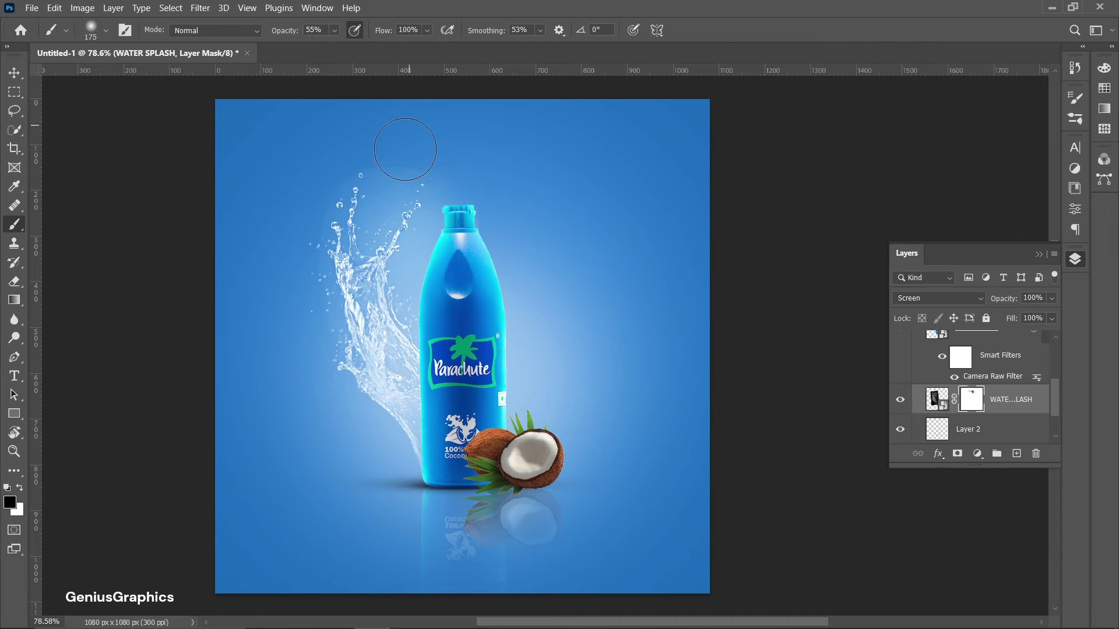
pyautogui.press(']')
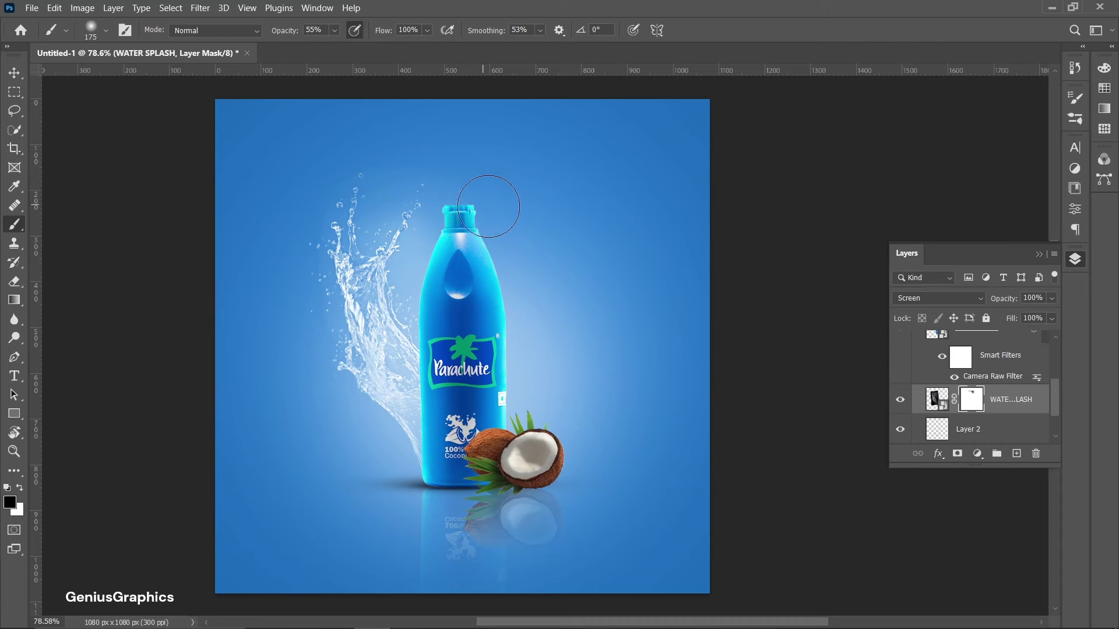
pyautogui.moveTo(459, 265); pyautogui.dragTo(457, 260)
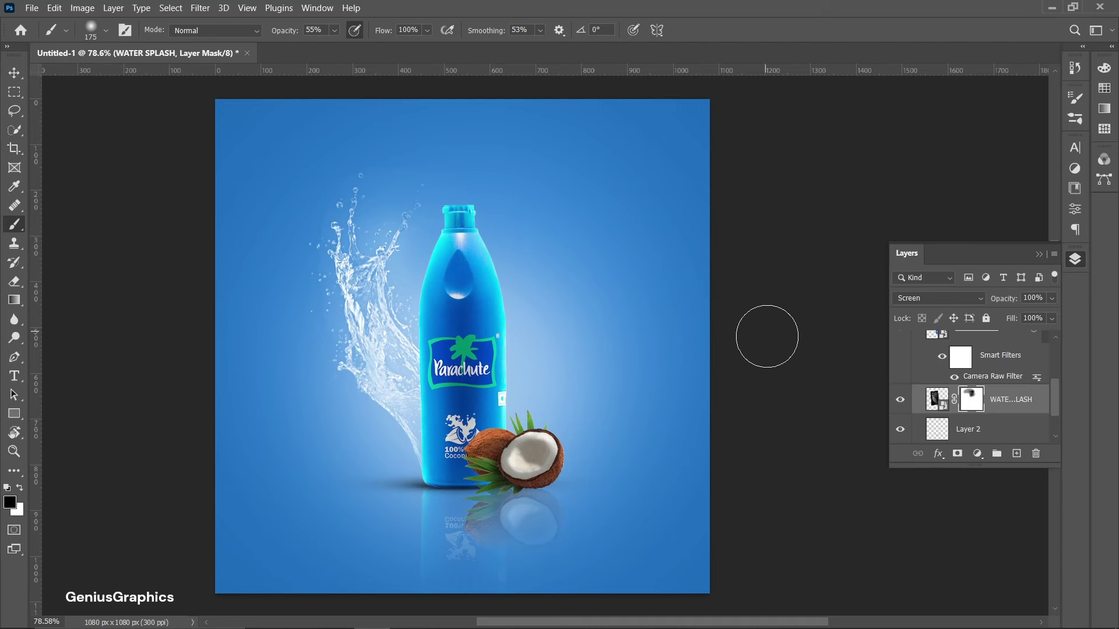
pyautogui.scroll(2, 977, 418)
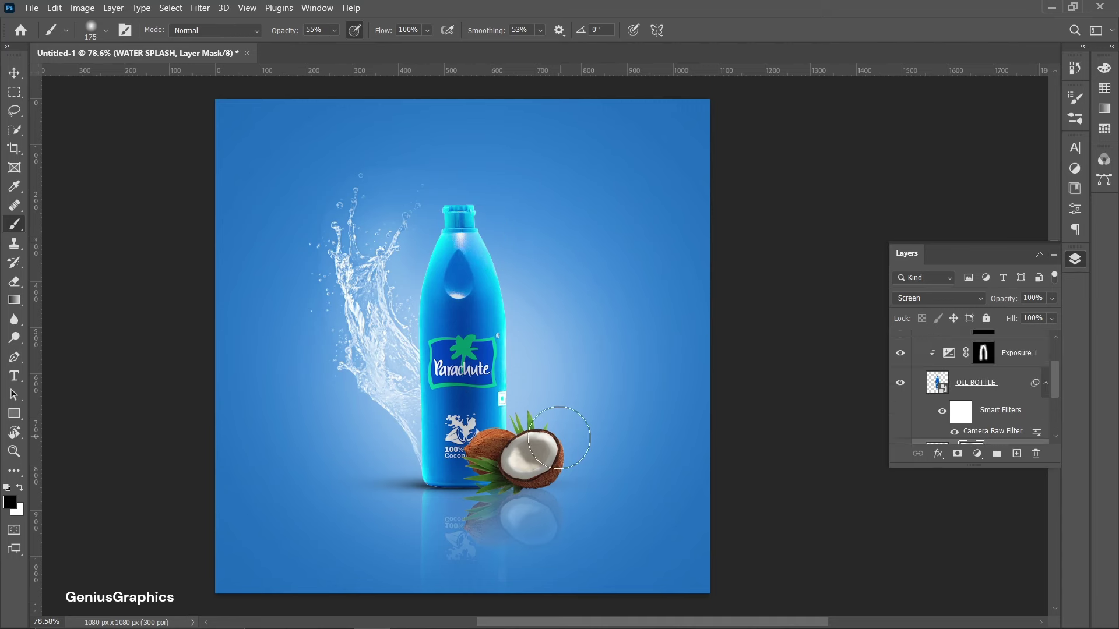
pyautogui.click(14, 73)
pyautogui.click(545, 473)
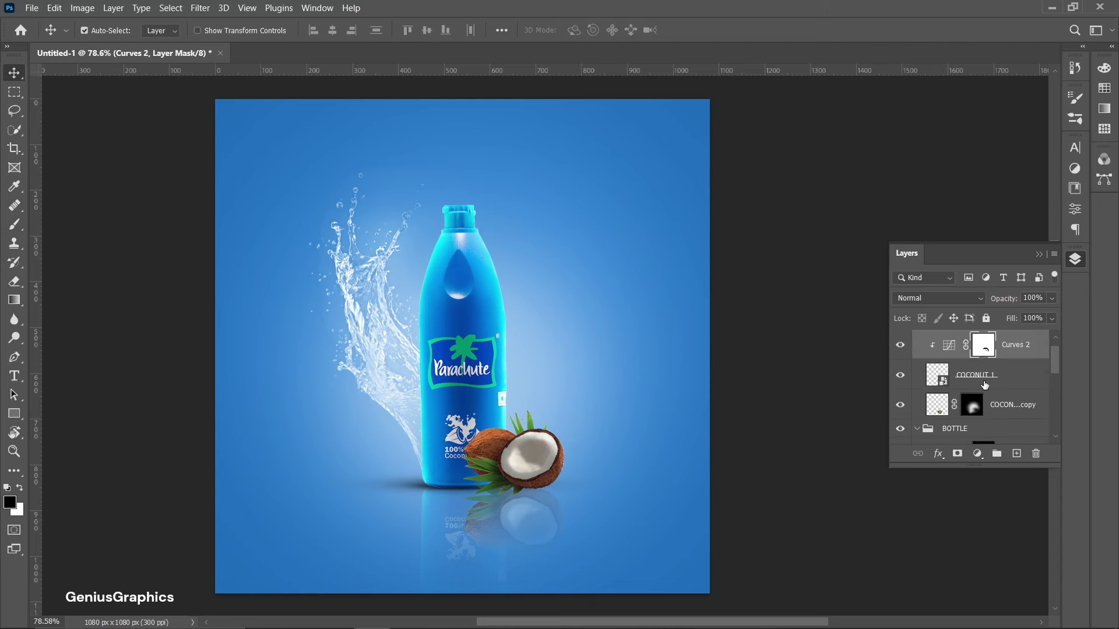
# Create a new empty layer above the COCONUT copy layer.
pyautogui.click(984, 385)
pyautogui.click(991, 409)
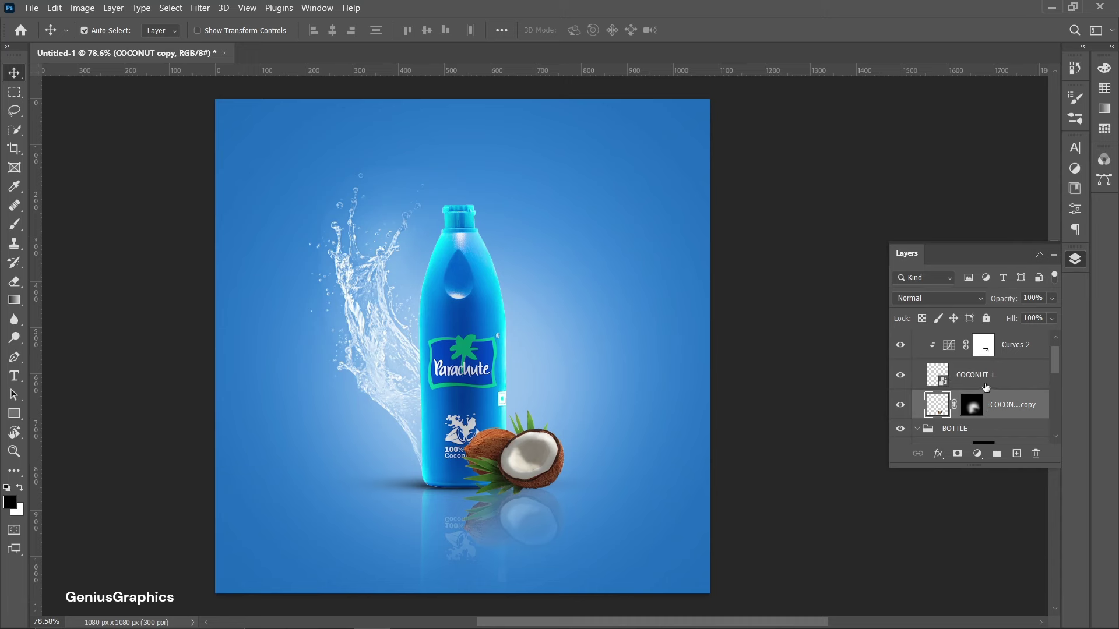
pyautogui.click(985, 387)
pyautogui.click(997, 408)
pyautogui.hotkey('ctrl', 'shift', 'alt', 'n')
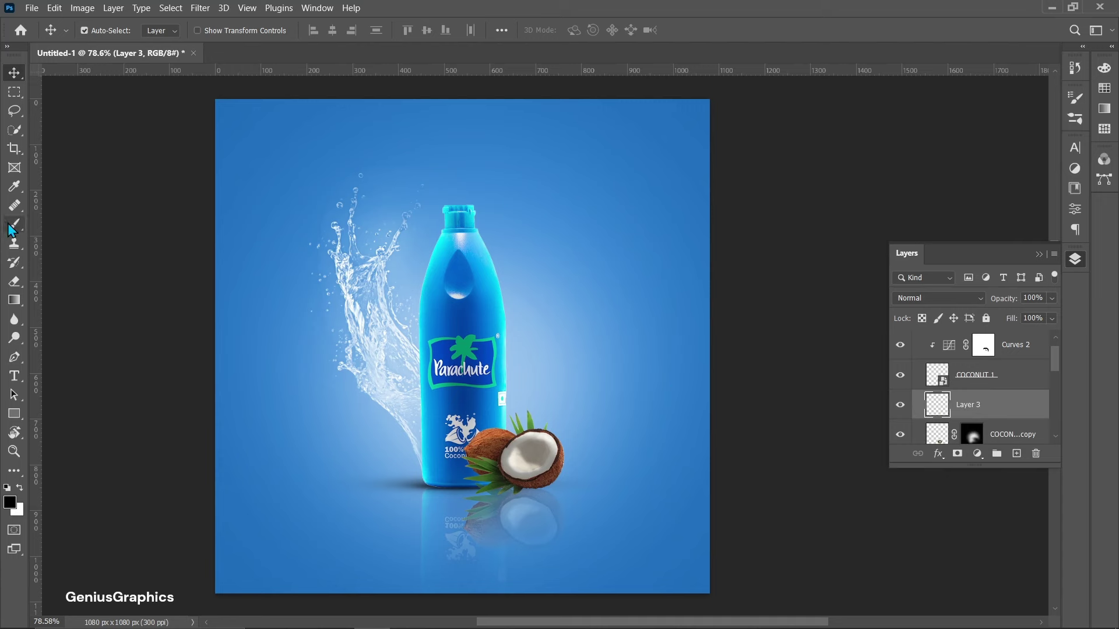
# Switch to the Brush, raise its opacity and enlarge it to 100 px.
pyautogui.click(13, 226)
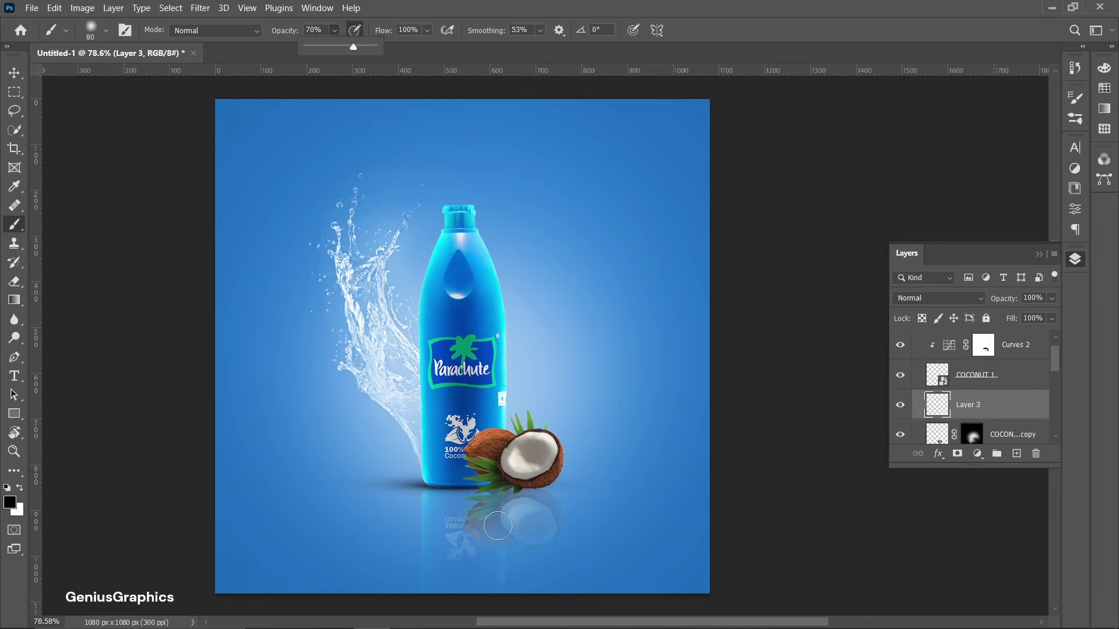
pyautogui.scroll(1, 497, 526)
pyautogui.scroll(4, 507, 520)
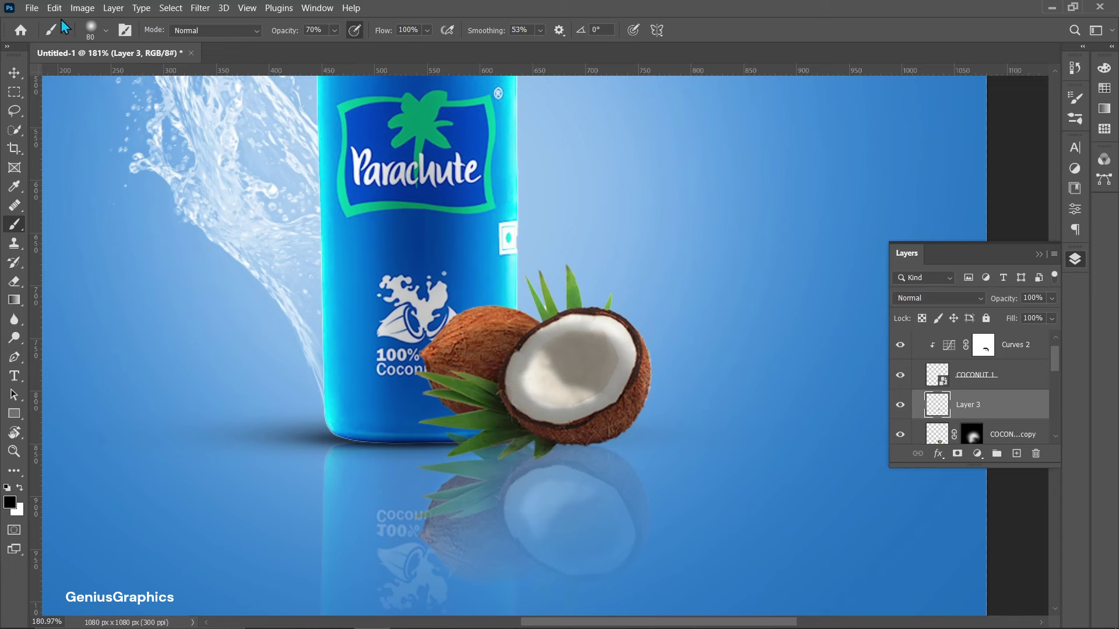
pyautogui.click(106, 30)
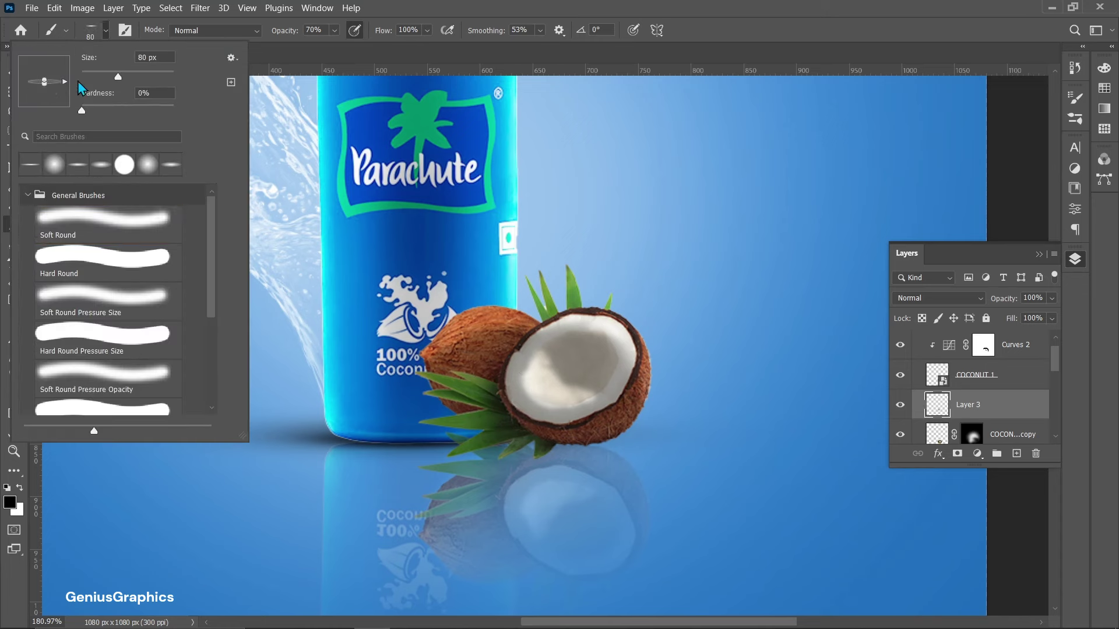
pyautogui.click(106, 30)
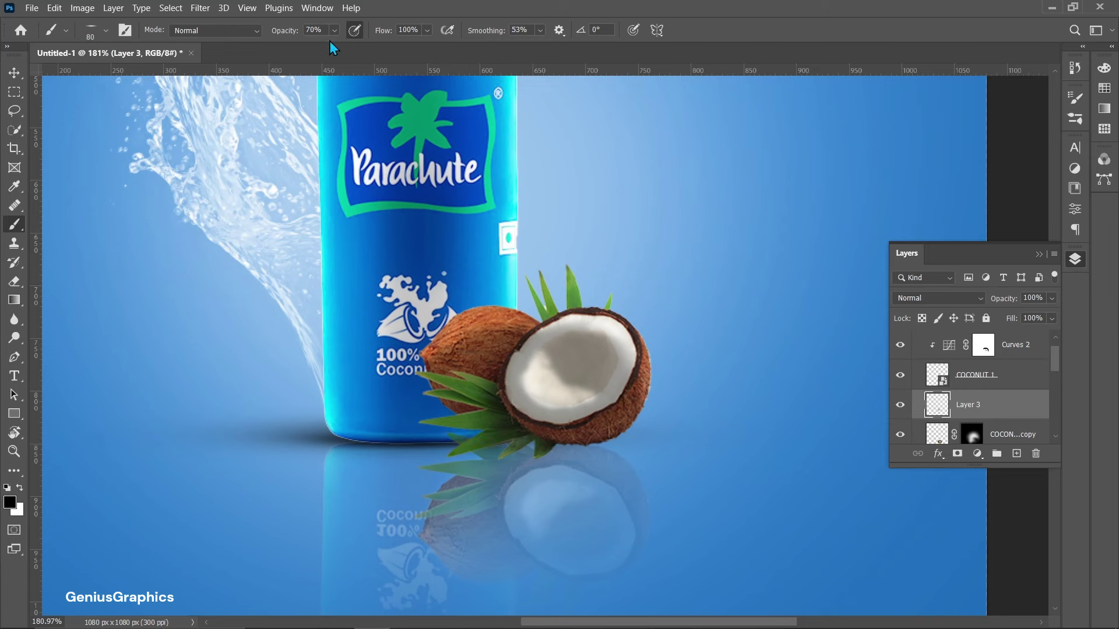
pyautogui.moveTo(334, 30); pyautogui.dragTo(350, 48)
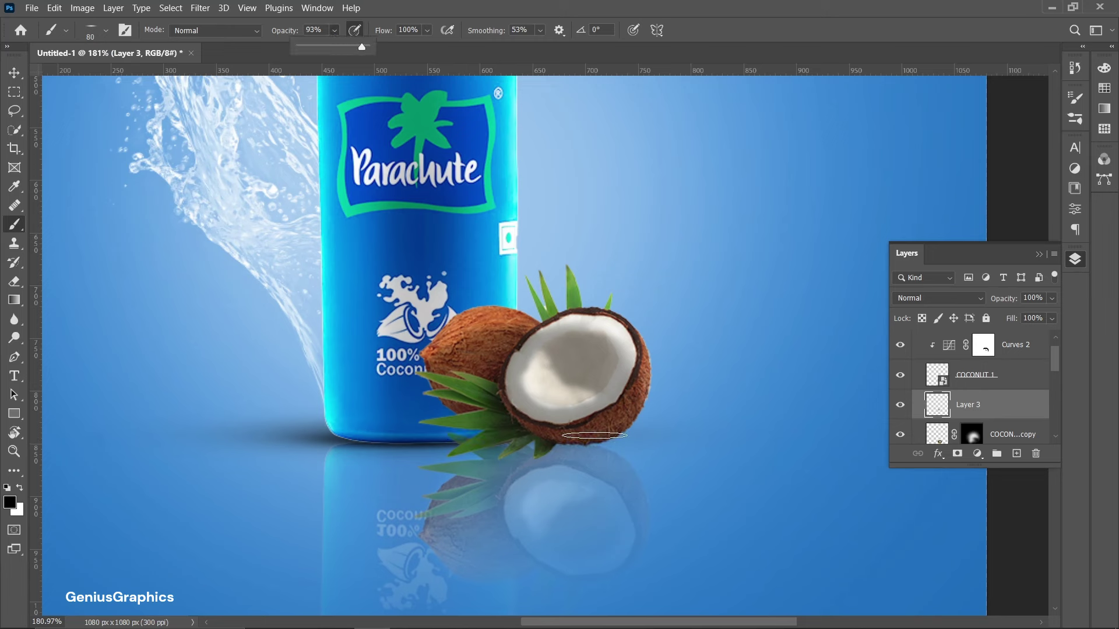
pyautogui.press(']')
pyautogui.press(']')
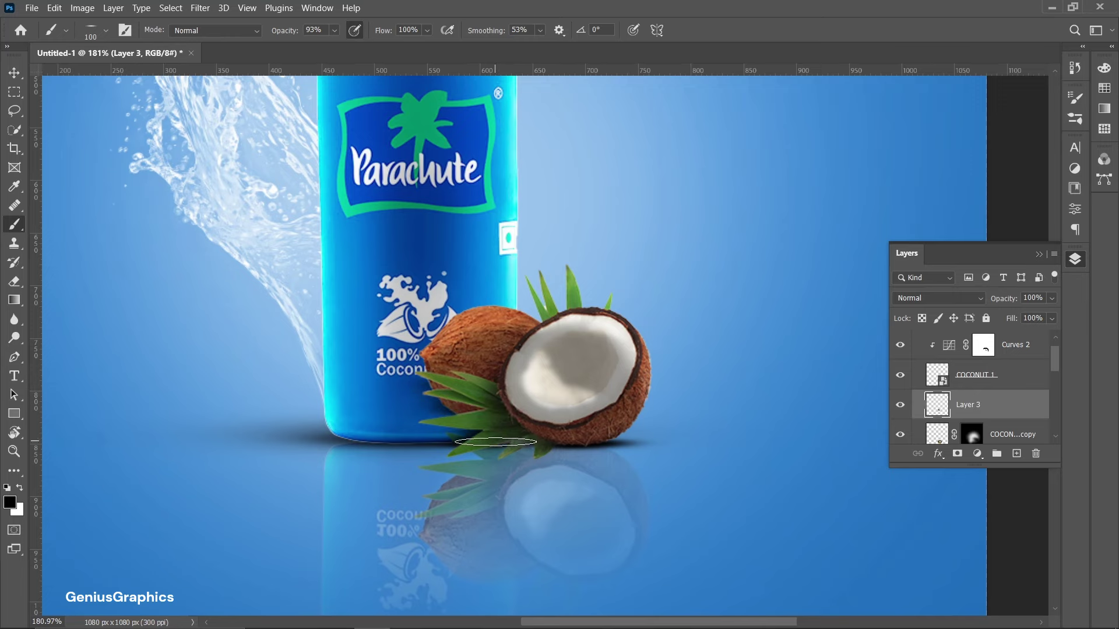
# Reset the brush tip to round, lower its opacity, and shrink it to 70 px.
pyautogui.scroll(-3, 495, 442)
pyautogui.scroll(1, 463, 448)
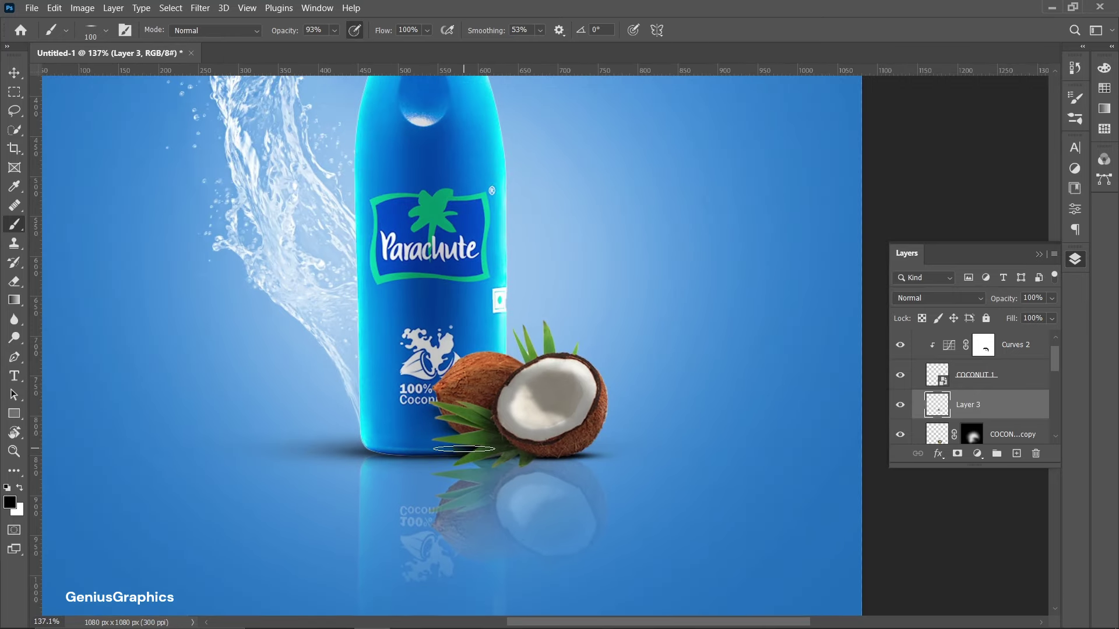
pyautogui.click(106, 32)
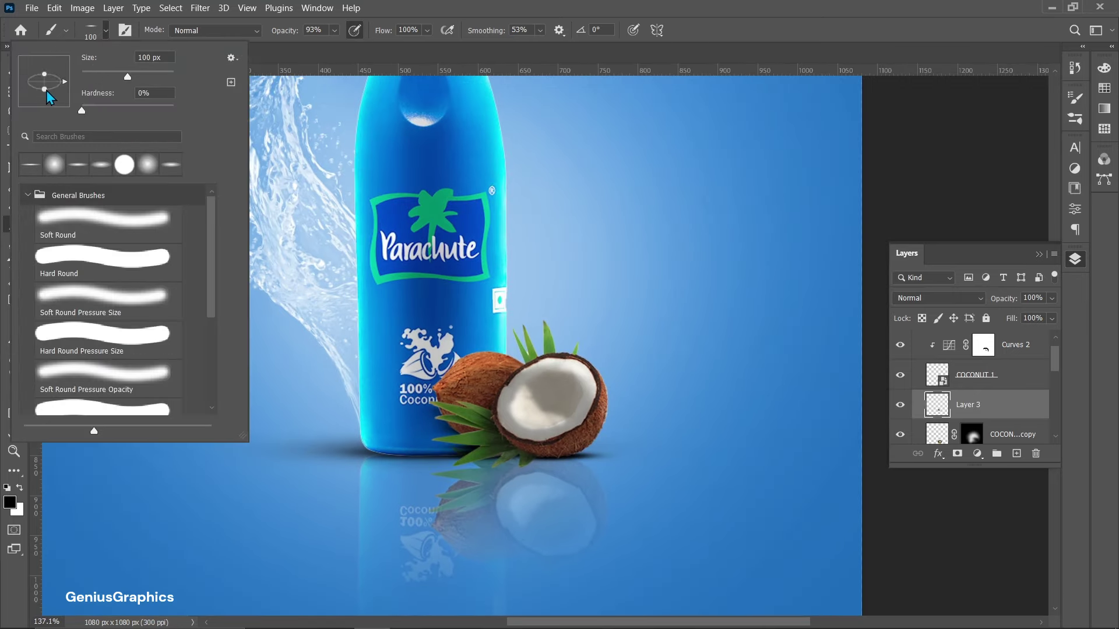
pyautogui.moveTo(46, 90); pyautogui.dragTo(47, 96)
pyautogui.click(107, 31)
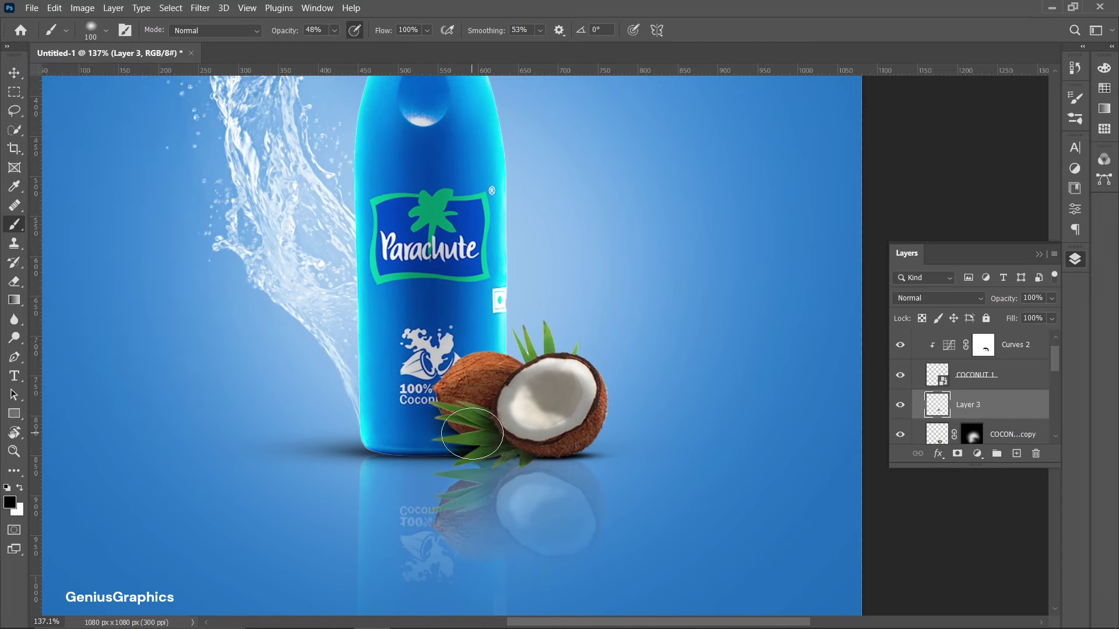
pyautogui.press('1')
pyautogui.press('7')
pyautogui.press('[')
pyautogui.press('[')
pyautogui.press('[')
# Fit the poster on screen, enlarge the Layers list, and select the new Layer 3.
pyautogui.hotkey('ctrl', '0')
pyautogui.click(27, 71)
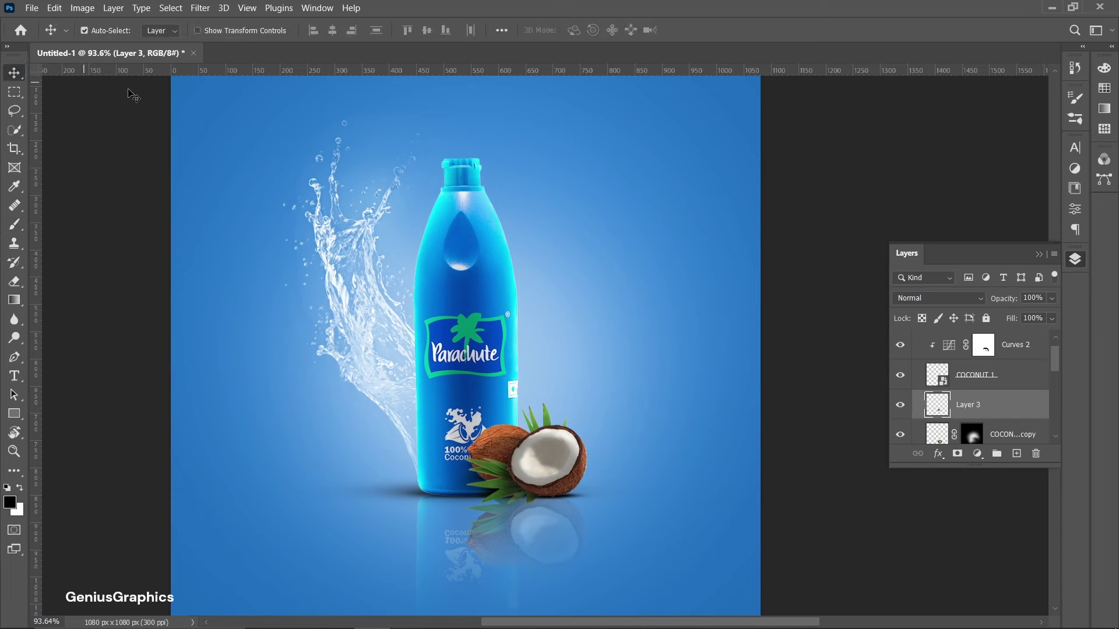
pyautogui.click(569, 466)
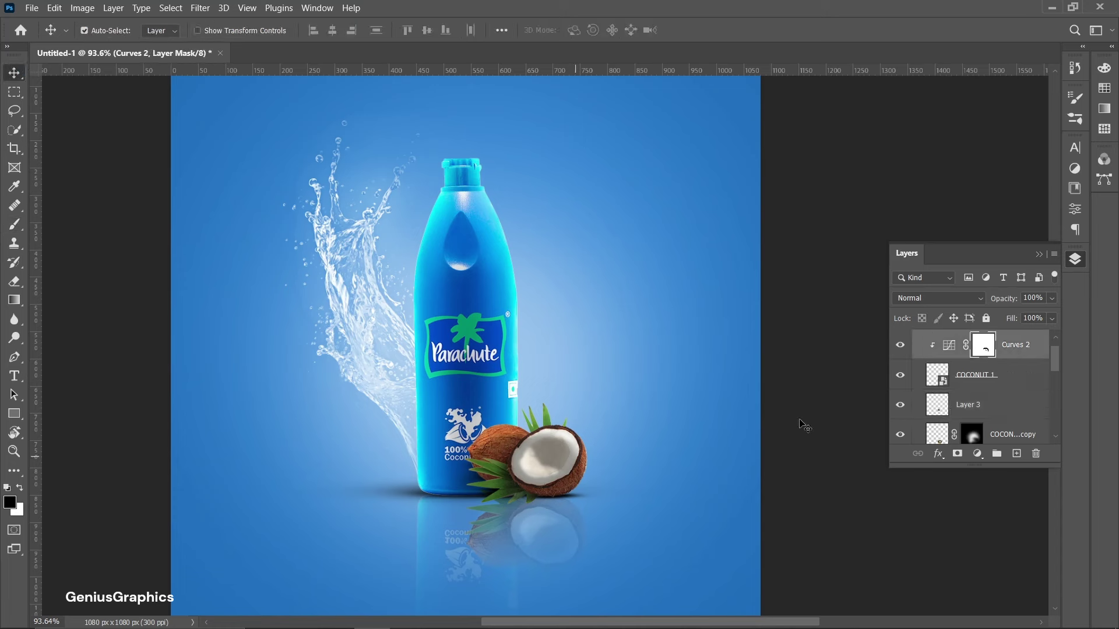
pyautogui.scroll(1, 973, 396)
pyautogui.moveTo(973, 467); pyautogui.dragTo(974, 555)
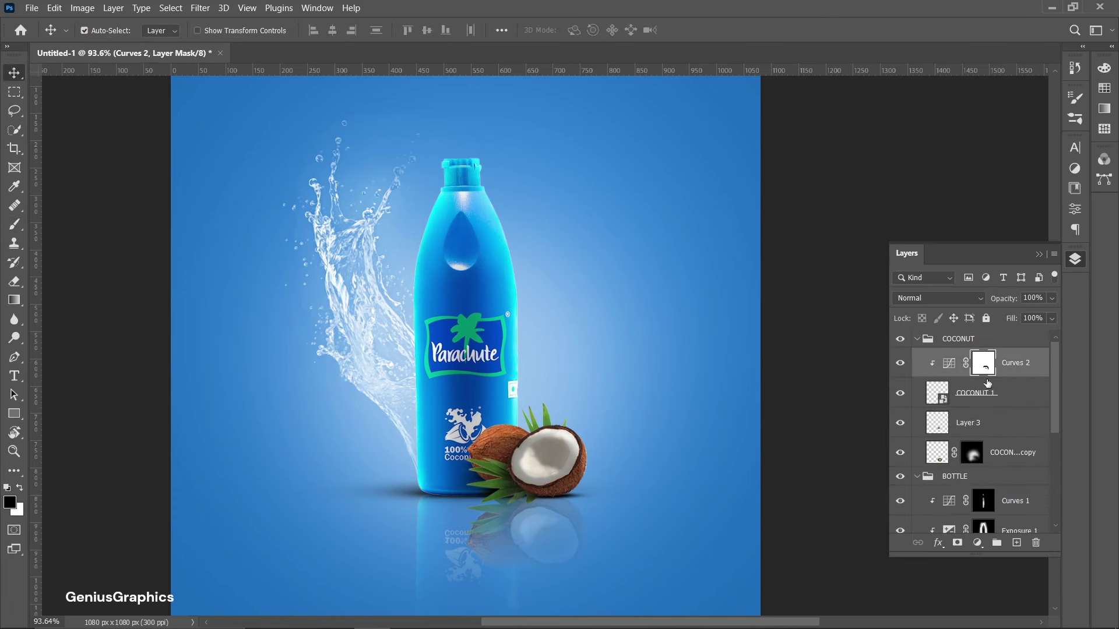
pyautogui.click(1005, 399)
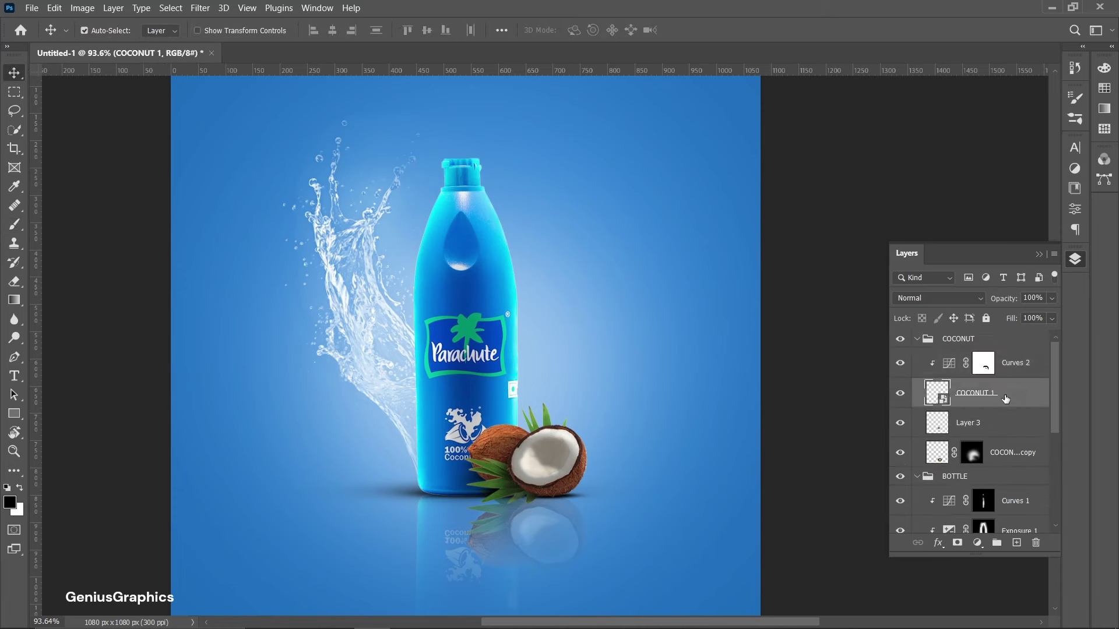
pyautogui.click(988, 430)
pyautogui.click(29, 9)
# Place the WATER SPLASH. image at about 8%, right of the bottle, in Screen mode.
pyautogui.click(119, 270)
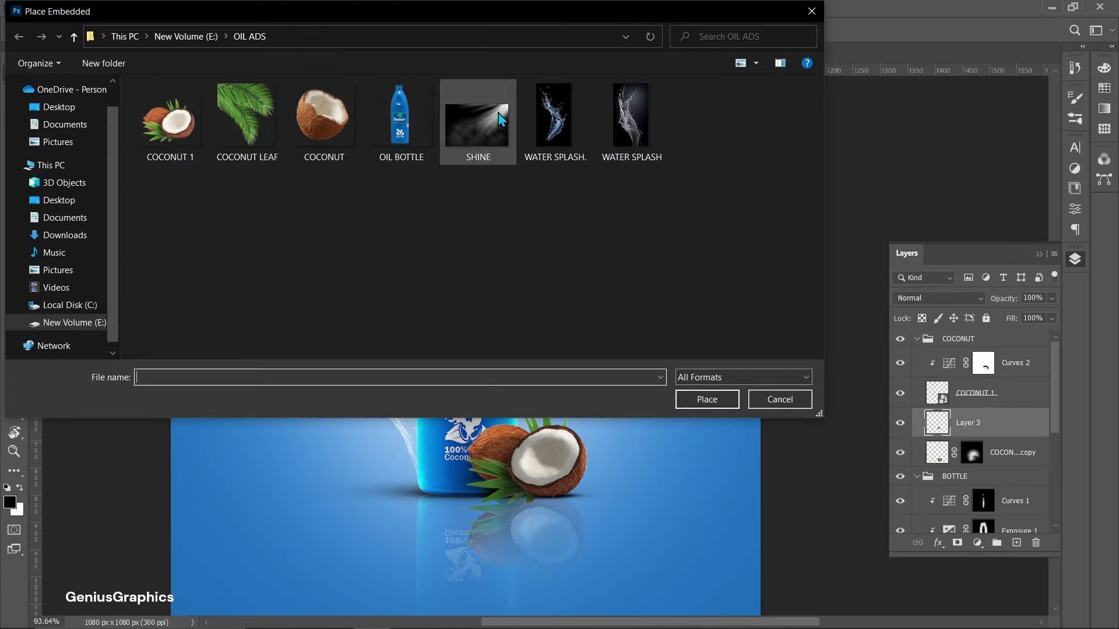
pyautogui.click(559, 113)
pyautogui.click(705, 401)
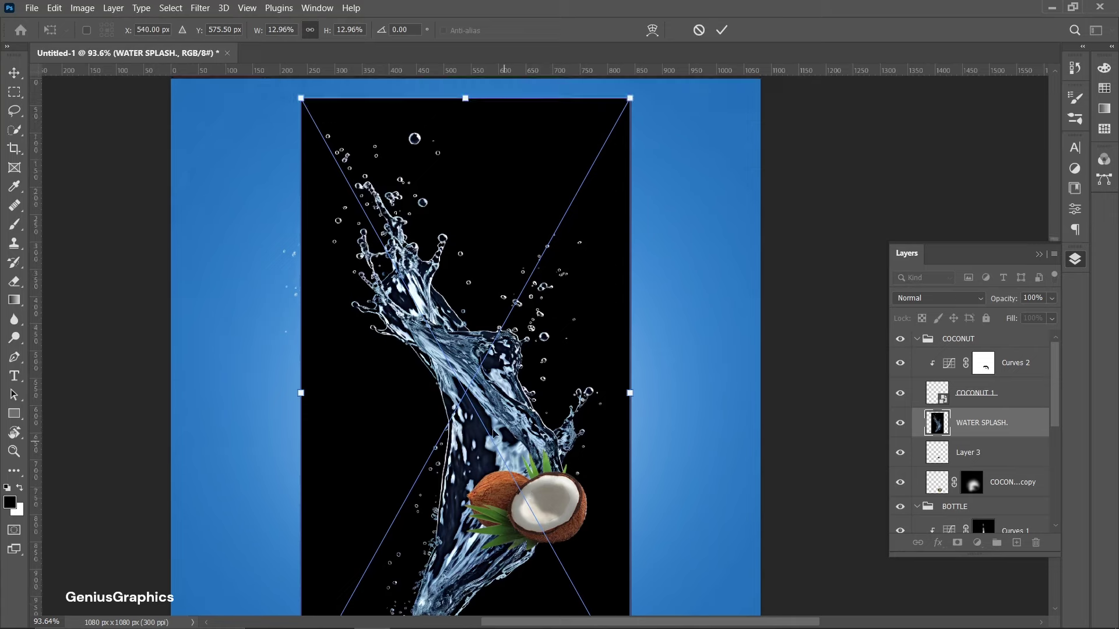
pyautogui.moveTo(300, 99); pyautogui.dragTo(425, 320)
pyautogui.moveTo(587, 437); pyautogui.dragTo(606, 289)
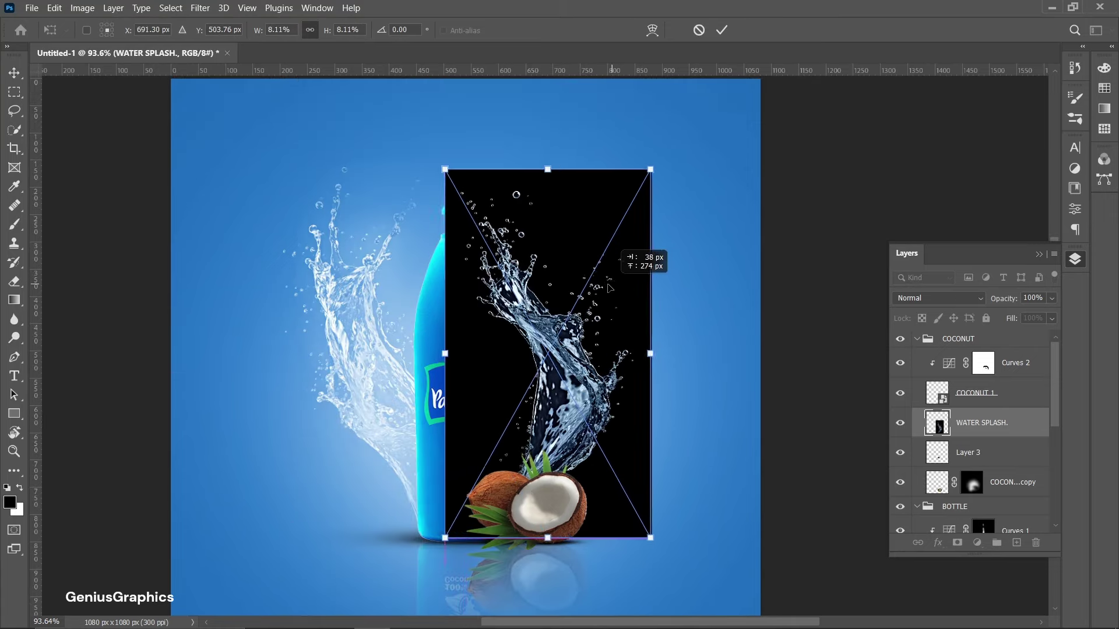
pyautogui.click(939, 298)
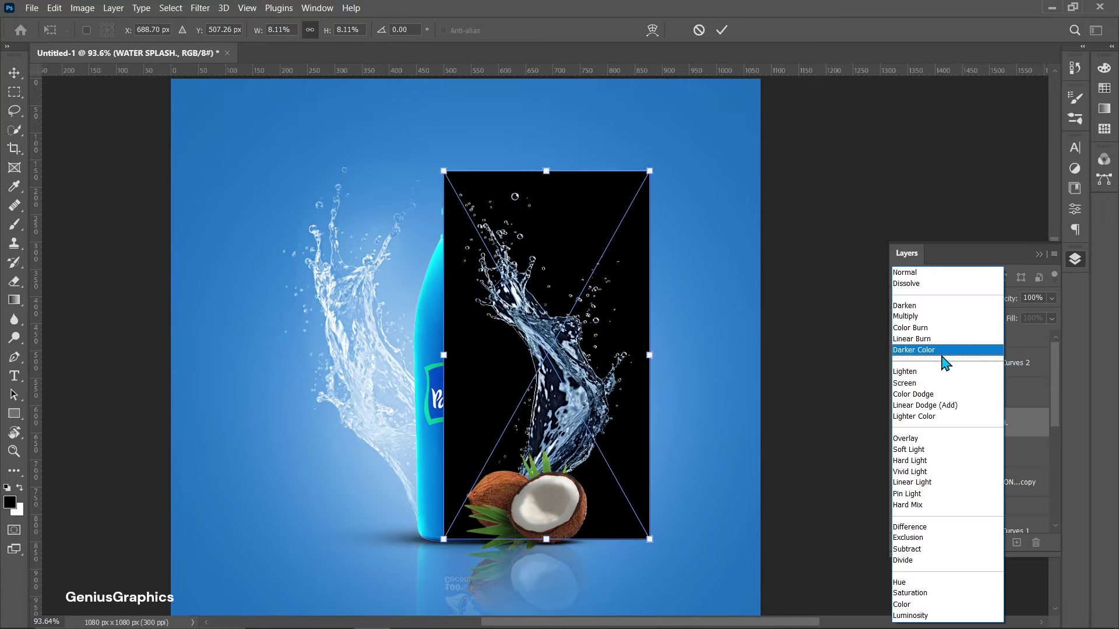
pyautogui.click(923, 384)
pyautogui.press('Return')
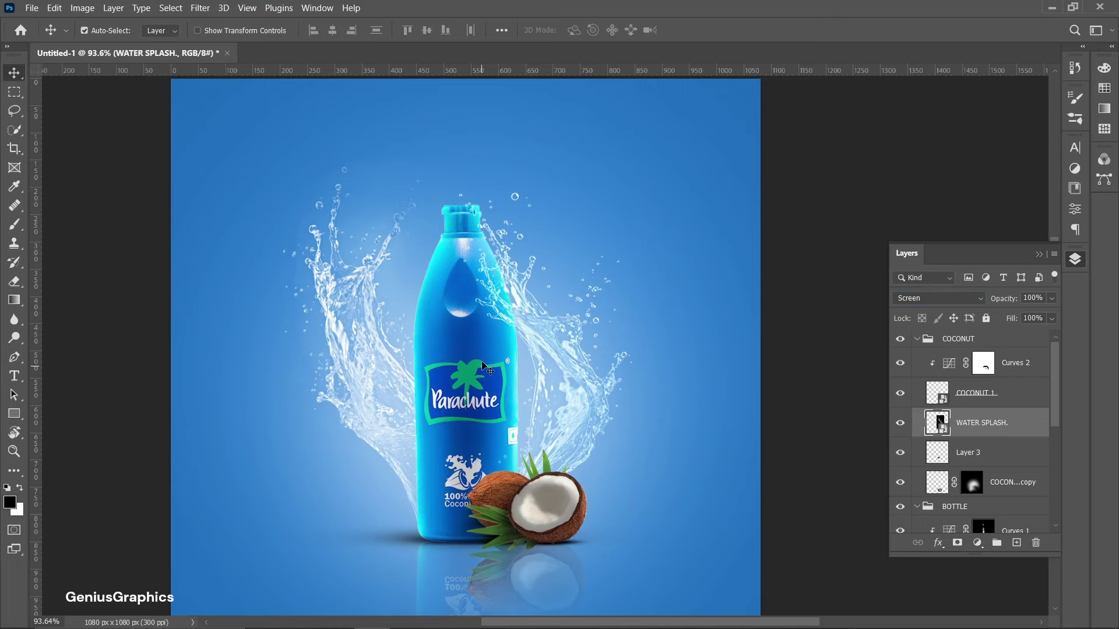
# Reposition the second splash behind the bottle's right side with Free Transform.
pyautogui.scroll(-1, 466, 350)
pyautogui.moveTo(559, 351); pyautogui.dragTo(570, 338)
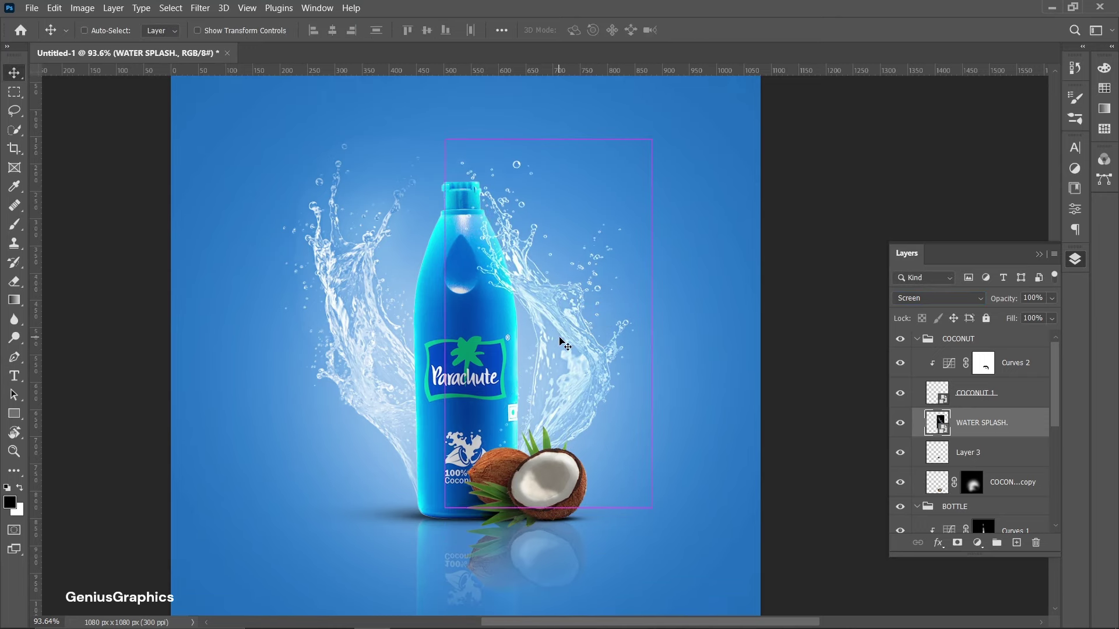
pyautogui.hotkey('ctrl', 't')
pyautogui.moveTo(652, 146); pyautogui.dragTo(657, 128)
pyautogui.moveTo(583, 397); pyautogui.dragTo(577, 401)
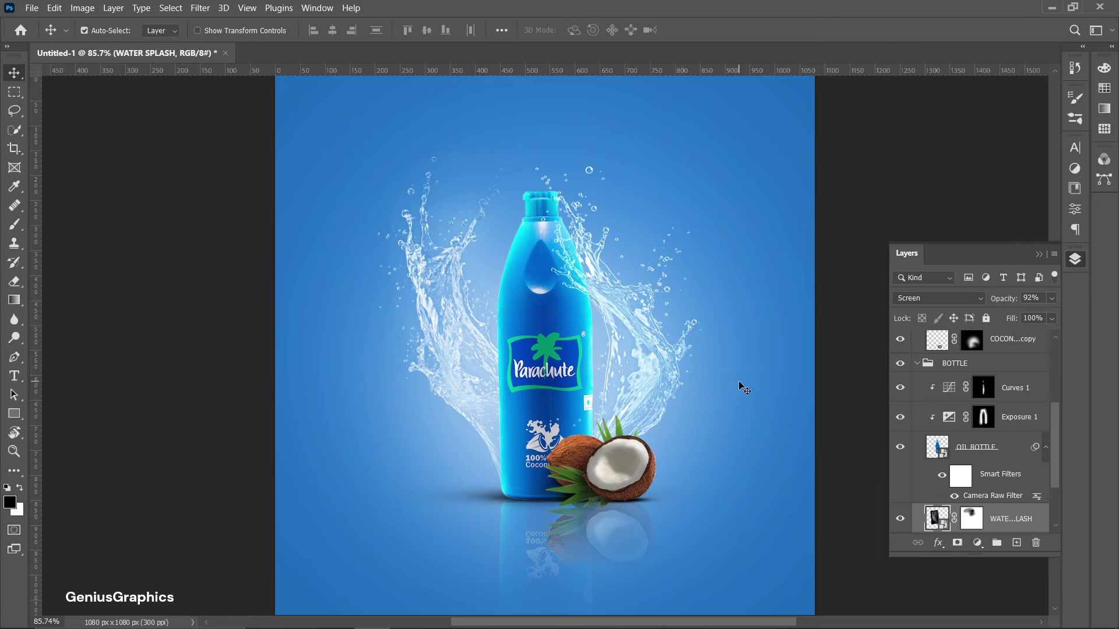
# Collapse the BOTTLE and COCONUT groups and select the COCONUT group.
pyautogui.click(918, 366)
pyautogui.click(918, 343)
pyautogui.click(954, 341)
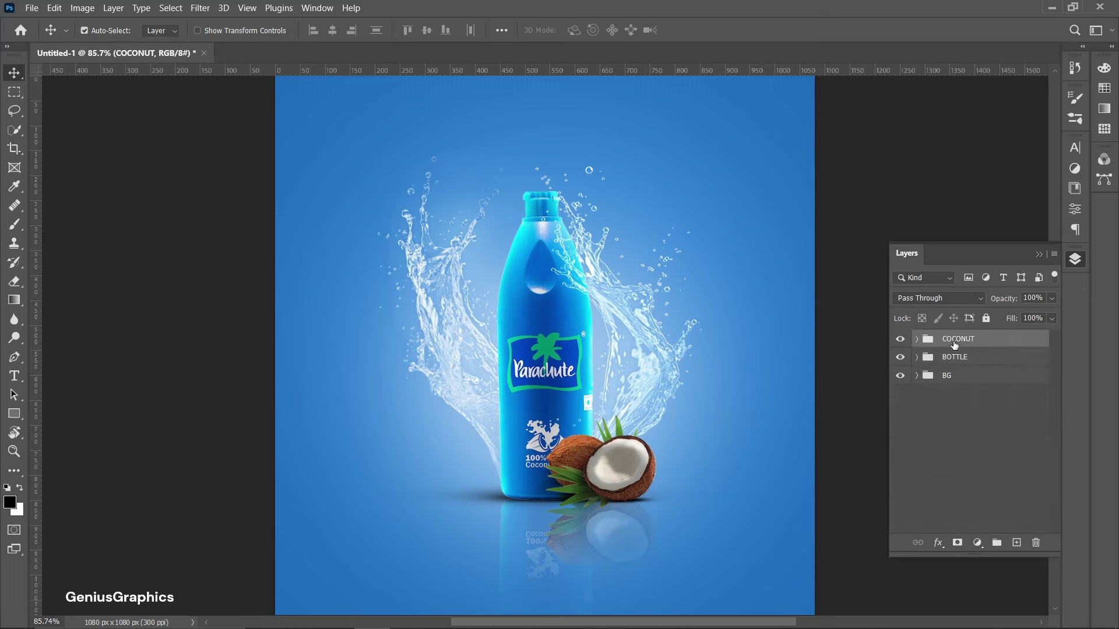
# Place the COCONUT image at about 21% and move it to the lower left.
pyautogui.click(32, 8)
pyautogui.click(76, 267)
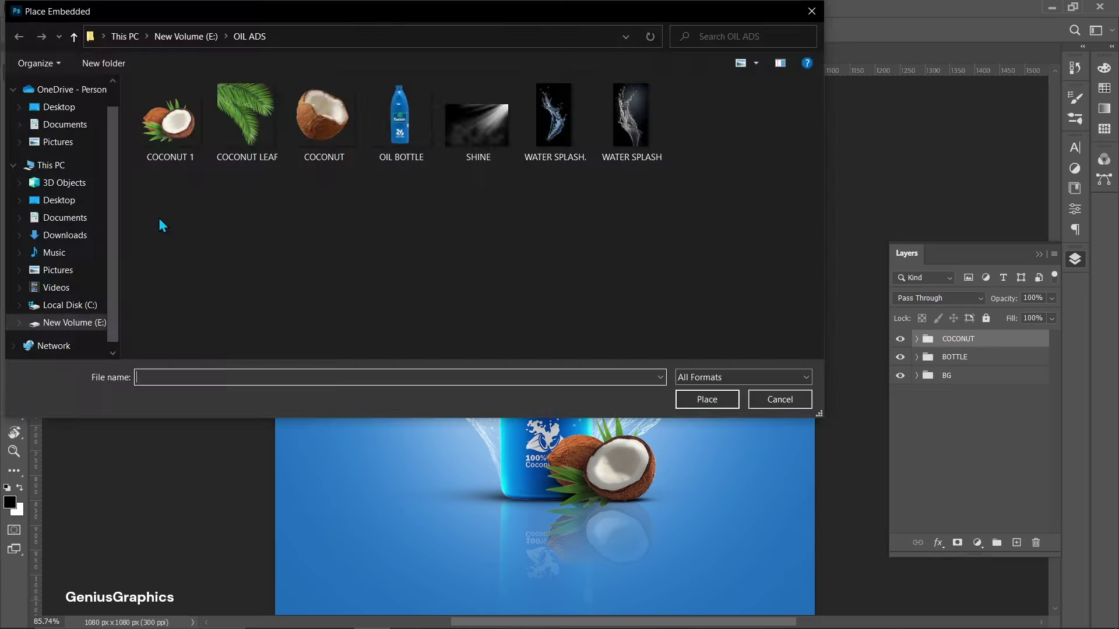
pyautogui.click(316, 129)
pyautogui.click(697, 397)
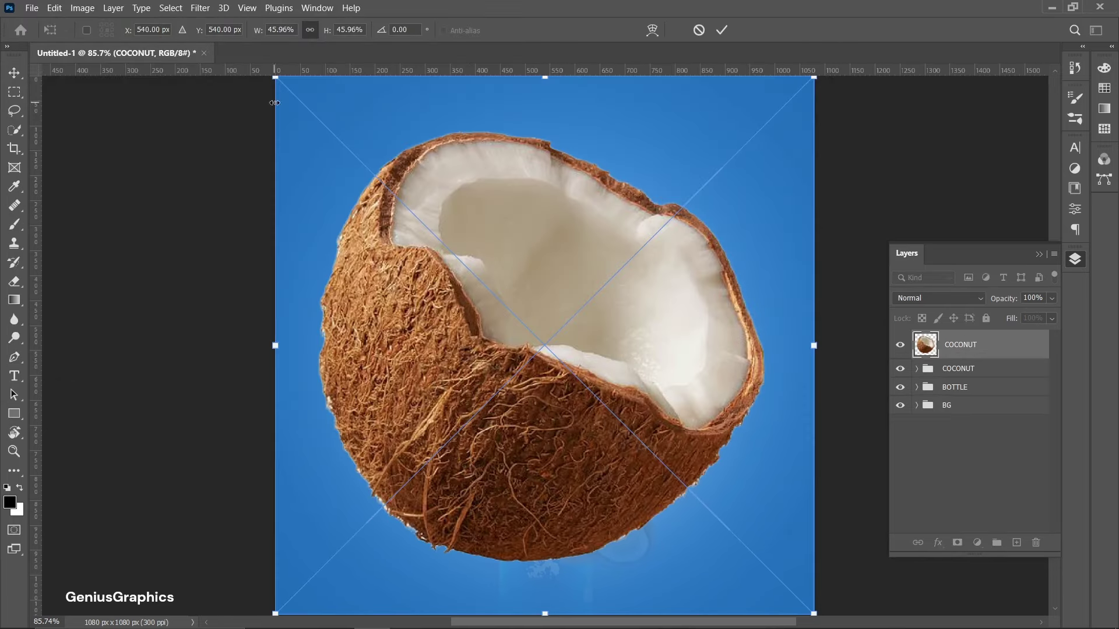
pyautogui.moveTo(277, 82); pyautogui.dragTo(567, 367)
pyautogui.moveTo(700, 487); pyautogui.dragTo(446, 478)
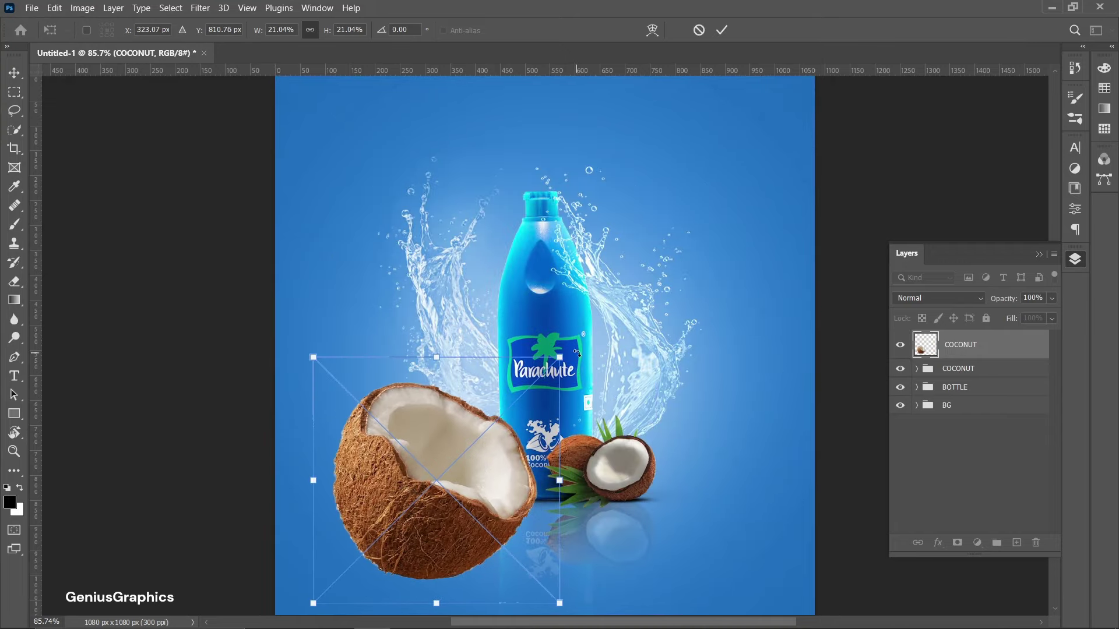
# Flip the coconut horizontally, rotate it about 156 degrees, push it off the left edge at 20%.
pyautogui.rightClick(446, 480)
pyautogui.click(485, 453)
pyautogui.moveTo(570, 612); pyautogui.dragTo(612, 547)
pyautogui.moveTo(482, 482); pyautogui.dragTo(368, 482)
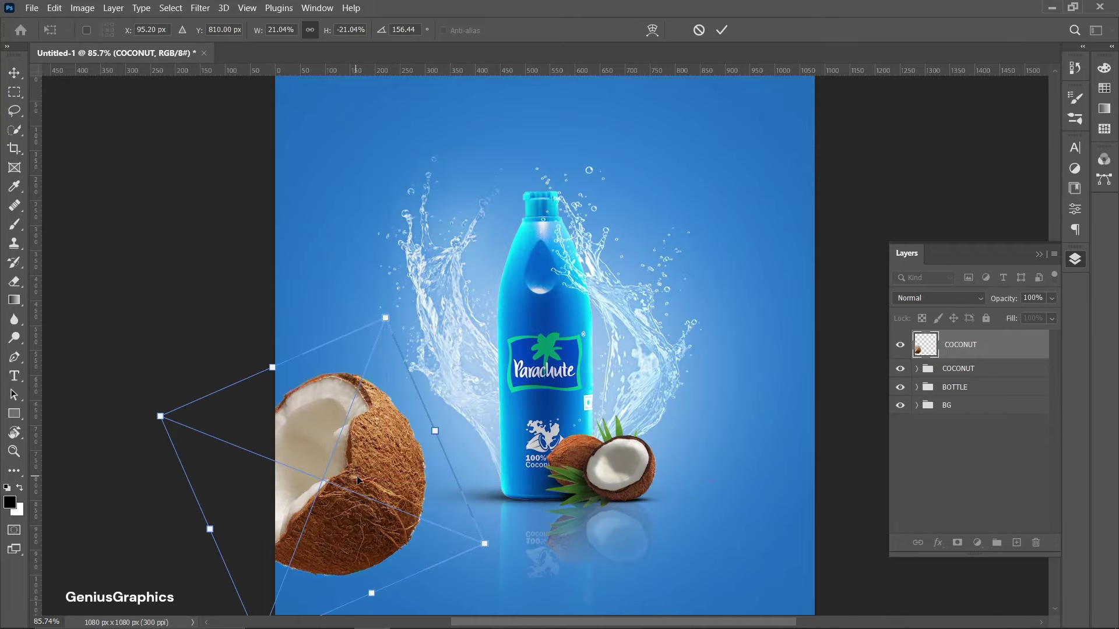
pyautogui.scroll(-3, 369, 482)
pyautogui.scroll(1, 369, 482)
pyautogui.moveTo(297, 394); pyautogui.dragTo(308, 403)
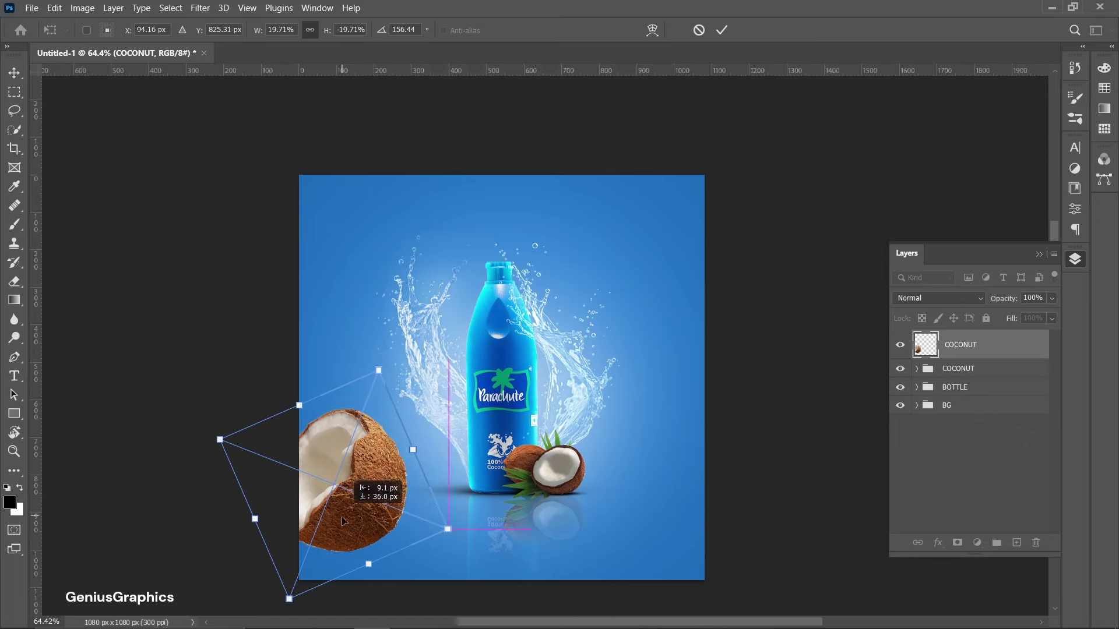
pyautogui.click(18, 79)
# Duplicate the coconut to the right of the bottle, flipped, rotated and scaled smaller.
pyautogui.keyDown('alt'); pyautogui.moveTo(354, 503); pyautogui.dragTo(637, 433); pyautogui.keyUp('alt')
pyautogui.hotkey('ctrl', 't')
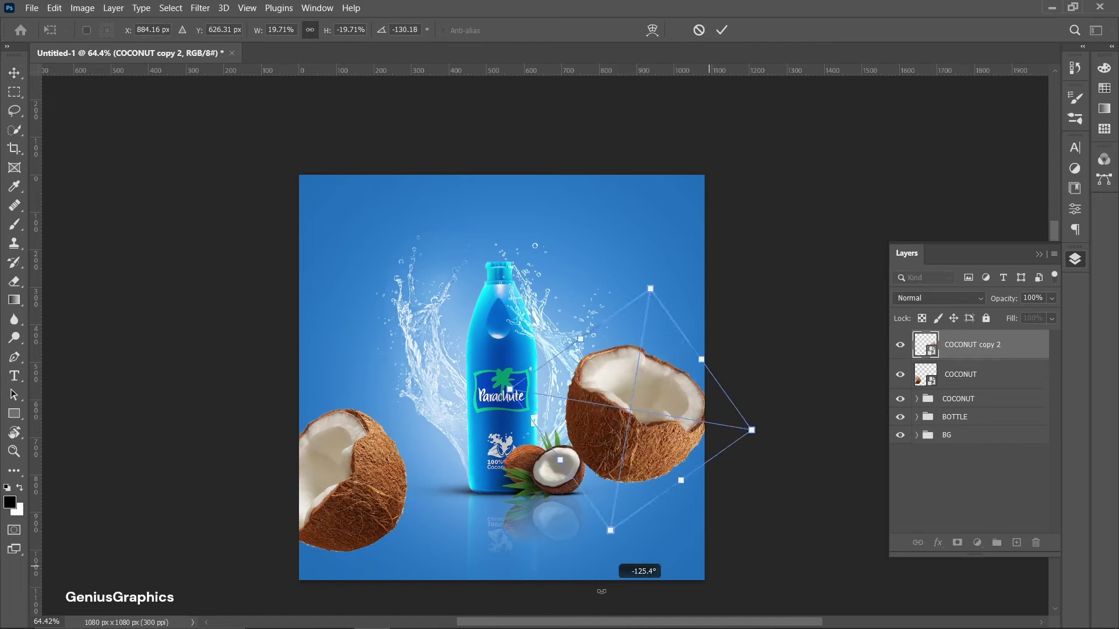
pyautogui.moveTo(717, 524); pyautogui.dragTo(618, 560)
pyautogui.moveTo(704, 508); pyautogui.dragTo(692, 509)
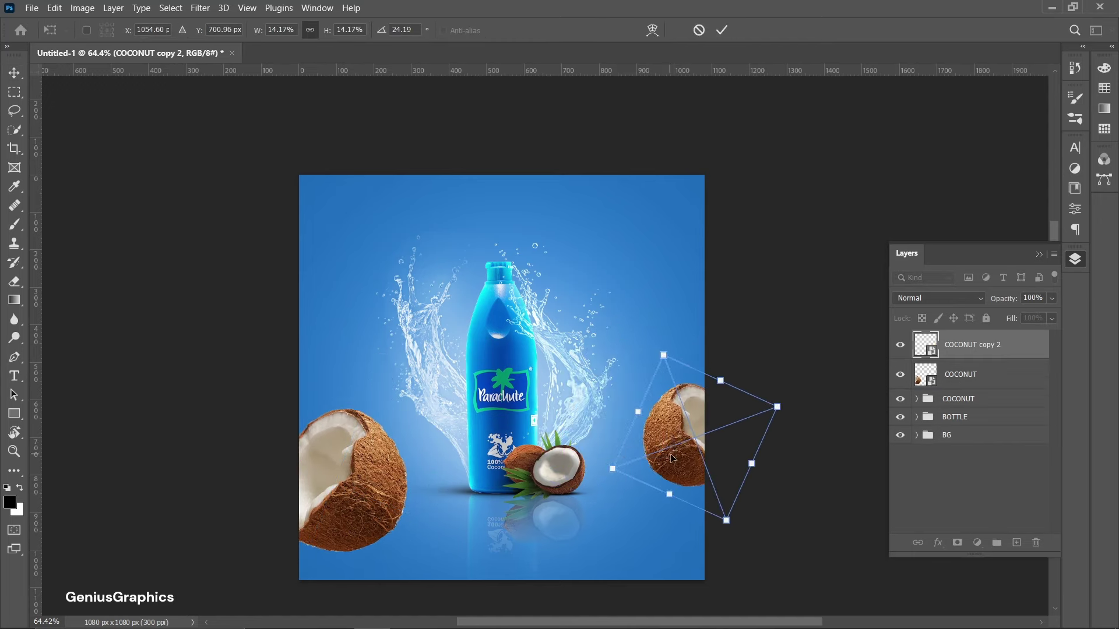
pyautogui.moveTo(672, 456)
pyautogui.mouseDown()
pyautogui.moveTo(637, 445)
pyautogui.moveTo(646, 441)
pyautogui.mouseUp()
pyautogui.moveTo(750, 390); pyautogui.dragTo(740, 388)
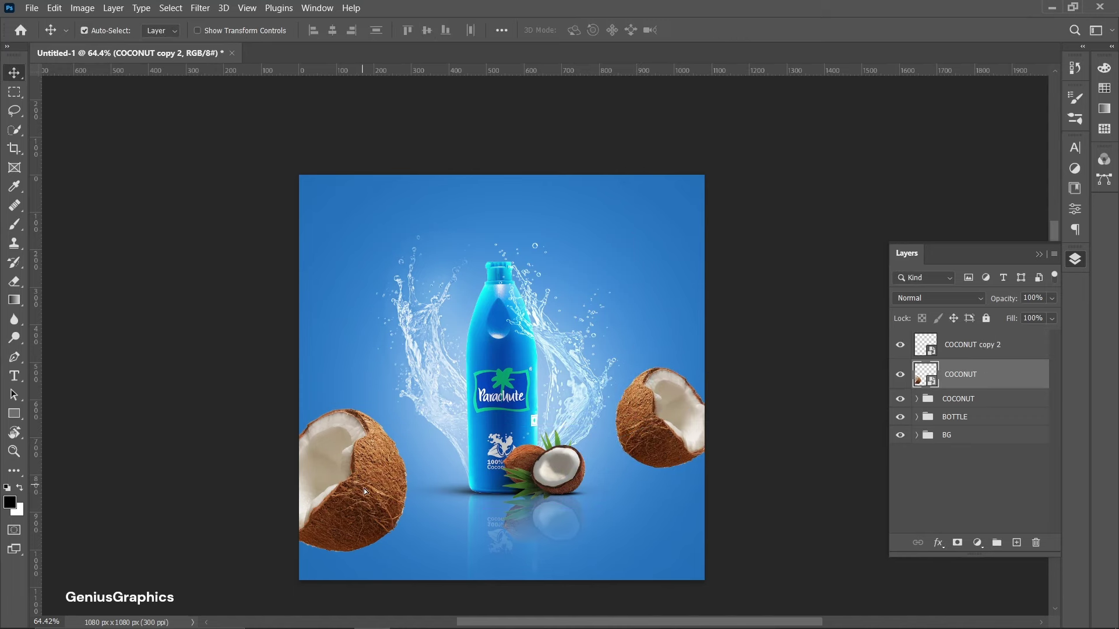
pyautogui.moveTo(650, 436); pyautogui.dragTo(641, 434)
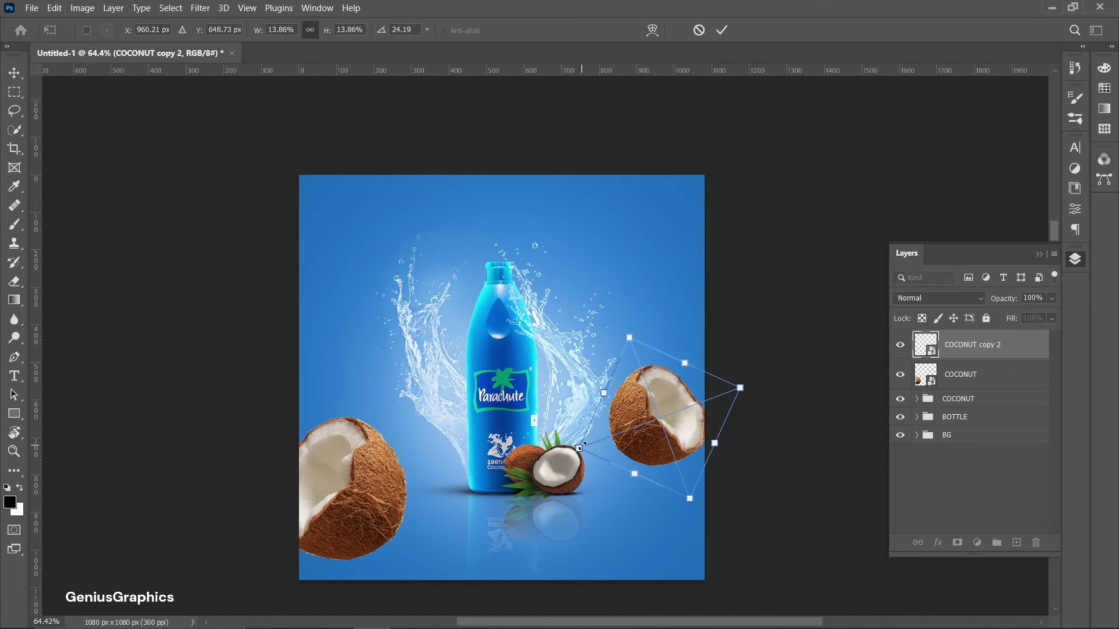
pyautogui.moveTo(629, 337)
pyautogui.mouseDown()
pyautogui.moveTo(637, 355)
pyautogui.moveTo(612, 464)
pyautogui.moveTo(664, 456)
pyautogui.mouseUp()
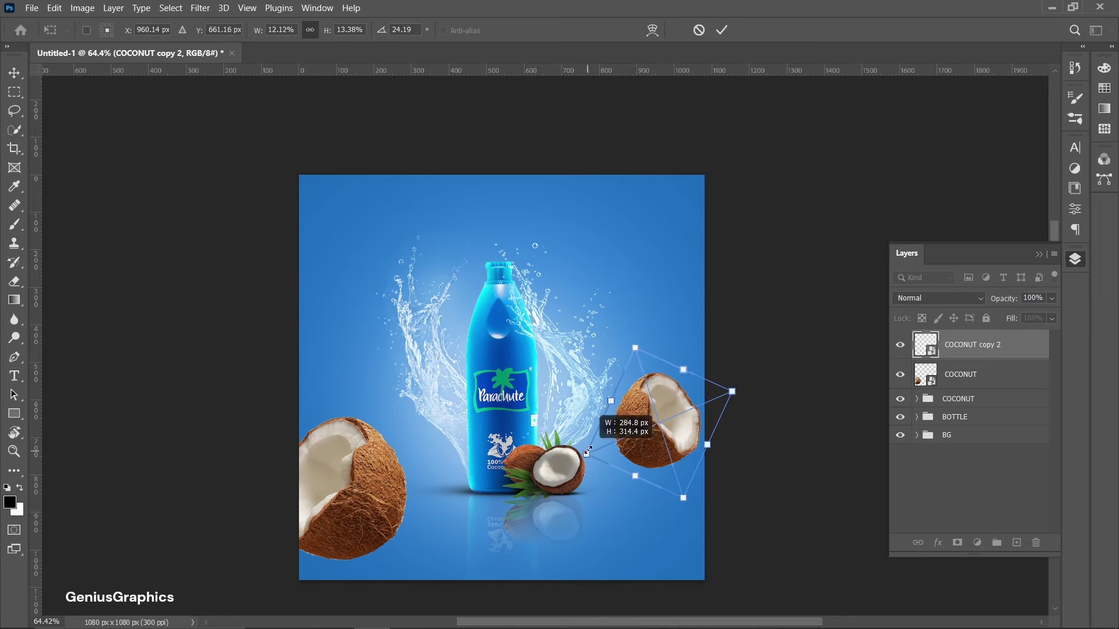
pyautogui.press('Return')
# Add a small vertically flipped, rotated coconut copy above the bottle.
pyautogui.moveTo(652, 431); pyautogui.dragTo(580, 297)
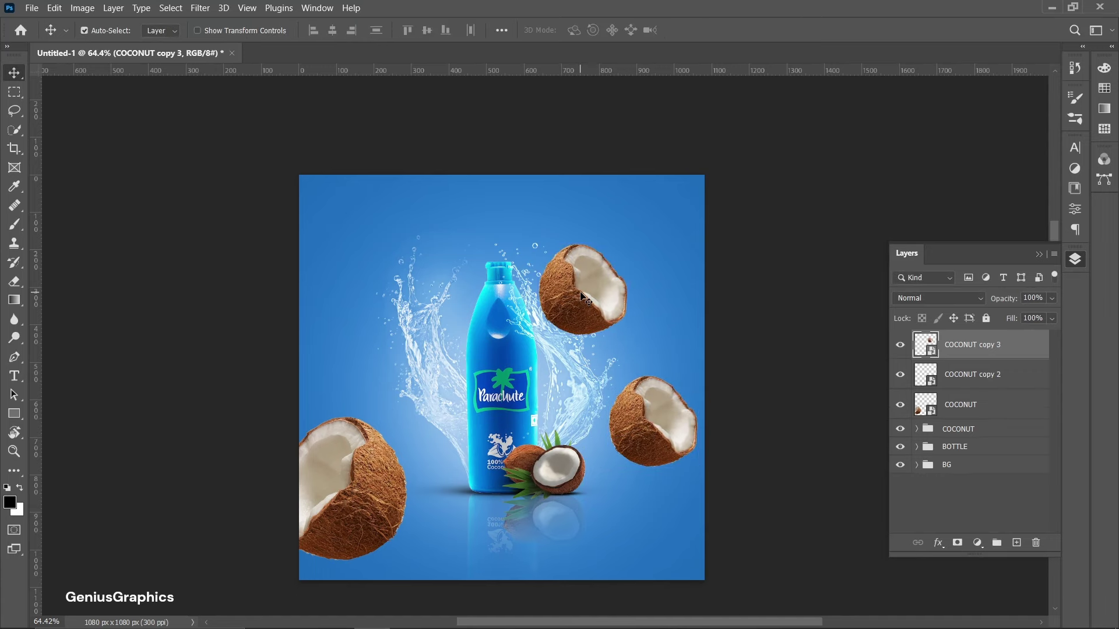
pyautogui.hotkey('ctrl', 't')
pyautogui.rightClick(579, 292)
pyautogui.click(600, 574)
pyautogui.moveTo(658, 311)
pyautogui.mouseDown()
pyautogui.moveTo(653, 370)
pyautogui.moveTo(542, 388)
pyautogui.mouseUp()
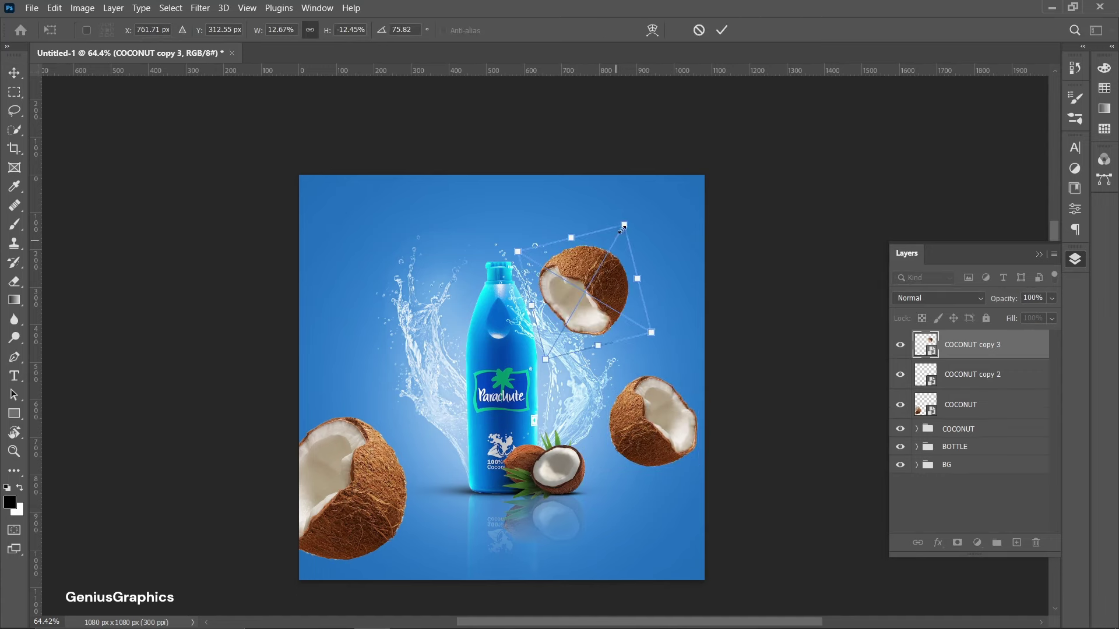
pyautogui.moveTo(630, 242); pyautogui.dragTo(586, 251)
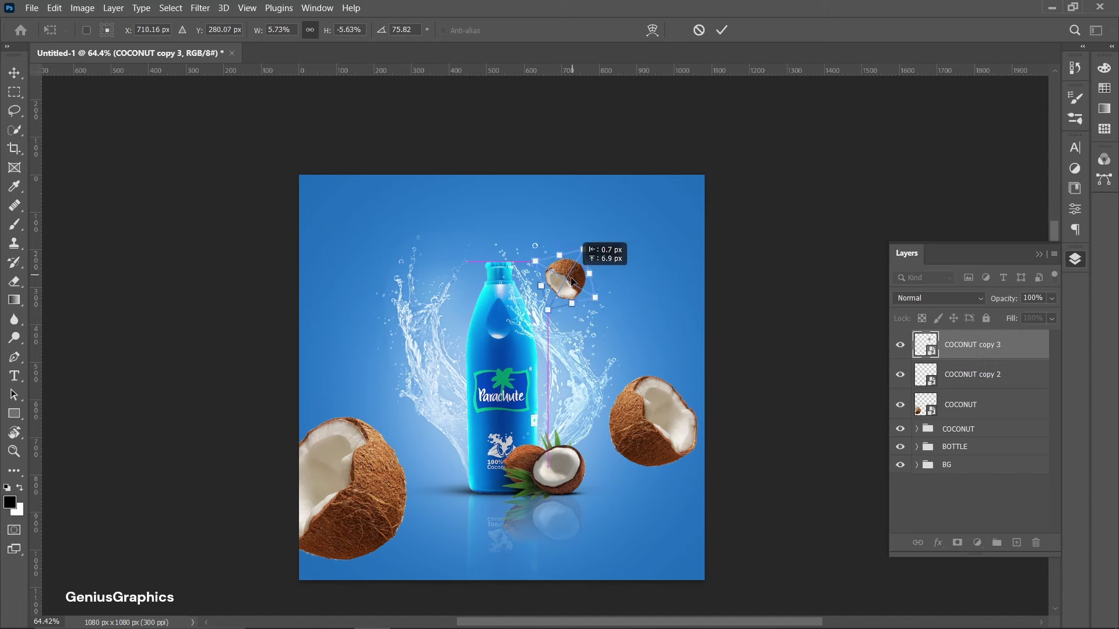
pyautogui.moveTo(586, 252); pyautogui.dragTo(585, 244)
pyautogui.press('Return')
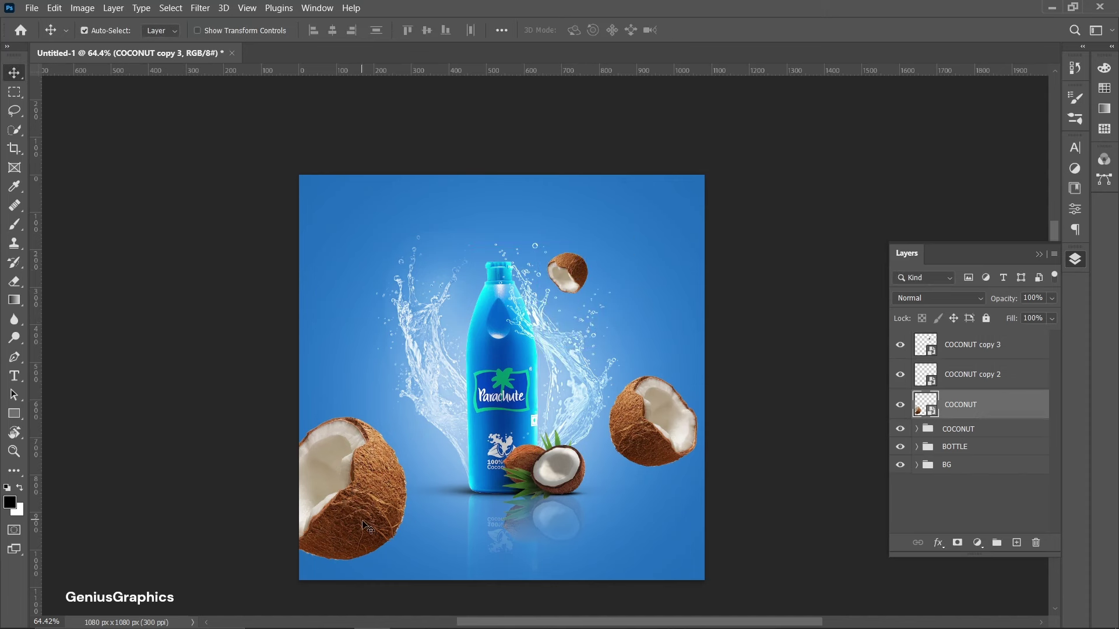
# Nudge the large left coconut right and settle the small coconut near the bottle top.
pyautogui.moveTo(349, 496); pyautogui.dragTo(356, 495)
pyautogui.moveTo(568, 277); pyautogui.dragTo(563, 282)
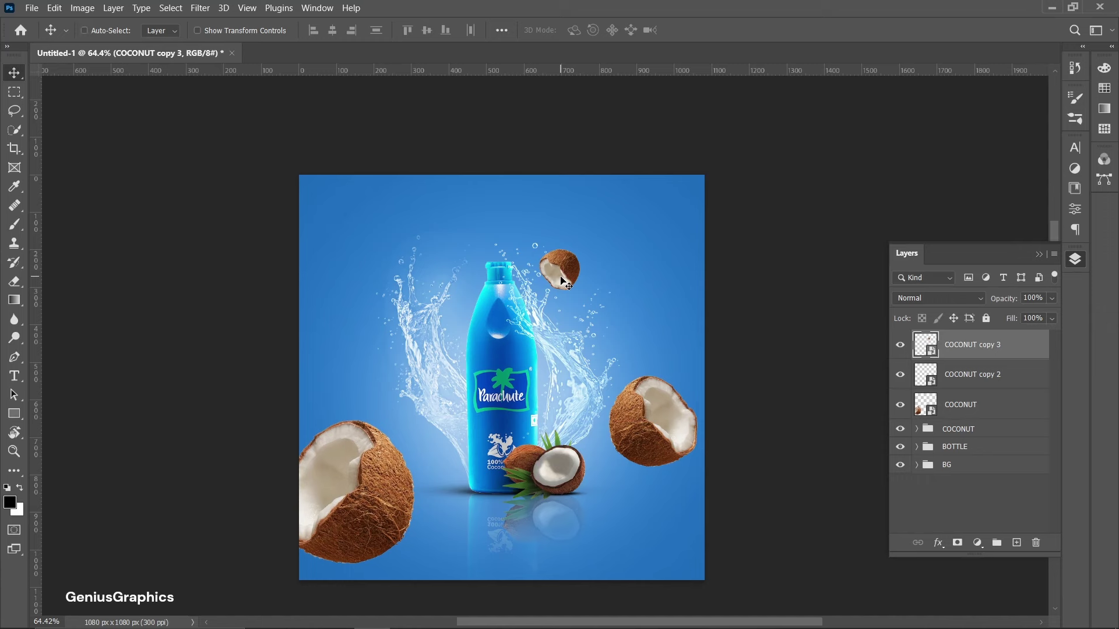
pyautogui.moveTo(563, 283); pyautogui.dragTo(556, 272)
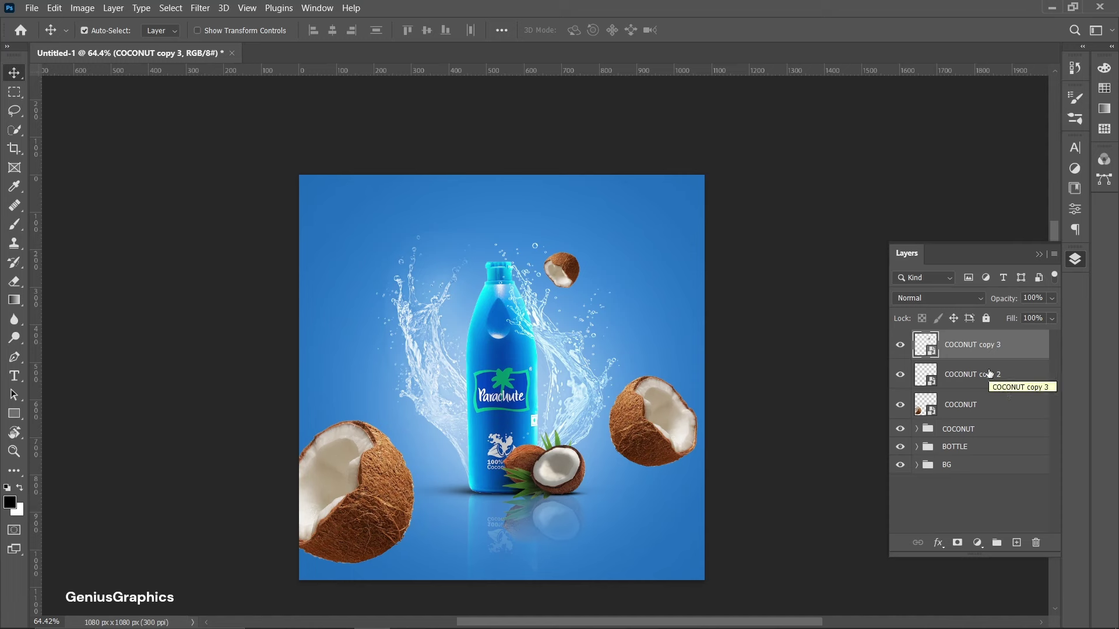
# Convert the three coconut layers into a single smart object.
pyautogui.keyDown('shift'); pyautogui.click(986, 396); pyautogui.keyUp('shift')
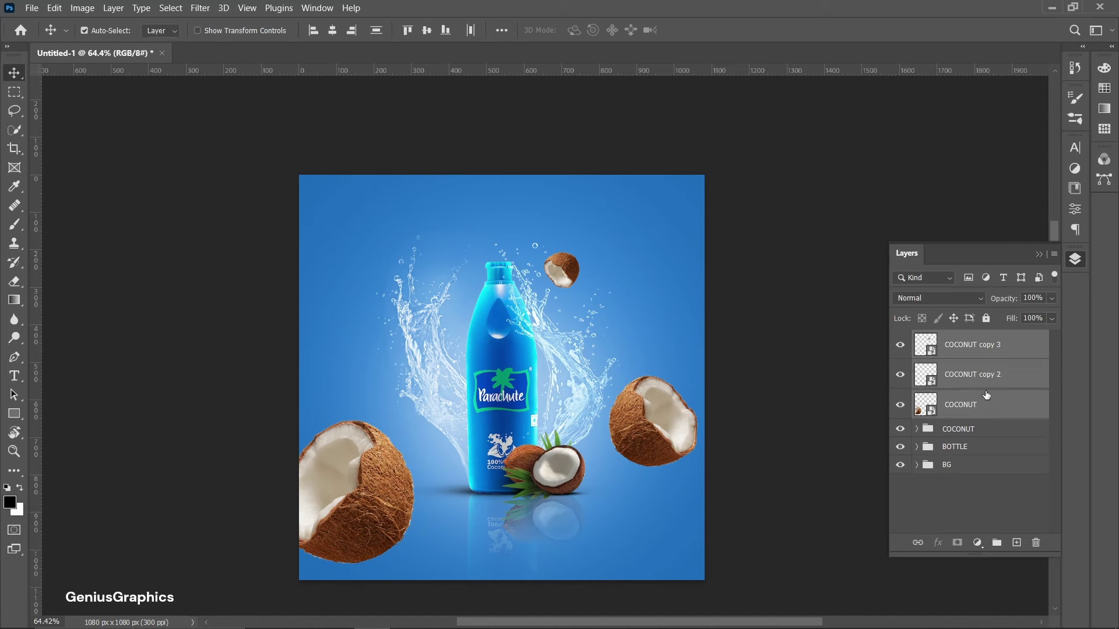
pyautogui.rightClick(1009, 403)
pyautogui.click(910, 169)
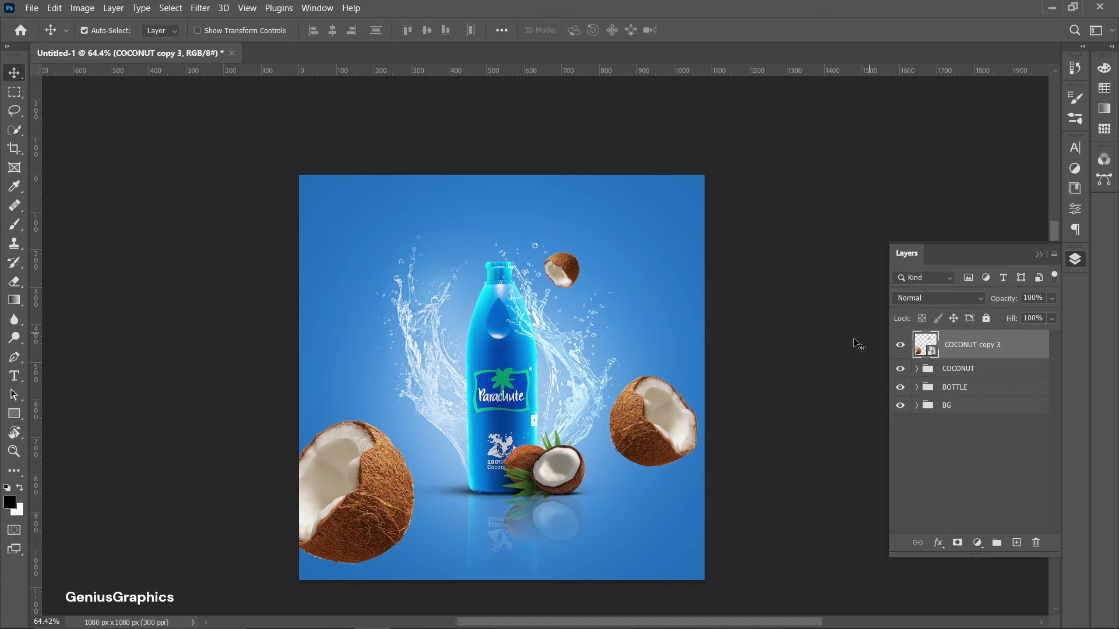
# Apply a Gaussian Blur with a 4.5 px radius to the coconut smart object.
pyautogui.click(200, 8)
pyautogui.moveTo(208, 182)
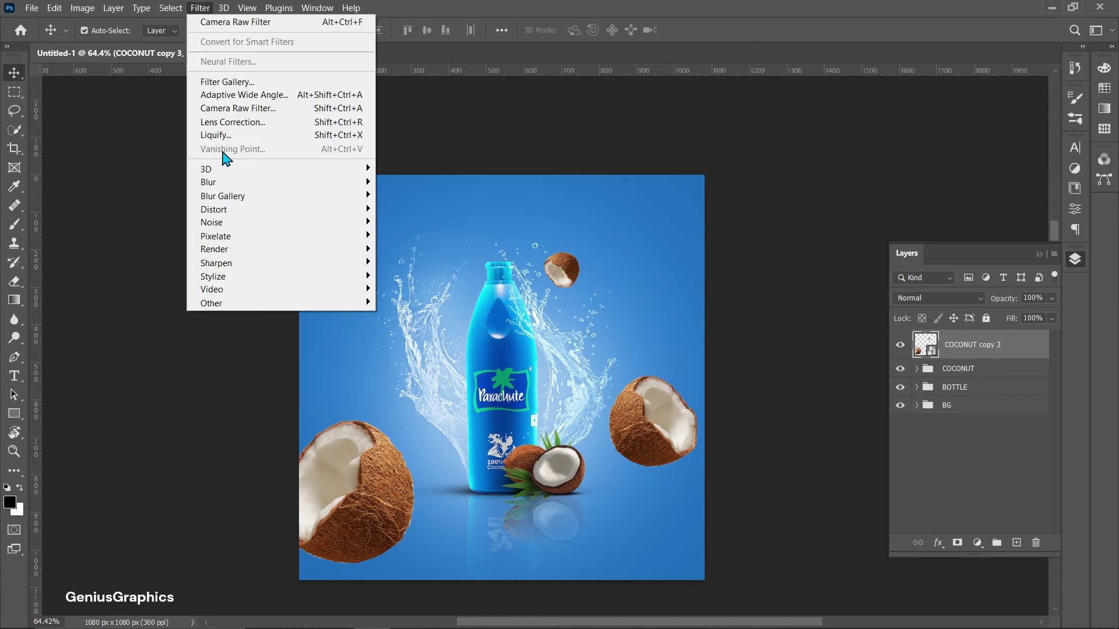
pyautogui.click(408, 236)
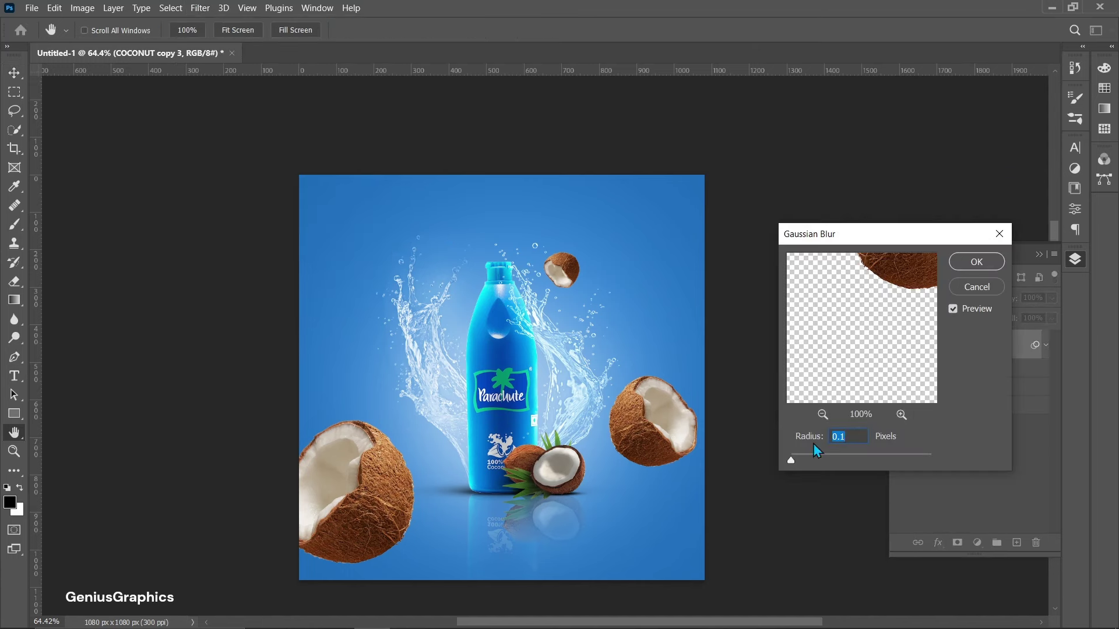
pyautogui.moveTo(817, 457); pyautogui.dragTo(826, 462)
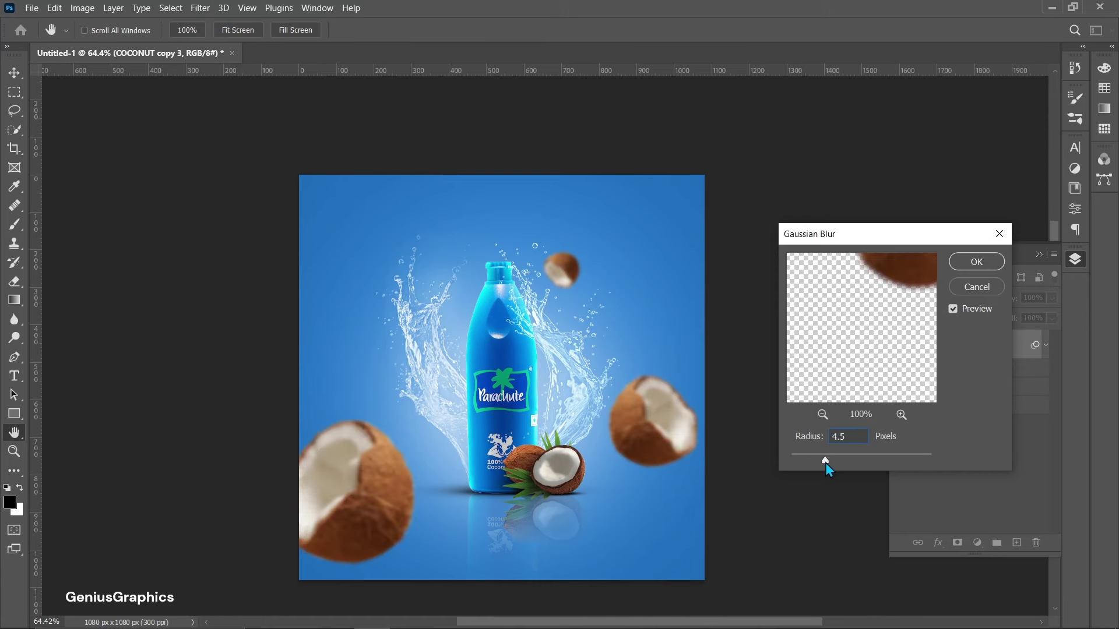
pyautogui.click(979, 262)
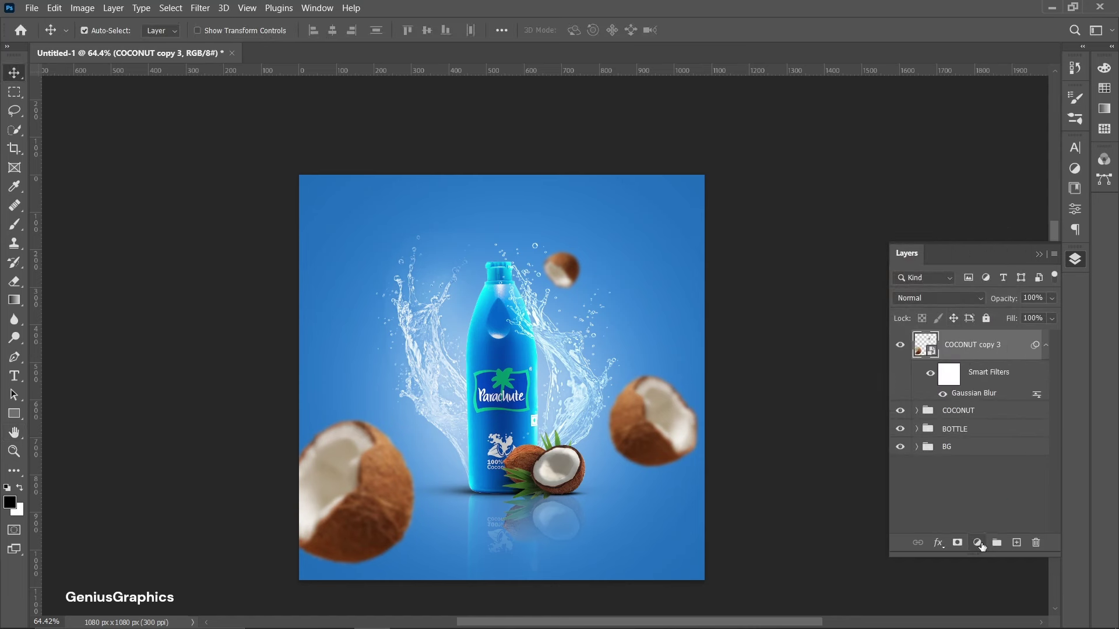
pyautogui.click(978, 543)
# Add a Curves 3 layer clipped to the coconuts, lowering the white point to output 205.
pyautogui.click(990, 371)
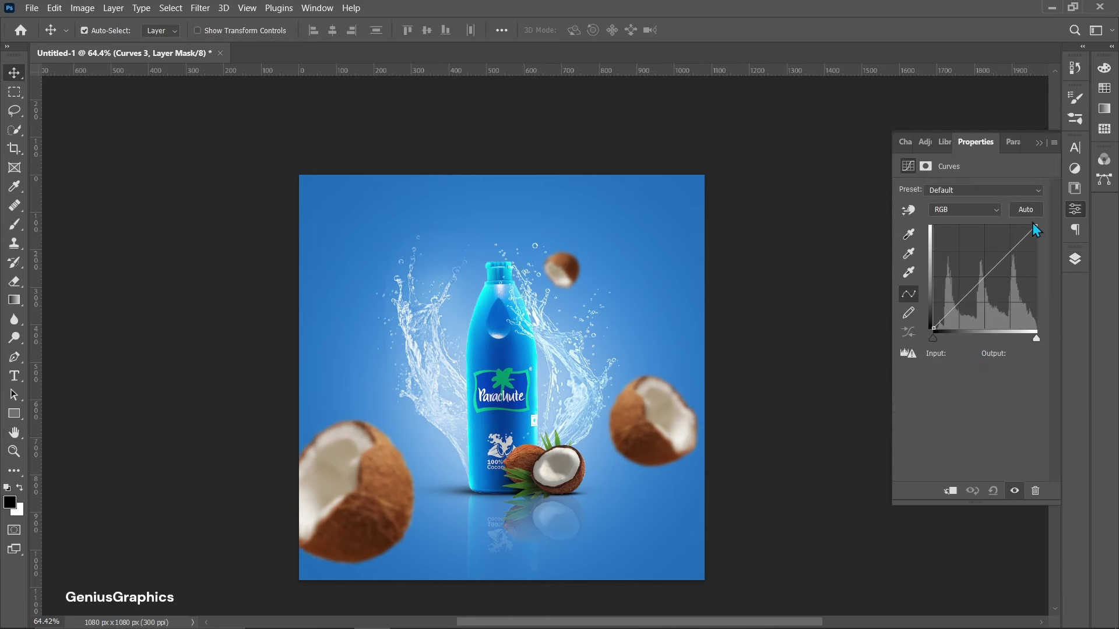
pyautogui.moveTo(1035, 226); pyautogui.dragTo(1035, 257)
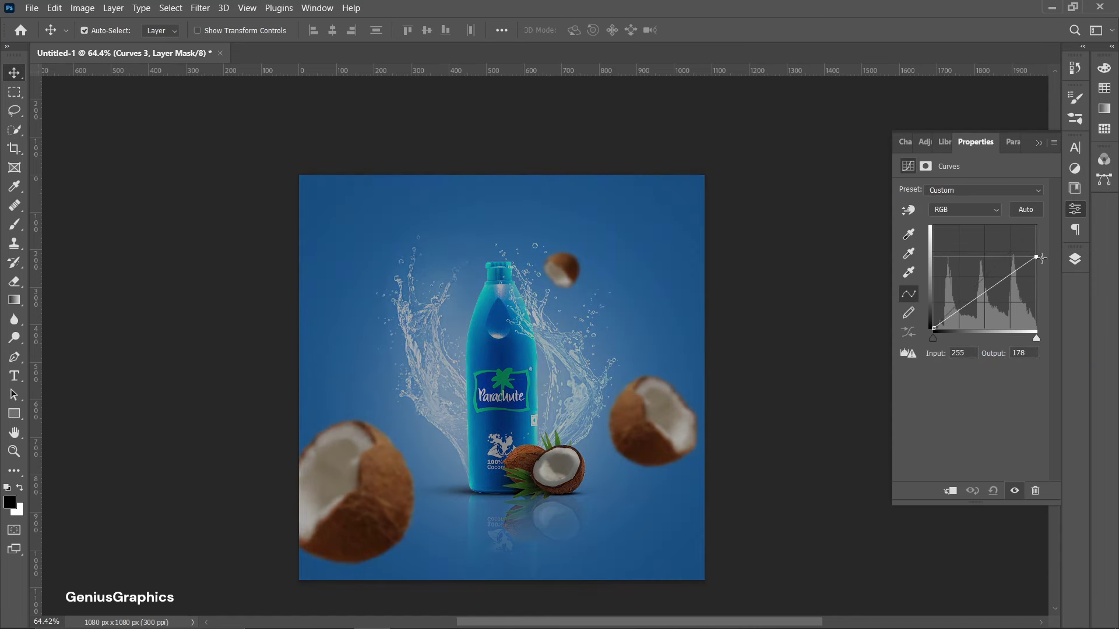
pyautogui.click(953, 492)
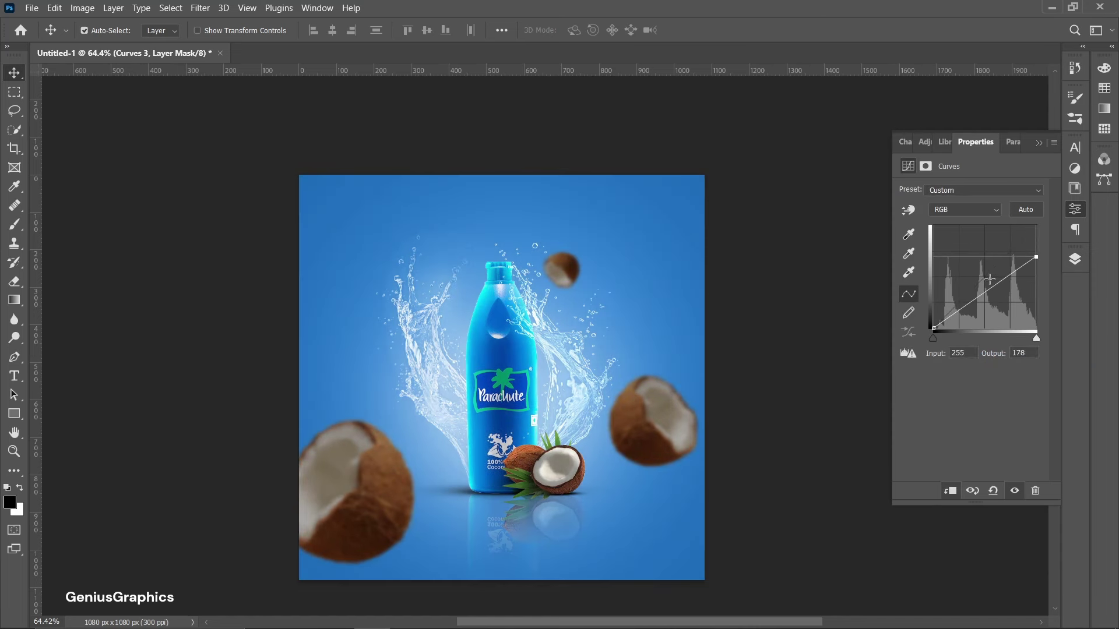
pyautogui.moveTo(1036, 260); pyautogui.dragTo(1035, 248)
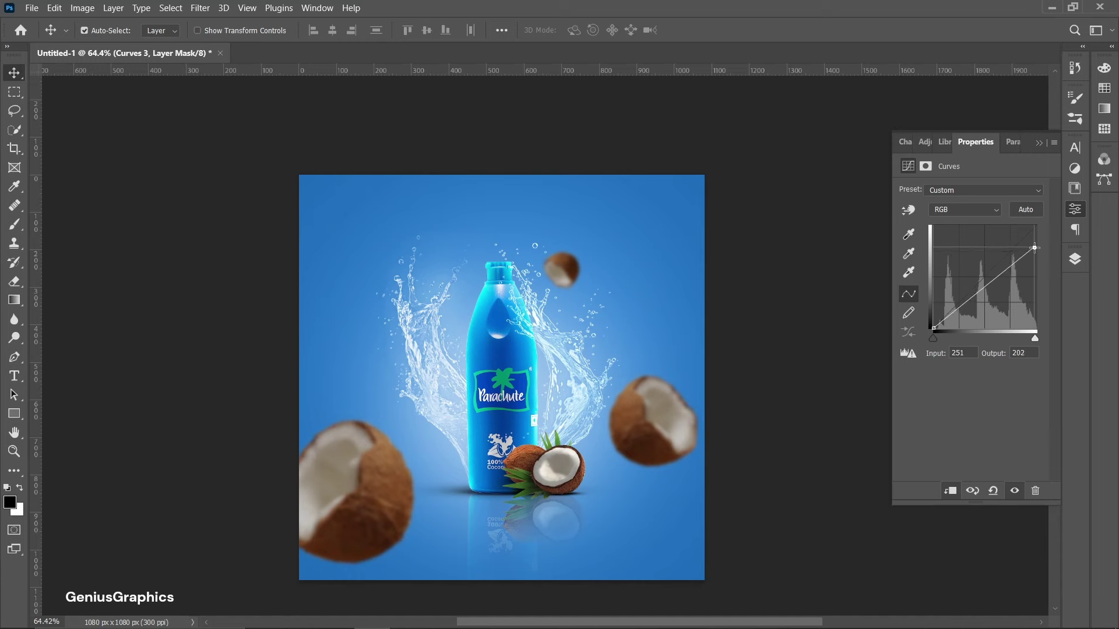
pyautogui.click(1075, 259)
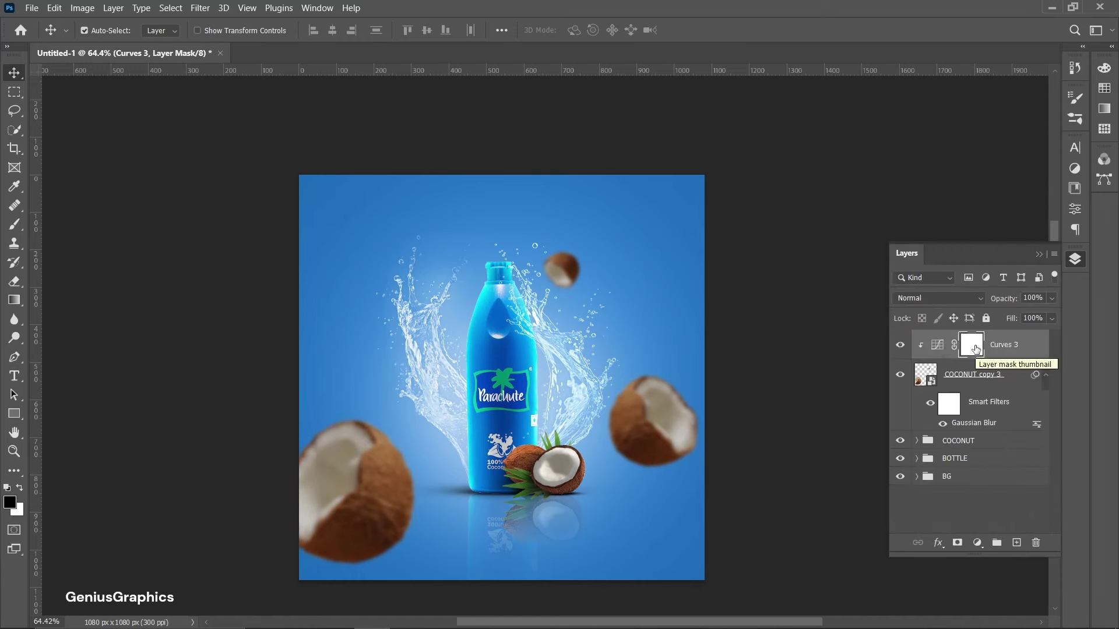
# Set the Brush to 100% opacity and 250 px with an upright round tip.
pyautogui.click(15, 226)
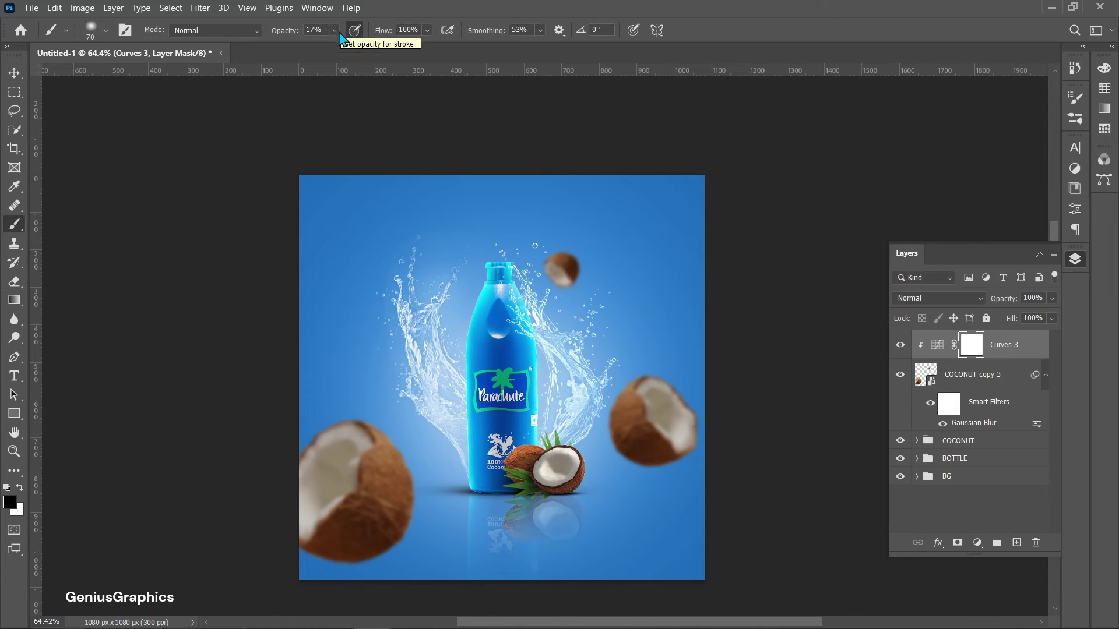
pyautogui.moveTo(334, 30)
pyautogui.mouseDown()
pyautogui.moveTo(338, 51)
pyautogui.moveTo(374, 51)
pyautogui.mouseUp()
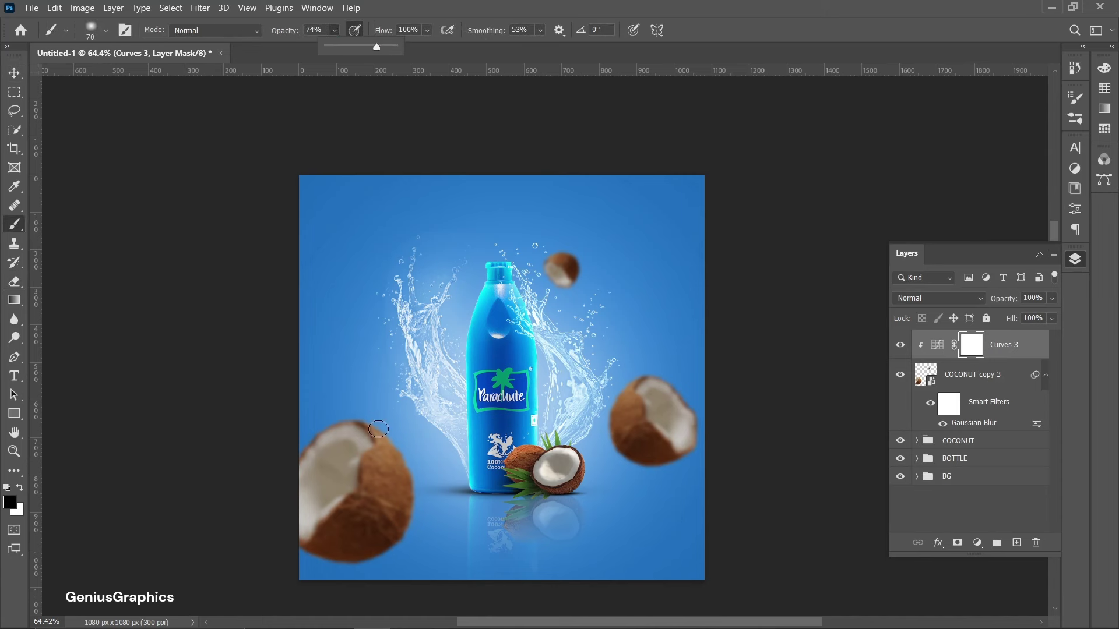
pyautogui.click(343, 422)
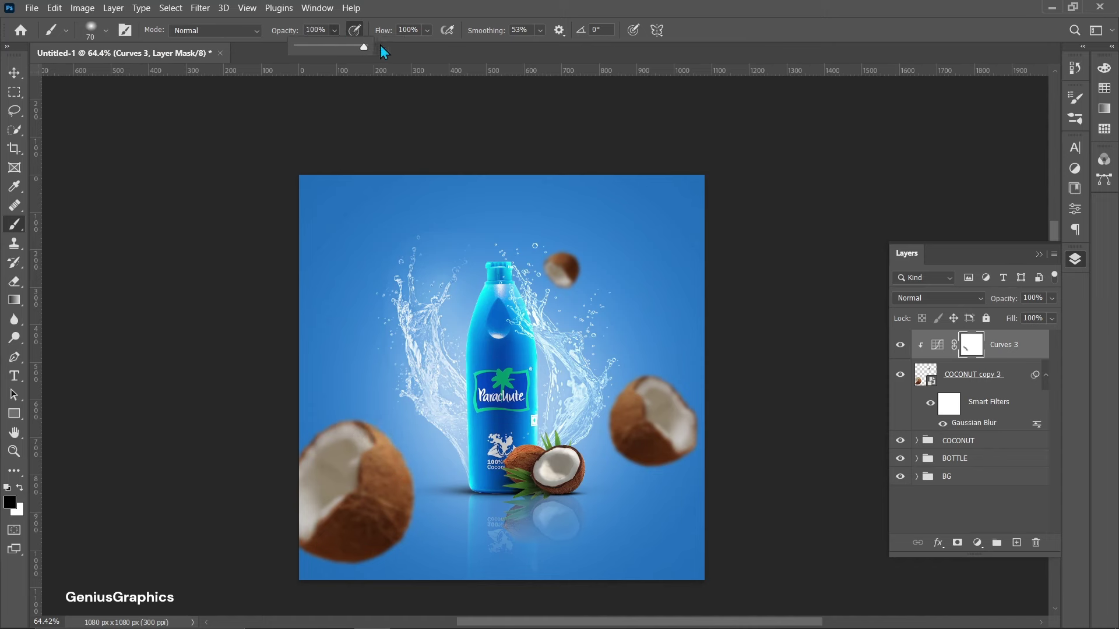
pyautogui.click(435, 355)
pyautogui.press(']')
pyautogui.press(']')
pyautogui.press(']')
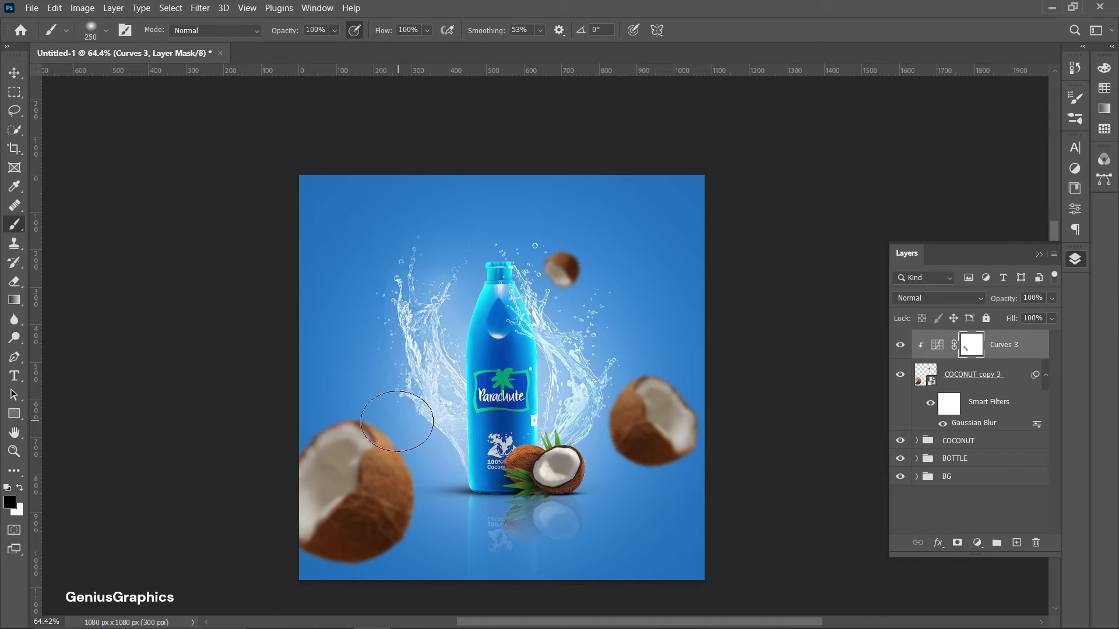
pyautogui.click(105, 30)
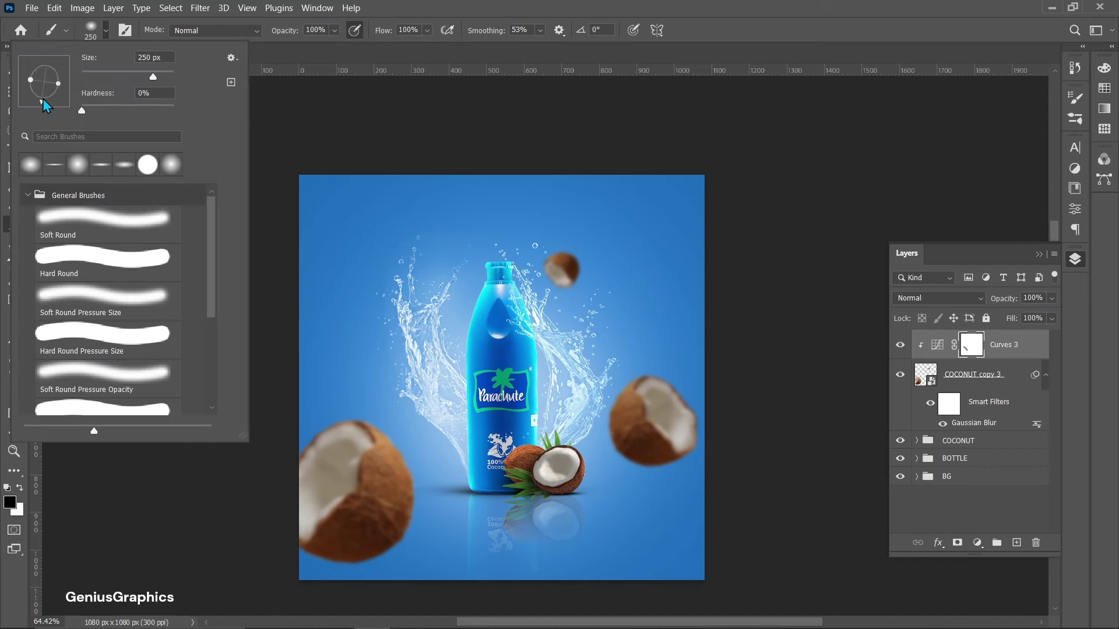
pyautogui.moveTo(45, 104); pyautogui.dragTo(36, 106)
pyautogui.click(105, 30)
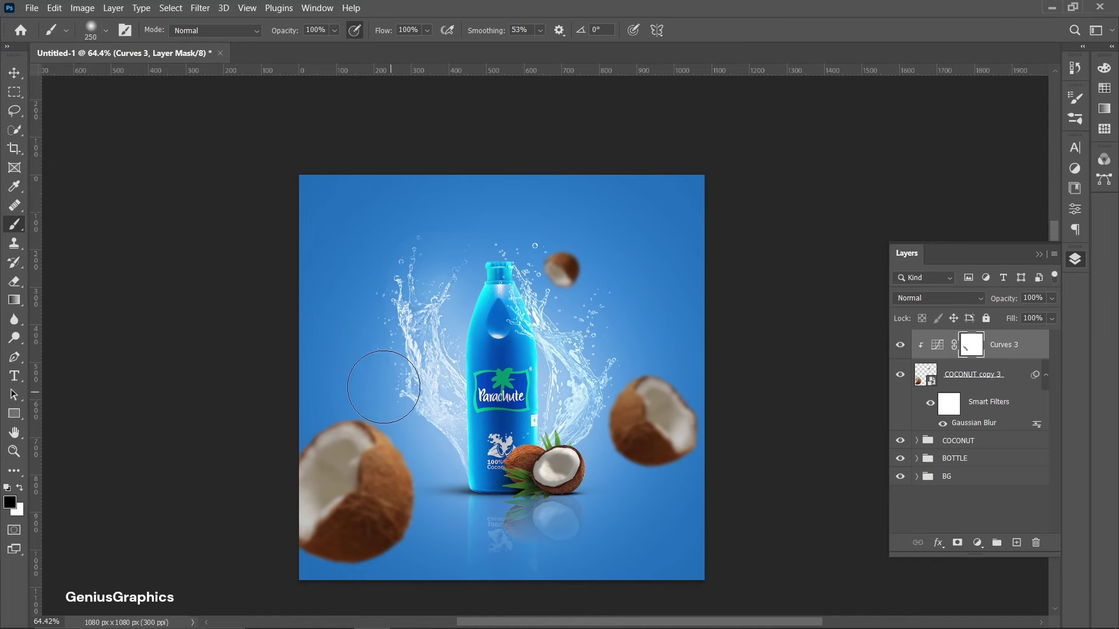
# Paint black on the Curves 3 mask by the lower-left splash and, at 80 px, near the right coconut.
pyautogui.moveTo(383, 387); pyautogui.dragTo(466, 513)
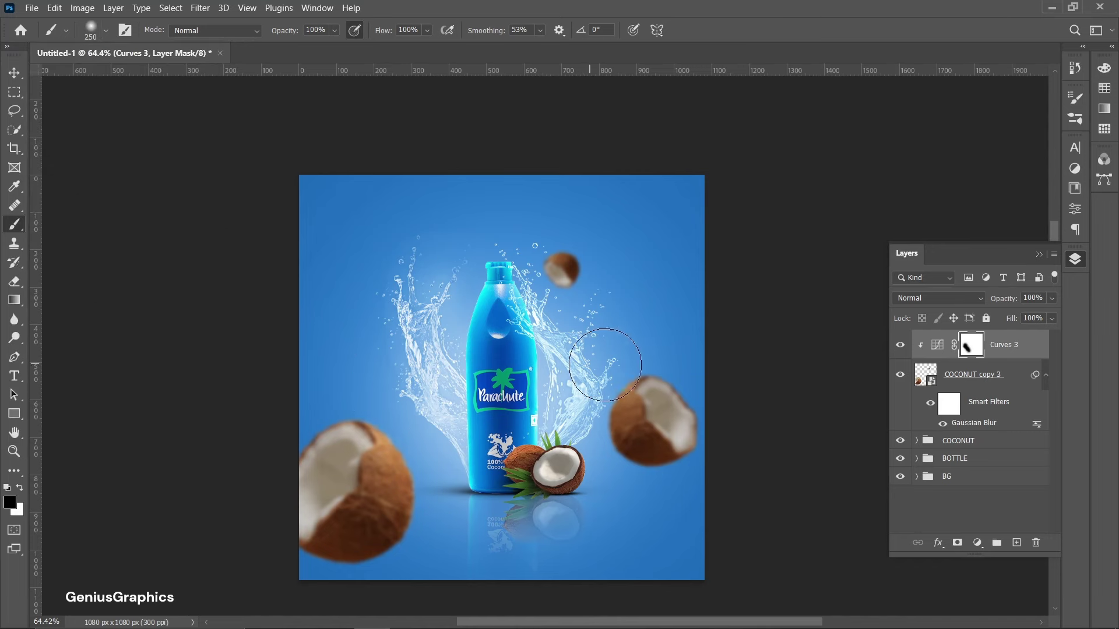
pyautogui.press('[')
pyautogui.press('[')
pyautogui.press('[')
pyautogui.moveTo(589, 420); pyautogui.dragTo(618, 386)
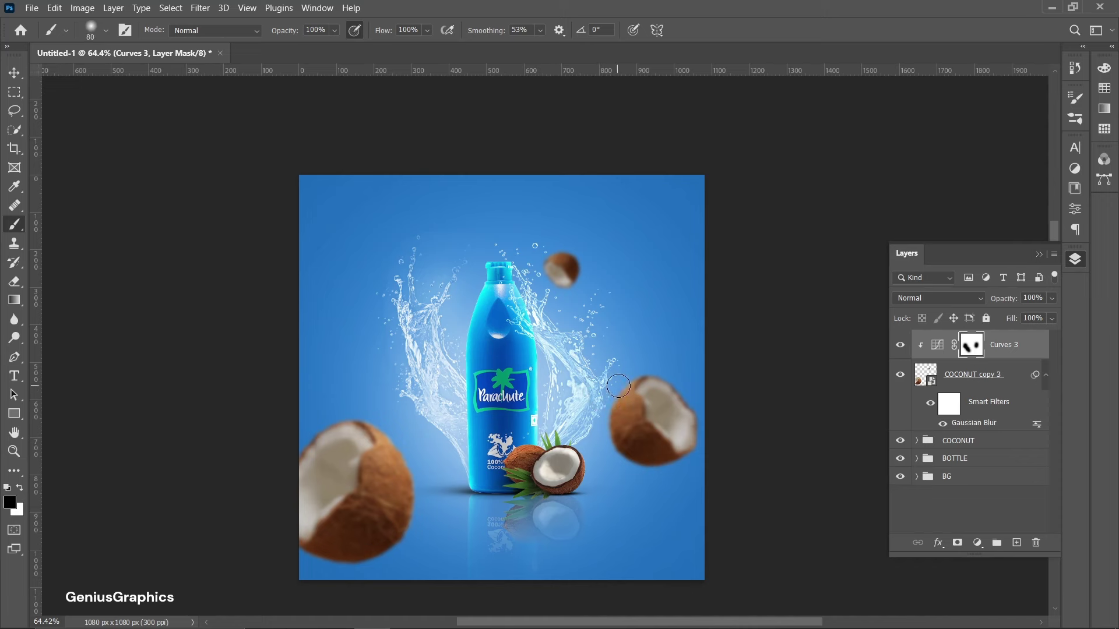
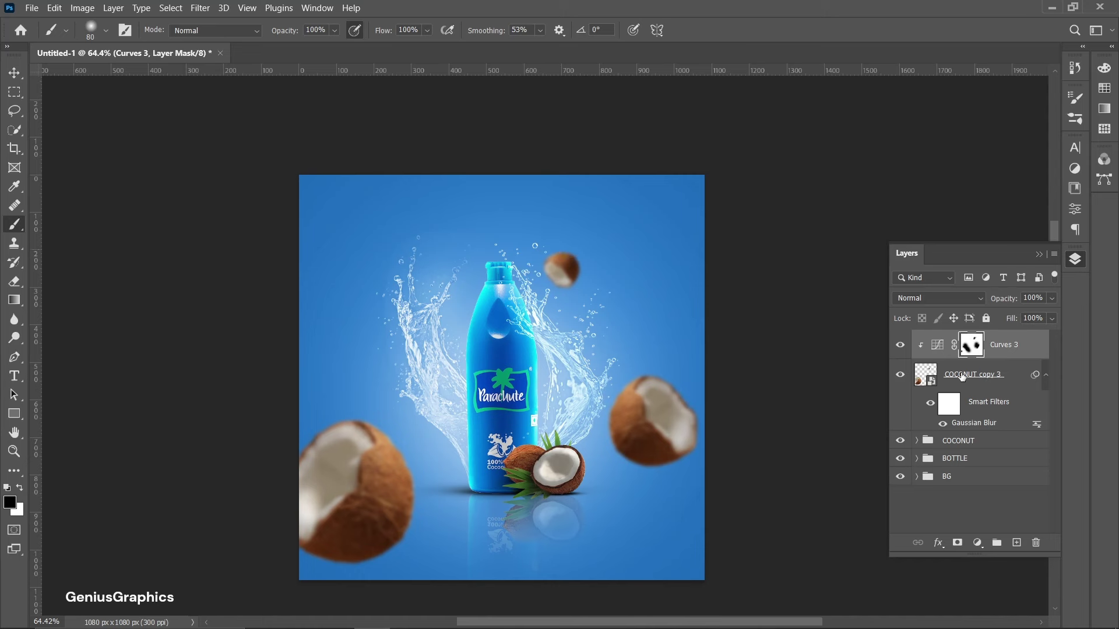
# Pull the Curves 3 highlight point and midpoint down to darken the blurred coconuts.
pyautogui.doubleClick(937, 345)
pyautogui.moveTo(1035, 226); pyautogui.dragTo(1035, 263)
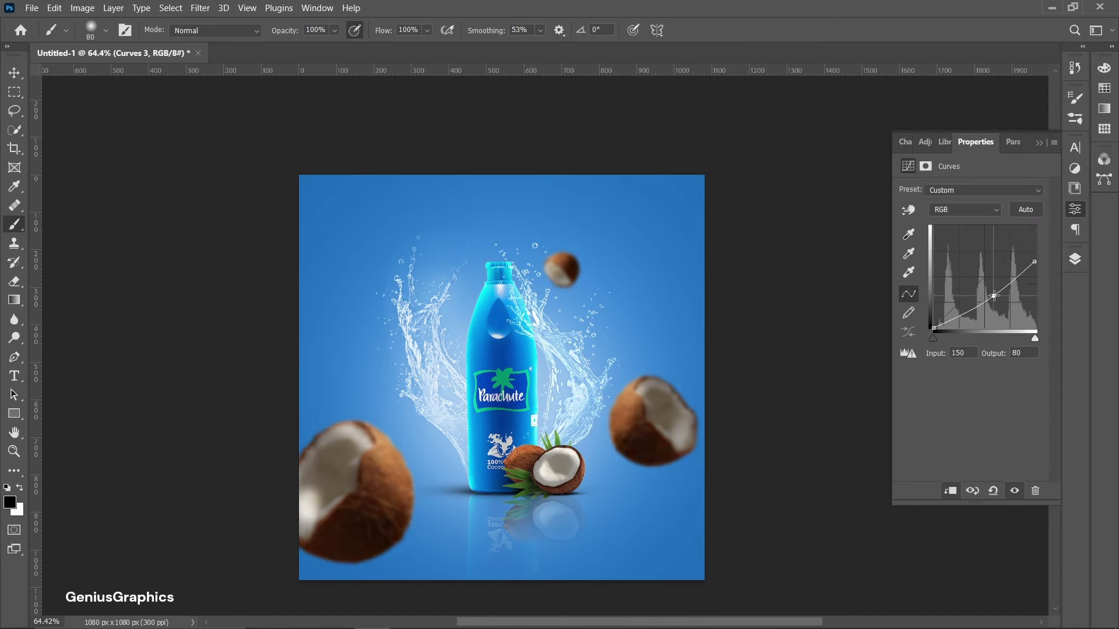
pyautogui.click(991, 291)
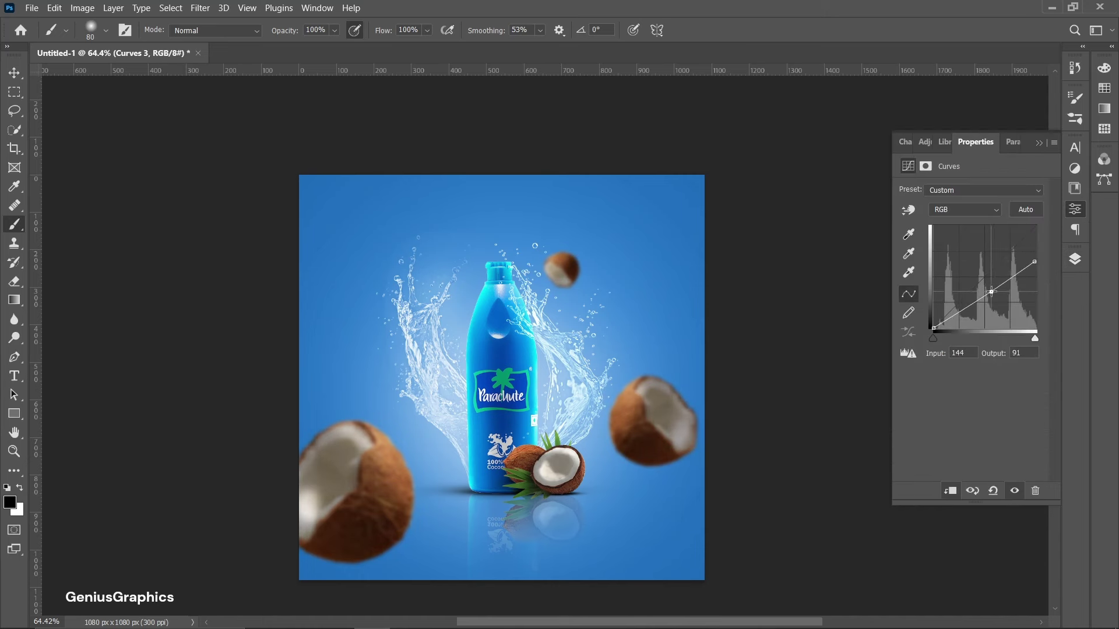
# Paint white on the Curves 3 mask at 36–58% brush opacity to brighten the coconut edges.
pyautogui.click(1076, 259)
pyautogui.click(971, 345)
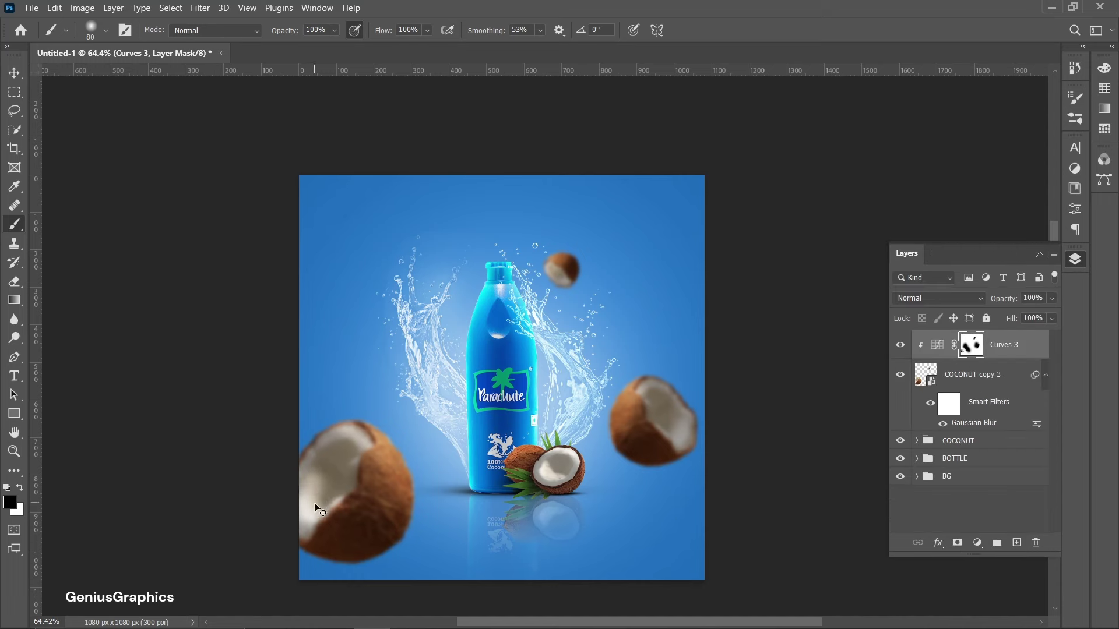
pyautogui.moveTo(319, 502)
pyautogui.mouseDown()
pyautogui.moveTo(335, 471)
pyautogui.moveTo(410, 478)
pyautogui.moveTo(415, 542)
pyautogui.mouseUp()
pyautogui.moveTo(397, 479); pyautogui.dragTo(405, 556)
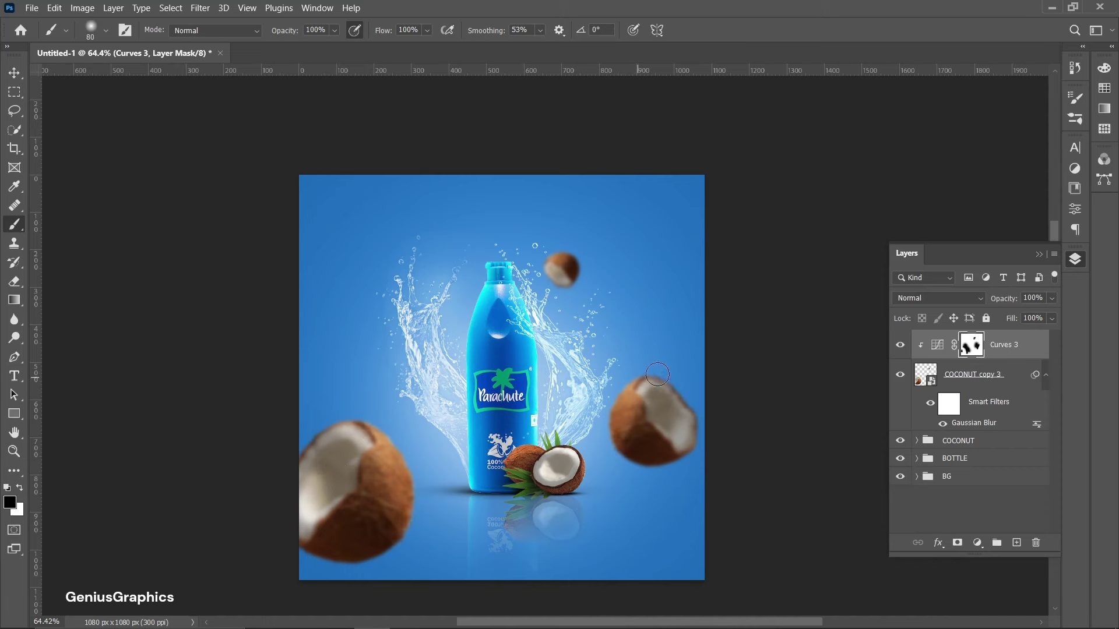
pyautogui.moveTo(656, 375)
pyautogui.mouseDown()
pyautogui.moveTo(701, 435)
pyautogui.moveTo(673, 431)
pyautogui.mouseUp()
pyautogui.click(334, 30)
pyautogui.click(680, 414)
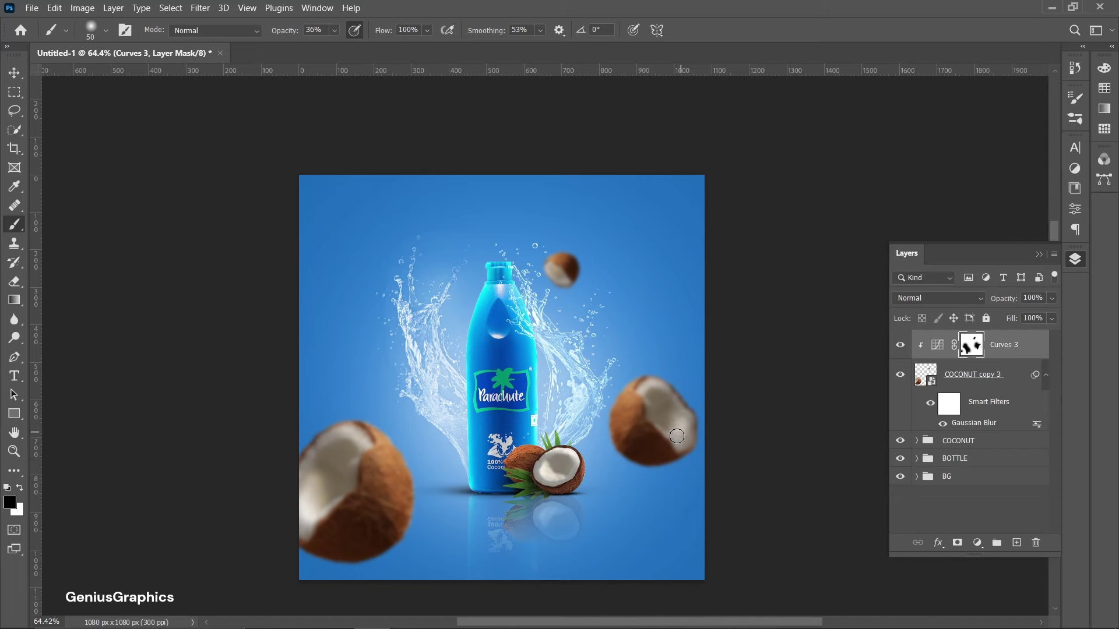
pyautogui.moveTo(337, 36); pyautogui.dragTo(358, 49)
pyautogui.click(680, 430)
pyautogui.moveTo(639, 441); pyautogui.dragTo(683, 440)
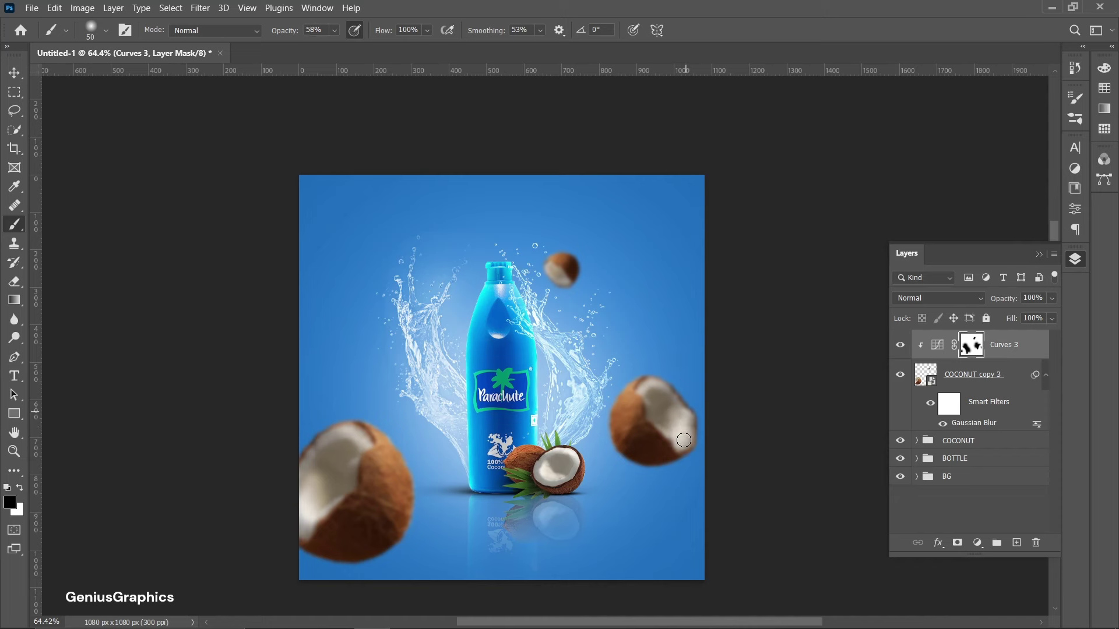
# Lower the Curves 3 top point and midpoint further to darken the coconuts more.
pyautogui.doubleClick(937, 345)
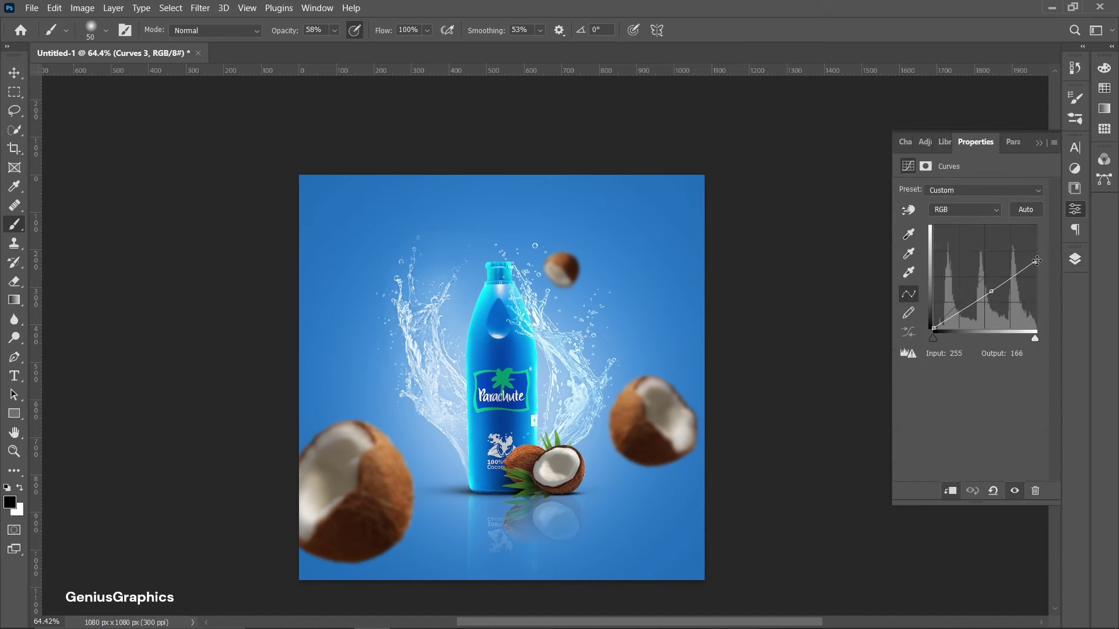
pyautogui.moveTo(1036, 226); pyautogui.dragTo(1041, 265)
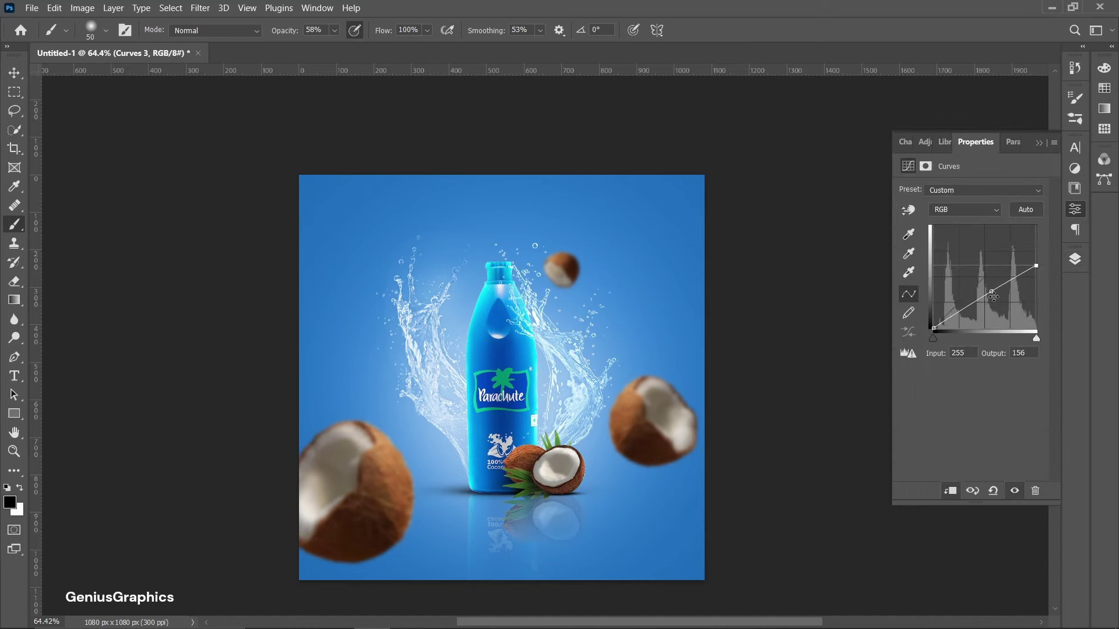
pyautogui.moveTo(991, 291); pyautogui.dragTo(989, 295)
pyautogui.click(1076, 260)
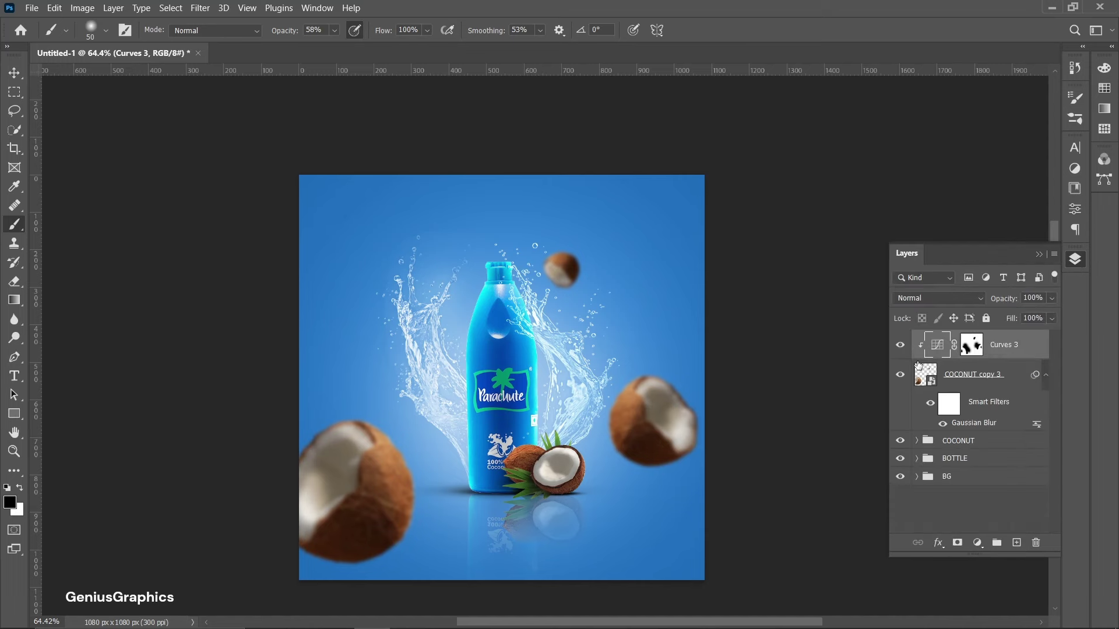
pyautogui.click(1014, 380)
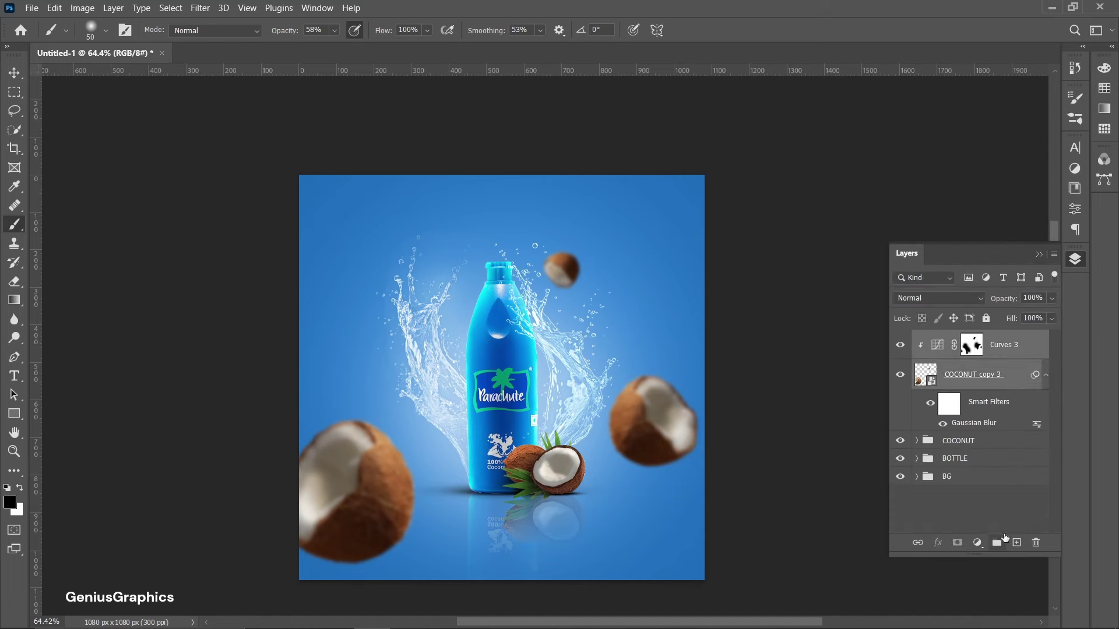
# Group Curves 3 with COCONUT copy 3 and name the group COCONUT 1.
pyautogui.click(999, 542)
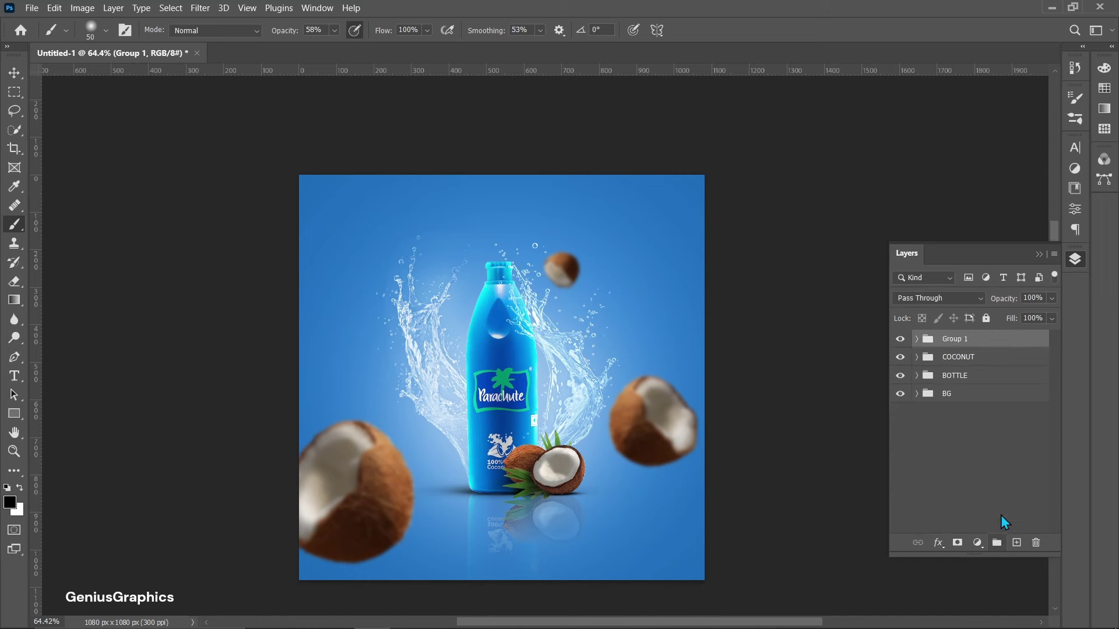
pyautogui.doubleClick(965, 341)
pyautogui.click(946, 417)
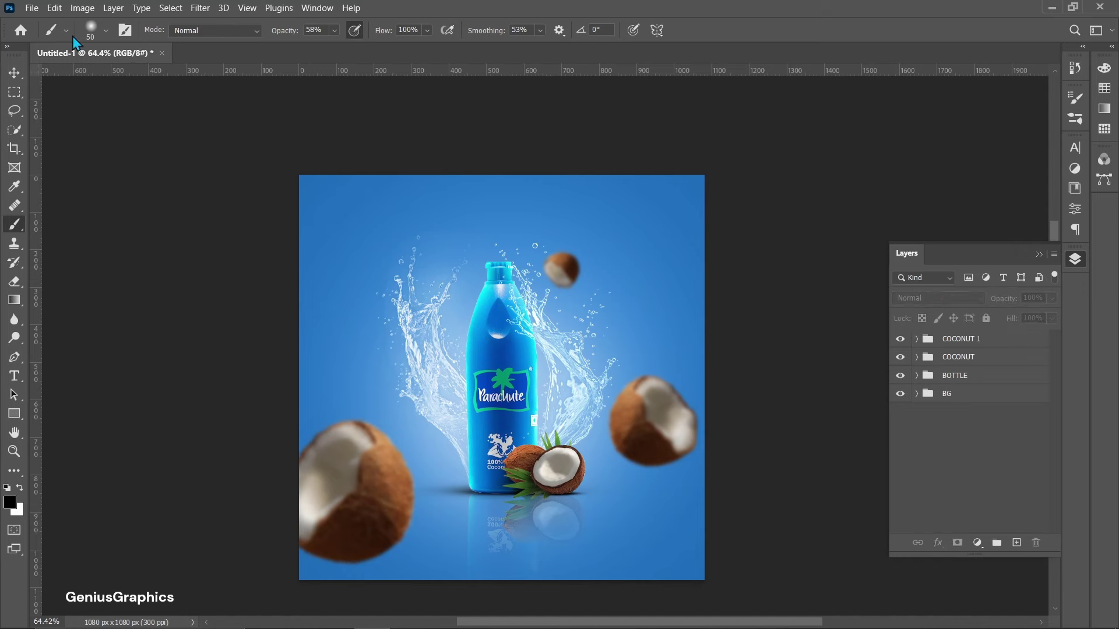
pyautogui.click(32, 8)
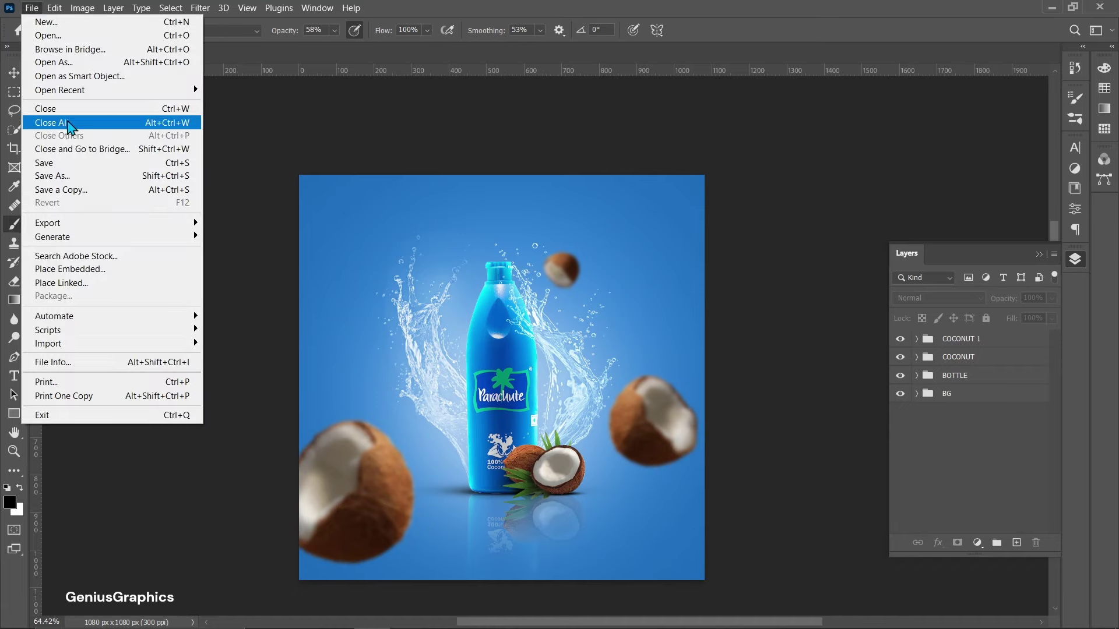
# Place the COCONUT LEAF image at about half size in the poster's top-left corner.
pyautogui.click(67, 269)
pyautogui.click(245, 116)
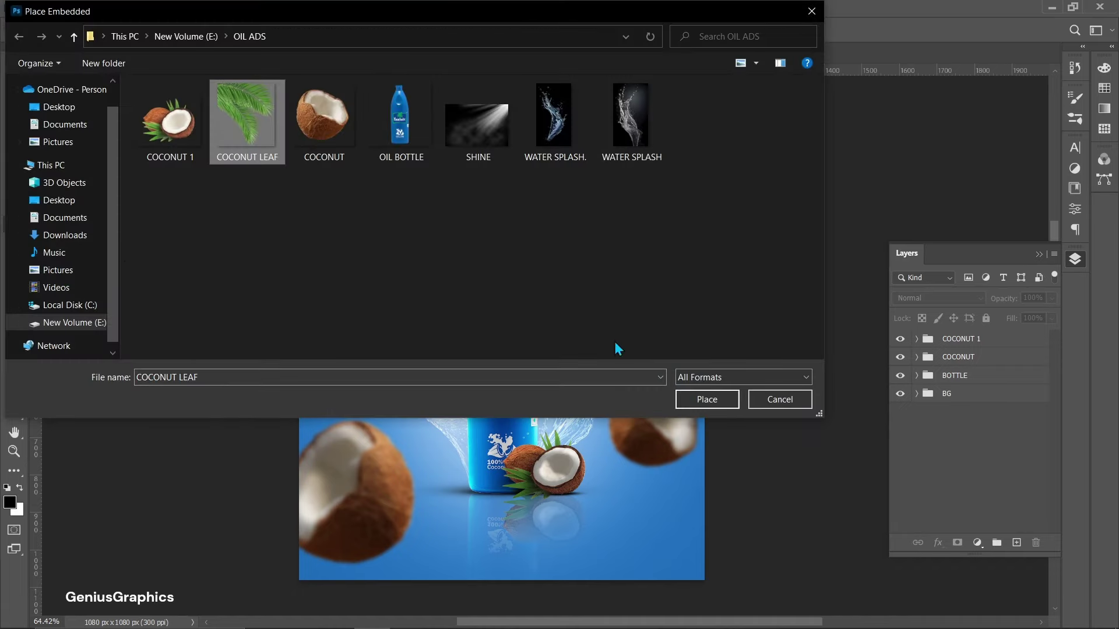
pyautogui.click(726, 394)
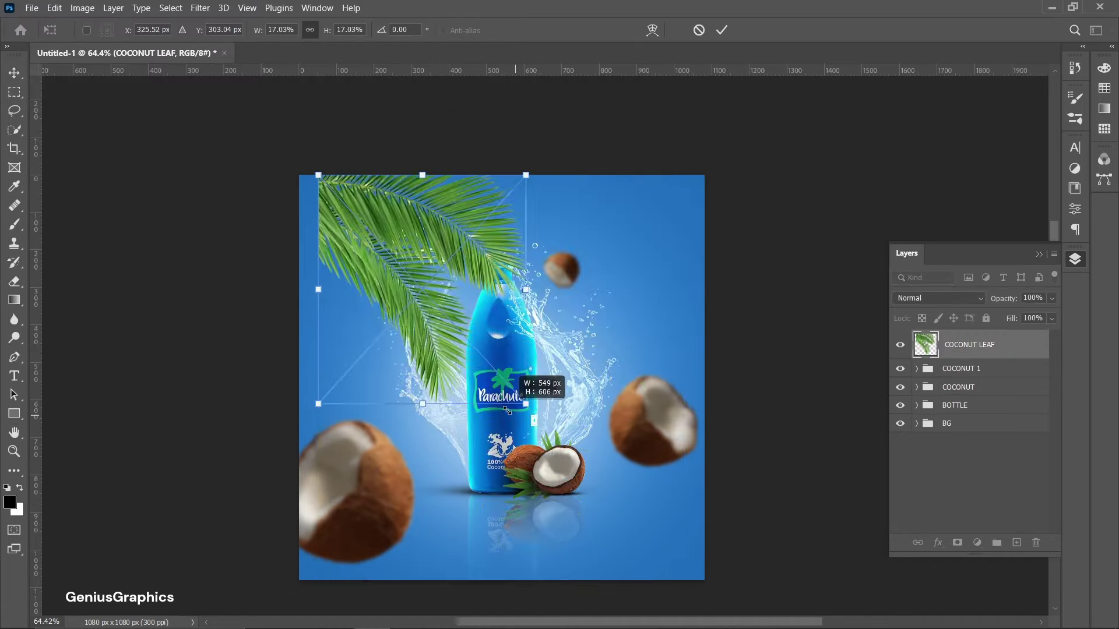
pyautogui.moveTo(683, 577); pyautogui.dragTo(514, 391)
pyautogui.moveTo(335, 228)
pyautogui.mouseDown()
pyautogui.moveTo(316, 218)
pyautogui.moveTo(316, 229)
pyautogui.mouseUp()
pyautogui.moveTo(495, 392); pyautogui.dragTo(450, 343)
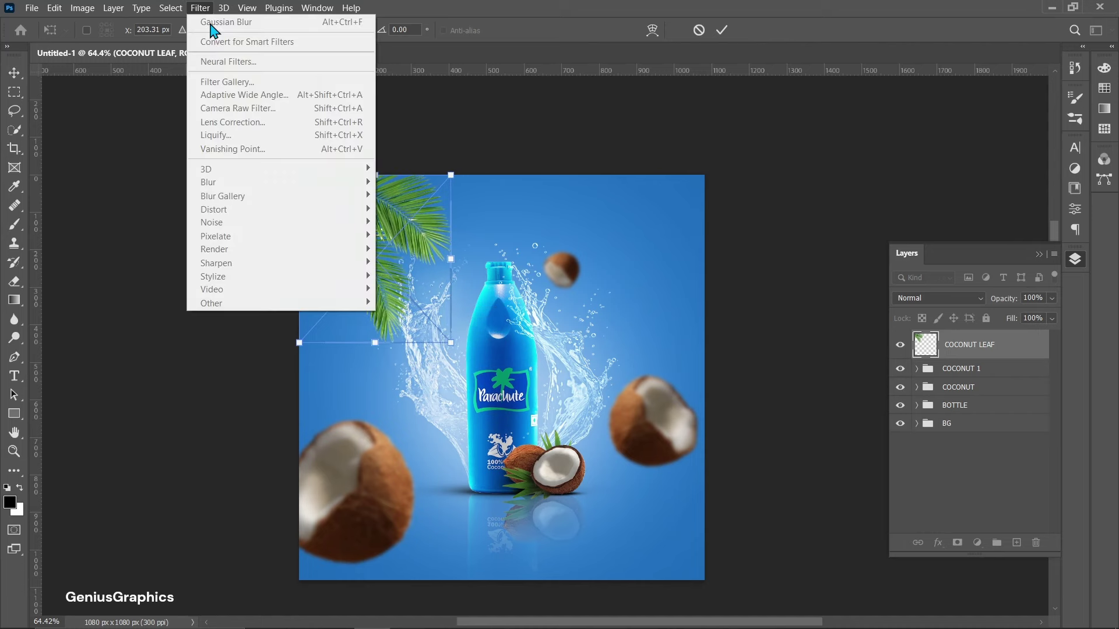
pyautogui.click(14, 73)
# Soften the leaf with a 2.6-radius Gaussian Blur and stamp all visible layers into a merged layer.
pyautogui.click(200, 8)
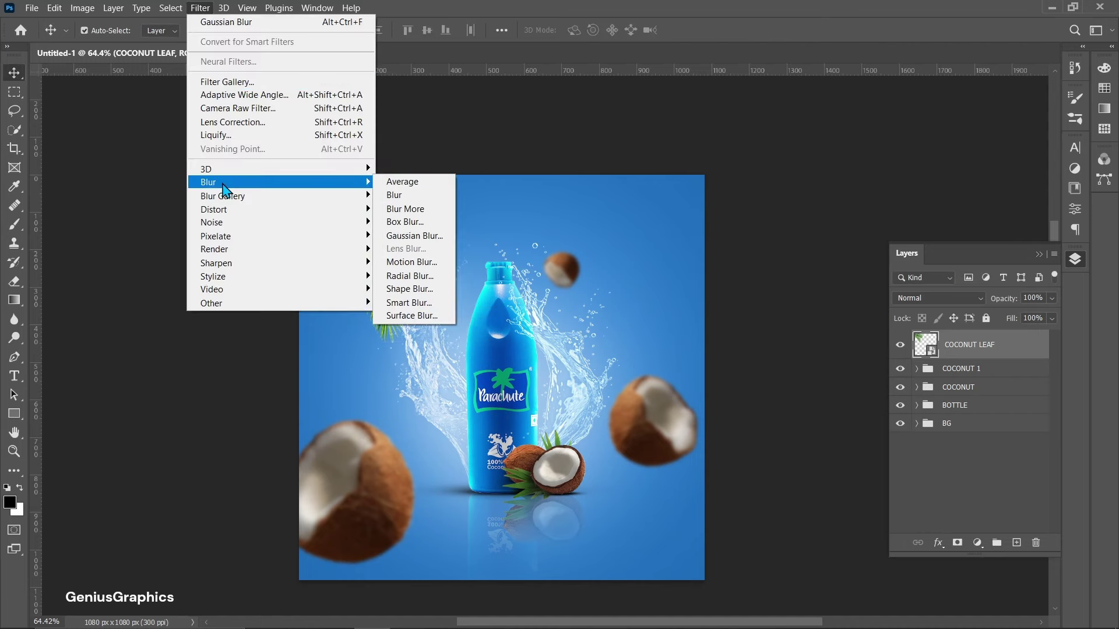
pyautogui.click(428, 247)
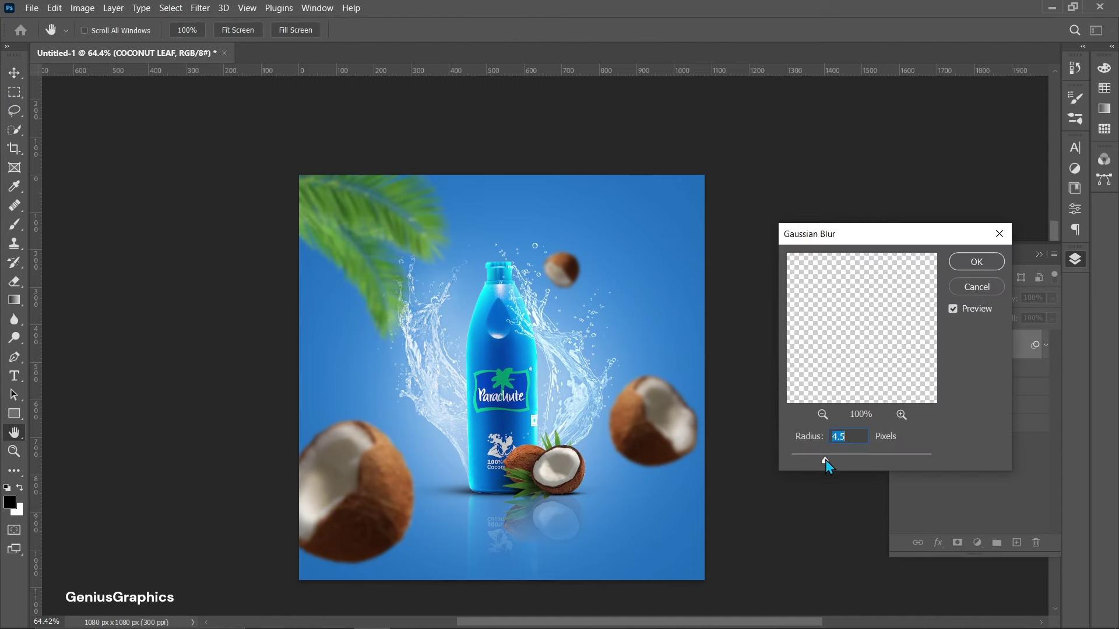
pyautogui.moveTo(825, 461); pyautogui.dragTo(811, 464)
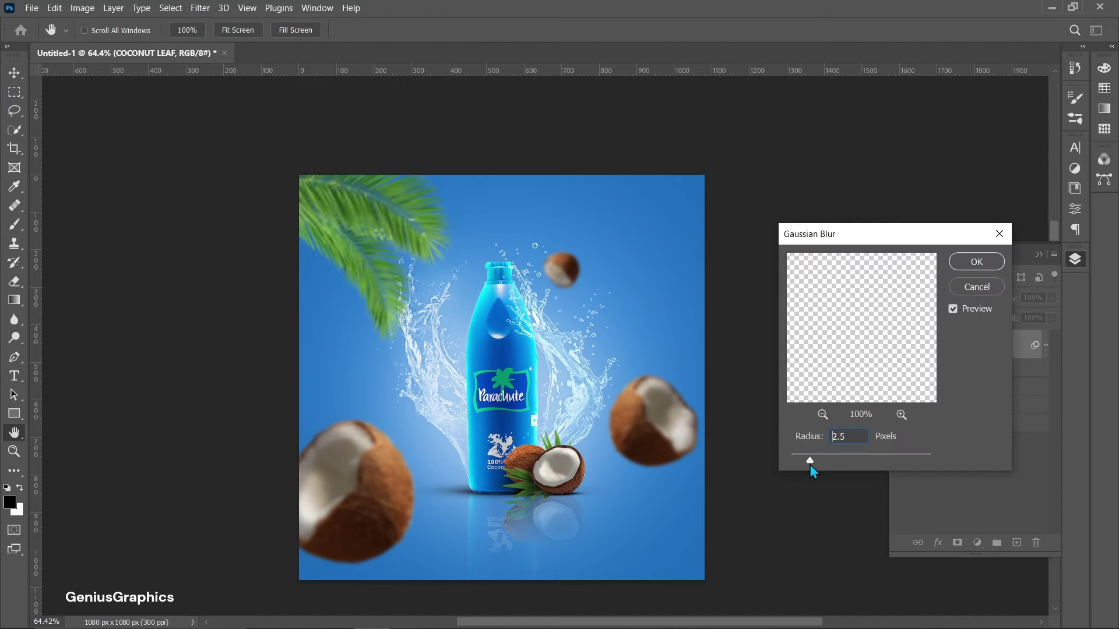
pyautogui.click(978, 262)
pyautogui.hotkey('ctrl', 'alt', 'shift', 'e')
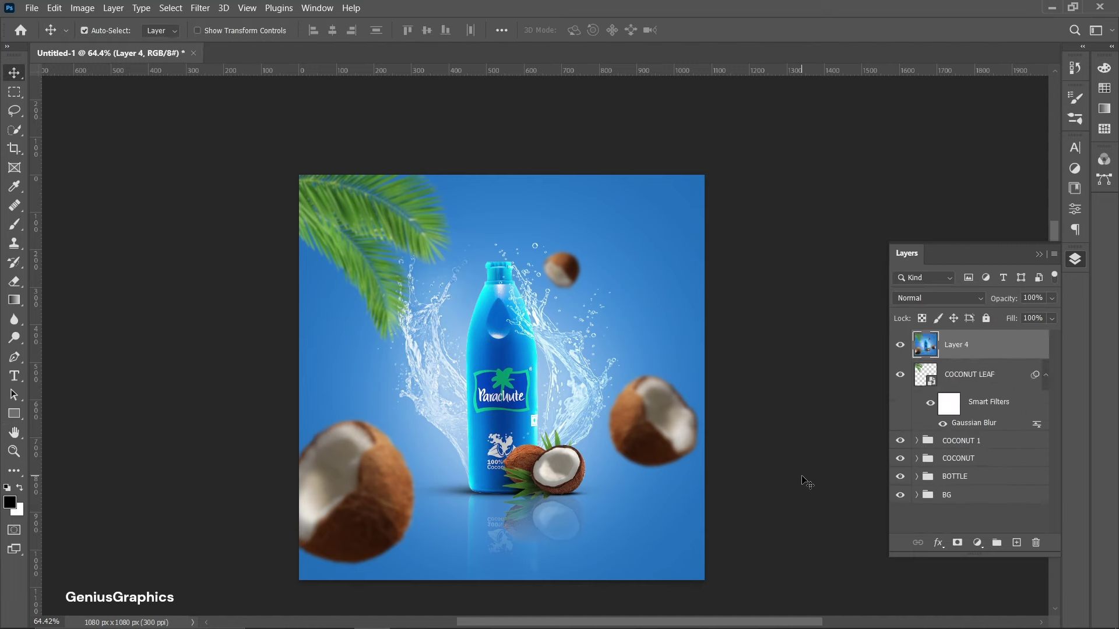
# Grade the merged layer in Camera Raw: Temperature -37, Clarity -32, Vibrance +21.
pyautogui.click(200, 8)
pyautogui.click(227, 111)
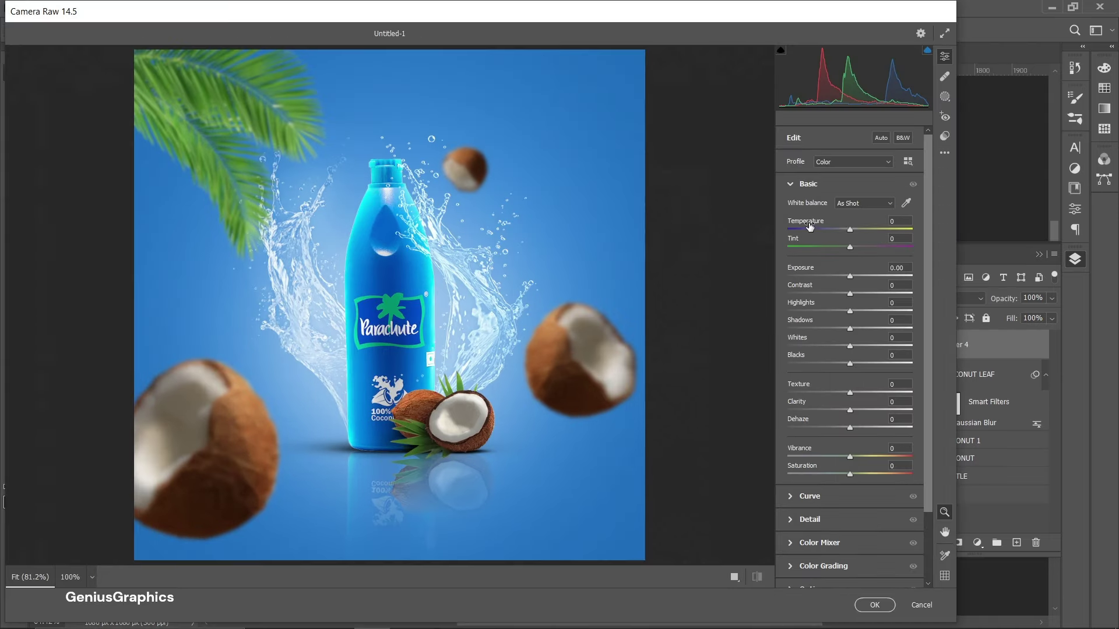
pyautogui.moveTo(849, 231)
pyautogui.mouseDown()
pyautogui.moveTo(830, 230)
pyautogui.moveTo(848, 276)
pyautogui.mouseUp()
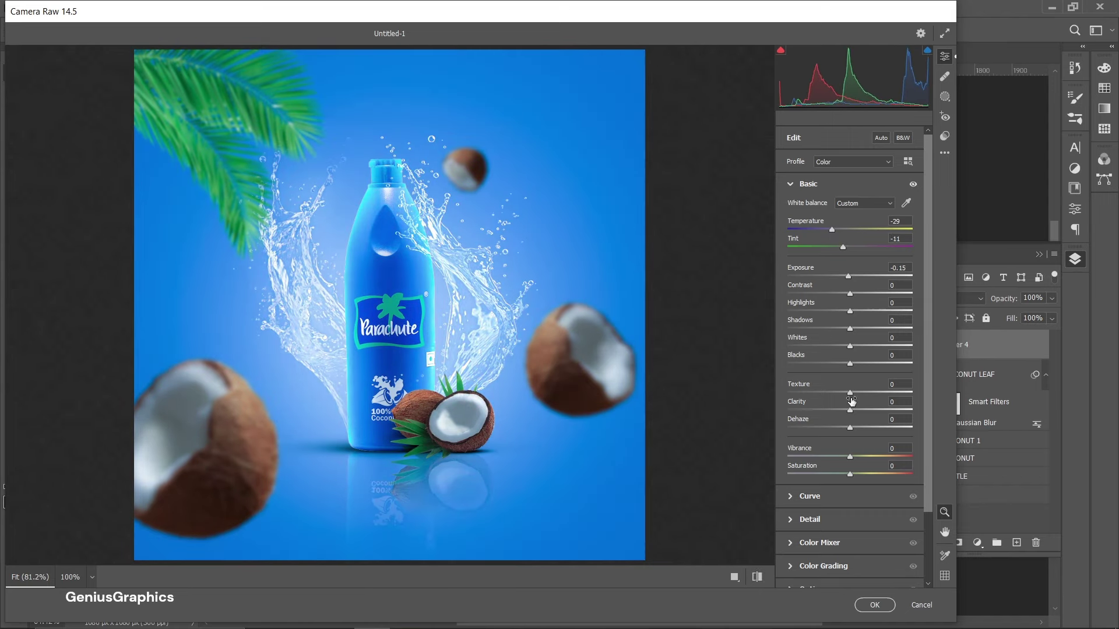
pyautogui.moveTo(847, 399); pyautogui.dragTo(846, 399)
pyautogui.moveTo(849, 410); pyautogui.dragTo(829, 410)
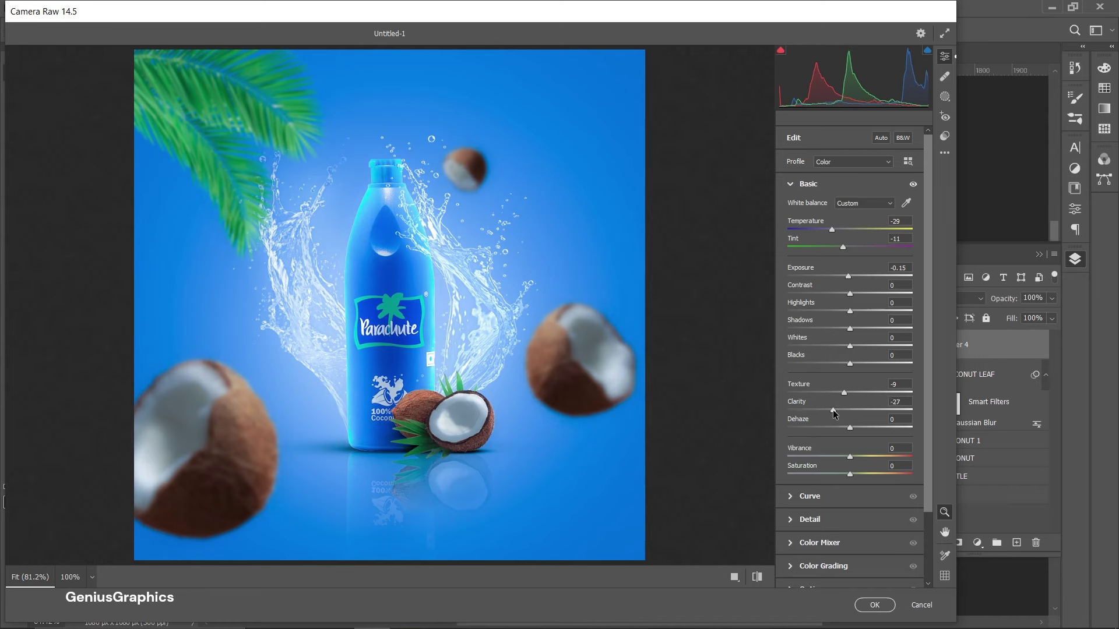
pyautogui.moveTo(850, 456)
pyautogui.mouseDown()
pyautogui.moveTo(866, 457)
pyautogui.moveTo(852, 474)
pyautogui.moveTo(865, 461)
pyautogui.mouseUp()
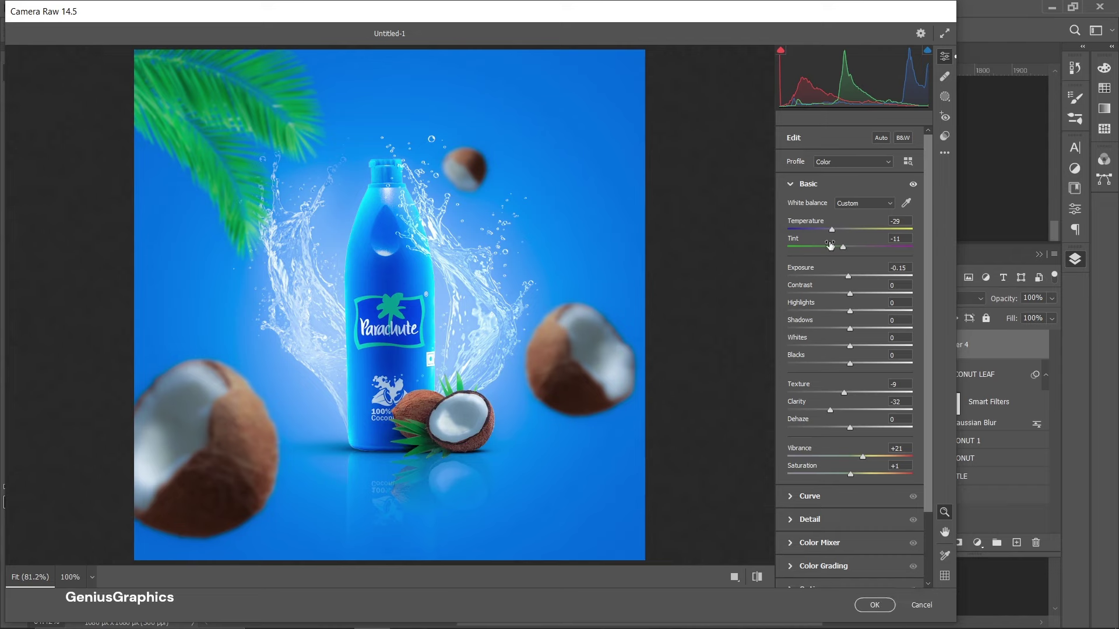
pyautogui.moveTo(831, 230); pyautogui.dragTo(826, 229)
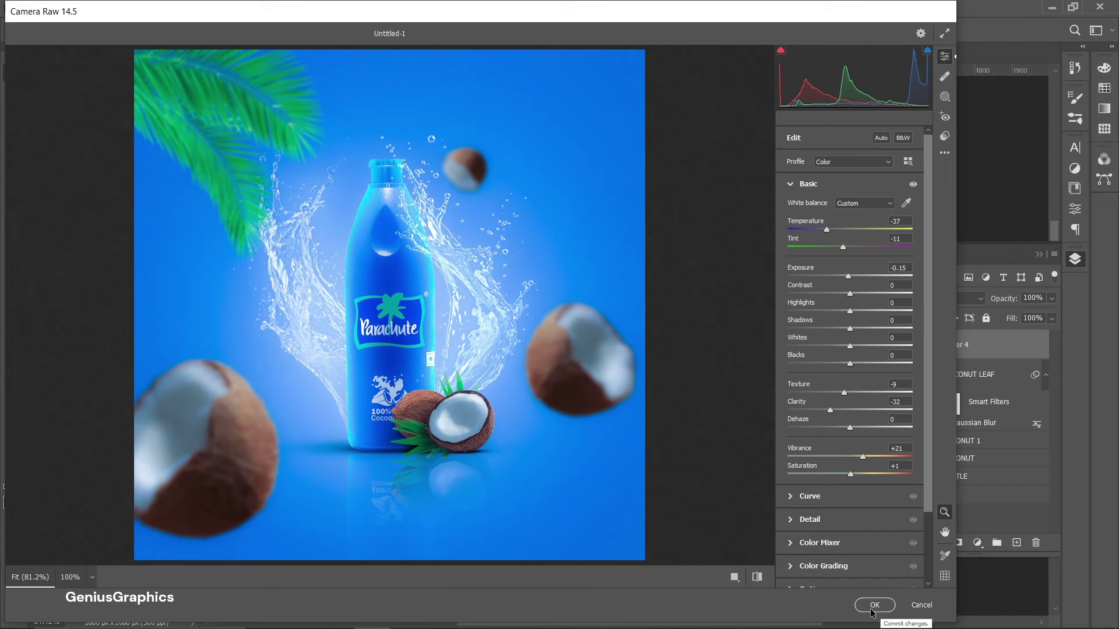
pyautogui.click(875, 605)
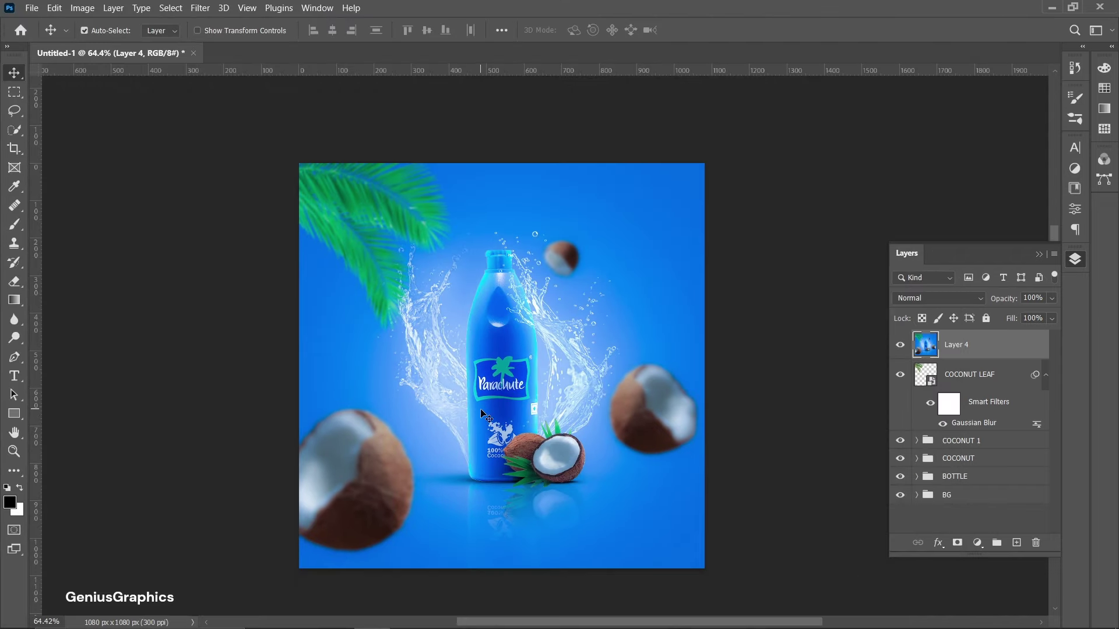
# Rename Layer 4 to POSTER.
pyautogui.doubleClick(957, 345)
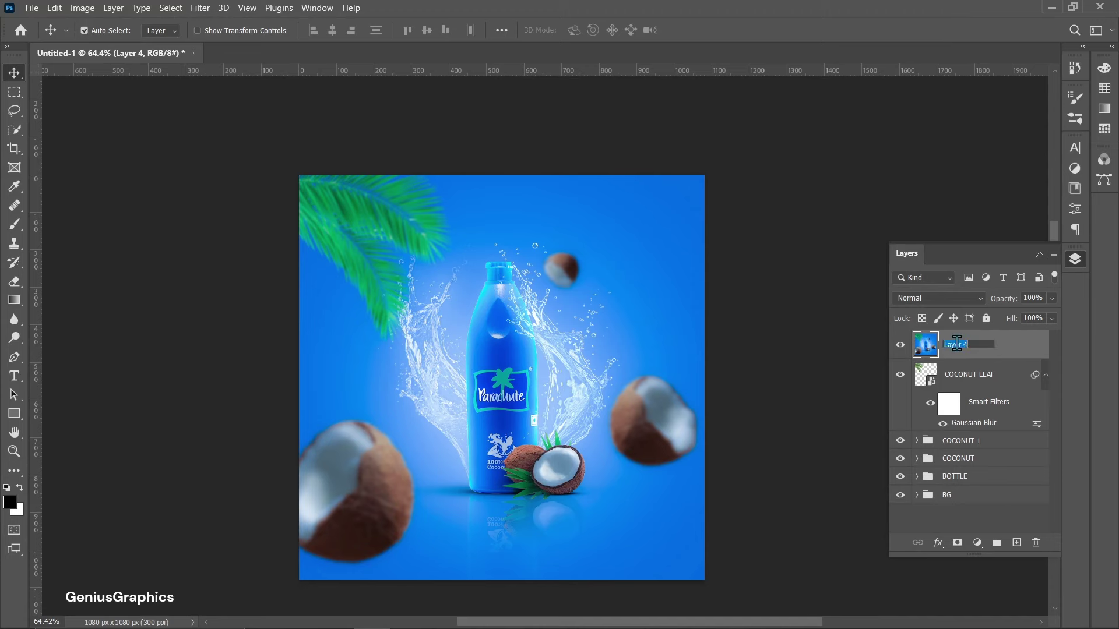
pyautogui.write('POSTER')
pyautogui.press('Return')
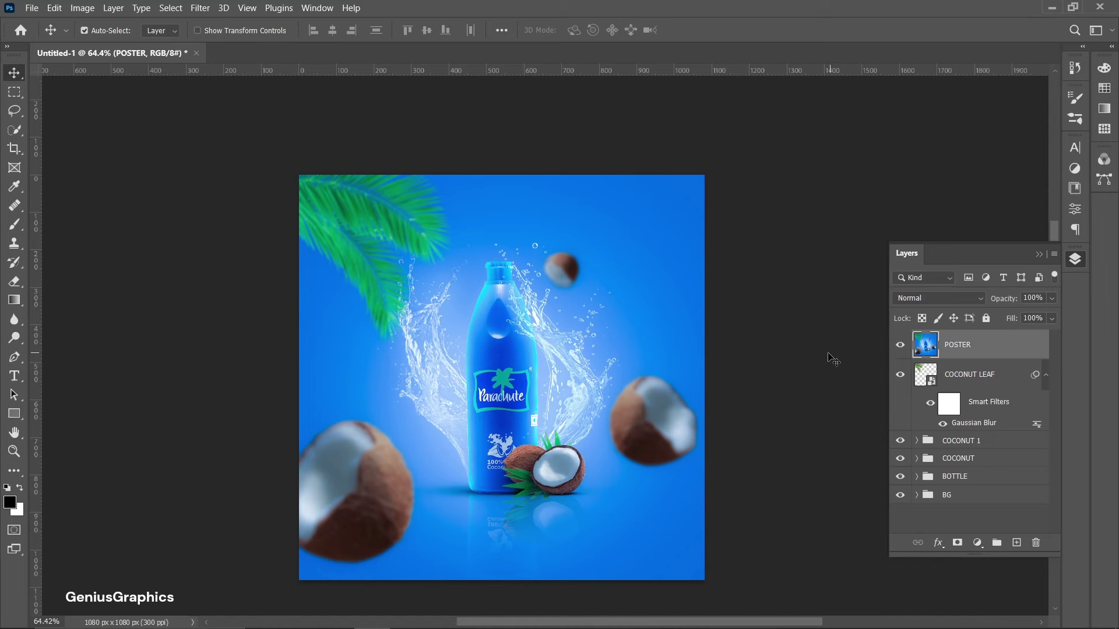
# Place the SHINE image enlarged across the poster's top in Screen blend mode.
pyautogui.click(32, 7)
pyautogui.click(99, 269)
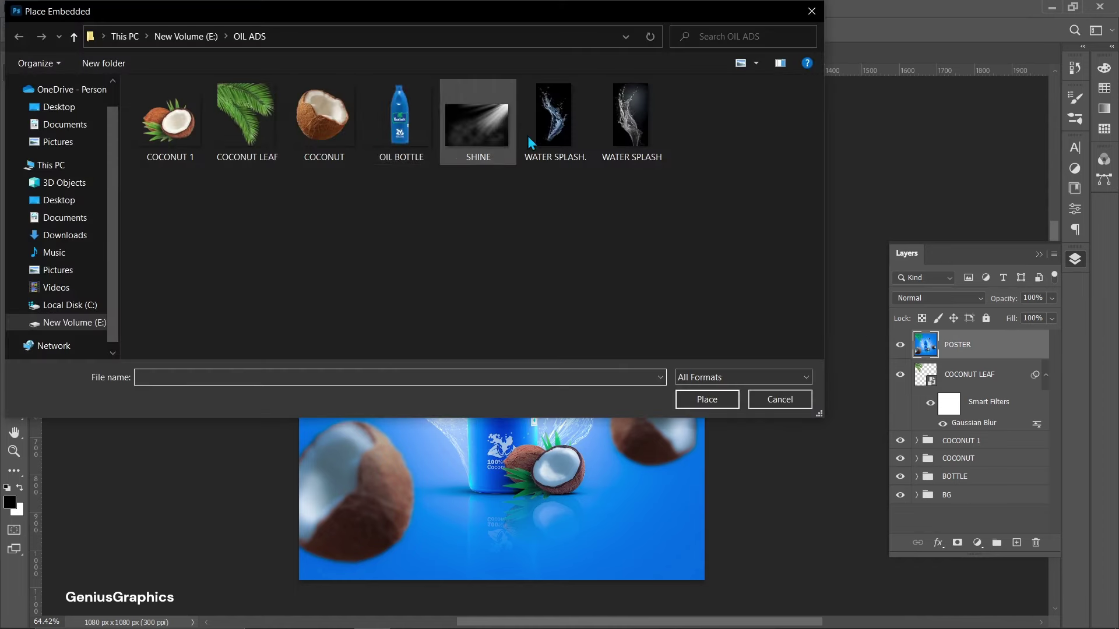
pyautogui.click(477, 122)
pyautogui.click(707, 407)
pyautogui.moveTo(627, 334); pyautogui.dragTo(620, 257)
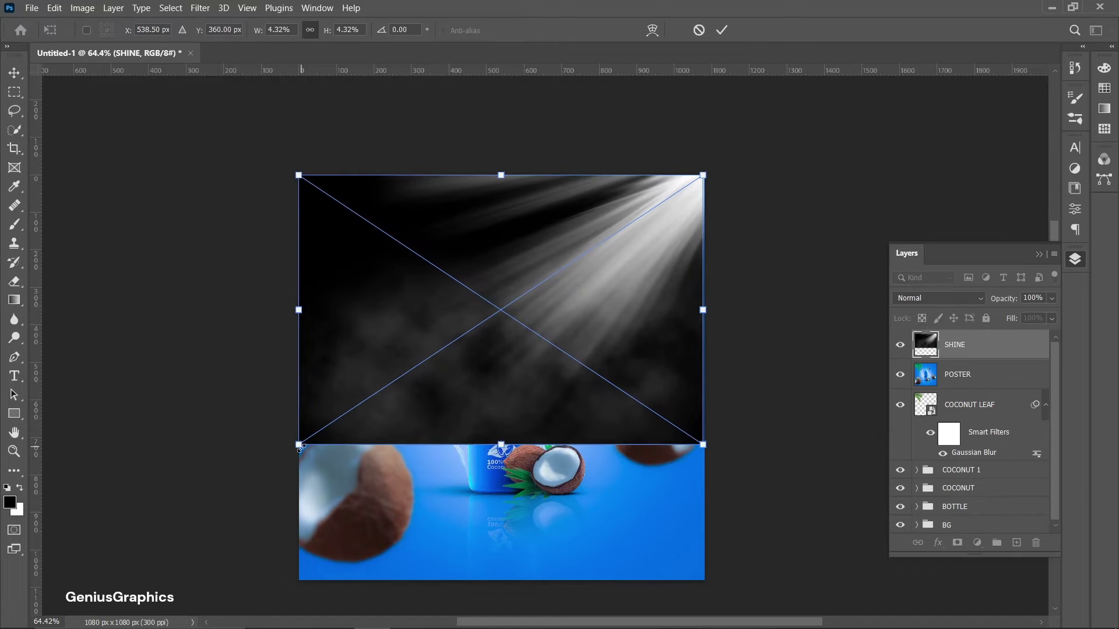
pyautogui.moveTo(299, 446); pyautogui.dragTo(244, 525)
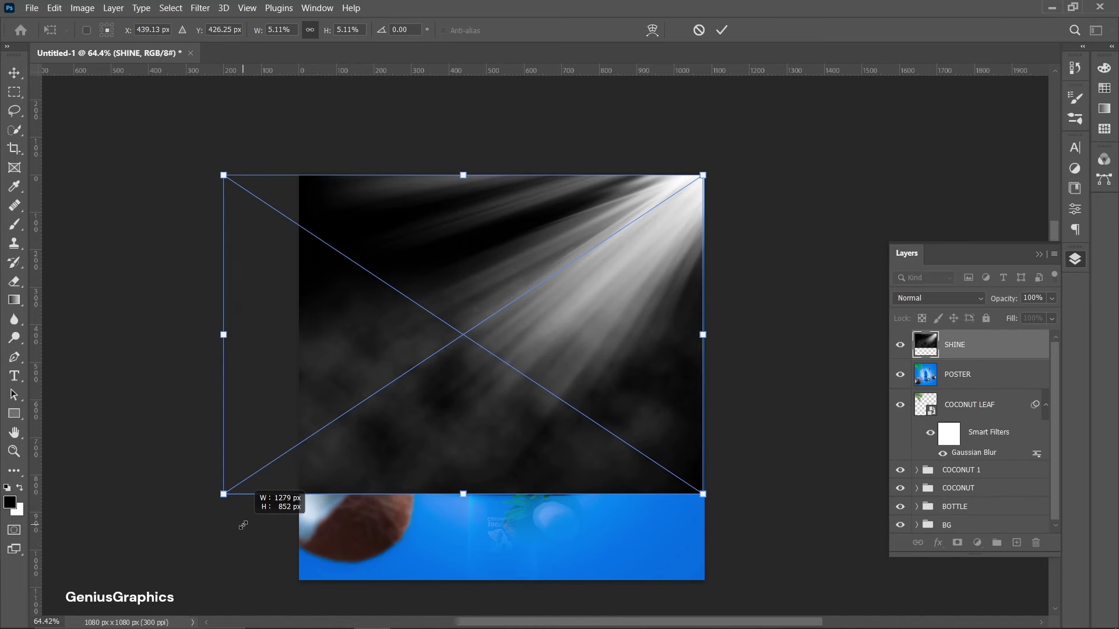
pyautogui.moveTo(535, 292); pyautogui.dragTo(538, 292)
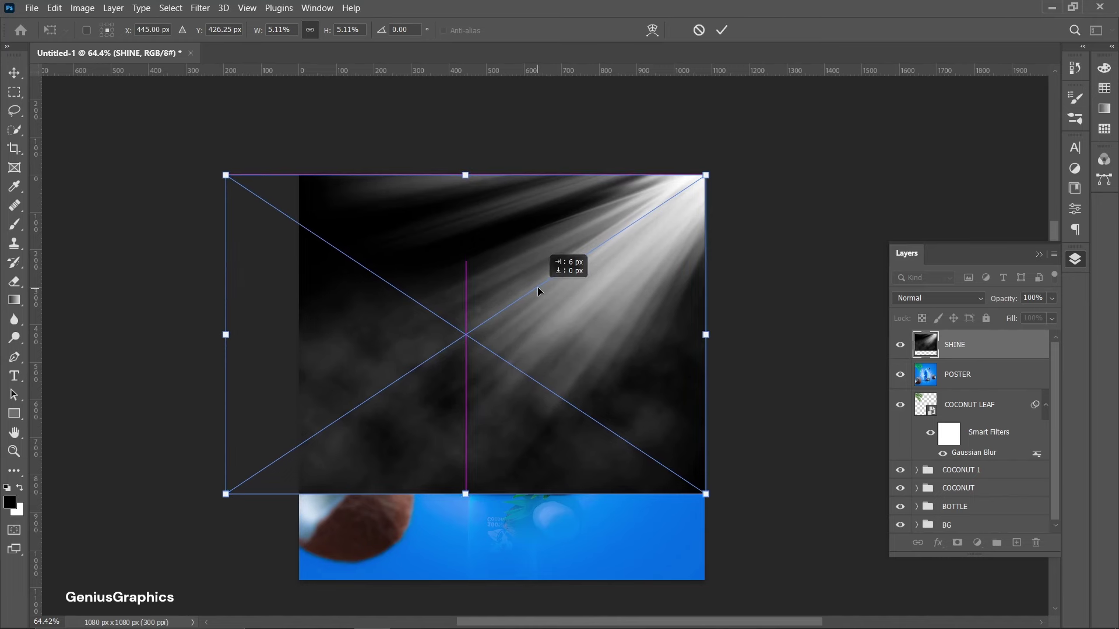
pyautogui.click(979, 298)
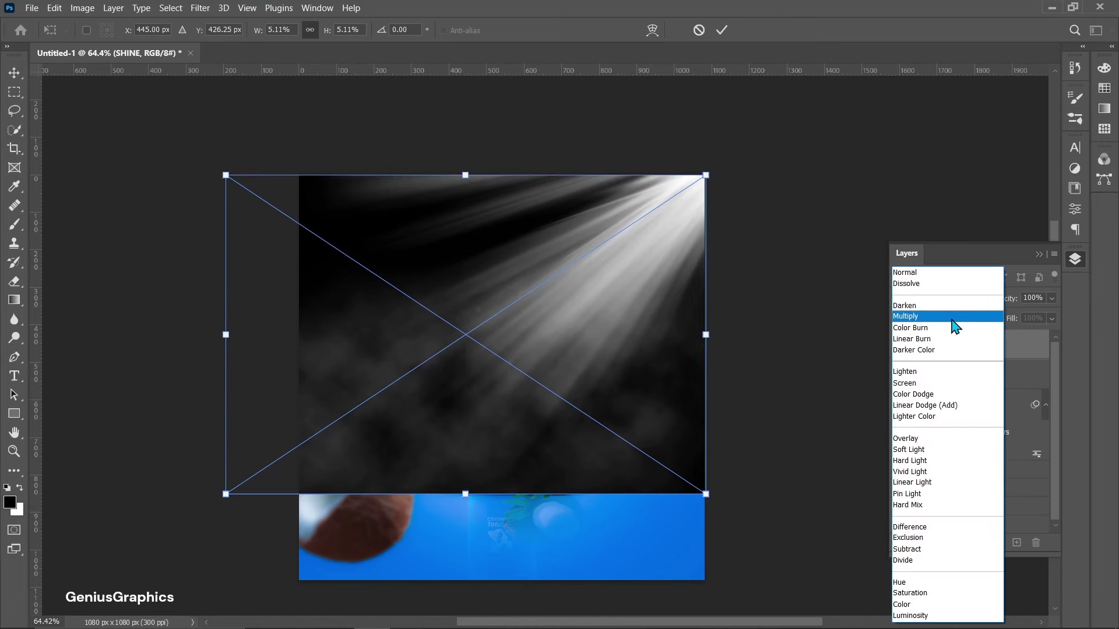
pyautogui.click(950, 383)
pyautogui.click(14, 73)
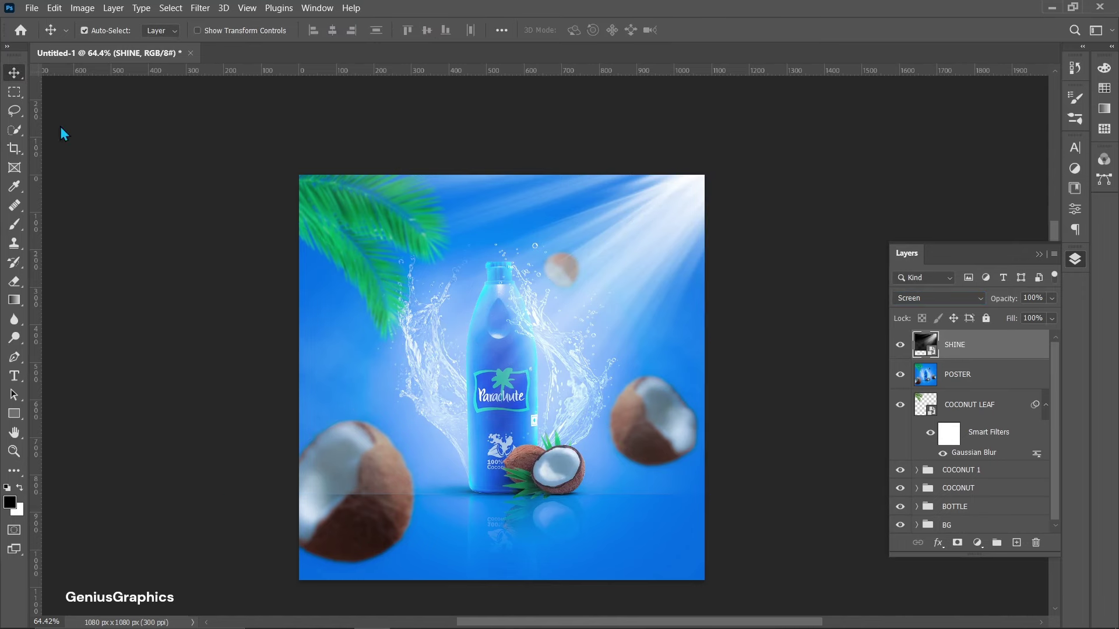
pyautogui.click(978, 543)
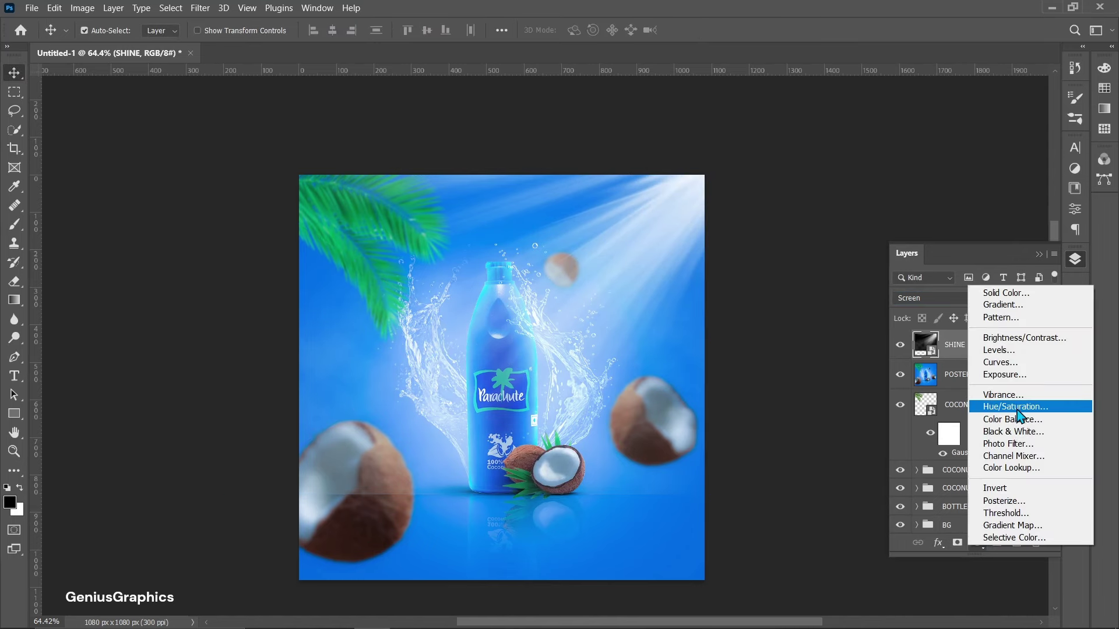
# Add a colorized Hue/Saturation layer clipped to SHINE: Hue 243, Saturation 74, Lightness +2.
pyautogui.click(1017, 409)
pyautogui.click(976, 322)
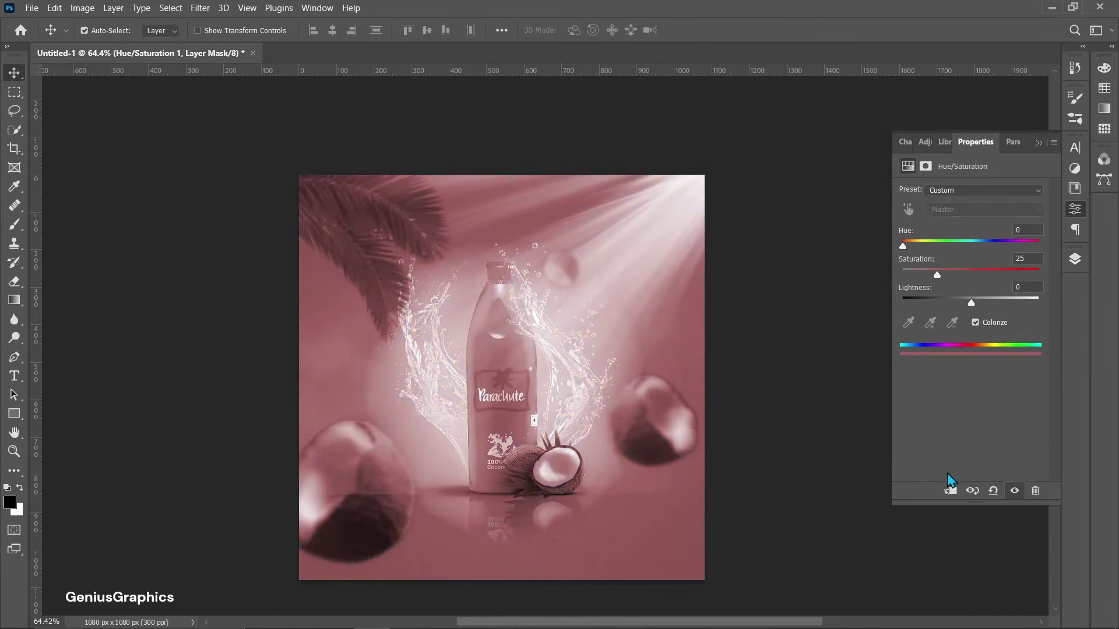
pyautogui.click(949, 490)
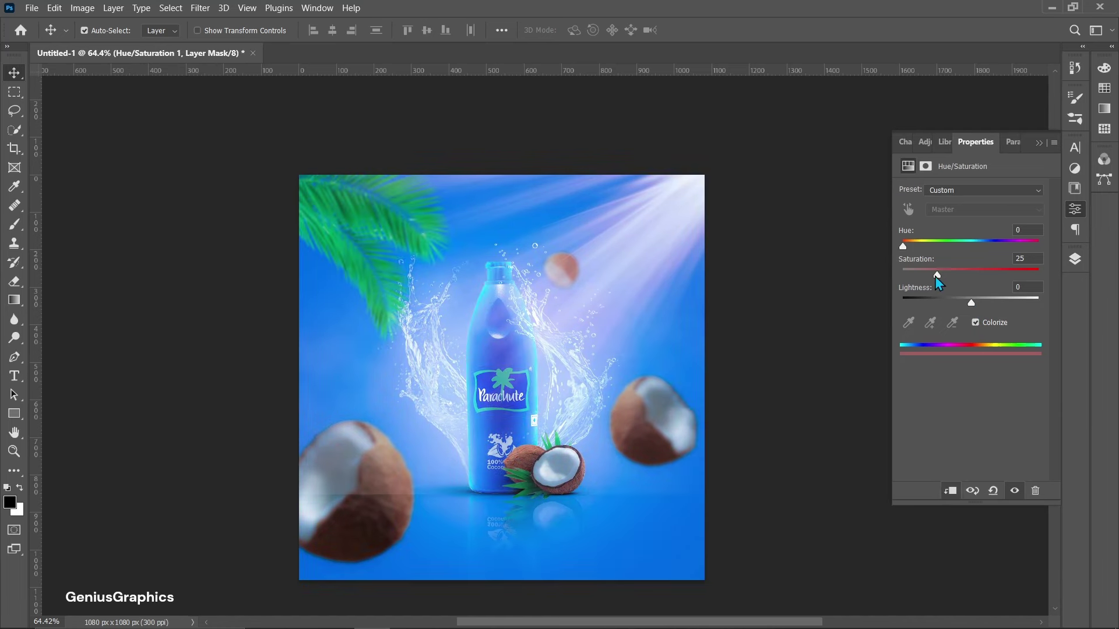
pyautogui.moveTo(936, 275)
pyautogui.mouseDown()
pyautogui.moveTo(968, 275)
pyautogui.moveTo(995, 248)
pyautogui.mouseUp()
pyautogui.click(939, 246)
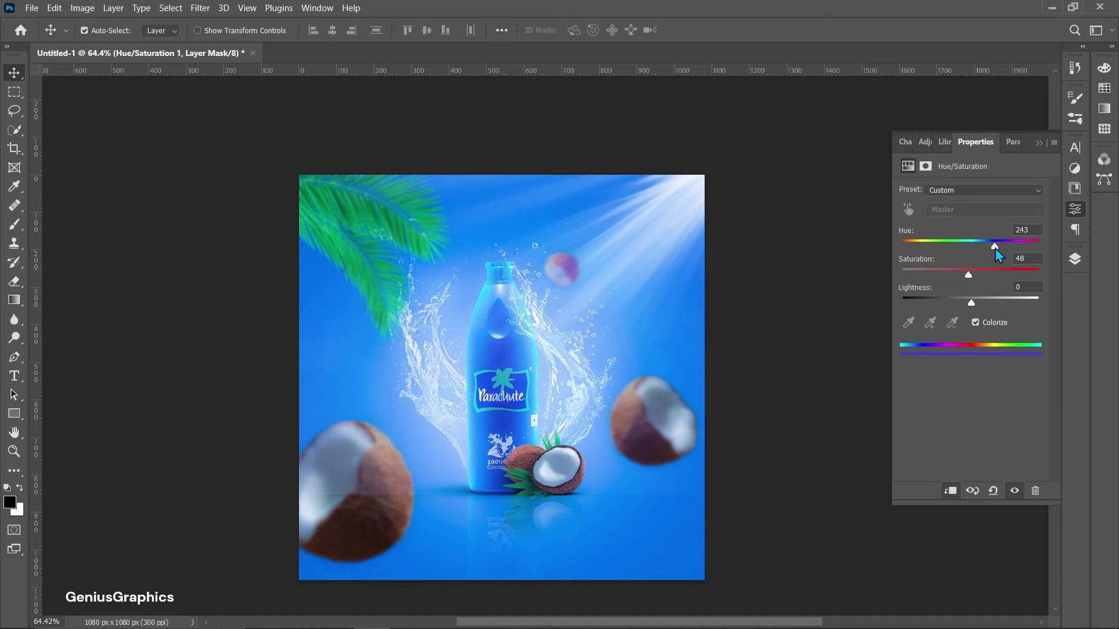
pyautogui.moveTo(994, 248); pyautogui.dragTo(996, 249)
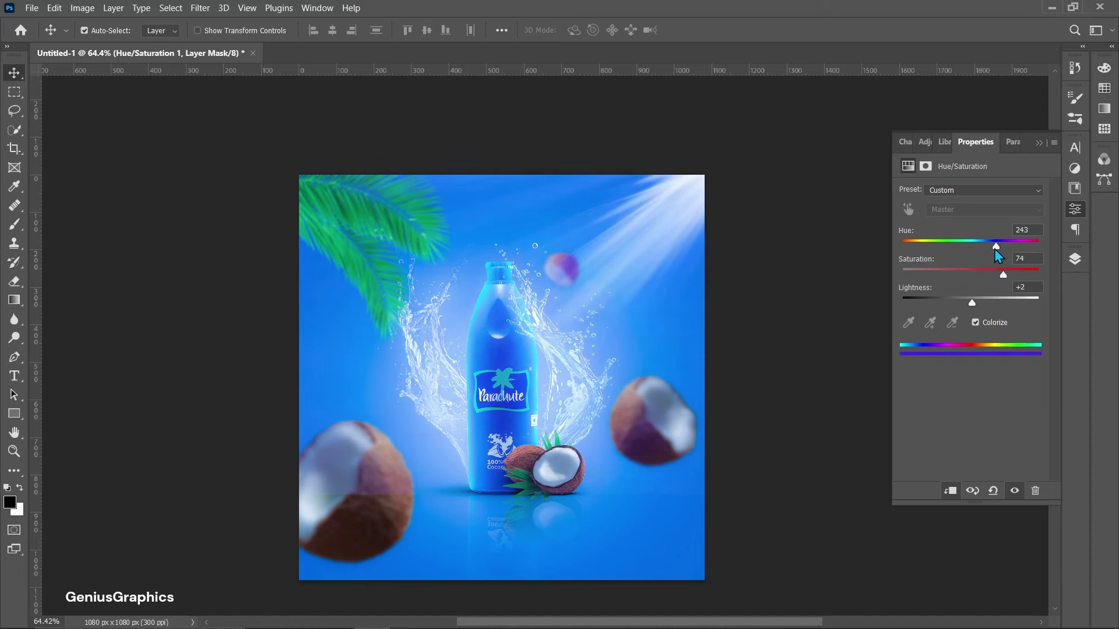
pyautogui.moveTo(995, 249); pyautogui.dragTo(1002, 249)
# Mask SHINE by painting black over the coconuts with a size-200, 100%-opacity brush.
pyautogui.click(1039, 142)
pyautogui.click(1074, 259)
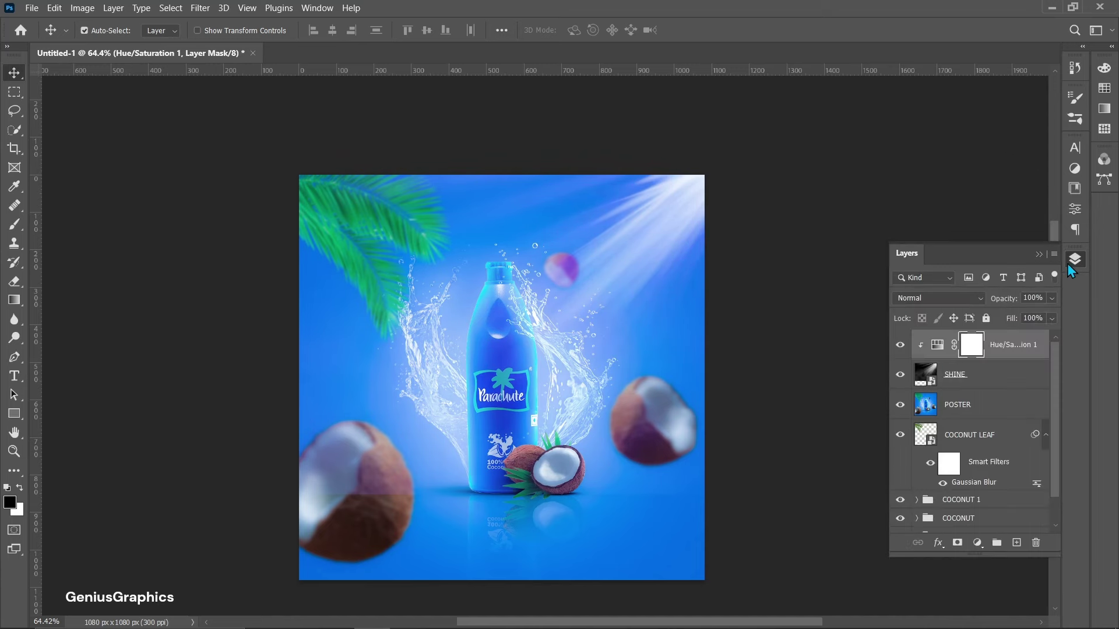
pyautogui.click(930, 377)
pyautogui.click(957, 542)
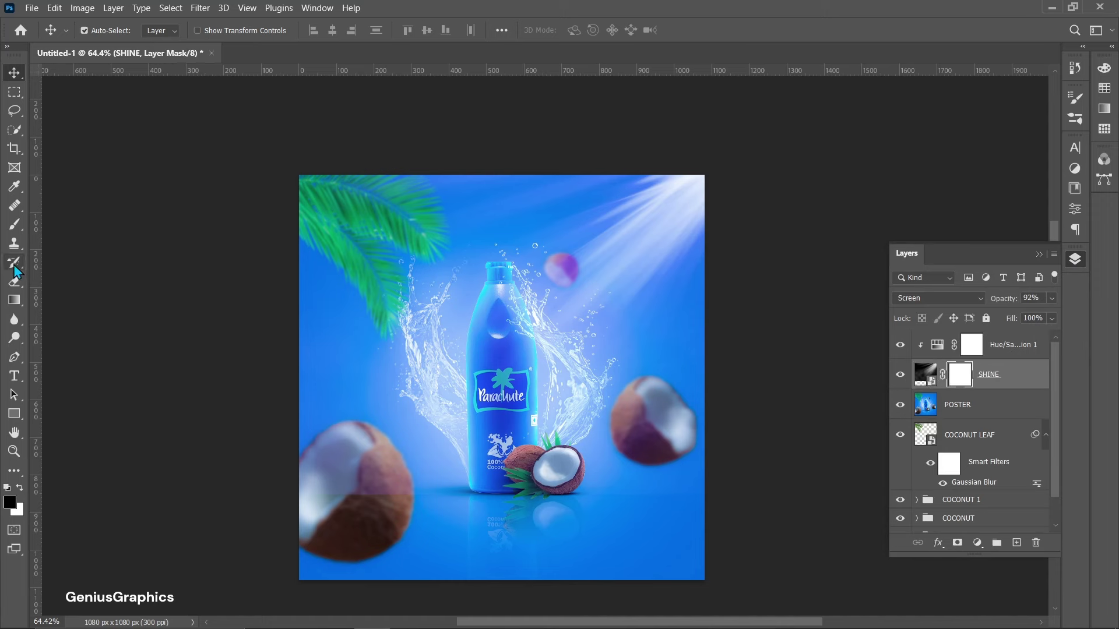
pyautogui.click(17, 226)
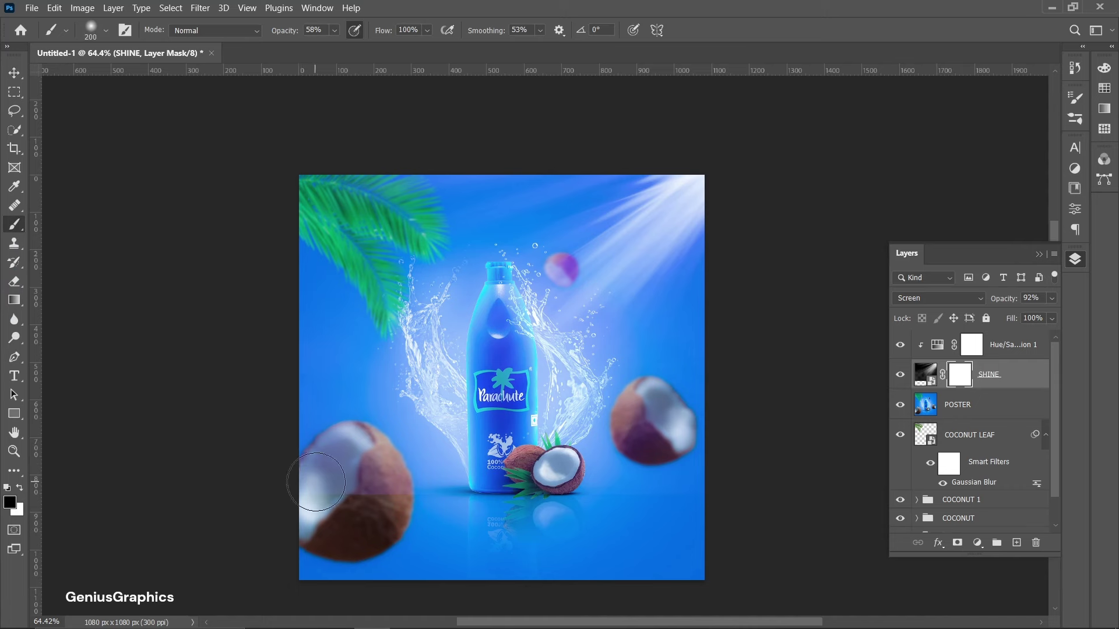
pyautogui.press(']')
pyautogui.press(']')
pyautogui.press(']')
pyautogui.click(354, 527)
pyautogui.moveTo(341, 41); pyautogui.dragTo(373, 128)
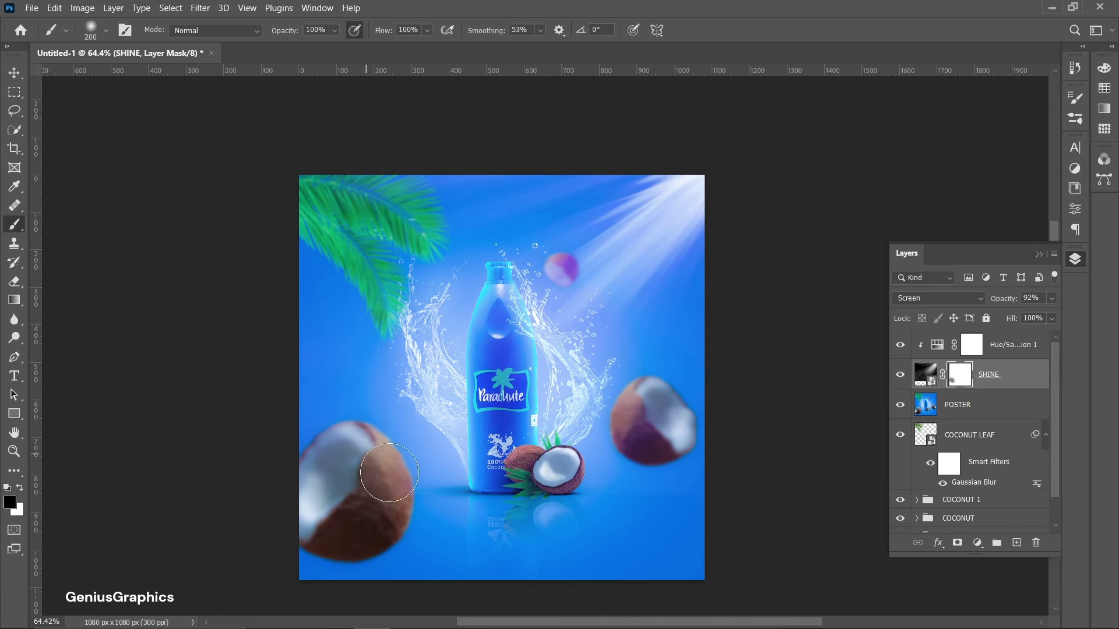
pyautogui.moveTo(651, 483)
pyautogui.mouseDown()
pyautogui.moveTo(676, 426)
pyautogui.moveTo(647, 400)
pyautogui.mouseUp()
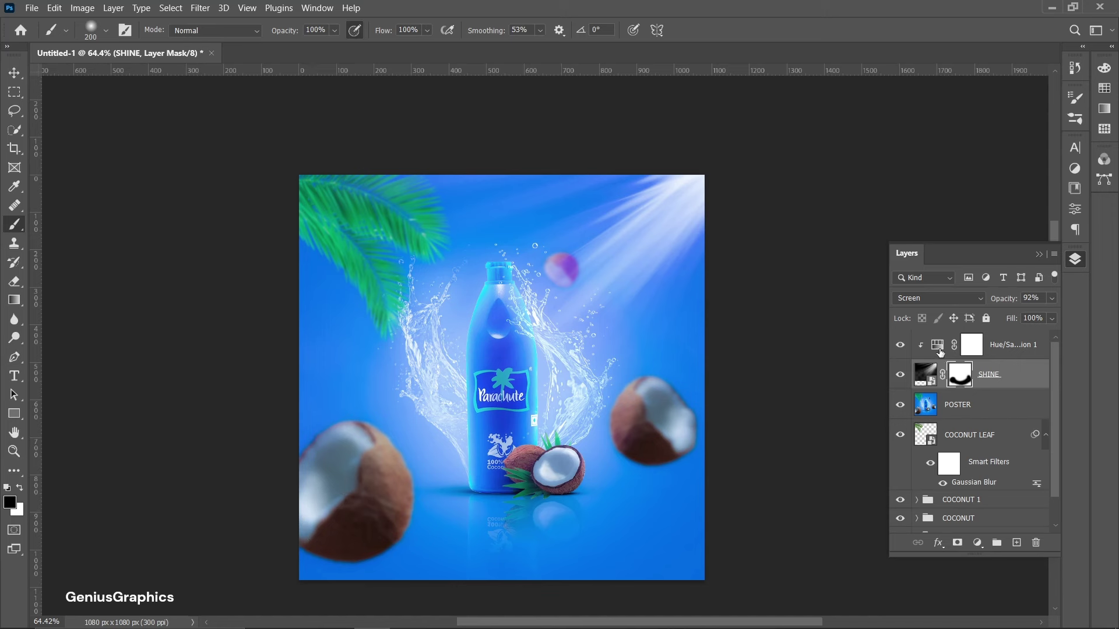
pyautogui.moveTo(1050, 300); pyautogui.dragTo(1032, 328)
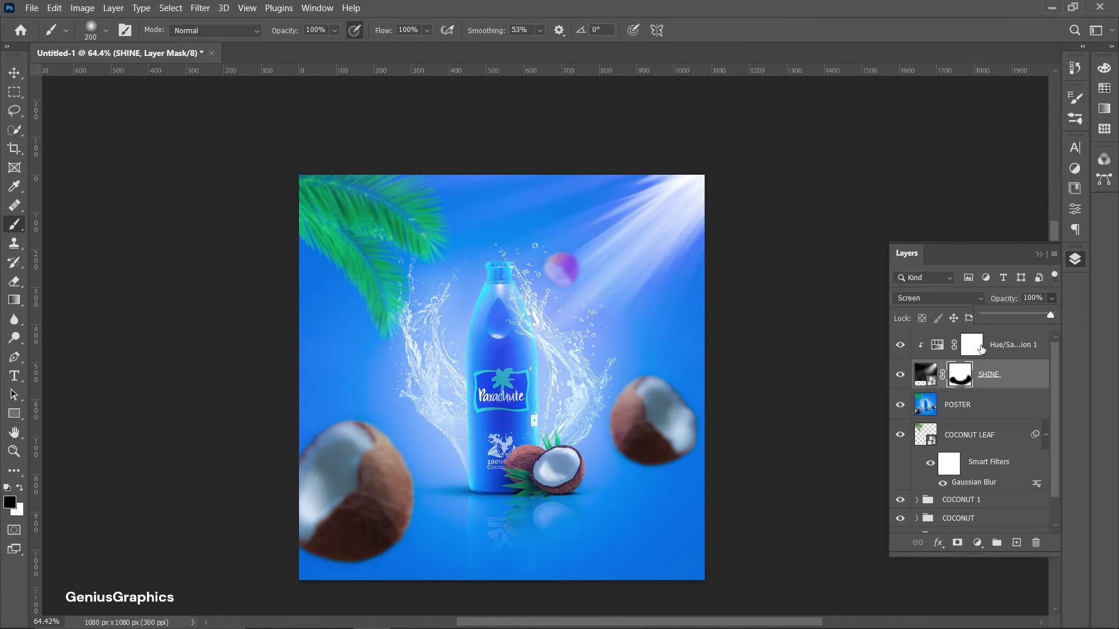
pyautogui.doubleClick(939, 346)
# Shift the ray tint to Hue 212 and Lightness -17.
pyautogui.moveTo(997, 247); pyautogui.dragTo(988, 246)
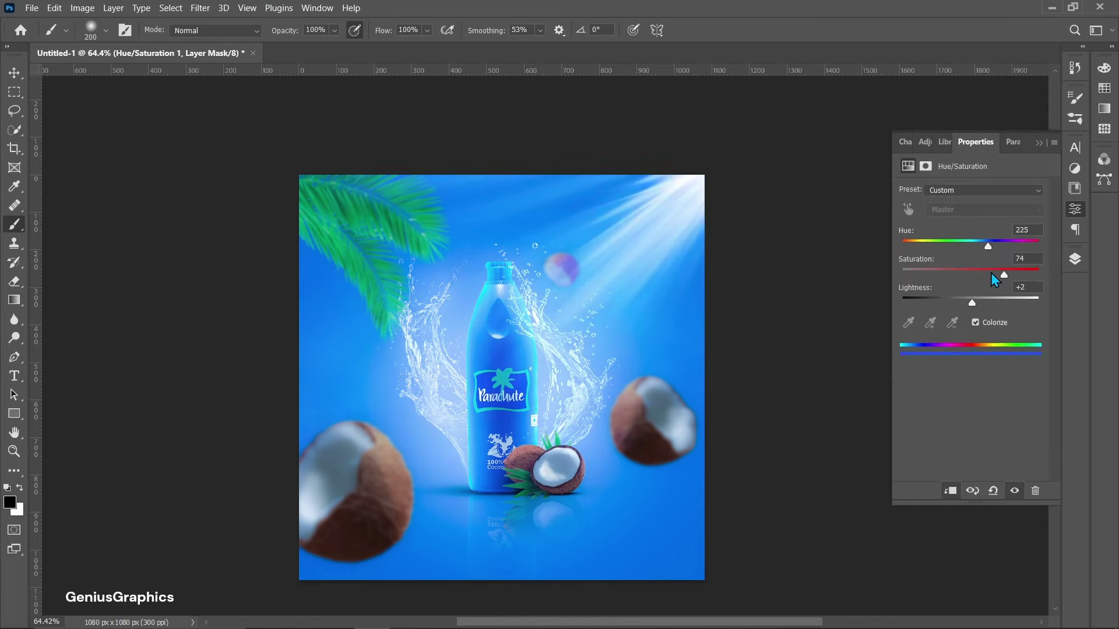
pyautogui.moveTo(972, 303)
pyautogui.mouseDown()
pyautogui.moveTo(993, 303)
pyautogui.moveTo(960, 304)
pyautogui.moveTo(986, 313)
pyautogui.moveTo(960, 313)
pyautogui.mouseUp()
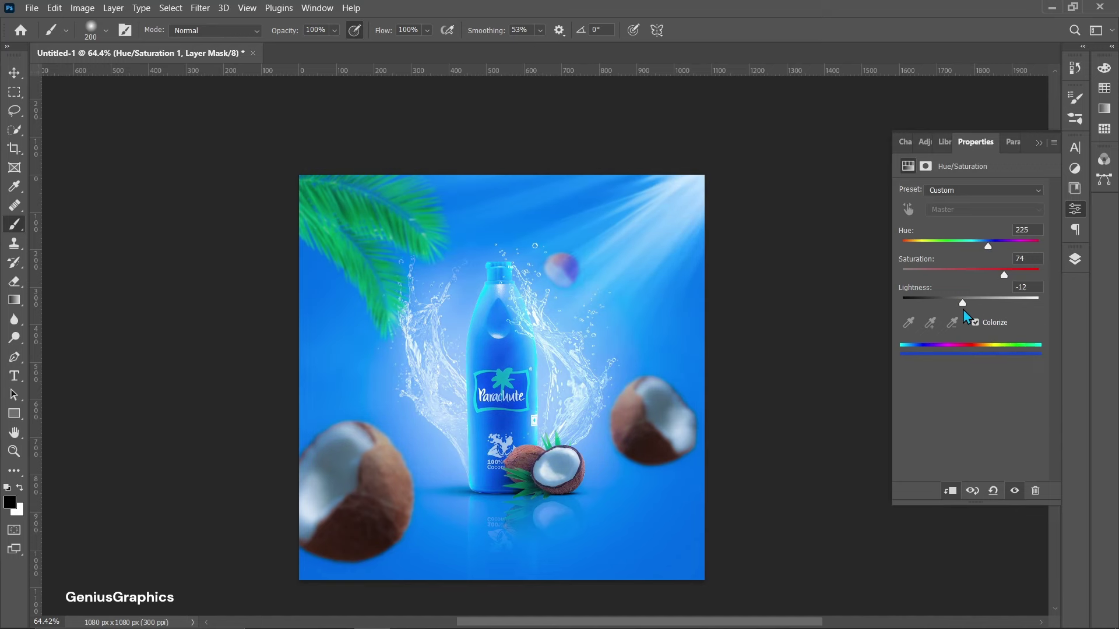
pyautogui.moveTo(990, 248); pyautogui.dragTo(986, 258)
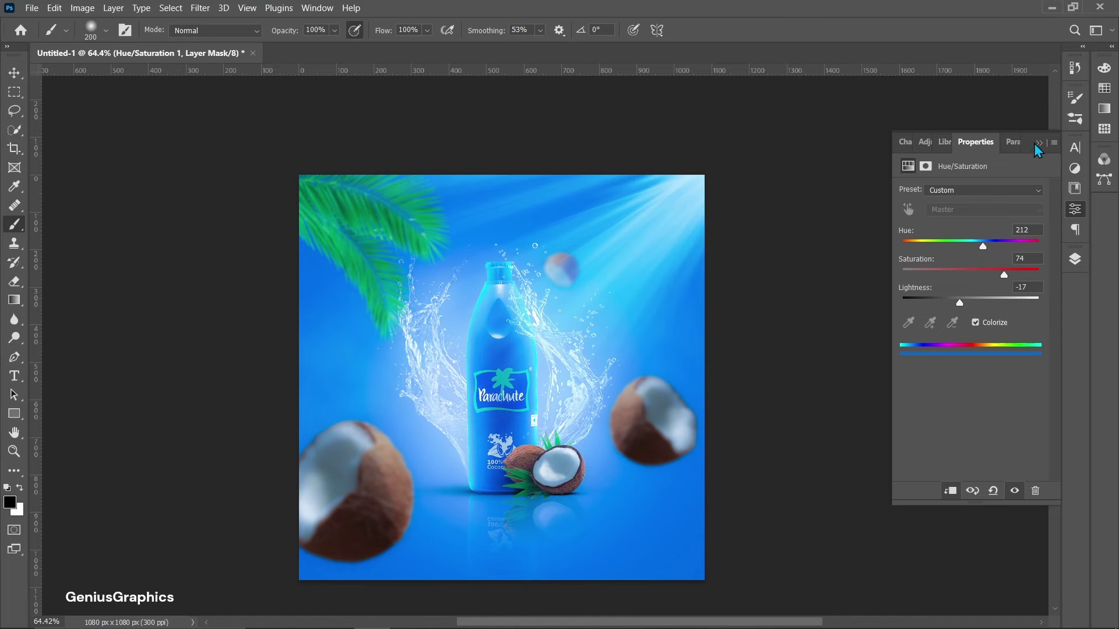
pyautogui.click(1076, 258)
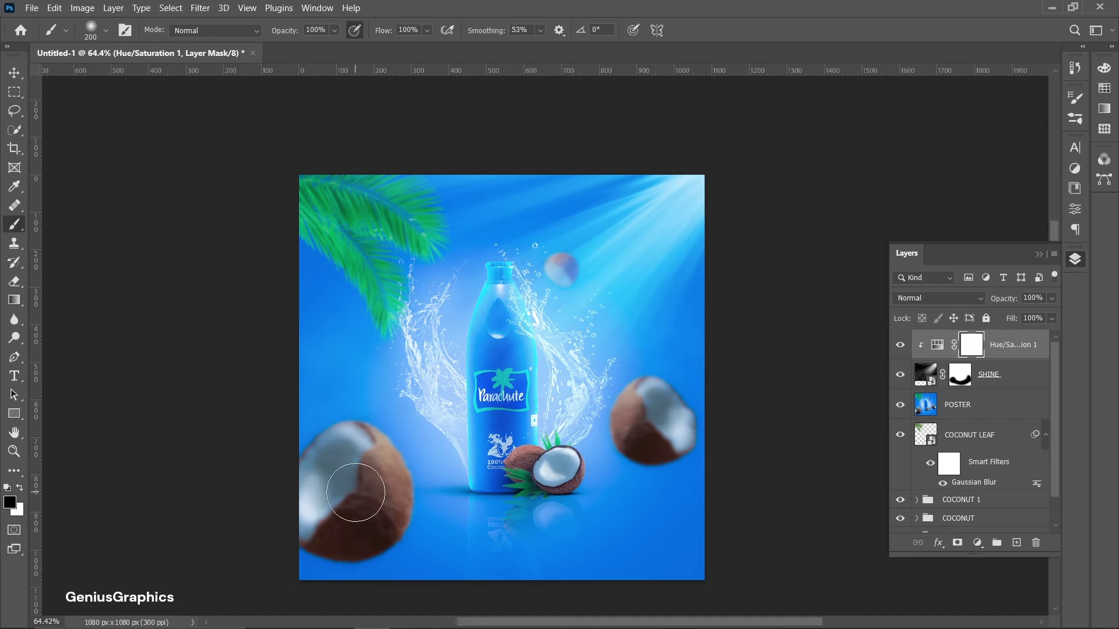
# Group SHINE with Hue/Saturation 1 into a group named shine.
pyautogui.click(960, 374)
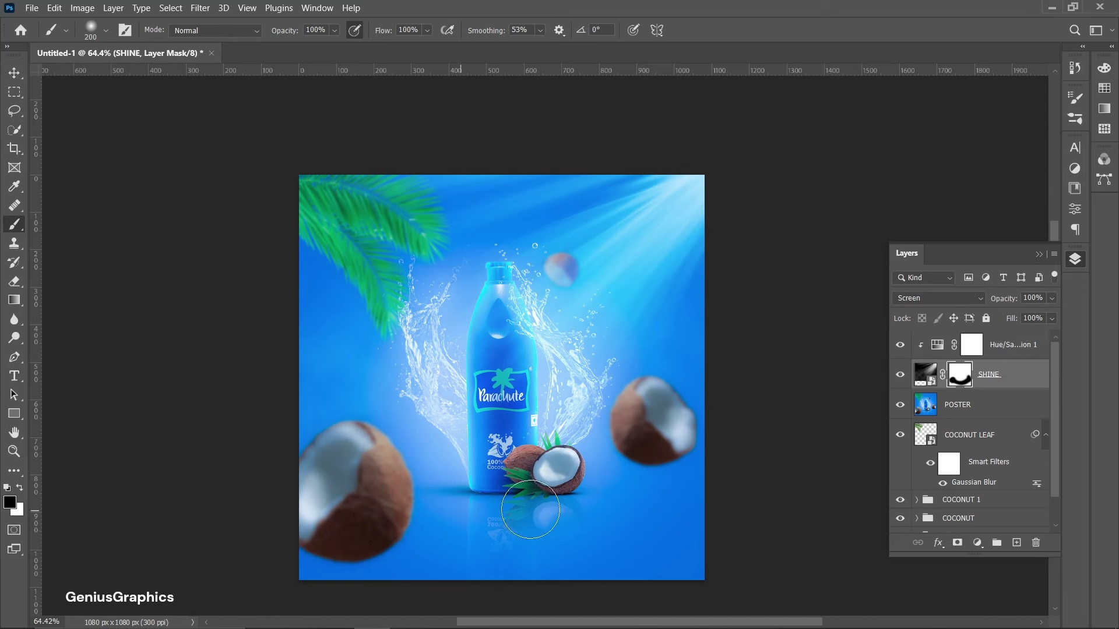
pyautogui.click(1004, 345)
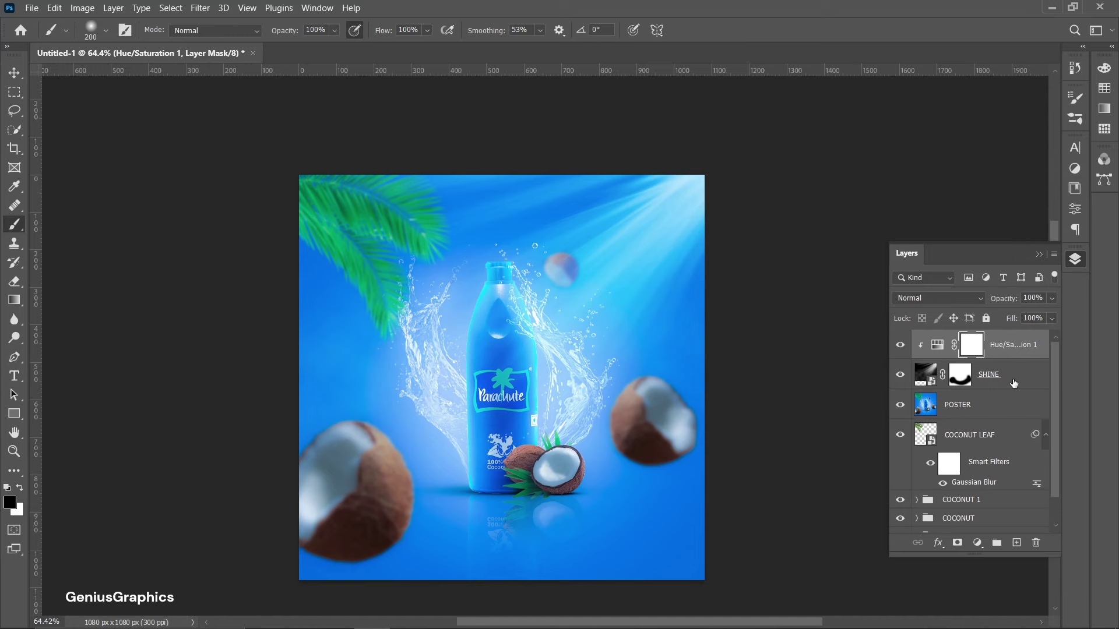
pyautogui.keyDown('shift'); pyautogui.click(1014, 383); pyautogui.keyUp('shift')
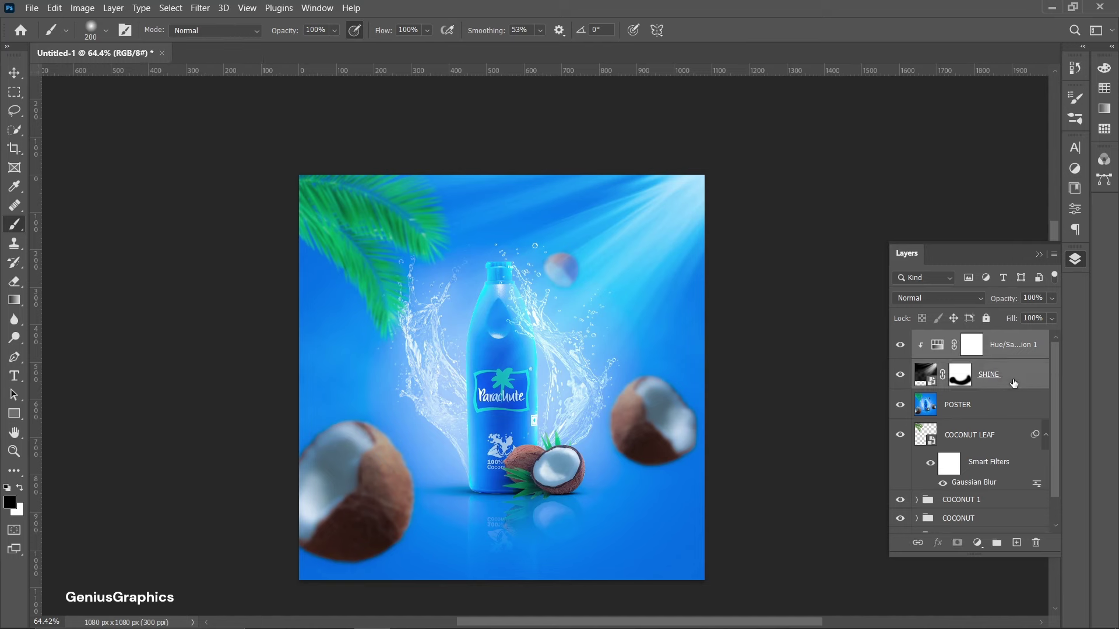
pyautogui.click(996, 543)
pyautogui.doubleClick(951, 339)
pyautogui.write('shin')
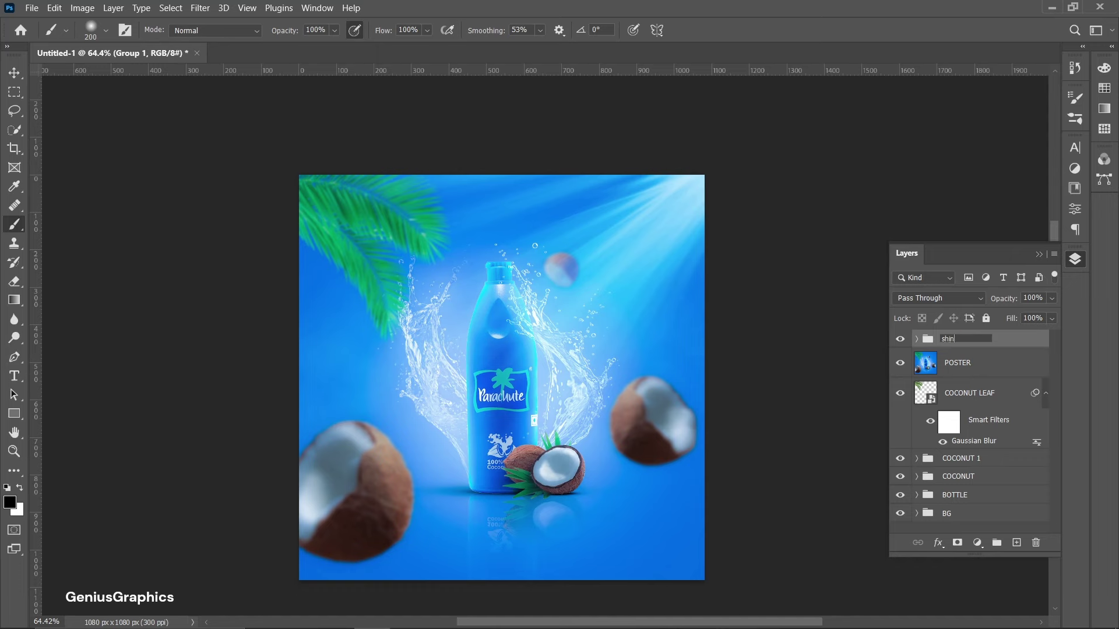
pyautogui.write('e')
pyautogui.press('Return')
pyautogui.click(14, 375)
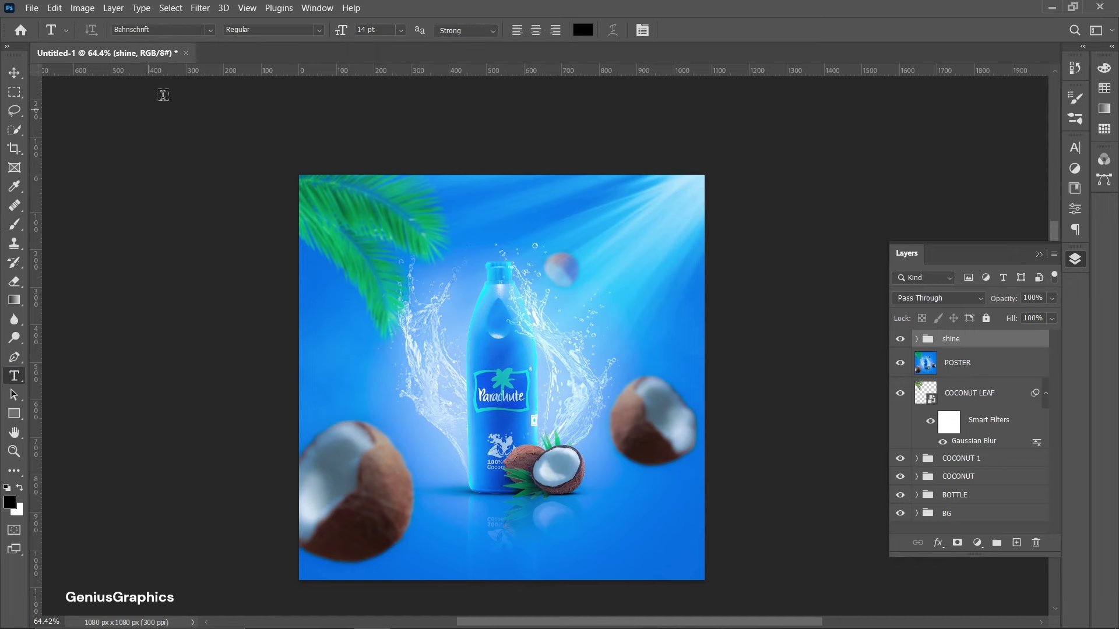
pyautogui.click(208, 30)
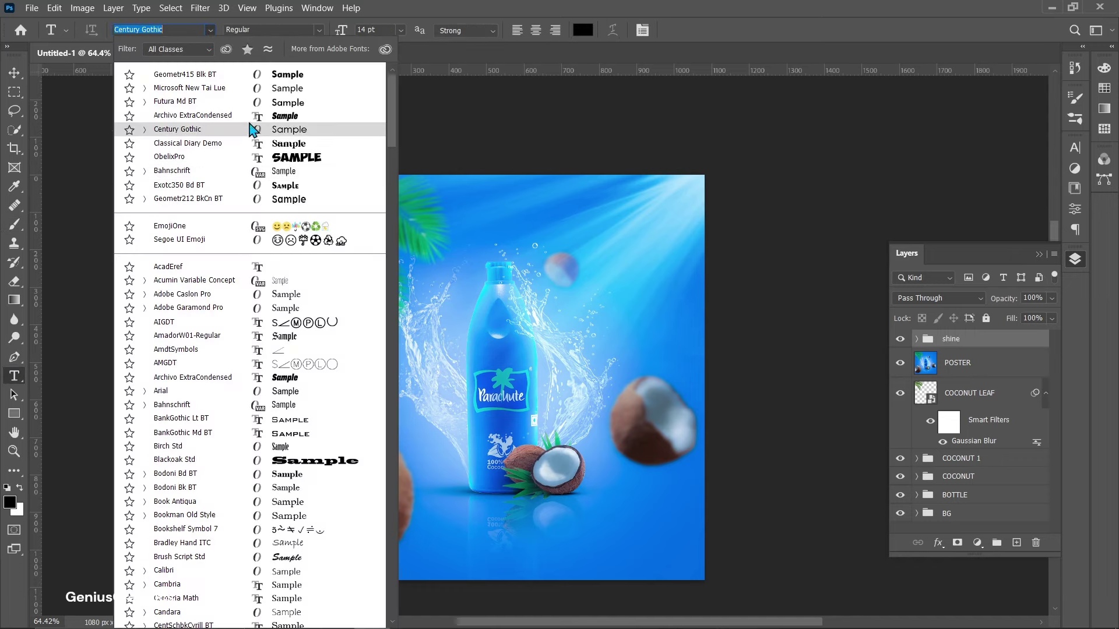
# Type the white (ffffff) headline INDIA'S NO.1 COCONUT OIL in Geometr415 Blk BT below the bottle.
pyautogui.click(207, 73)
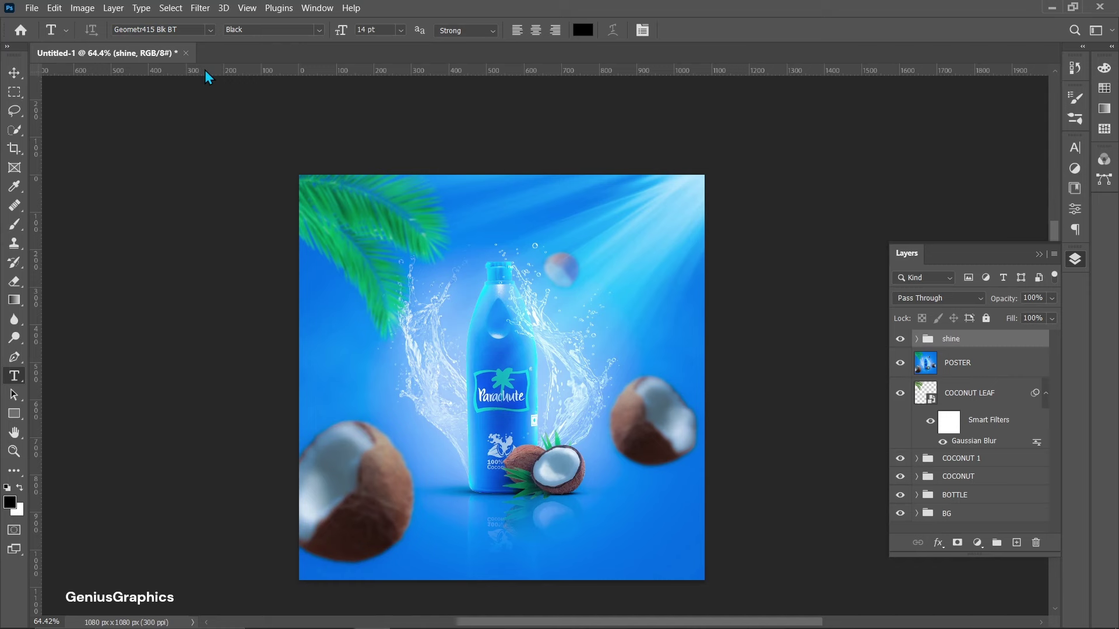
pyautogui.click(566, 521)
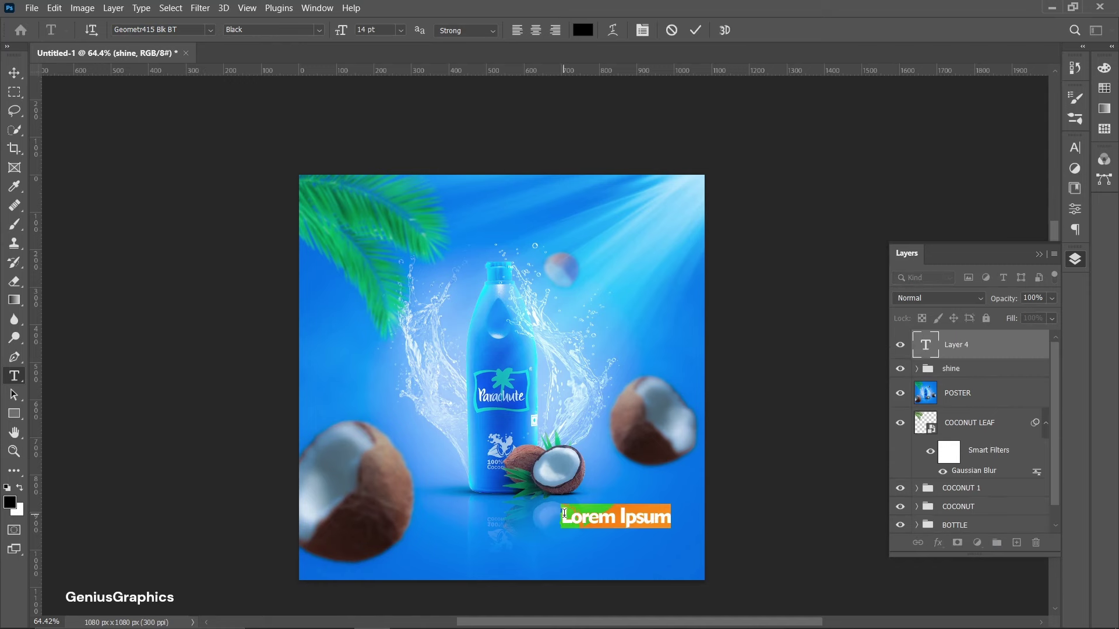
pyautogui.click(582, 30)
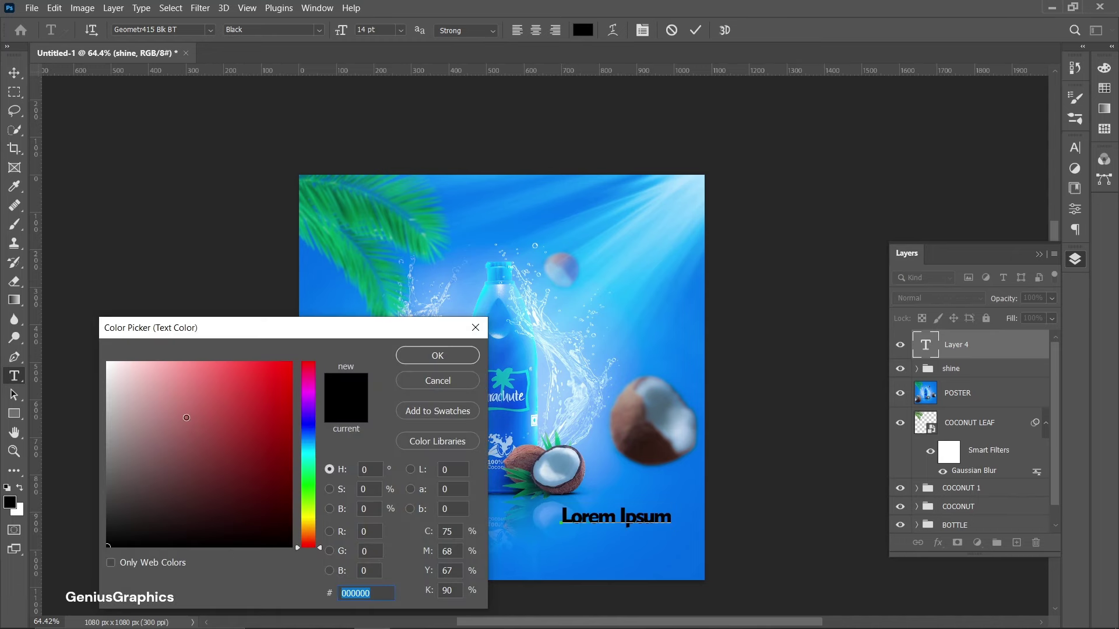
pyautogui.write('ffffff')
pyautogui.click(449, 355)
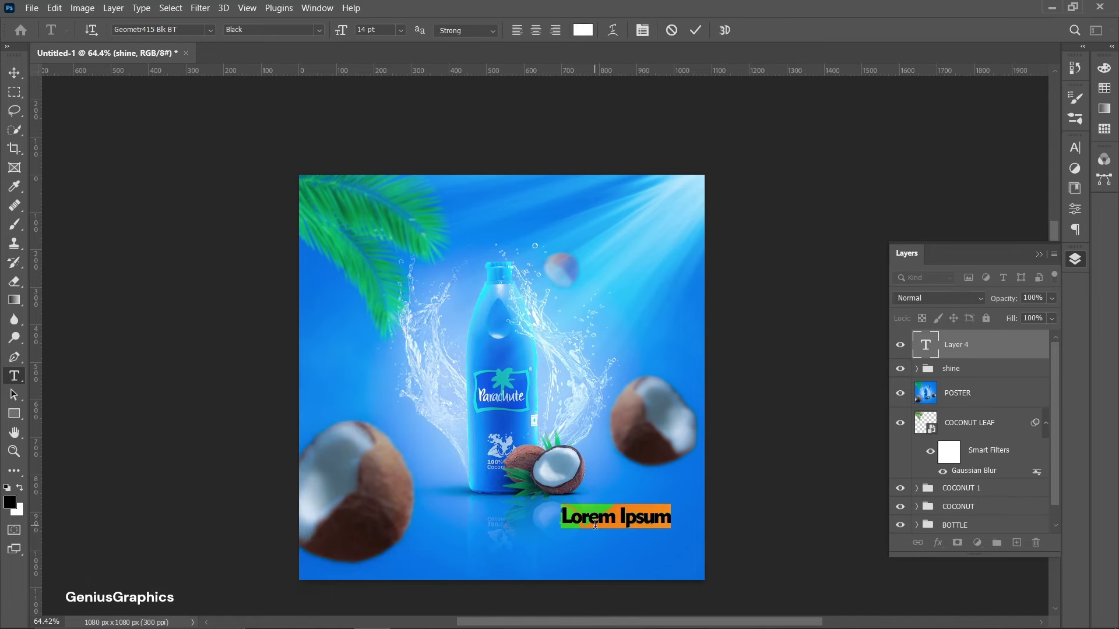
pyautogui.write("INDIA'S")
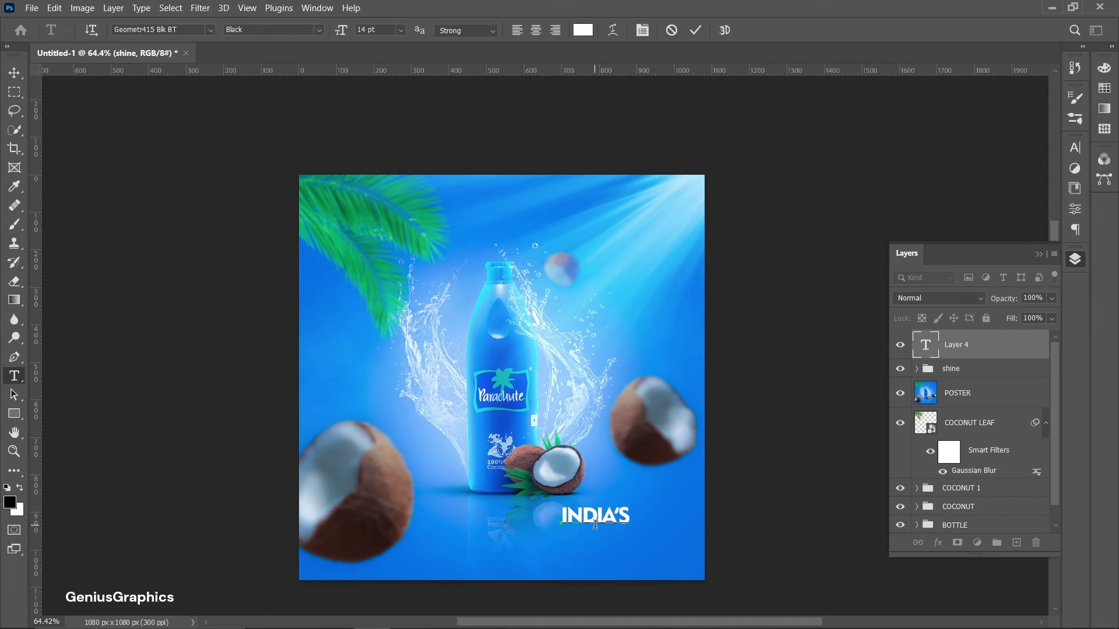
pyautogui.press('Return')
pyautogui.write('NO.1 C')
pyautogui.write('OCO')
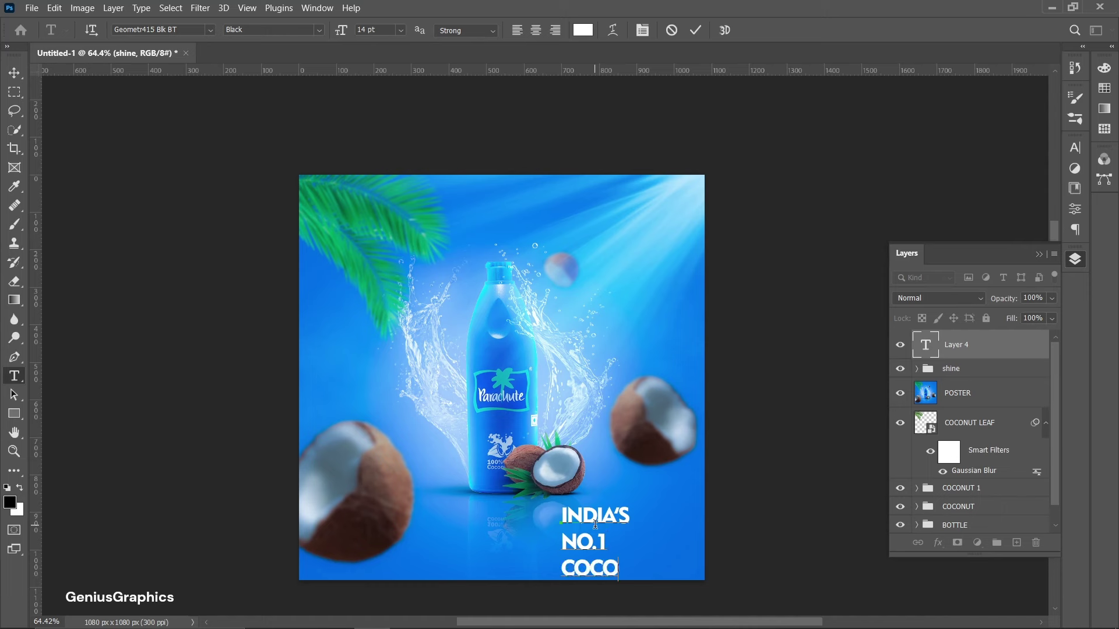
pyautogui.write('NUT OIL')
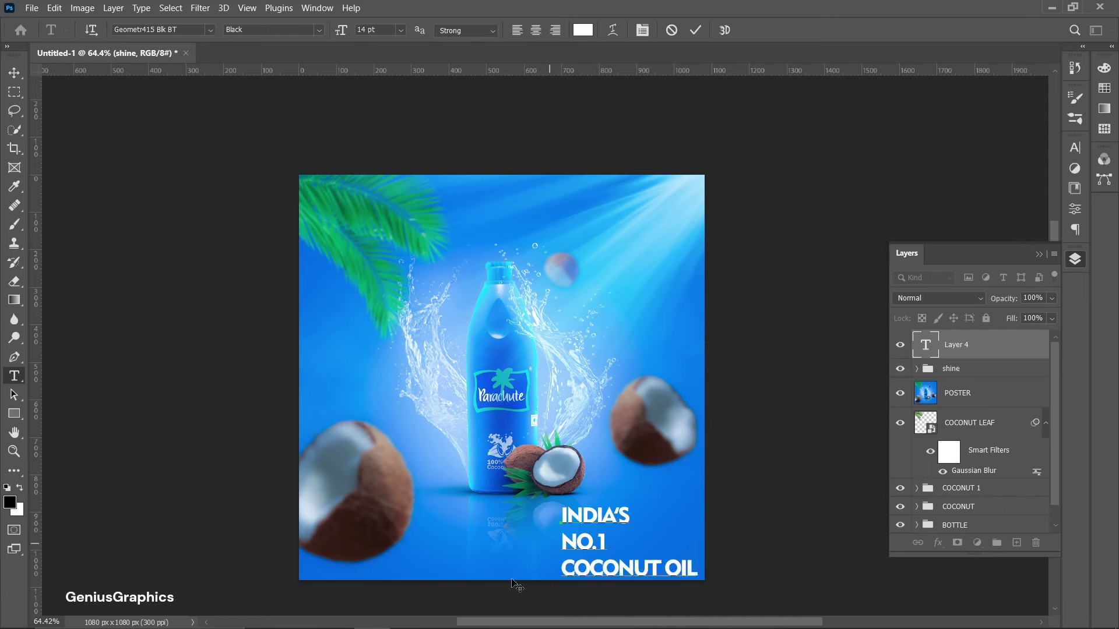
# Enlarge NO.1 to 18 pt and INDIA'S to a matching larger size.
pyautogui.doubleClick(563, 513)
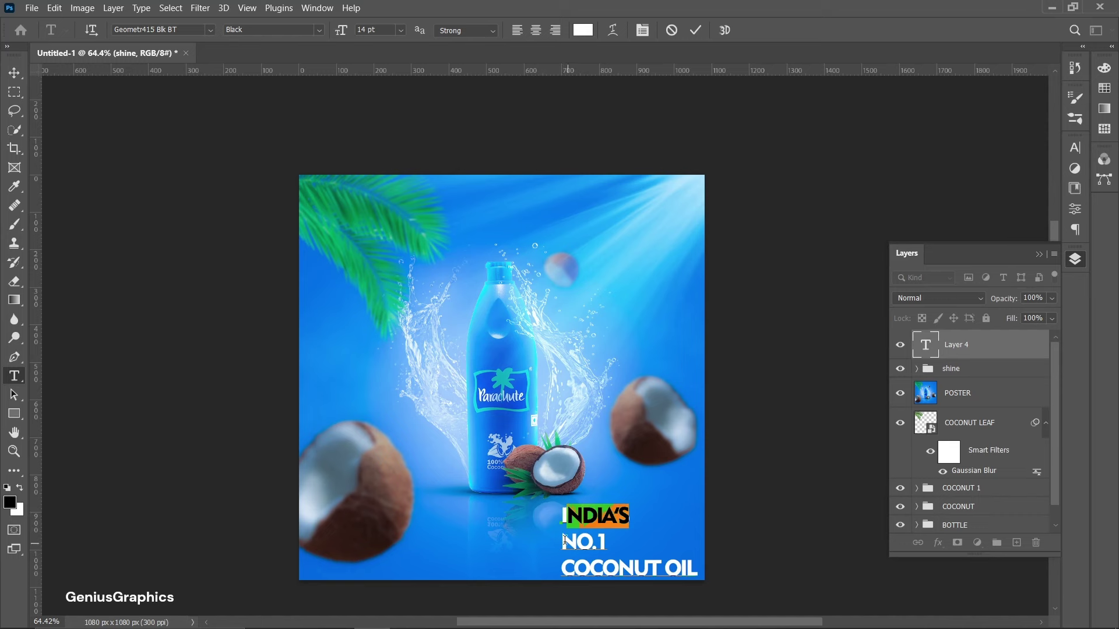
pyautogui.doubleClick(565, 540)
pyautogui.click(399, 30)
pyautogui.click(382, 148)
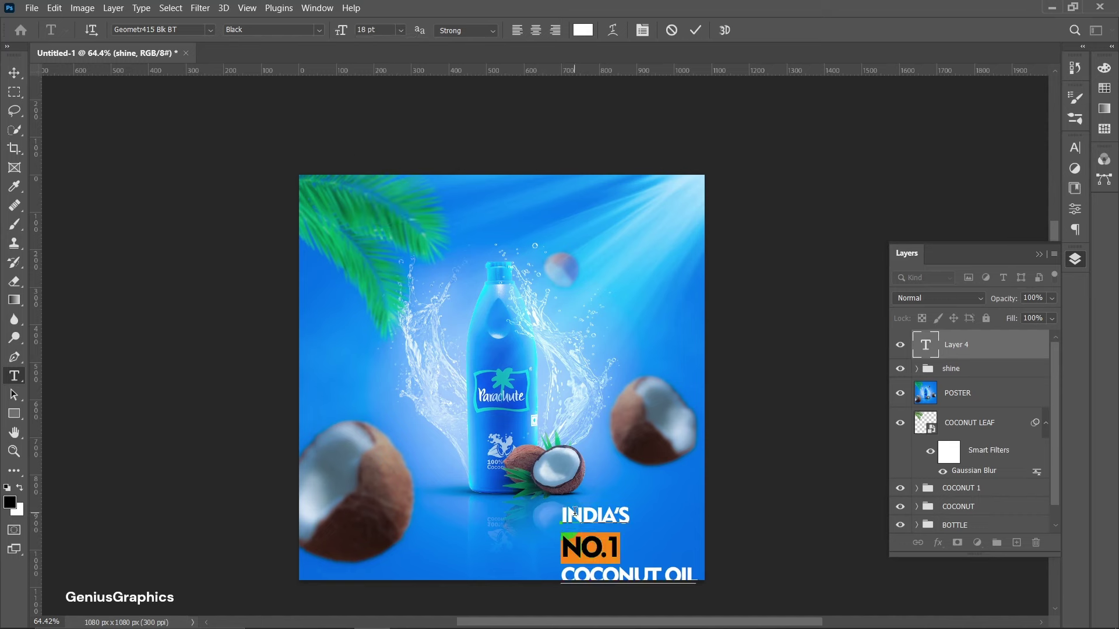
pyautogui.doubleClick(575, 513)
pyautogui.click(400, 30)
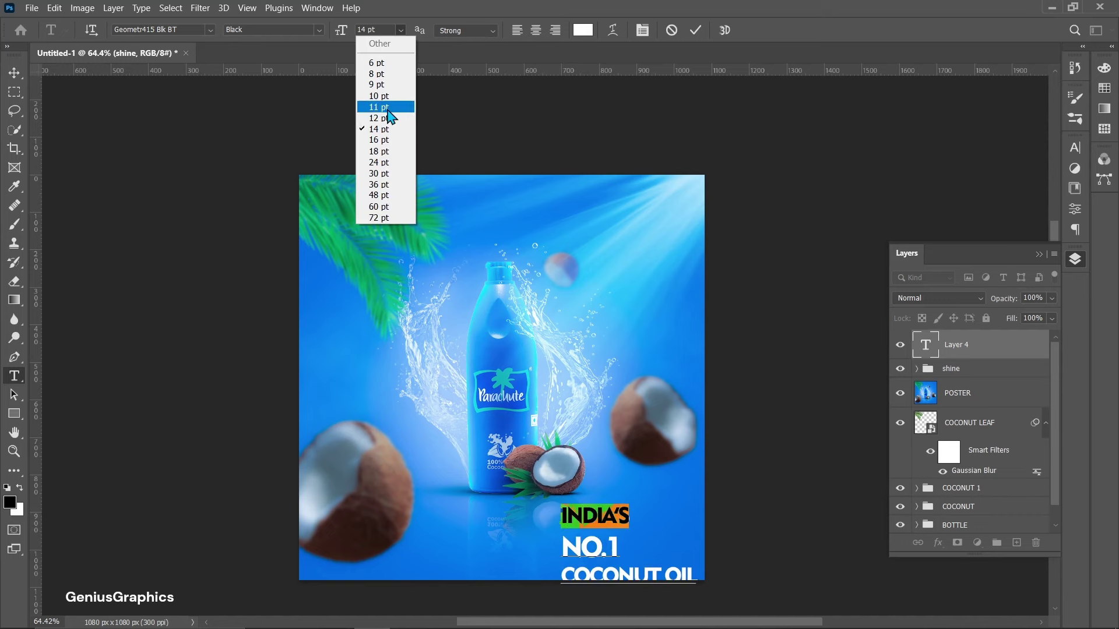
pyautogui.click(379, 140)
pyautogui.scroll(-2, 569, 299)
# Nudge the headline block up and shrink the COCONUT OIL line to a smaller font size.
pyautogui.click(15, 72)
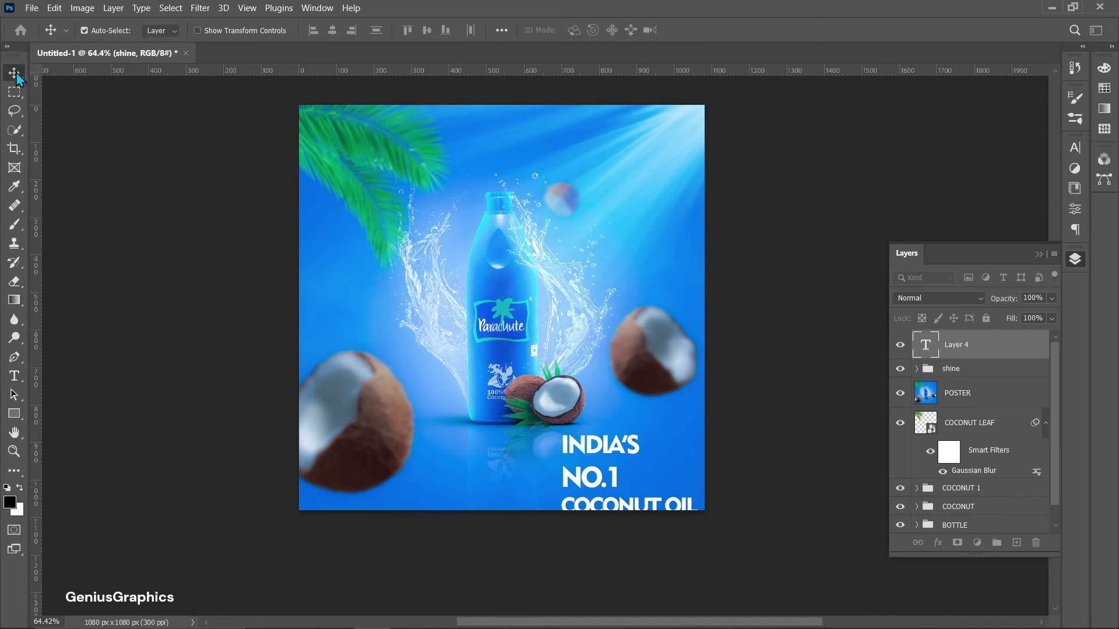
pyautogui.moveTo(594, 443); pyautogui.dragTo(597, 425)
pyautogui.doubleClick(627, 460)
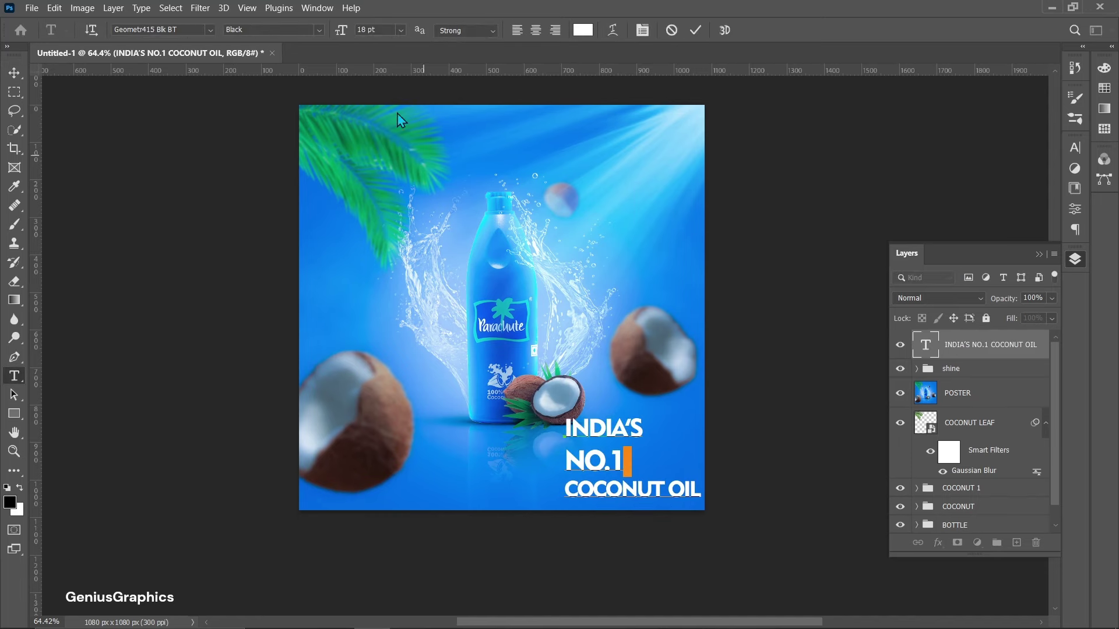
pyautogui.tripleClick(593, 508)
pyautogui.click(400, 30)
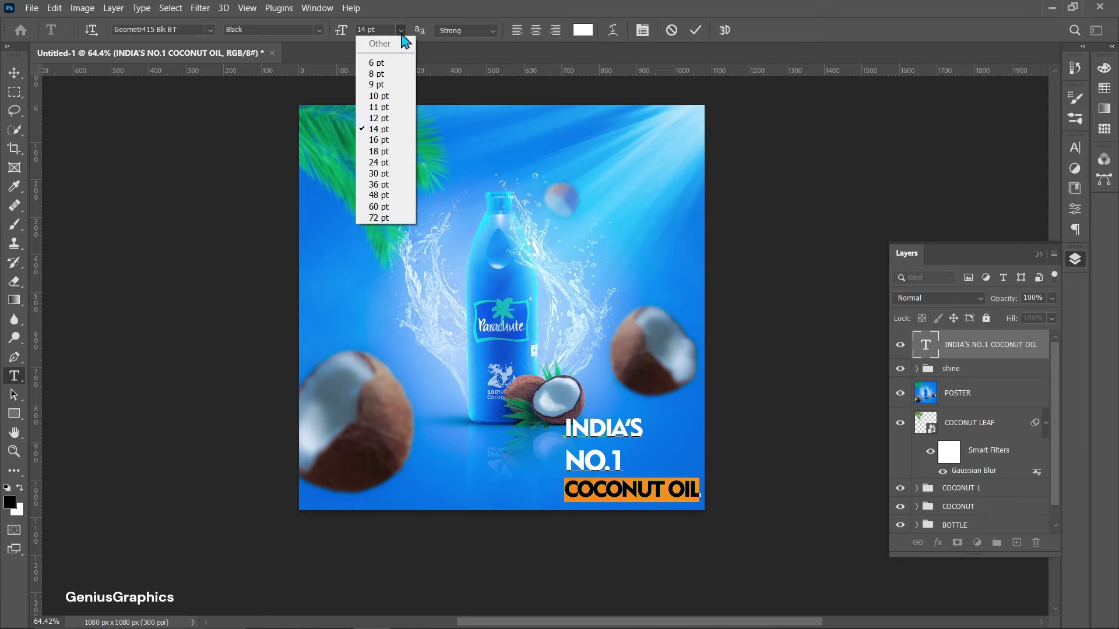
pyautogui.click(378, 140)
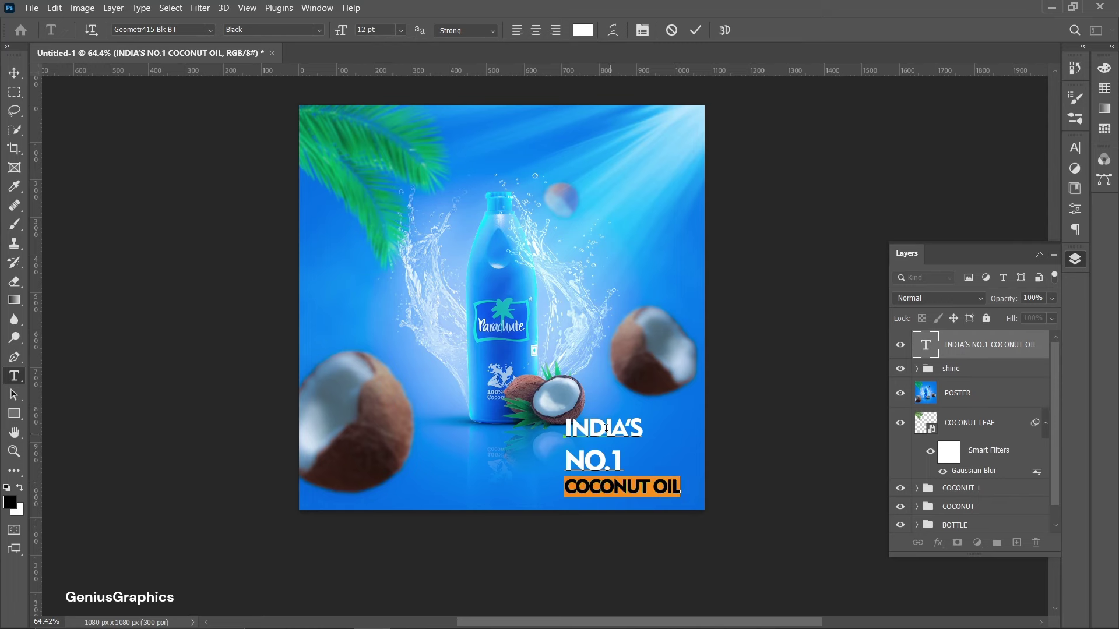
# Tighten the leading of the INDIA'S and NO.1 lines, trying 11–12 pt spacing.
pyautogui.click(568, 423)
pyautogui.moveTo(568, 423); pyautogui.dragTo(624, 469)
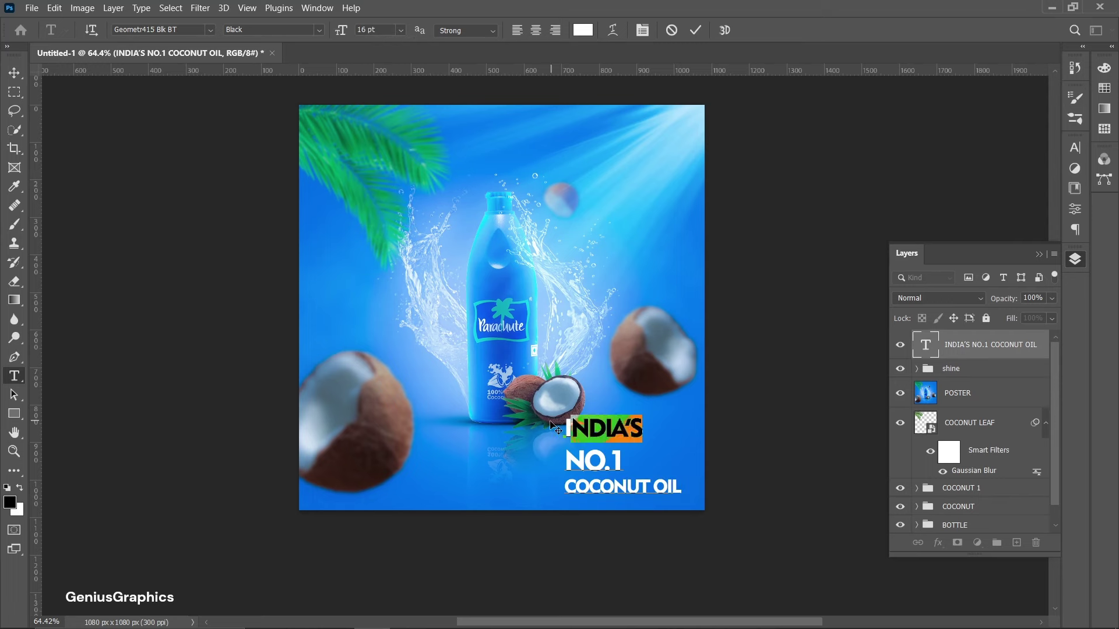
pyautogui.click(1075, 208)
pyautogui.click(1034, 268)
pyautogui.click(1019, 344)
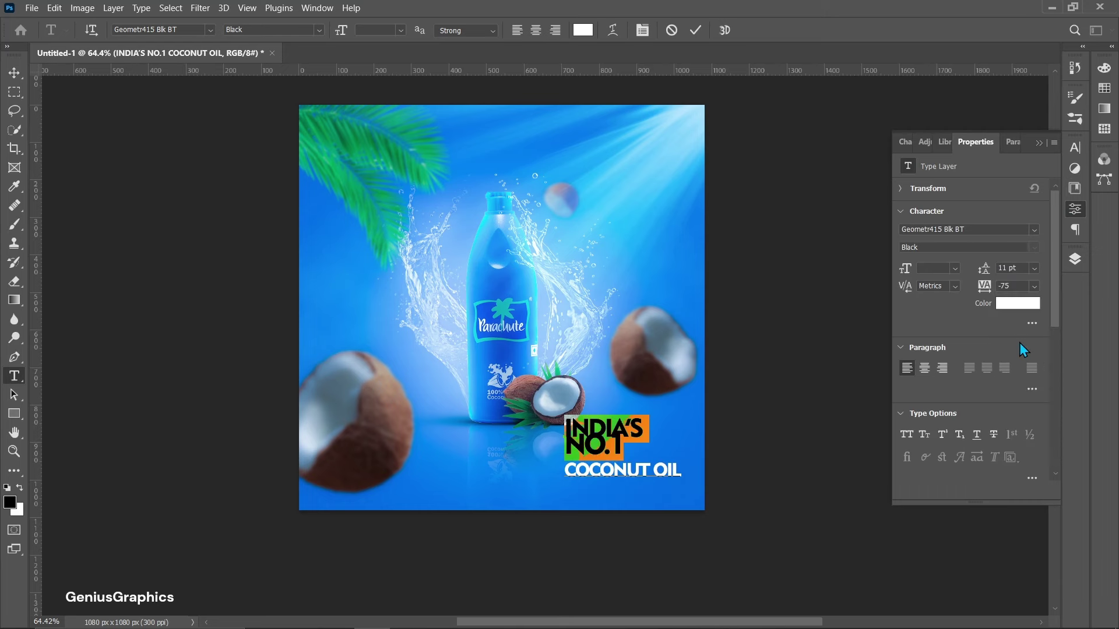
pyautogui.click(1034, 269)
pyautogui.click(1019, 356)
pyautogui.click(1034, 267)
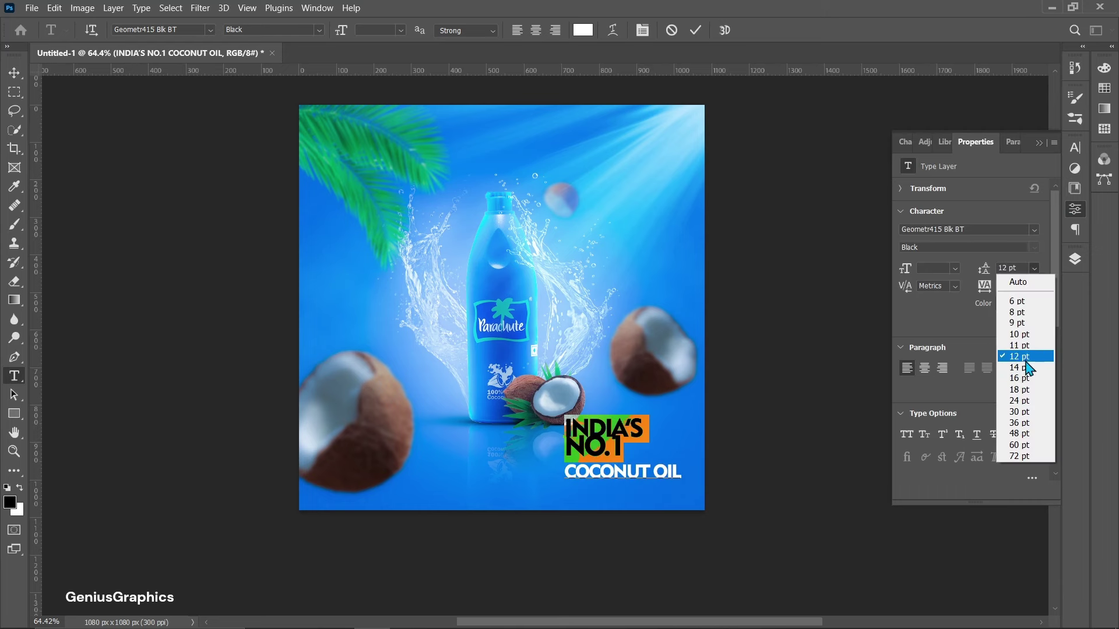
pyautogui.click(1019, 367)
pyautogui.click(1034, 268)
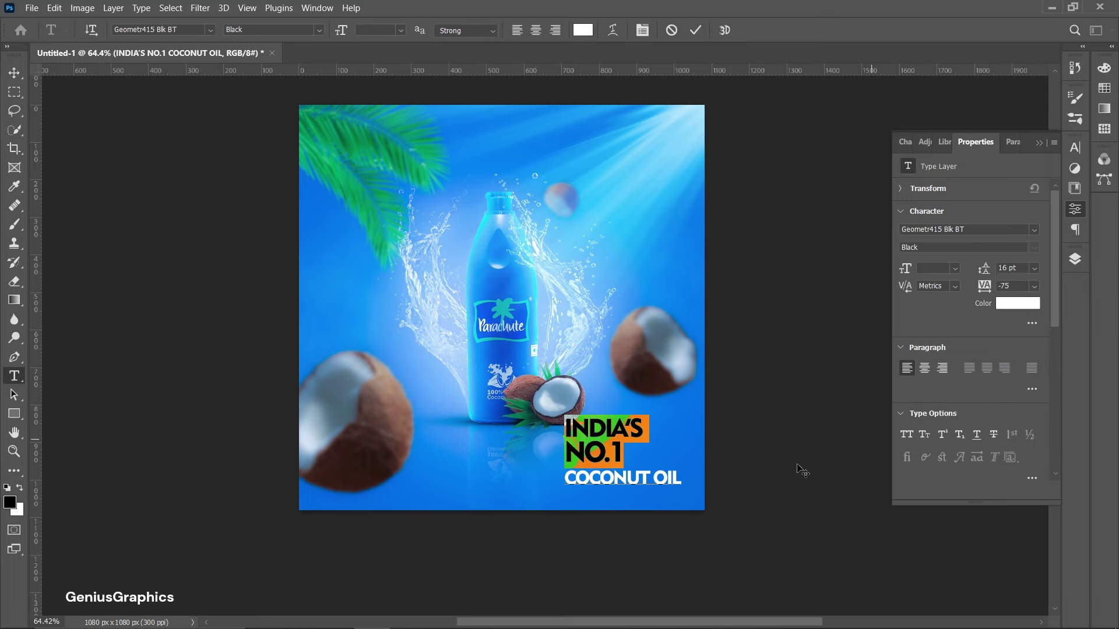
pyautogui.click(574, 479)
# Pull the COCONUT OIL line closer with 11 pt leading.
pyautogui.moveTo(574, 479); pyautogui.dragTo(710, 478)
pyautogui.click(1033, 268)
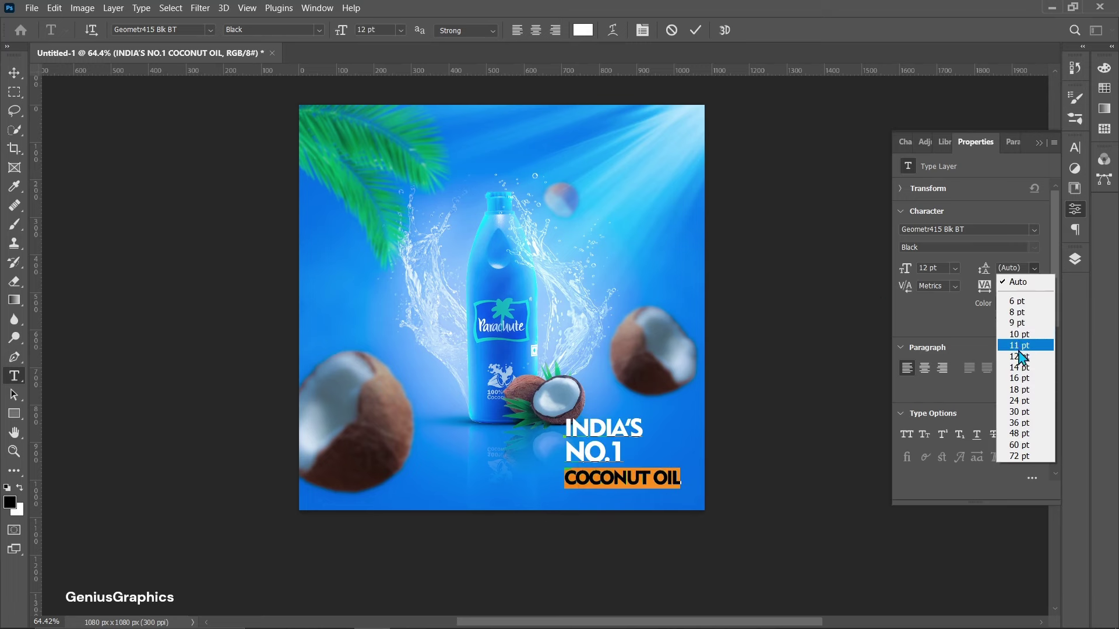
pyautogui.click(1019, 334)
pyautogui.click(1034, 268)
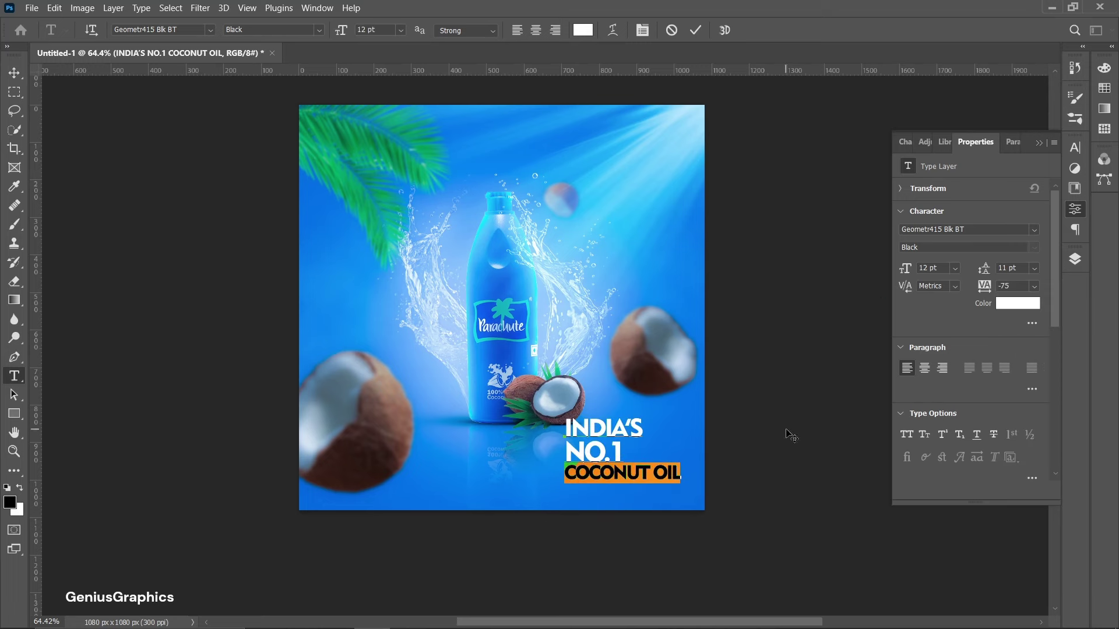
# Commit the headline edits and move the text block into the lower-right corner.
pyautogui.hotkey('ctrl', 'Return')
pyautogui.press('v')
pyautogui.moveTo(597, 450)
pyautogui.mouseDown()
pyautogui.moveTo(618, 470)
pyautogui.moveTo(638, 442)
pyautogui.mouseUp()
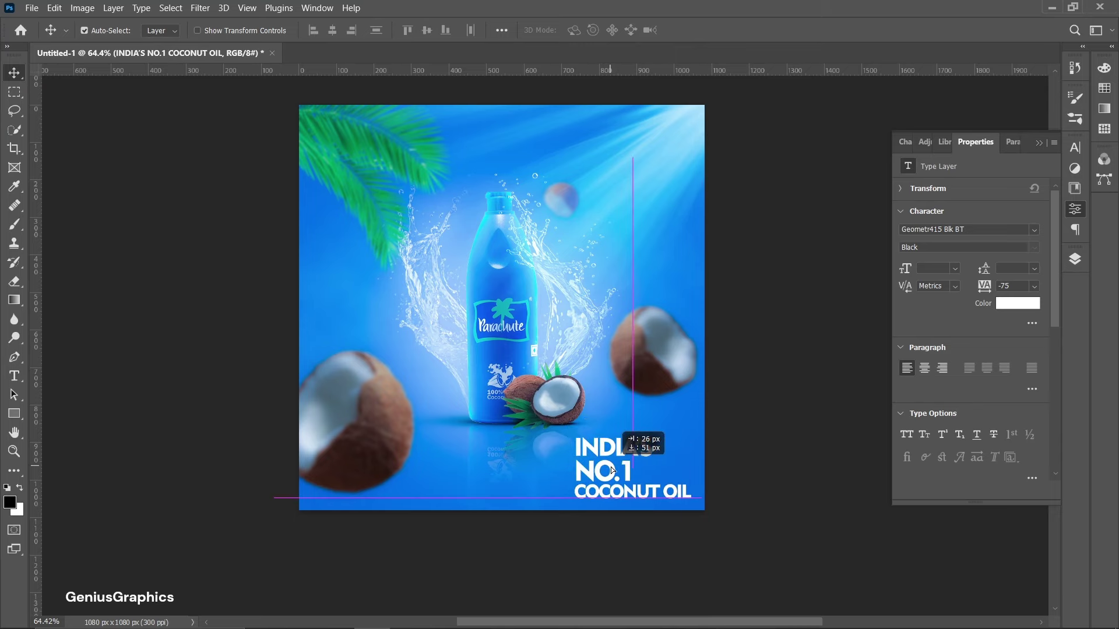